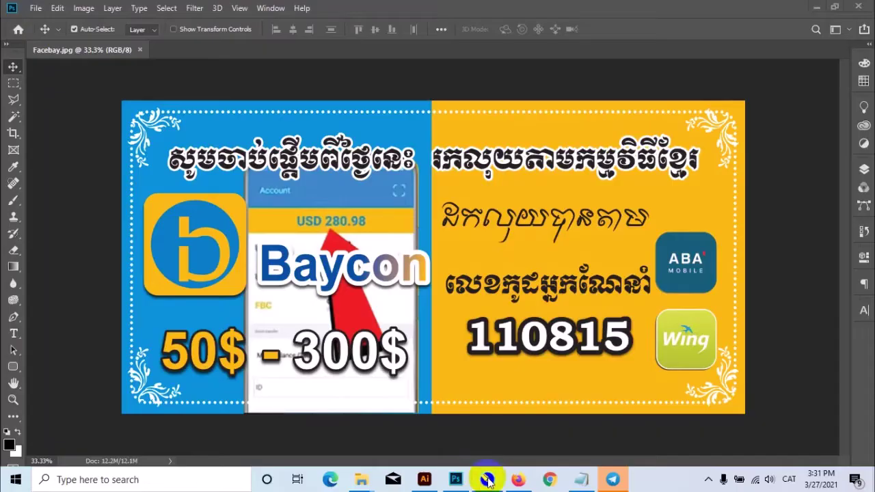
# Step: Bring the CorelDRAW invitation document (Untitled-1, Page 1) to the front
pyautogui.click(487, 478)
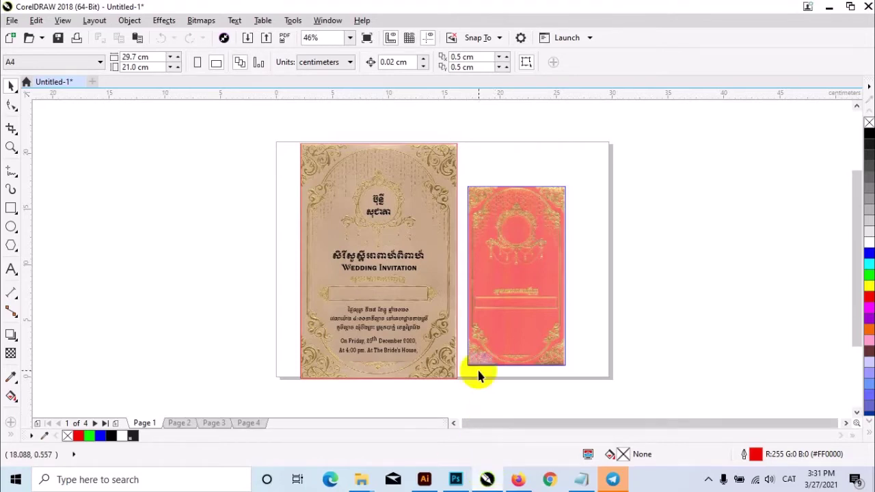
pyautogui.press('z')
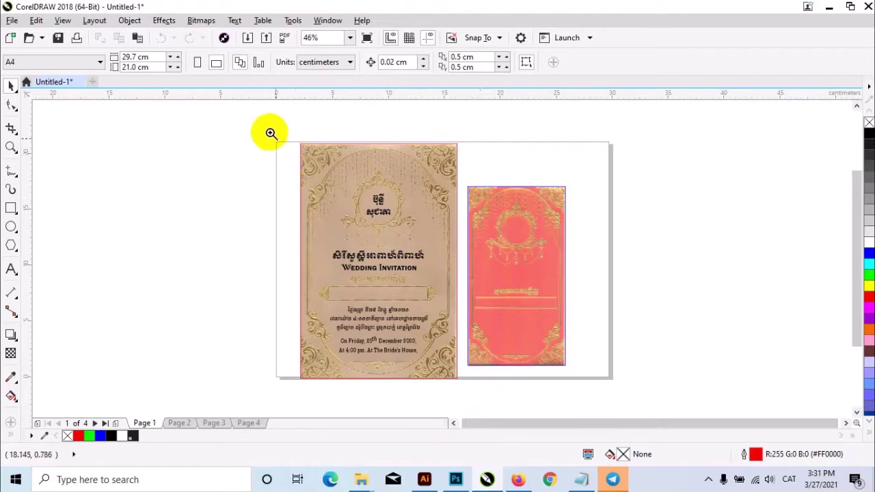
pyautogui.moveTo(270, 133); pyautogui.dragTo(606, 400)
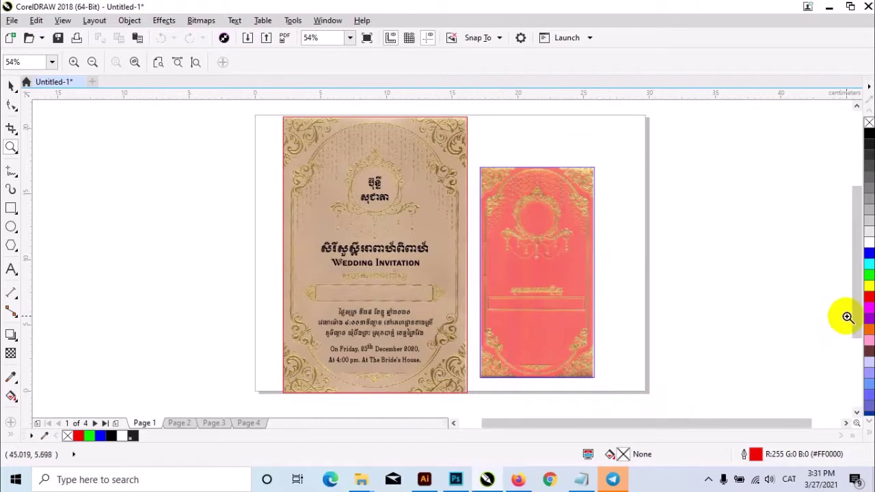
pyautogui.click(424, 480)
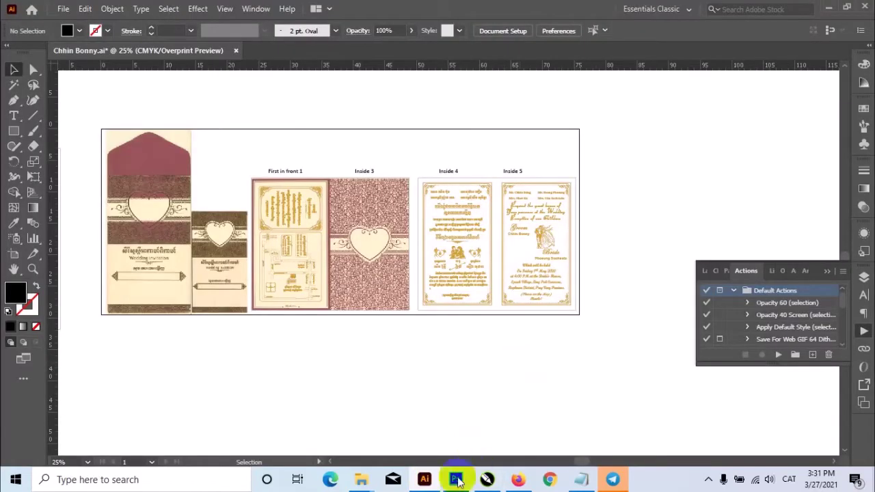
pyautogui.click(487, 480)
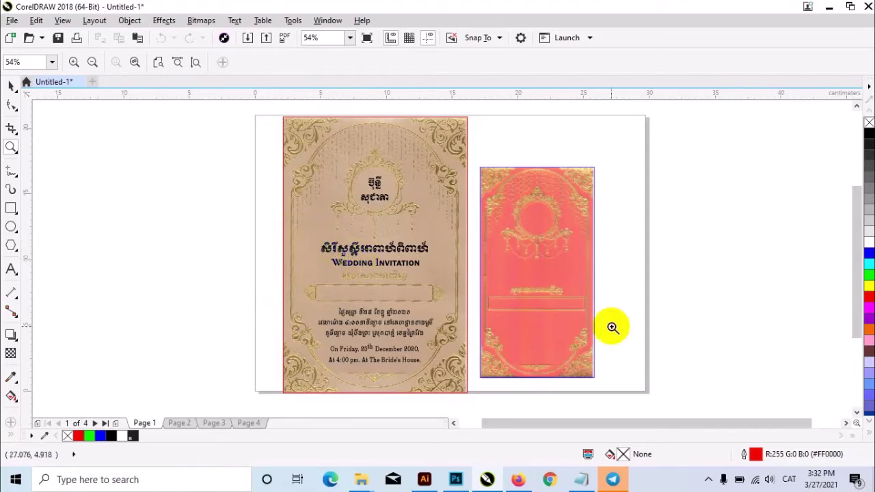
# Step: Copy the Messenger photo of the handwritten names, date and venue as an image
pyautogui.click(520, 481)
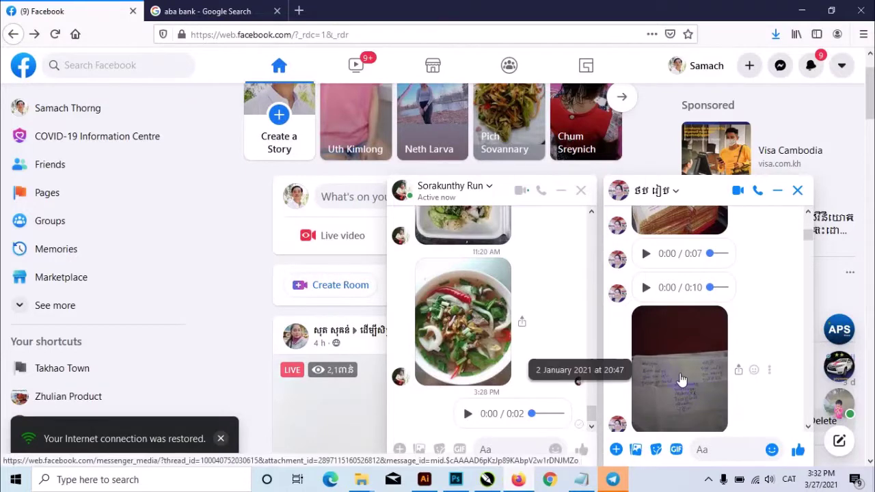
pyautogui.click(661, 351)
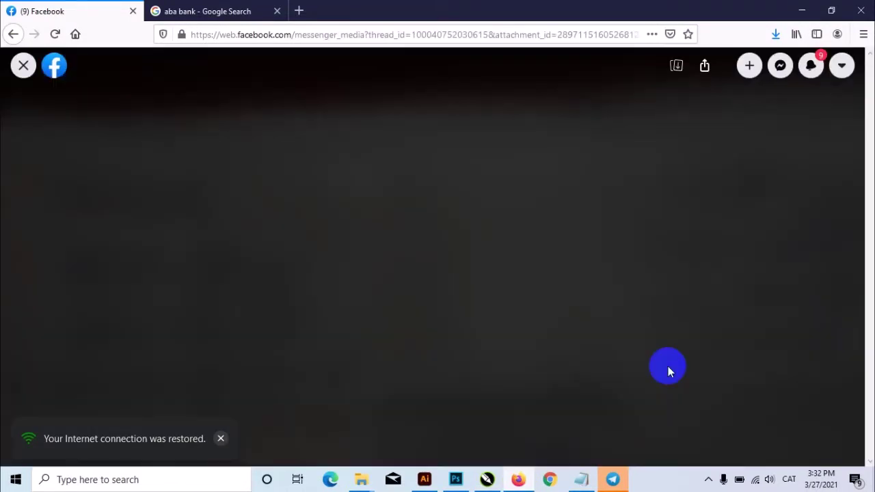
pyautogui.rightClick(668, 367)
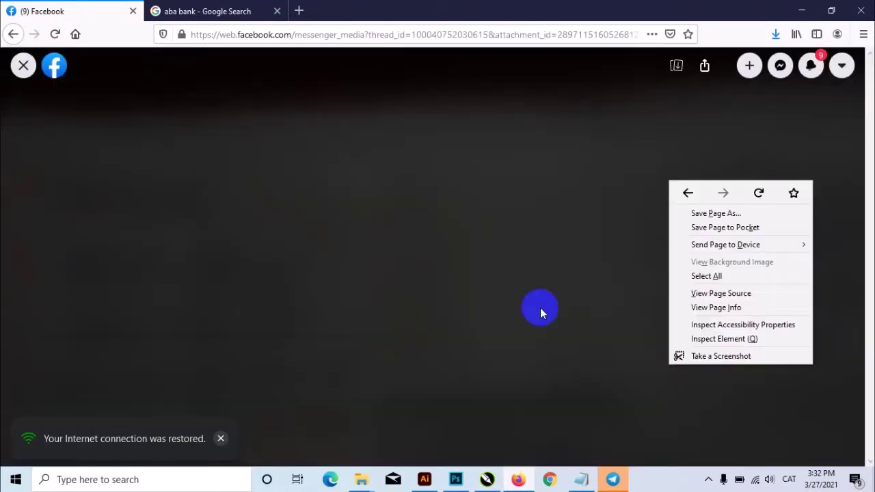
pyautogui.rightClick(369, 278)
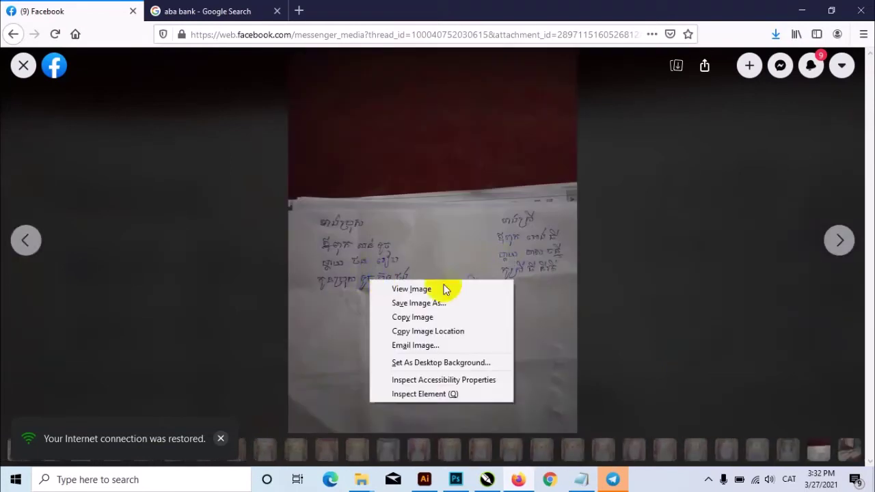
pyautogui.click(428, 319)
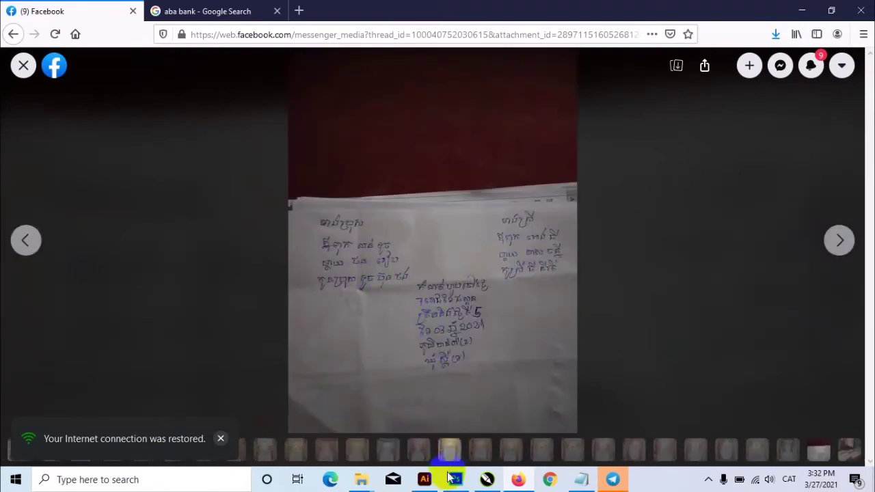
pyautogui.click(425, 480)
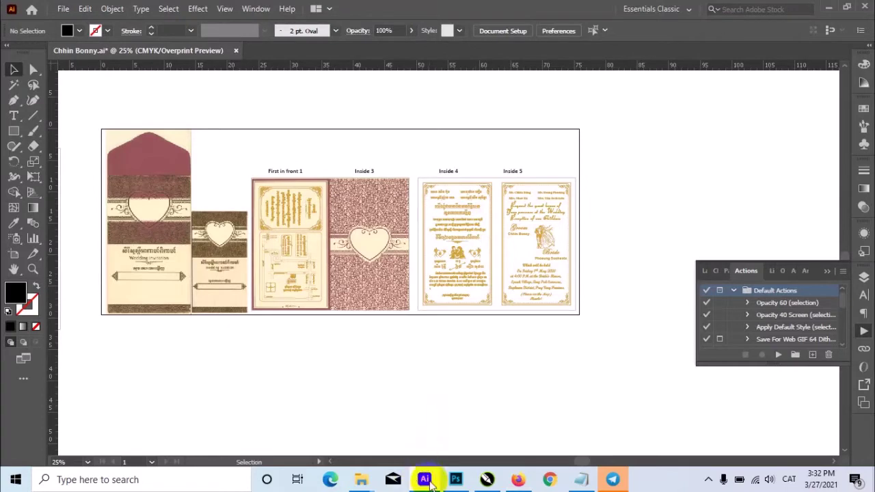
# Step: Return to the CorelDRAW invitation with the Pick tool active
pyautogui.click(488, 480)
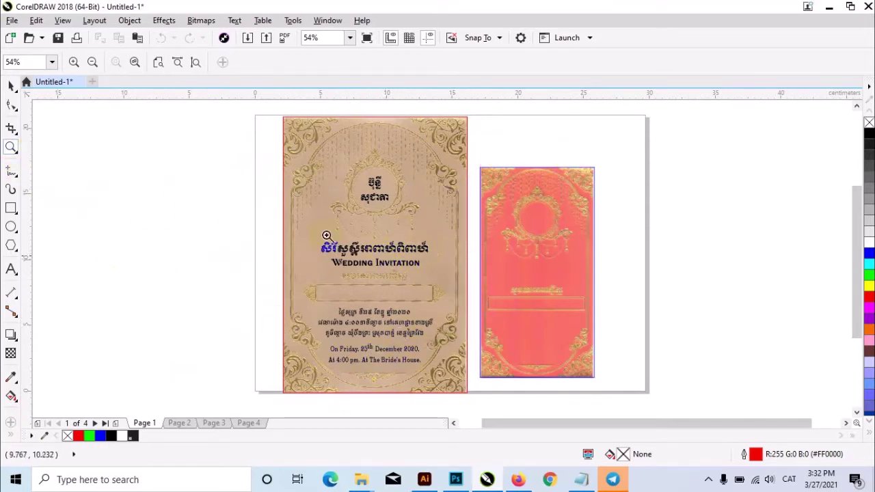
pyautogui.click(11, 87)
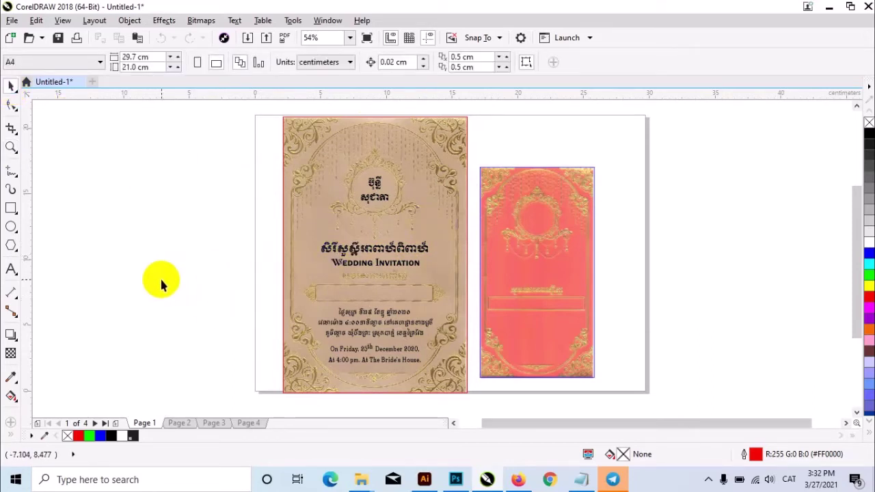
# Step: Paste the notes photo left of the gold card and enlarge it to about 322%
pyautogui.hotkey('ctrl', 'v')
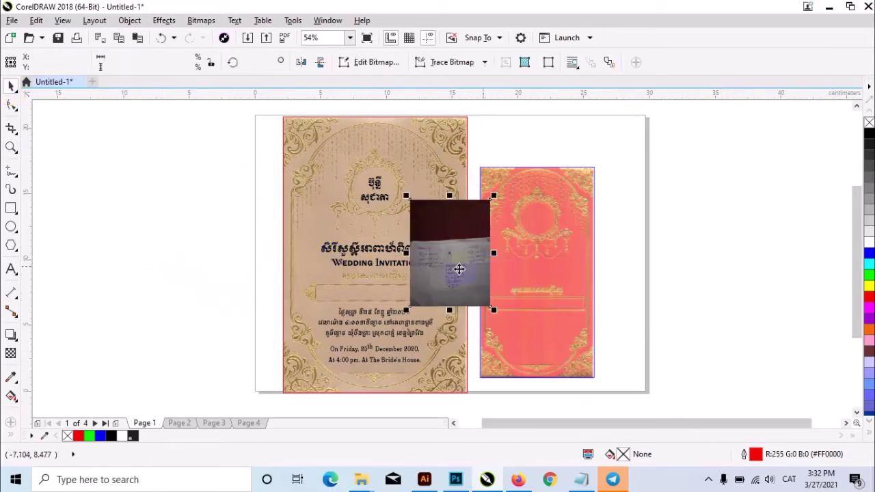
pyautogui.moveTo(458, 269); pyautogui.dragTo(151, 226)
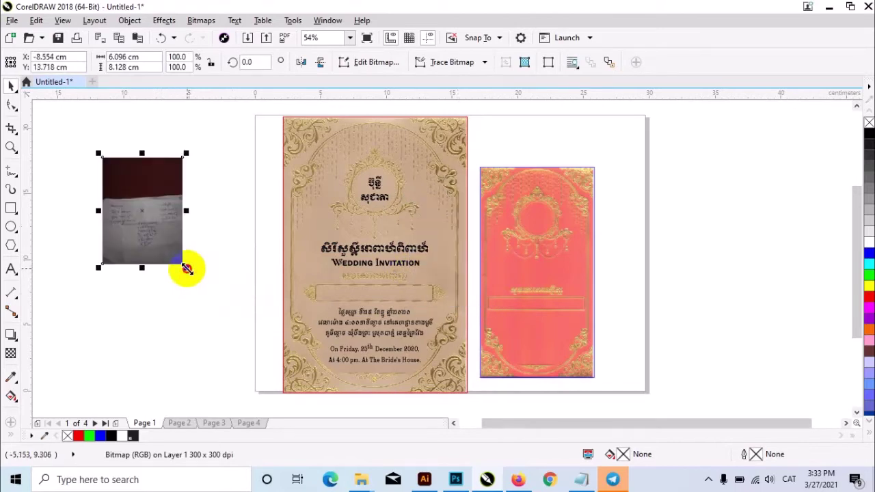
pyautogui.moveTo(186, 268); pyautogui.dragTo(275, 386)
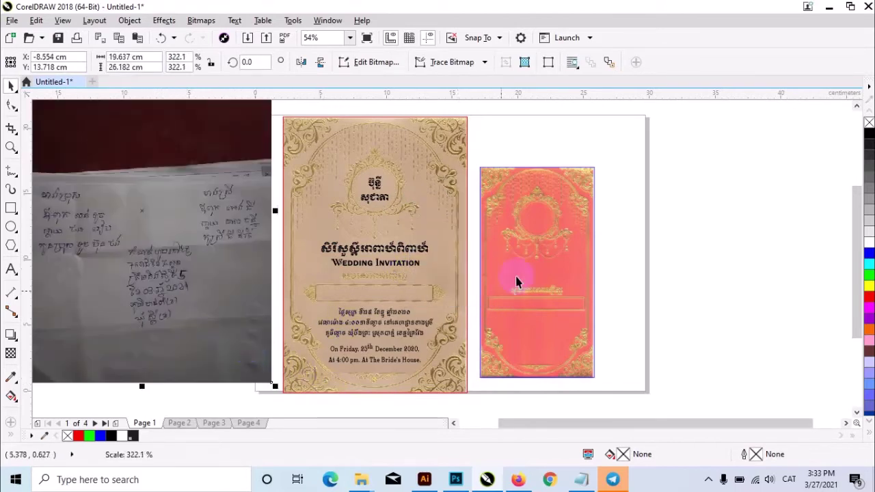
# Step: Zoom and pan so the handwritten notes sit beside the front card
pyautogui.press('h')
pyautogui.moveTo(504, 267); pyautogui.dragTo(638, 264)
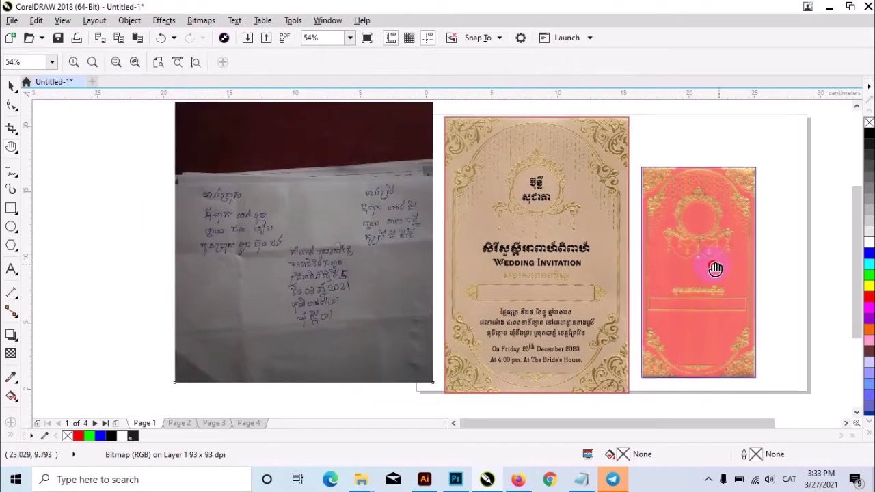
pyautogui.moveTo(715, 269); pyautogui.dragTo(683, 270)
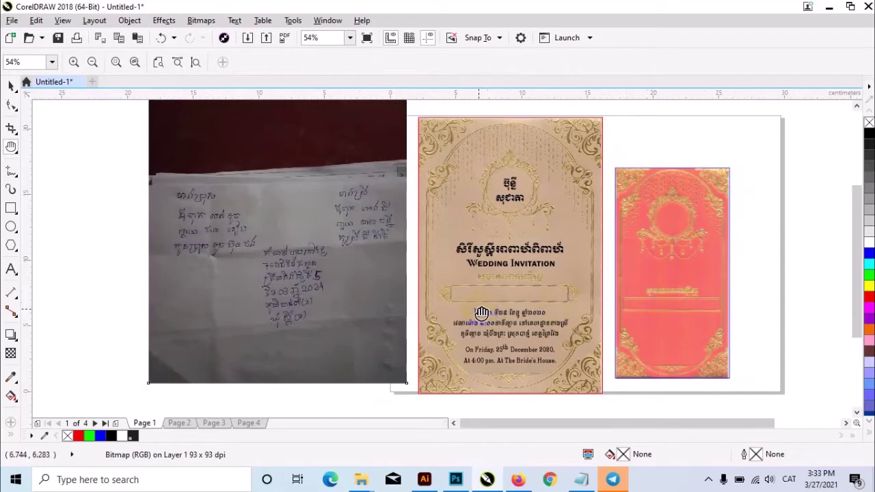
pyautogui.press('z')
pyautogui.moveTo(382, 154); pyautogui.dragTo(752, 358)
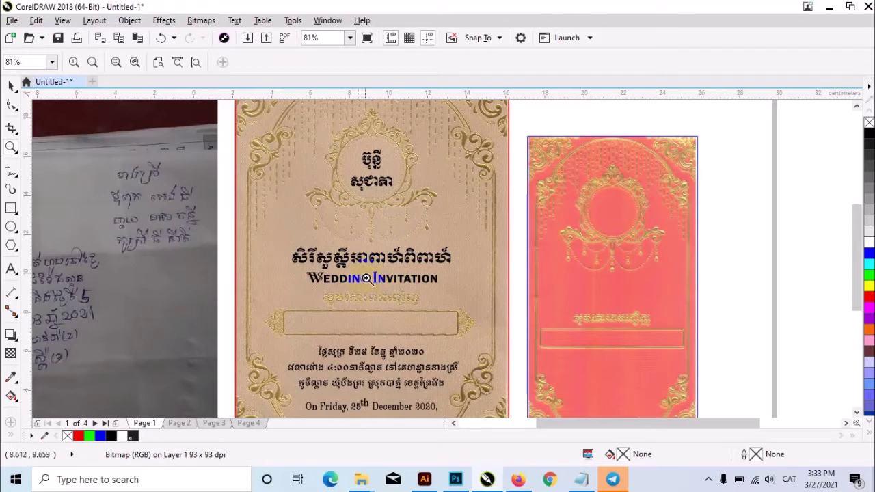
pyautogui.press('h')
pyautogui.moveTo(391, 312)
pyautogui.mouseDown()
pyautogui.moveTo(494, 280)
pyautogui.moveTo(524, 311)
pyautogui.moveTo(543, 287)
pyautogui.mouseUp()
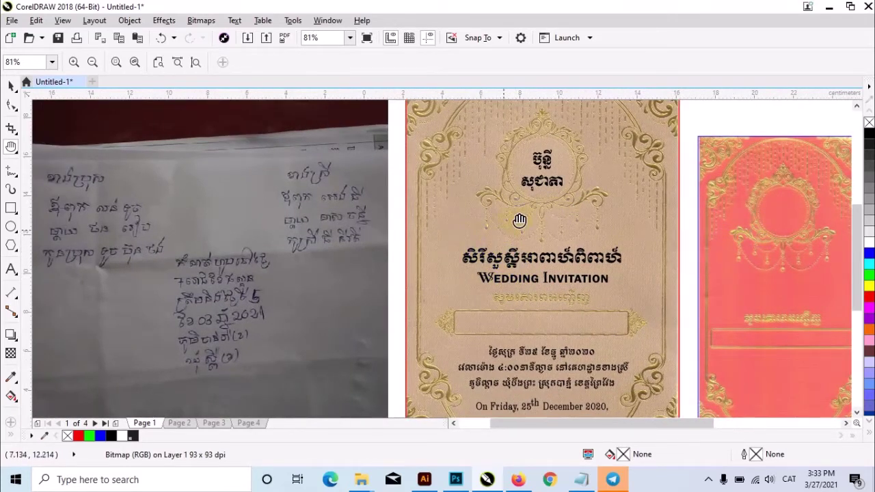
pyautogui.moveTo(519, 220)
pyautogui.mouseDown()
pyautogui.moveTo(533, 259)
pyautogui.moveTo(527, 248)
pyautogui.moveTo(561, 219)
pyautogui.mouseUp()
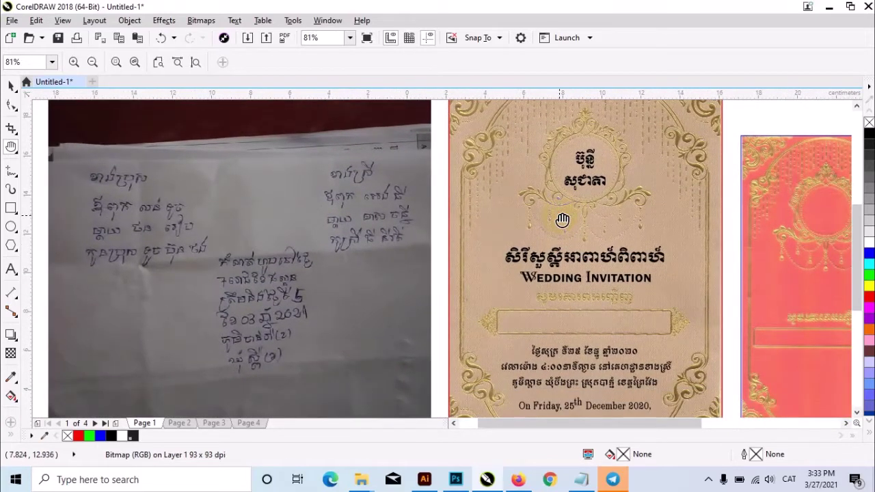
pyautogui.moveTo(547, 230); pyautogui.dragTo(565, 232)
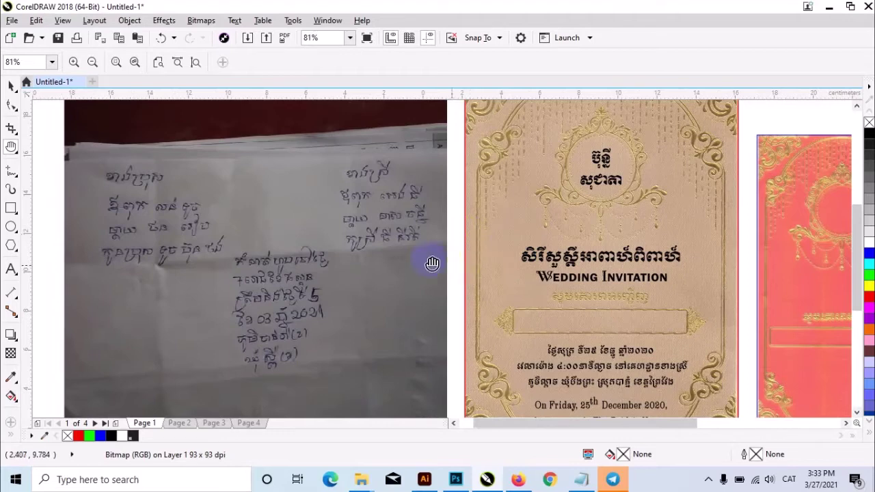
pyautogui.moveTo(431, 260)
pyautogui.mouseDown()
pyautogui.moveTo(515, 282)
pyautogui.moveTo(430, 271)
pyautogui.mouseUp()
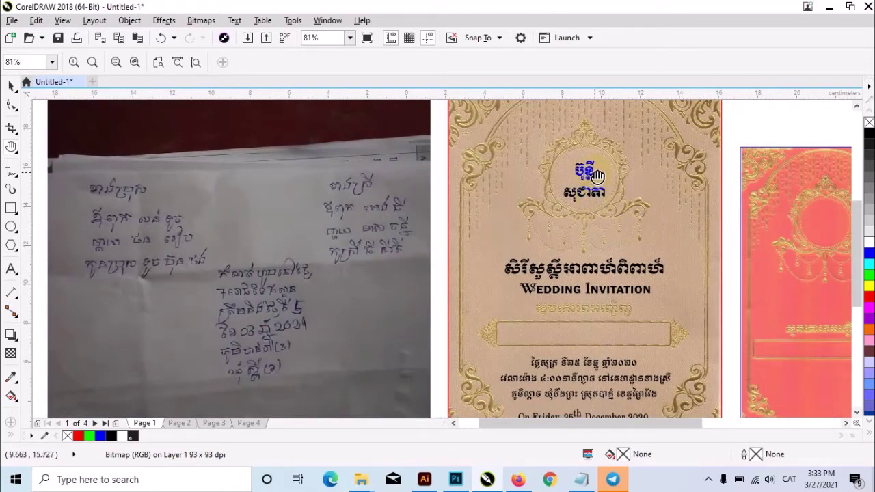
# Step: Replace both Khmer names in the card's top monogram circle with the new names from the notes
pyautogui.click(12, 271)
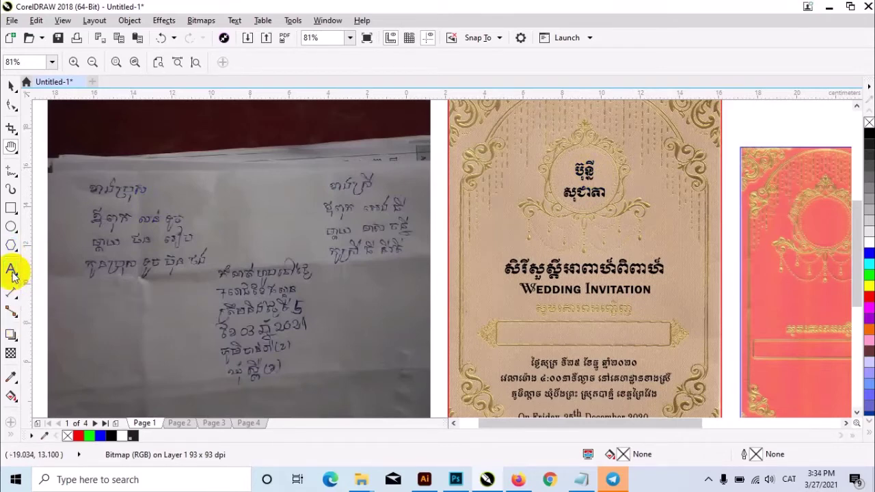
pyautogui.click(583, 171)
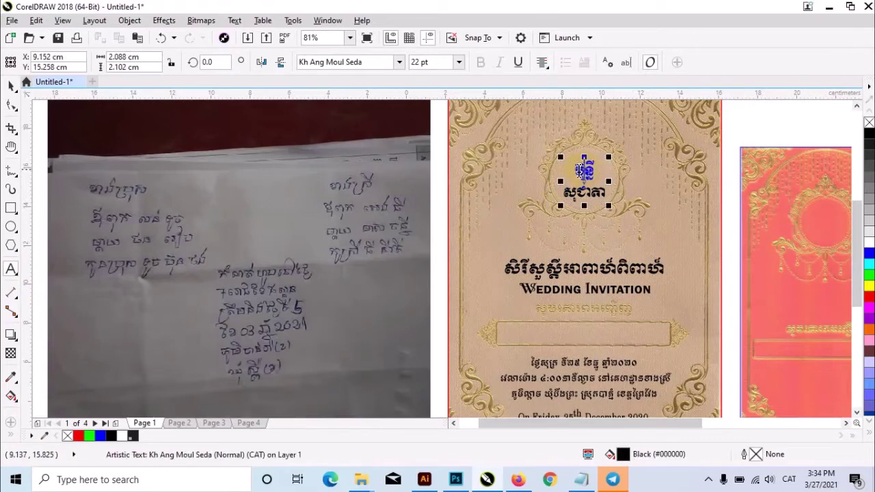
pyautogui.doubleClick(578, 170)
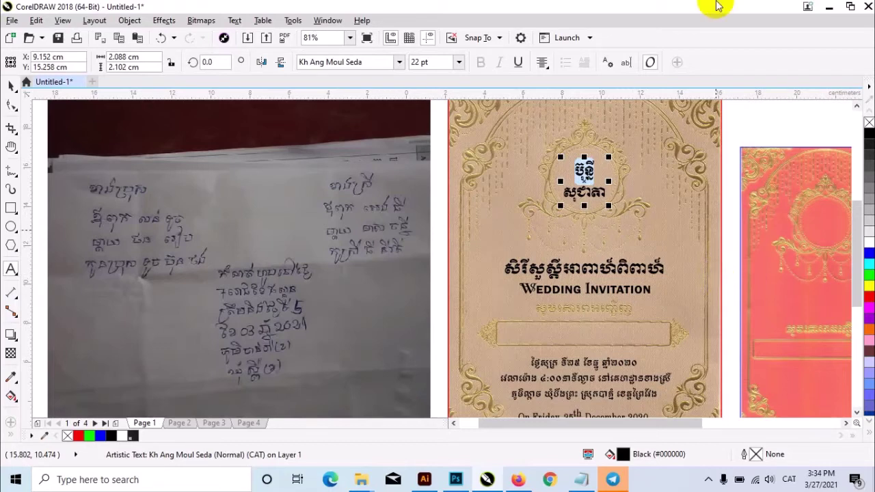
pyautogui.write('ប៊ុ')
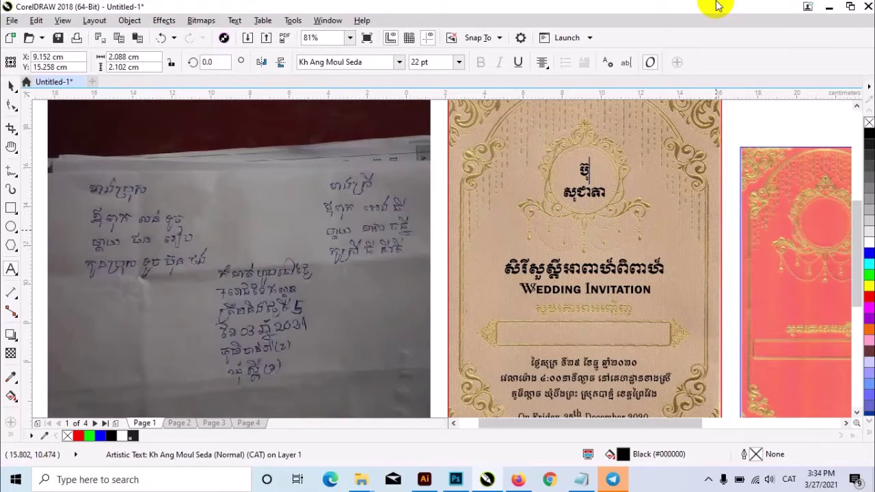
pyautogui.write('នថន')
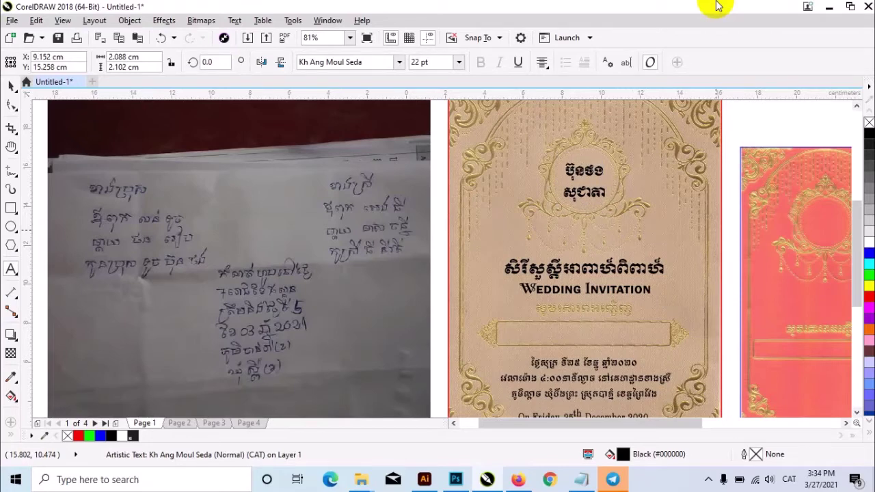
pyautogui.hotkey('shift', 'Down')
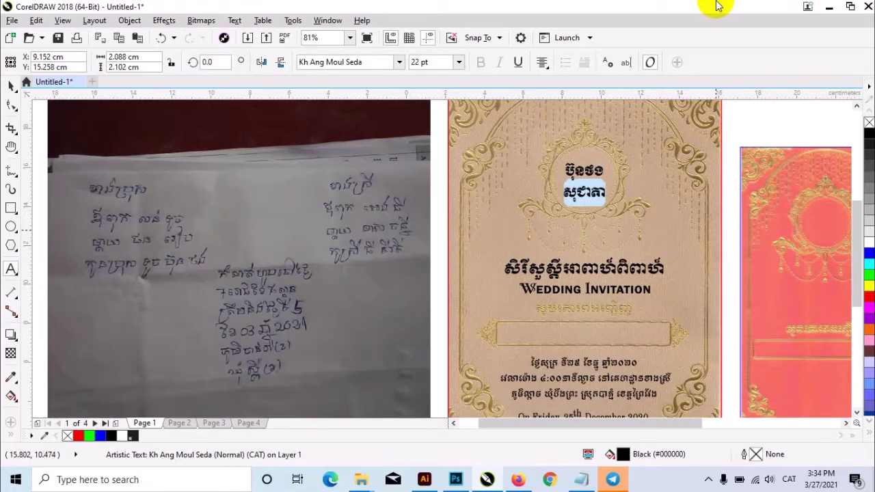
pyautogui.write('ឌី')
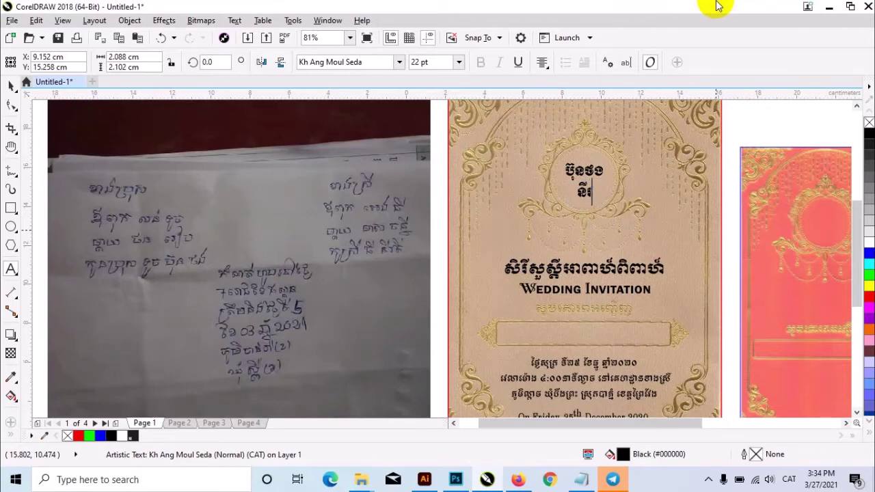
pyautogui.write('តី')
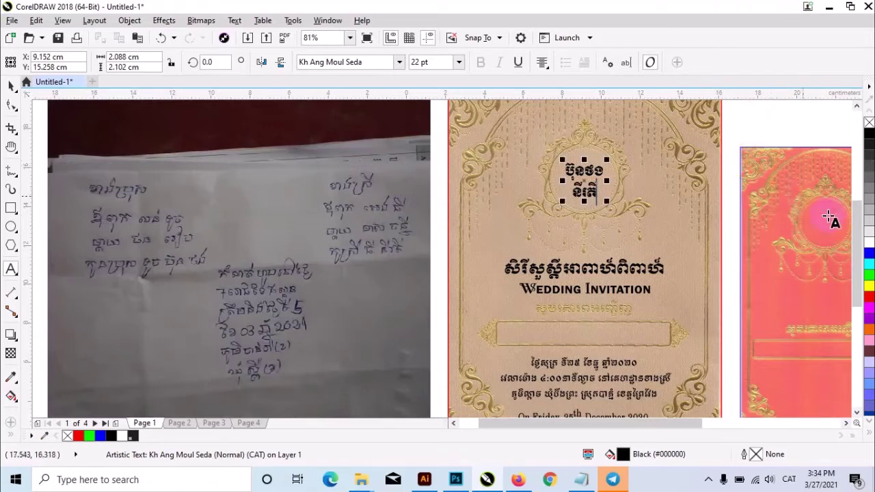
pyautogui.moveTo(856, 219); pyautogui.dragTo(854, 245)
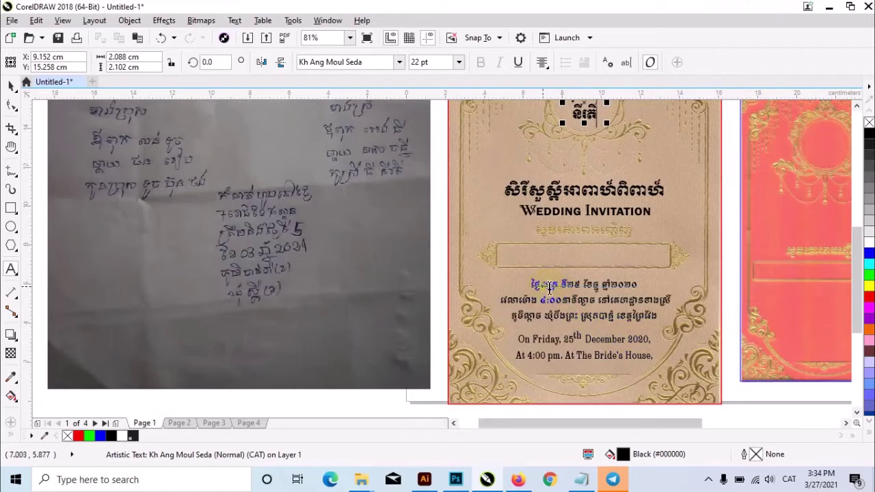
# Step: Change the Khmer date to the 5th of March (មិនា) 2021
pyautogui.moveTo(578, 286); pyautogui.dragTo(554, 280)
pyautogui.doubleClick(650, 320)
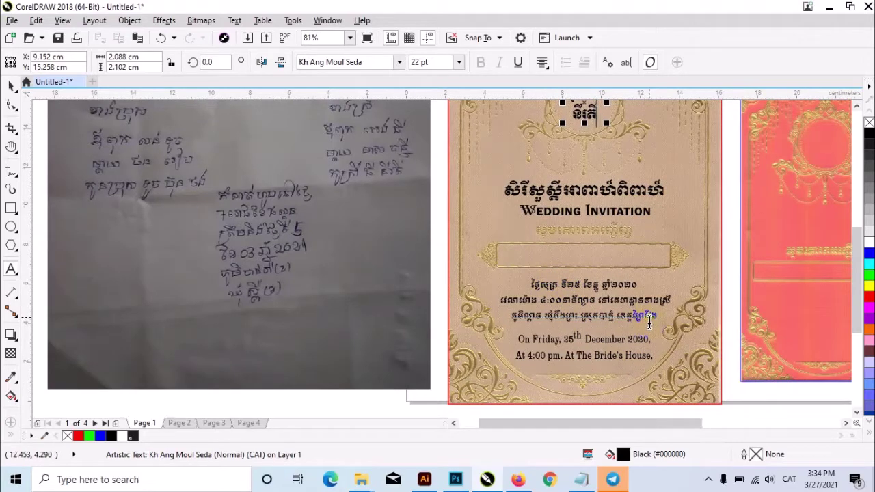
pyautogui.doubleClick(578, 282)
pyautogui.doubleClick(659, 318)
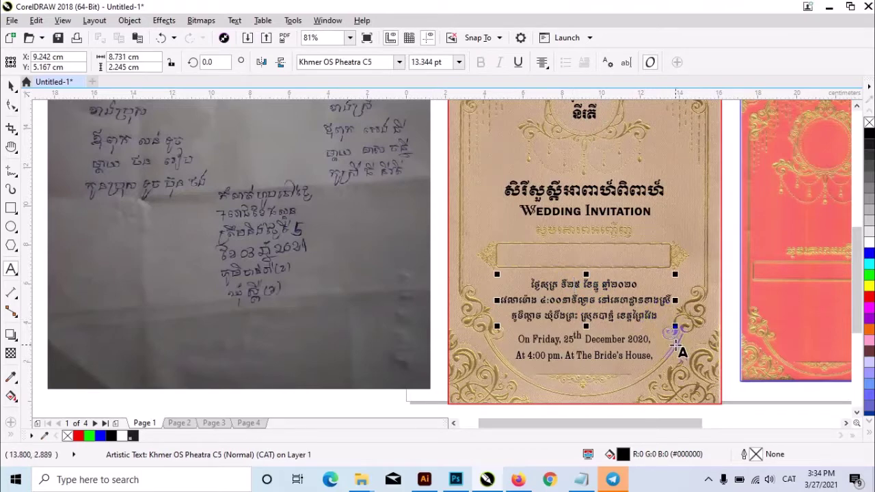
pyautogui.write('០')
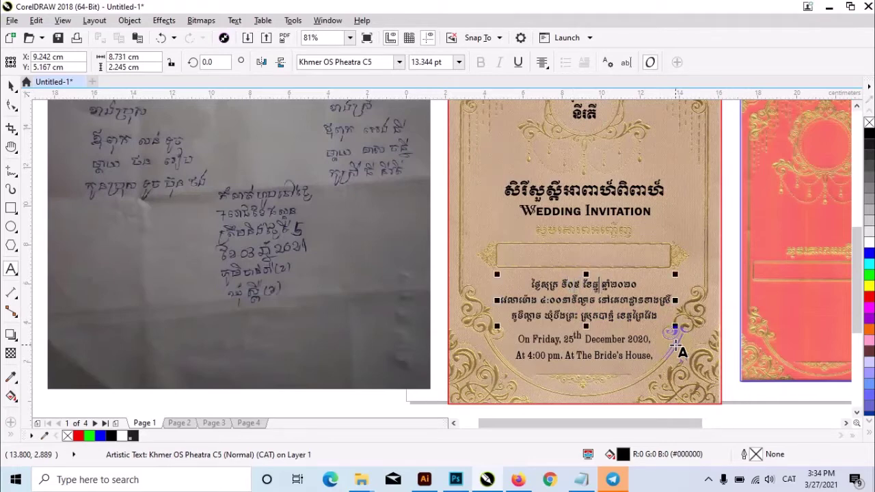
pyautogui.hotkey('shift', 'Right')
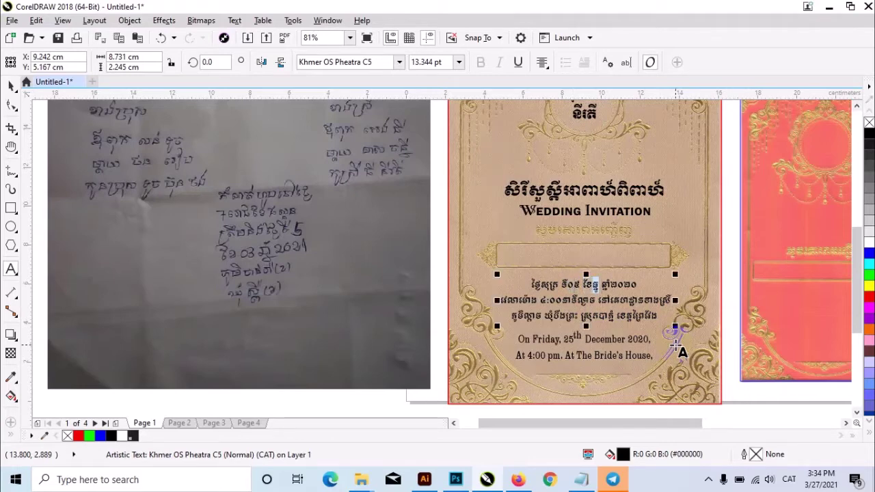
pyautogui.write('មិនា')
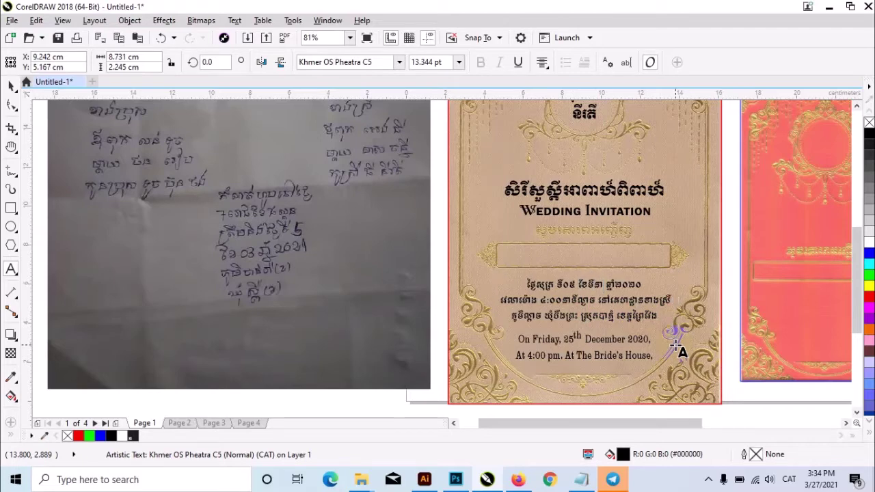
pyautogui.press('BackSpace')
pyautogui.write('១')
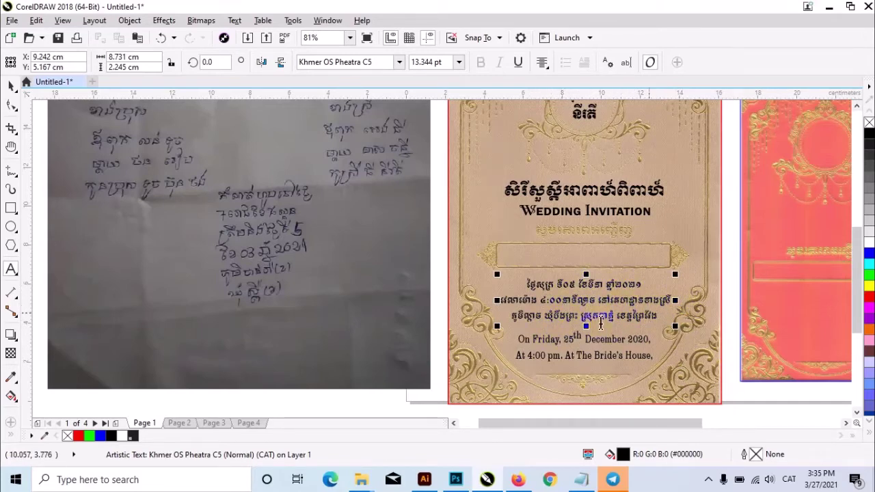
# Step: Replace the village and commune names in the Khmer address line with those from the notes
pyautogui.click(539, 315)
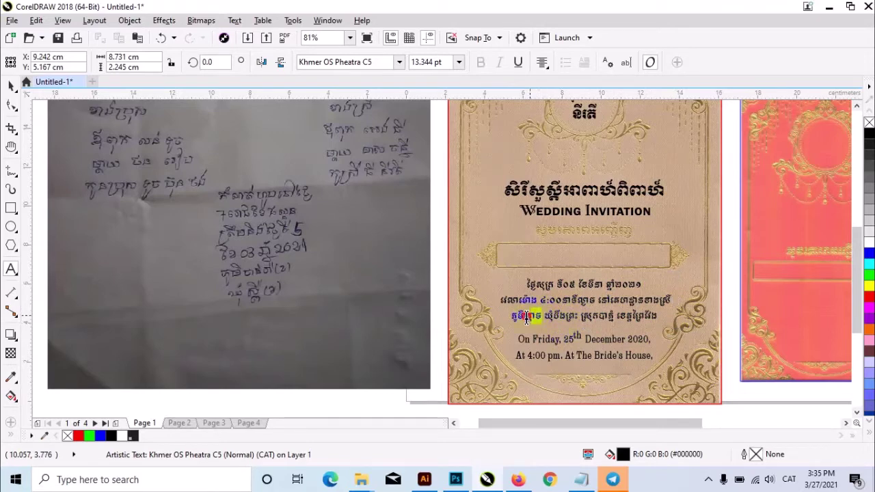
pyautogui.doubleClick(524, 318)
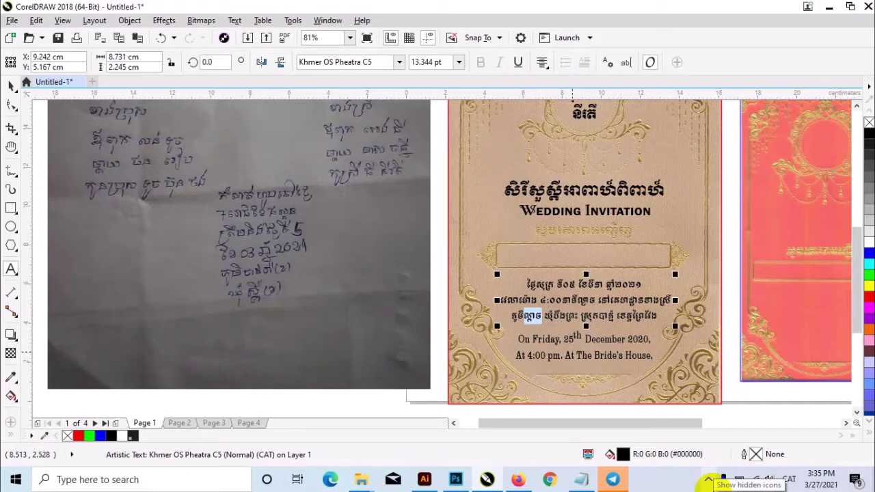
pyautogui.write('ផ')
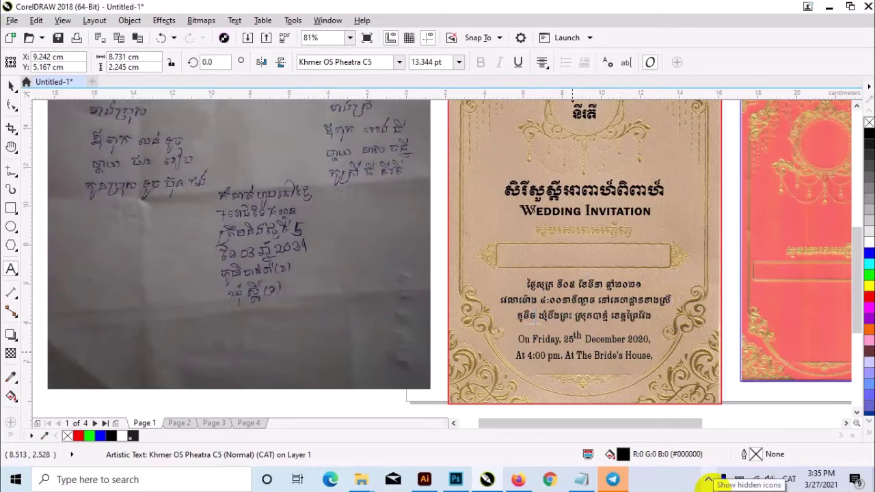
pyautogui.write('ាន់')
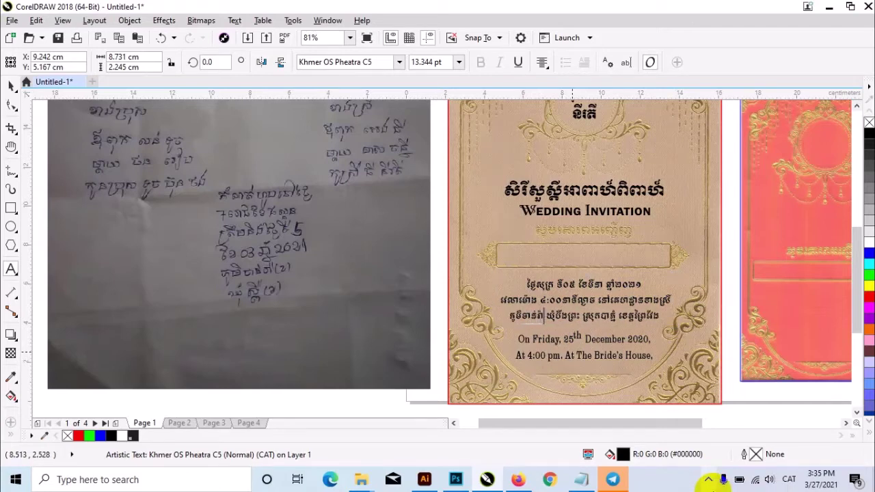
pyautogui.write('ា់')
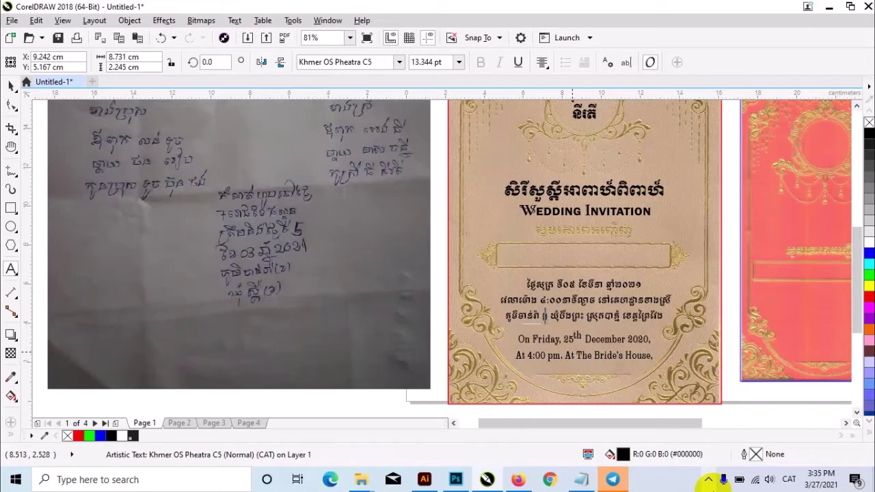
pyautogui.write('ខ')
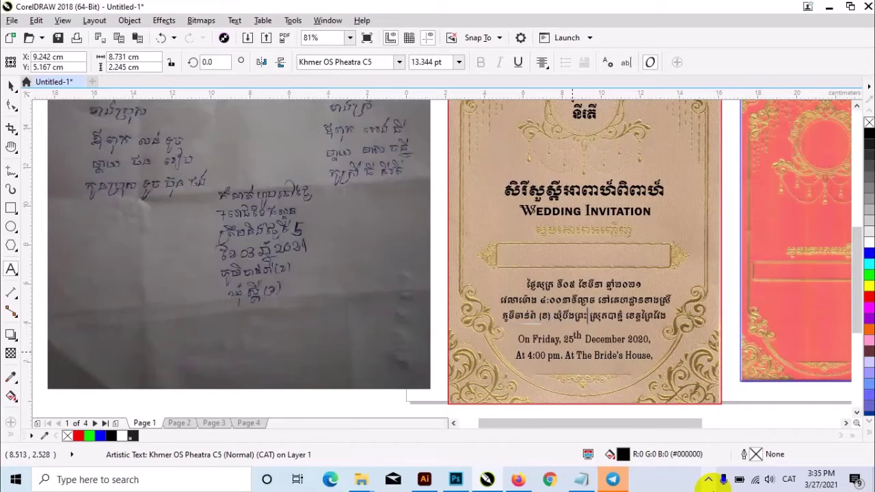
pyautogui.press('BackSpace')
pyautogui.press('BackSpace')
pyautogui.press('BackSpace')
pyautogui.press('BackSpace')
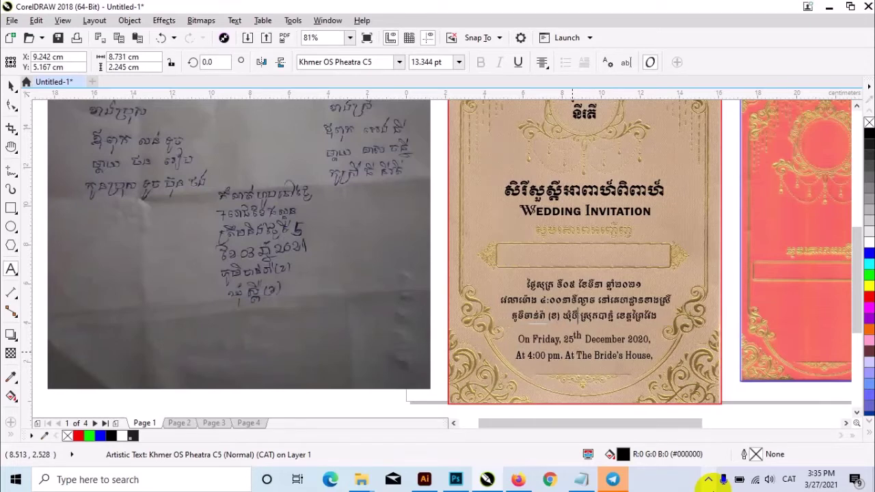
pyautogui.press('BackSpace')
pyautogui.write('ស')
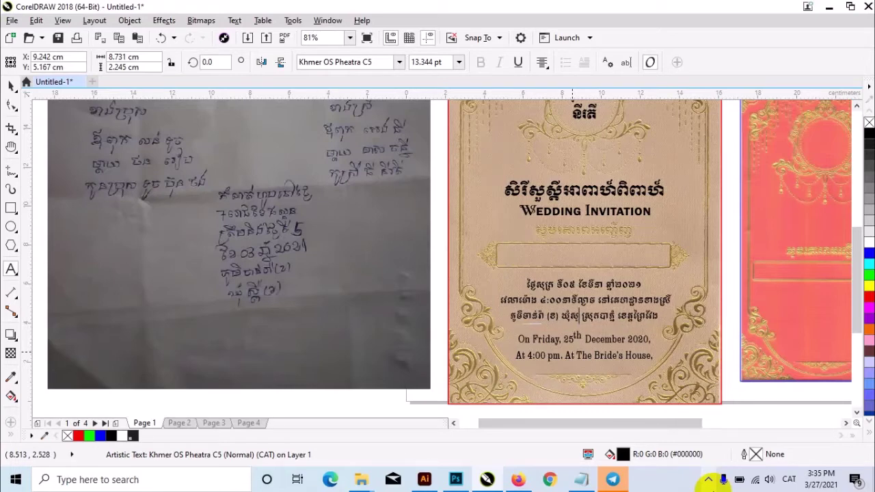
pyautogui.write('្ដី')
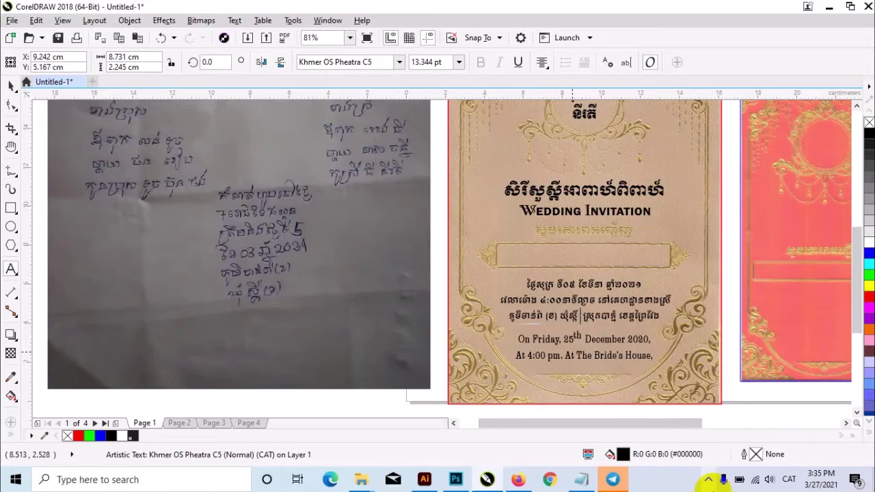
pyautogui.write('ខ)')
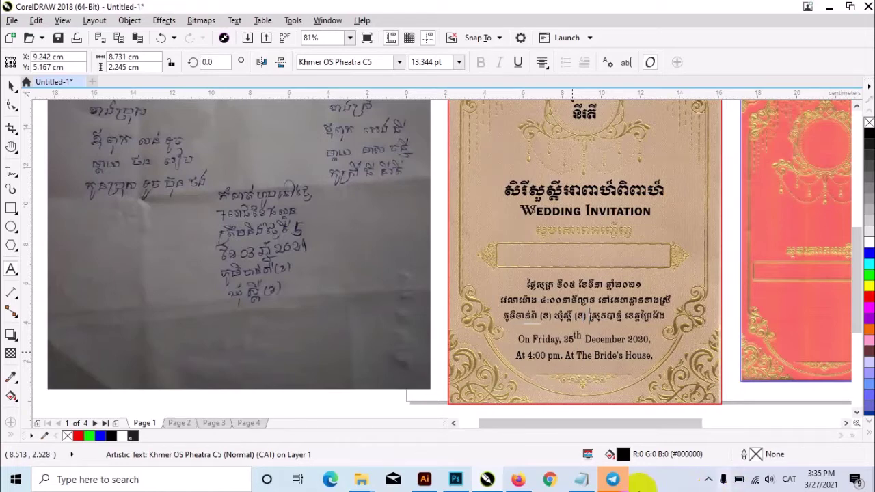
pyautogui.hotkey('ctrl', 'space')
pyautogui.press('z')
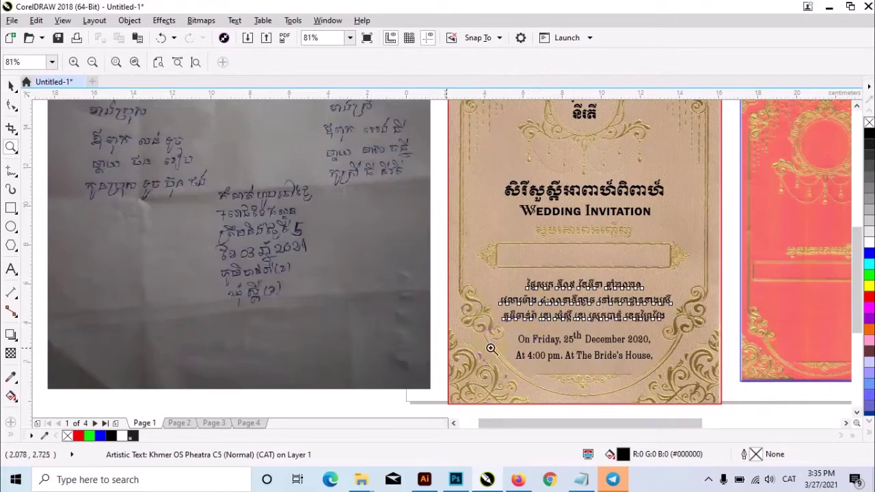
# Step: Retype the English date as '05th March' and change the year 2020 to 2021
pyautogui.click(729, 372)
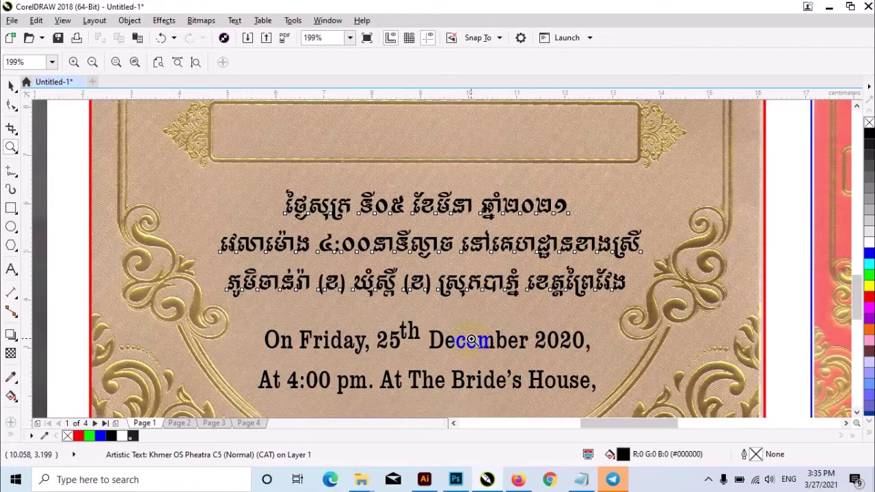
pyautogui.press('h')
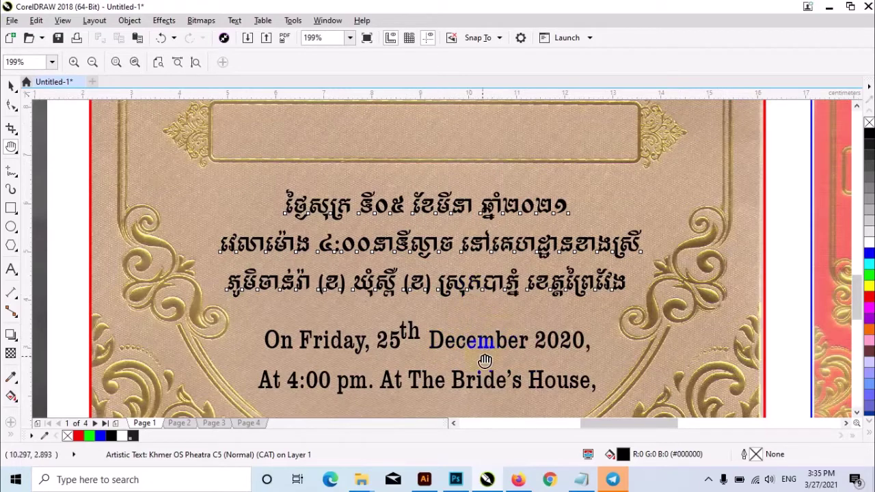
pyautogui.moveTo(485, 360); pyautogui.dragTo(498, 305)
pyautogui.moveTo(547, 322); pyautogui.dragTo(511, 321)
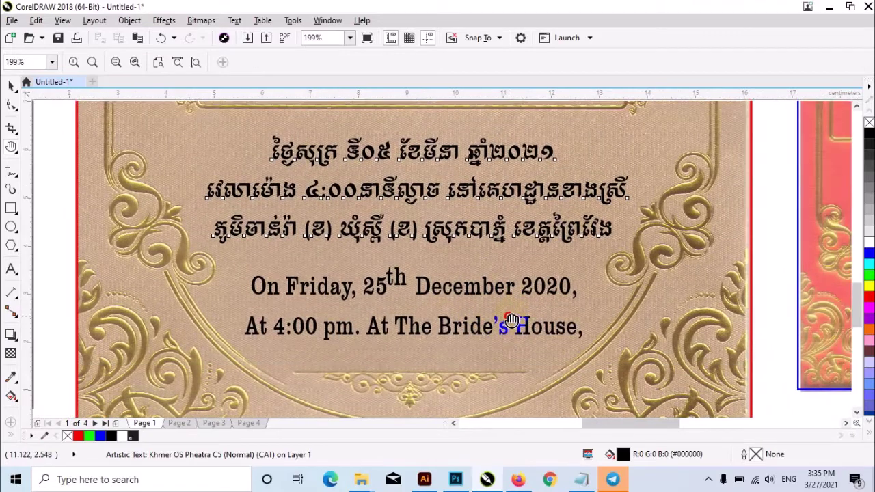
pyautogui.click(11, 86)
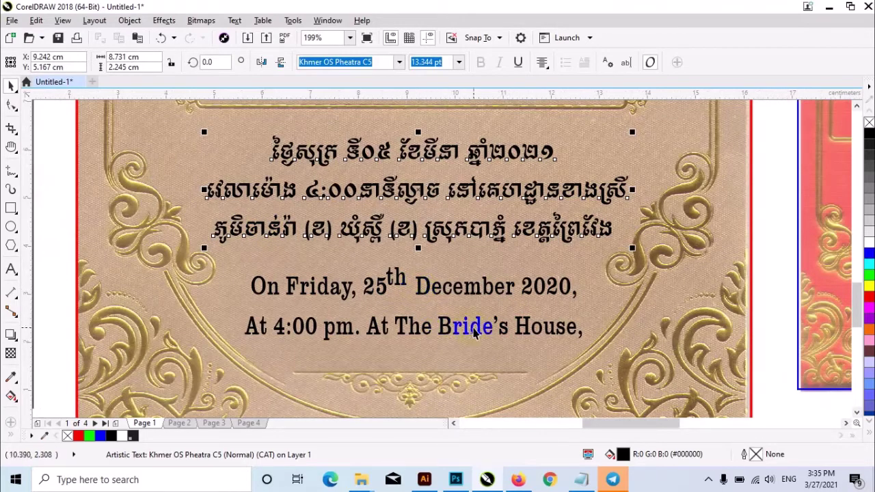
pyautogui.click(11, 269)
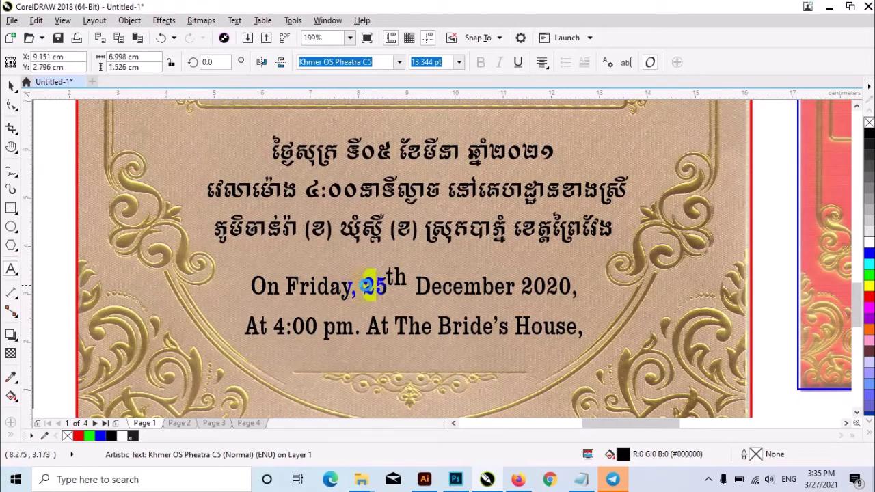
pyautogui.moveTo(363, 287); pyautogui.dragTo(509, 287)
pyautogui.write('05th ')
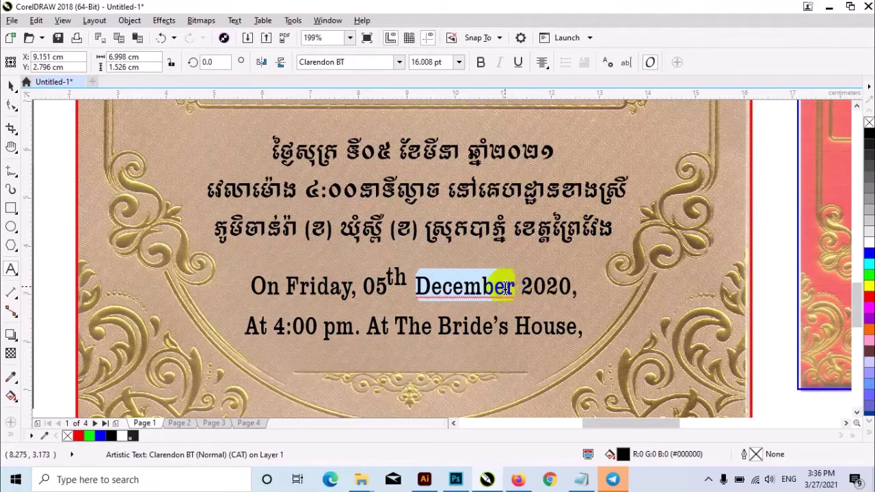
pyautogui.write('March')
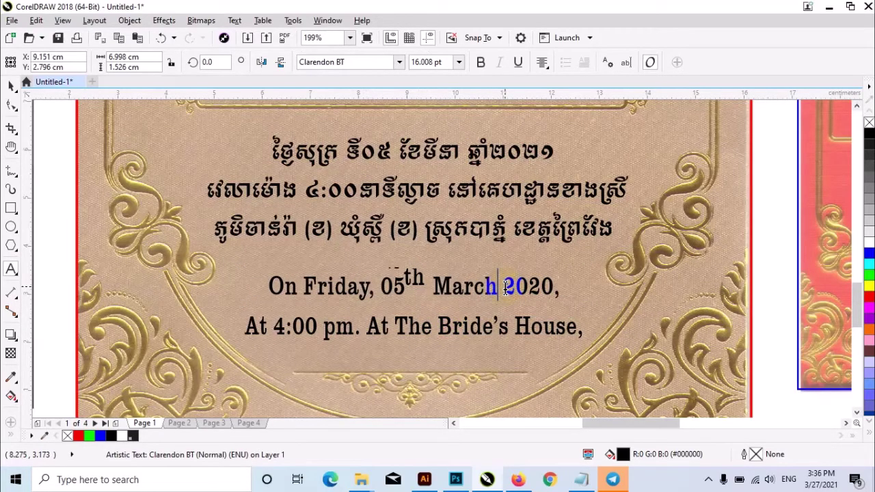
pyautogui.press('BackSpace')
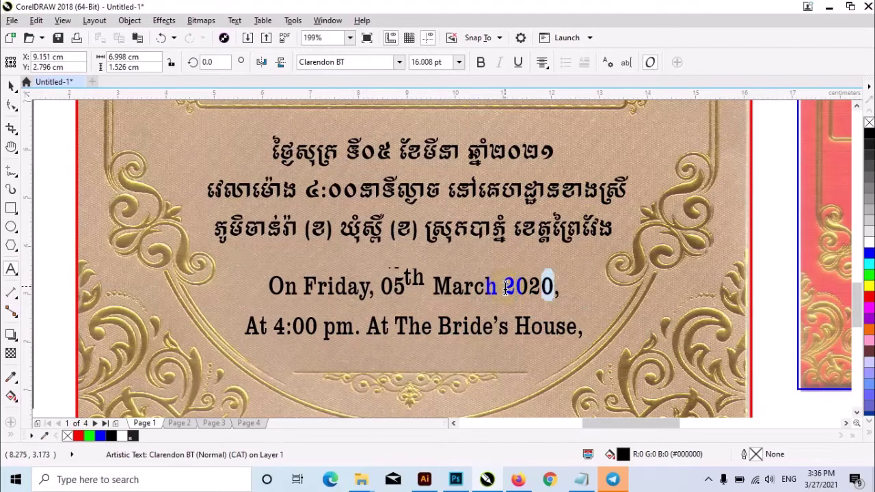
pyautogui.write('1')
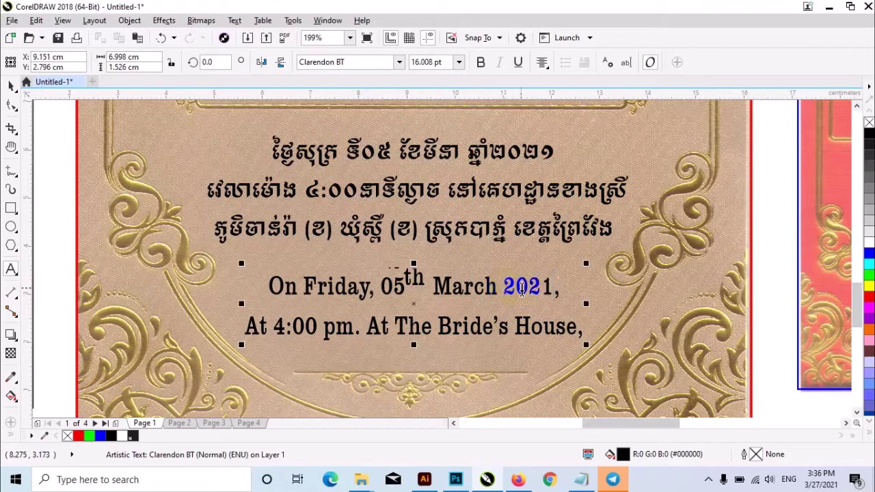
pyautogui.click(538, 330)
pyautogui.hotkey('ctrl', 'space')
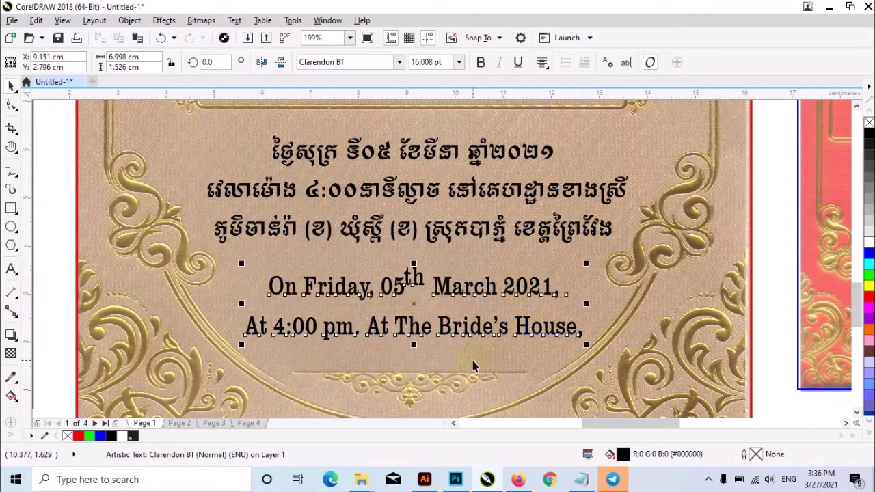
# Step: Copy the Khmer monogram names onto the red card's medallion, shrunk to about 18.9 pt
pyautogui.scroll(-3, 484, 325)
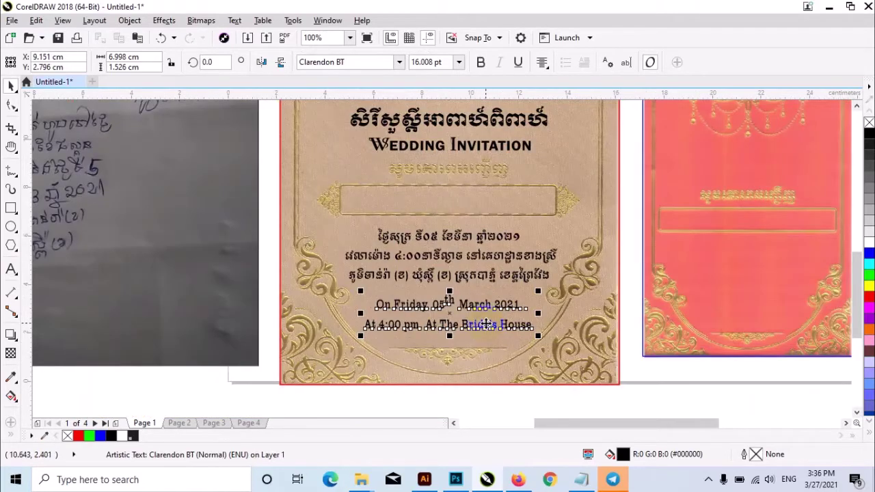
pyautogui.click(669, 375)
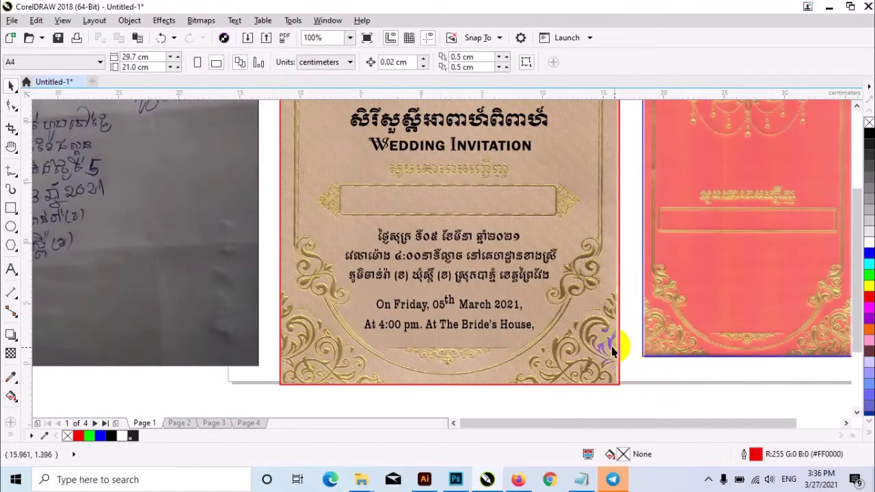
pyautogui.scroll(-2, 615, 347)
pyautogui.press('z')
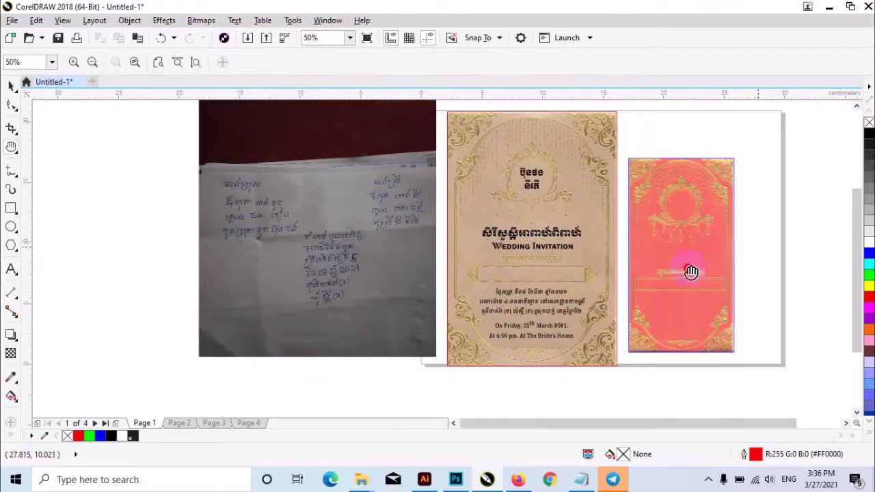
pyautogui.moveTo(221, 155); pyautogui.dragTo(651, 365)
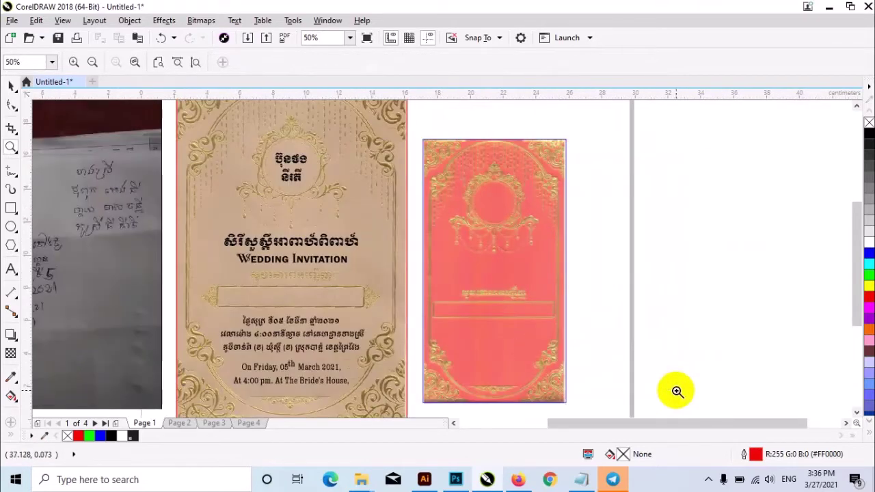
pyautogui.press('space')
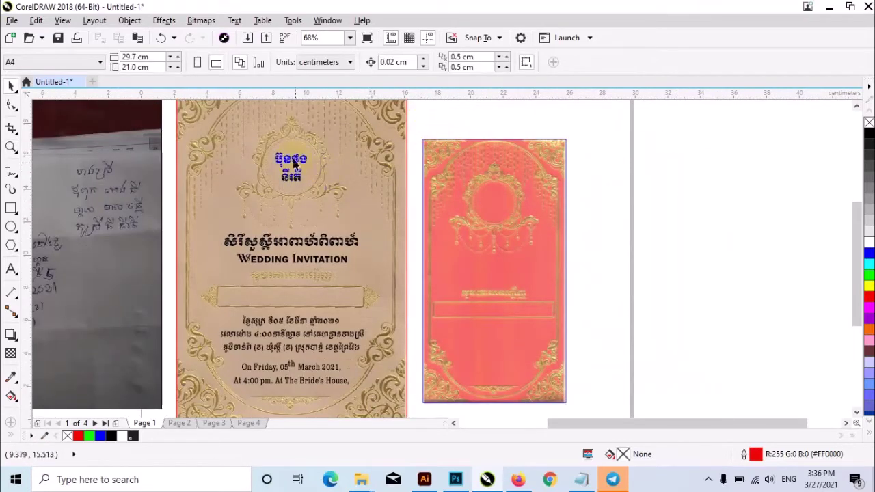
pyautogui.moveTo(295, 162); pyautogui.dragTo(501, 199)
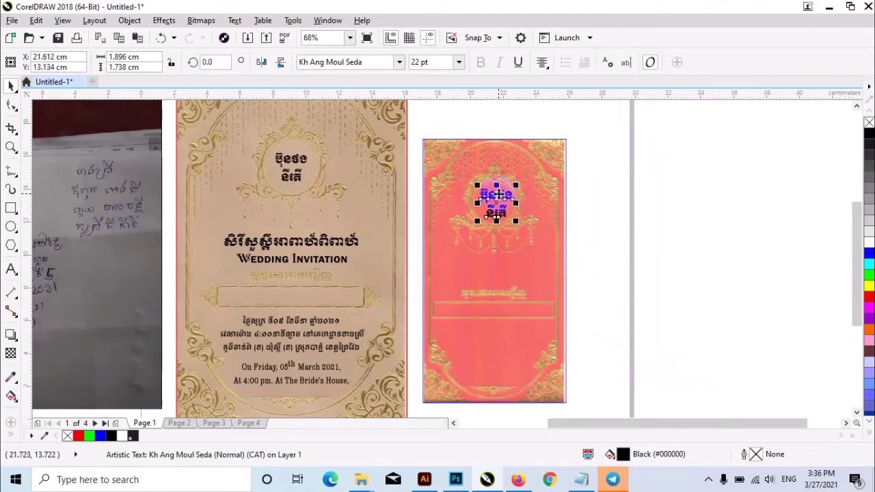
pyautogui.press('z')
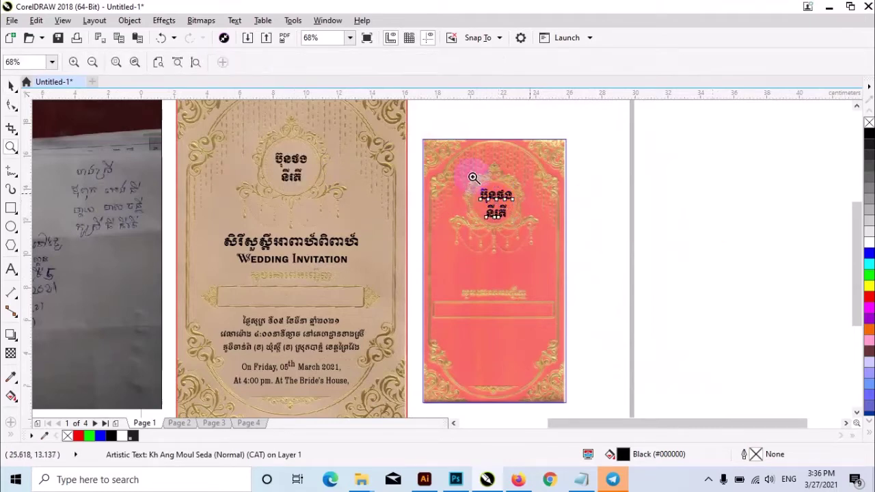
pyautogui.moveTo(421, 146); pyautogui.dragTo(605, 273)
pyautogui.press('space')
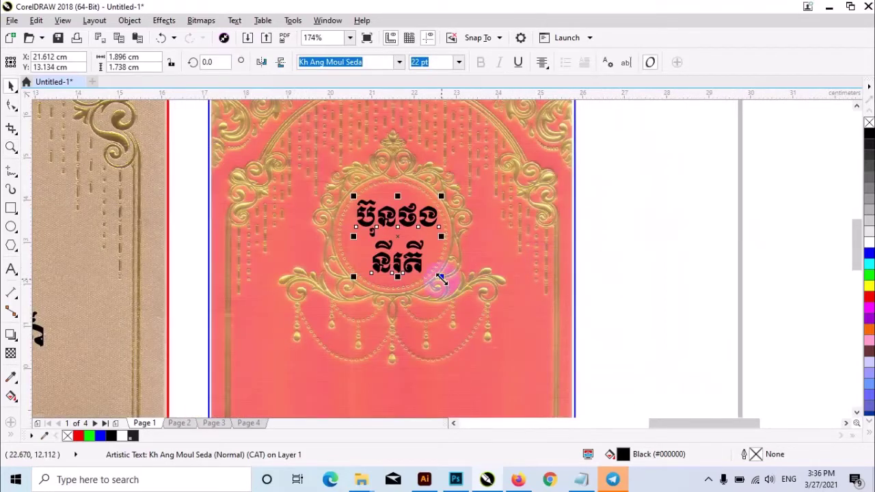
pyautogui.moveTo(441, 276); pyautogui.dragTo(412, 258)
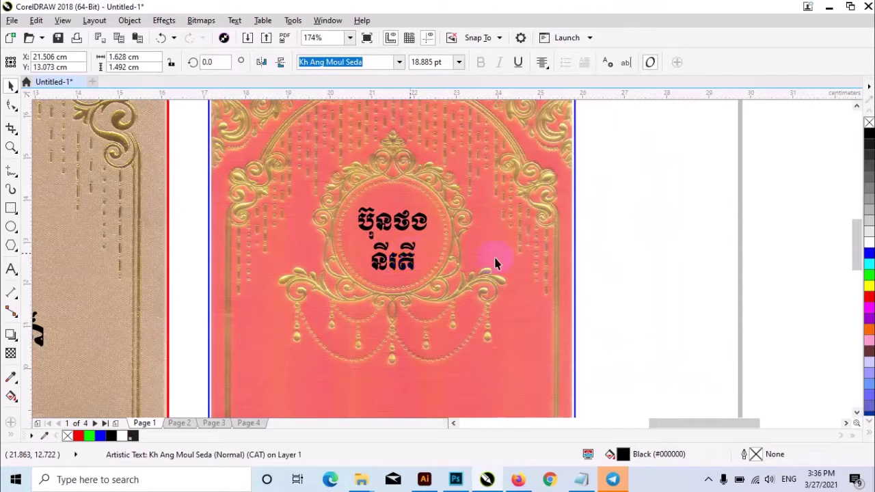
pyautogui.click(622, 254)
# Step: Copy the Khmer title and 'Wedding Invitation' onto the red card and scale them to fit
pyautogui.scroll(-4, 622, 254)
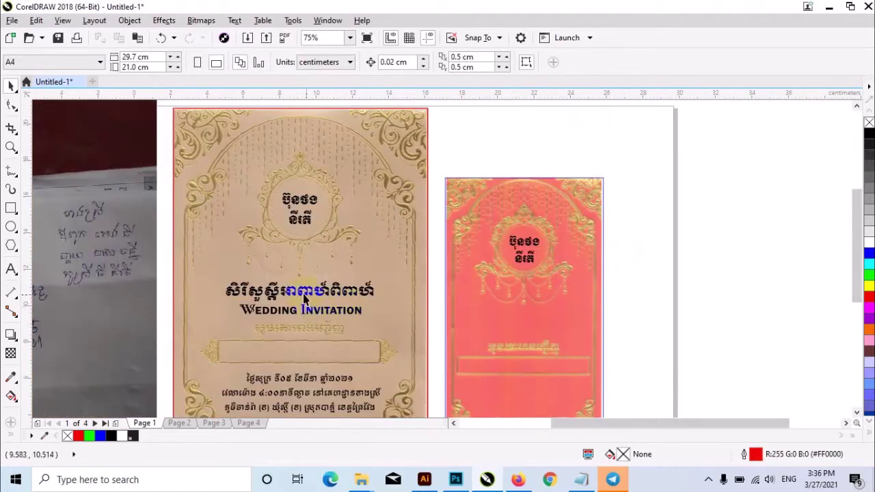
pyautogui.moveTo(304, 295); pyautogui.dragTo(479, 336)
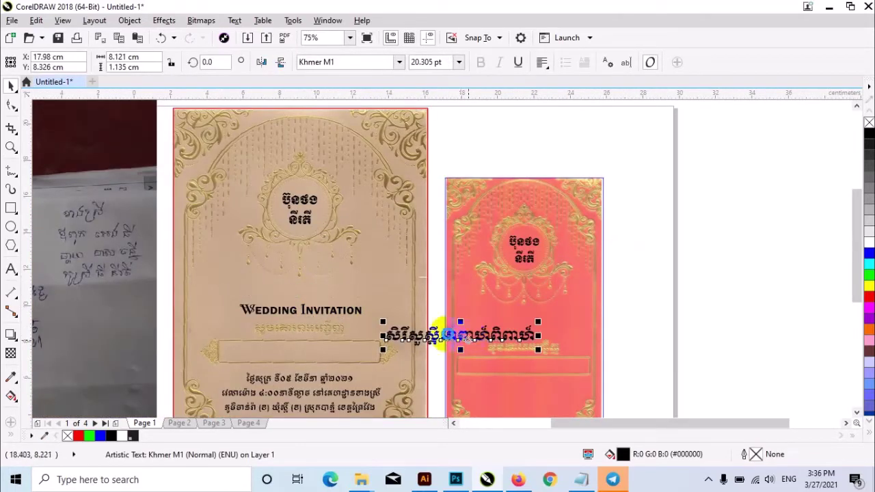
pyautogui.hotkey('ctrl', 'z')
pyautogui.keyDown('shift'); pyautogui.click(325, 317); pyautogui.keyUp('shift')
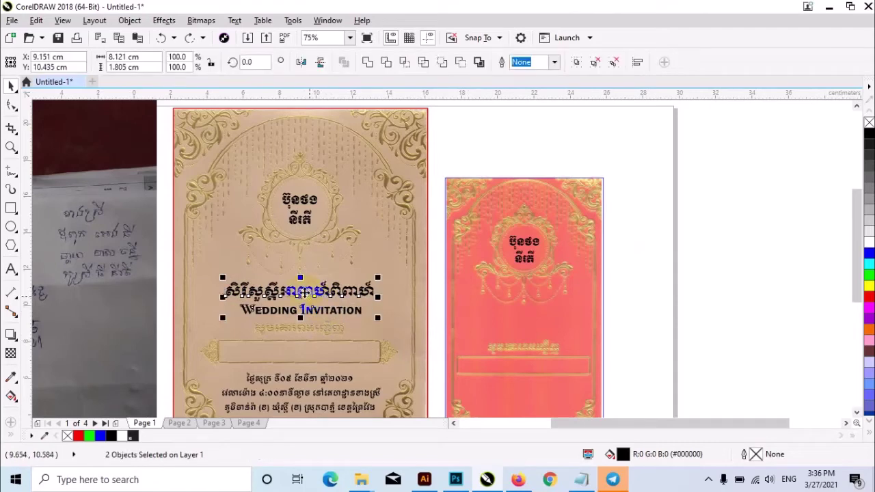
pyautogui.moveTo(325, 316); pyautogui.dragTo(525, 322)
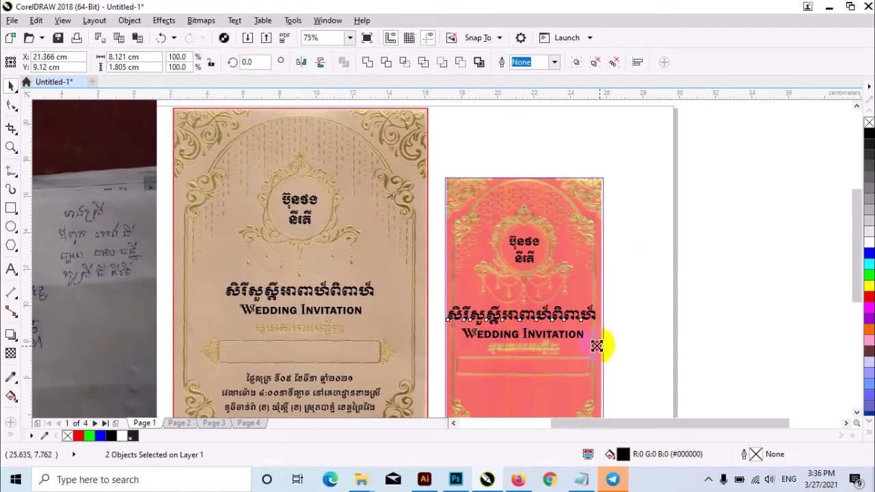
pyautogui.moveTo(597, 342); pyautogui.dragTo(592, 348)
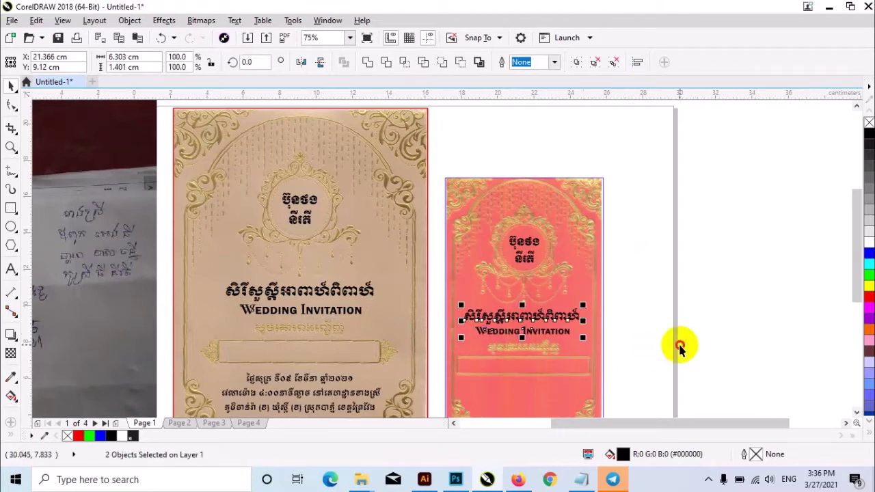
pyautogui.click(665, 337)
# Step: Centre the title pair and names horizontally on the red card
pyautogui.scroll(2, 522, 322)
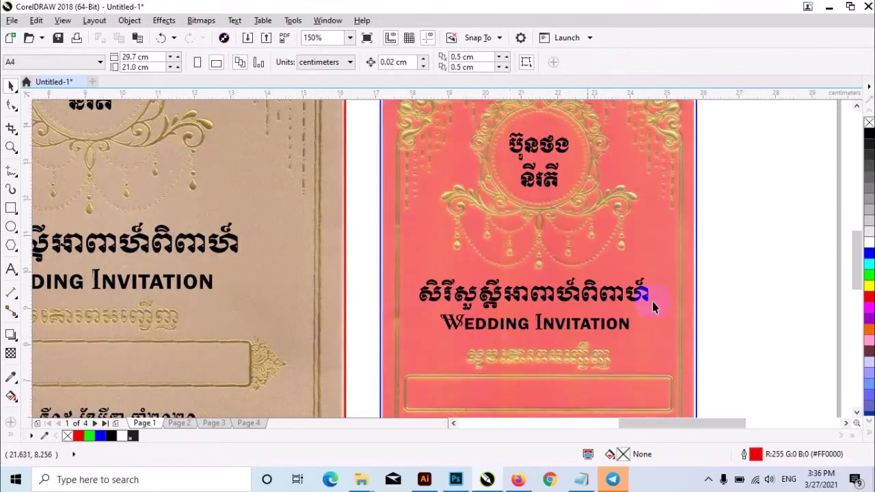
pyautogui.moveTo(742, 268); pyautogui.dragTo(426, 342)
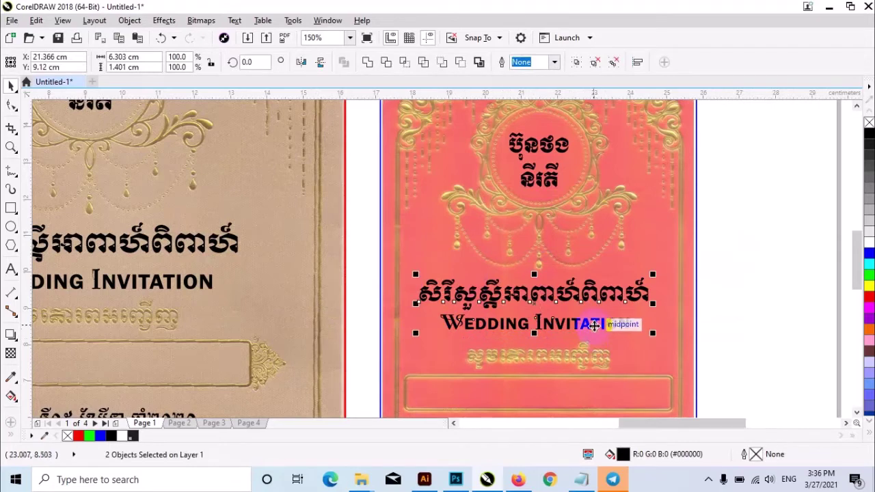
pyautogui.moveTo(601, 334); pyautogui.dragTo(595, 329)
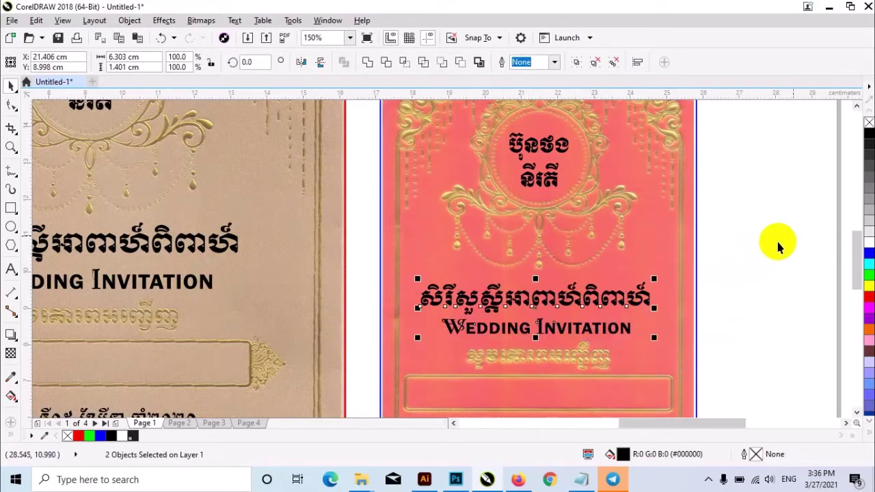
pyautogui.click(595, 298)
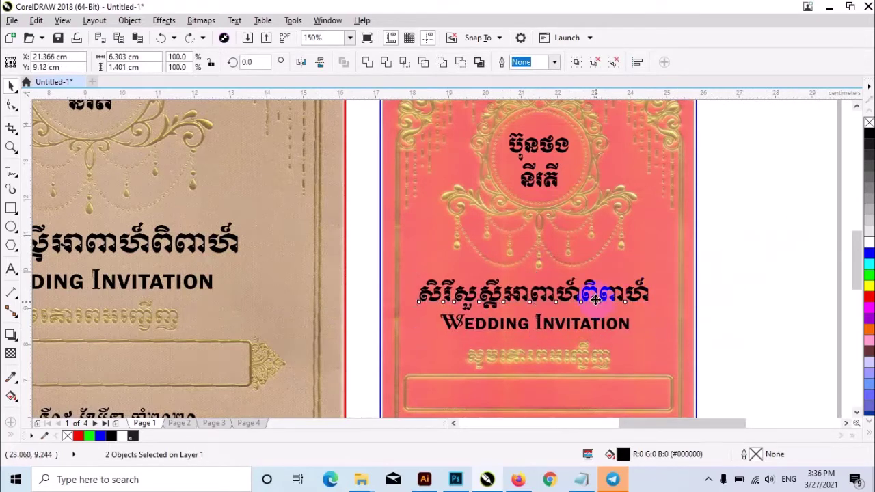
pyautogui.moveTo(595, 302); pyautogui.dragTo(594, 303)
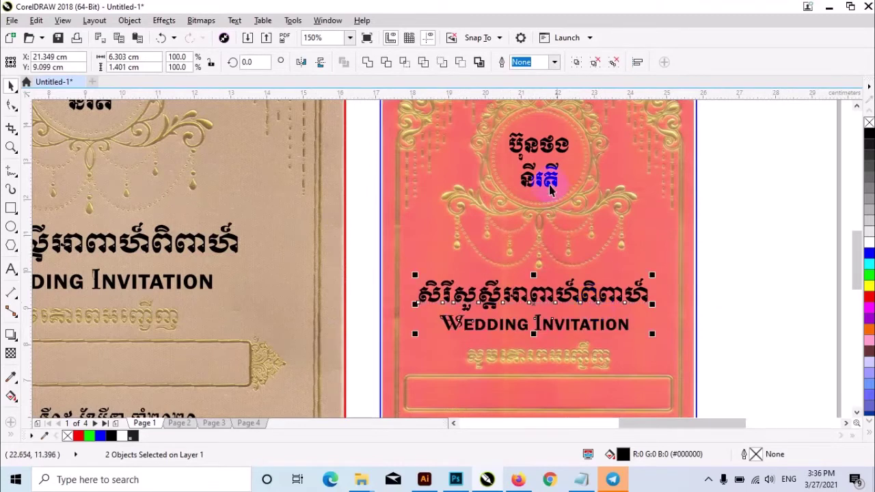
pyautogui.keyDown('shift'); pyautogui.click(548, 178); pyautogui.keyUp('shift')
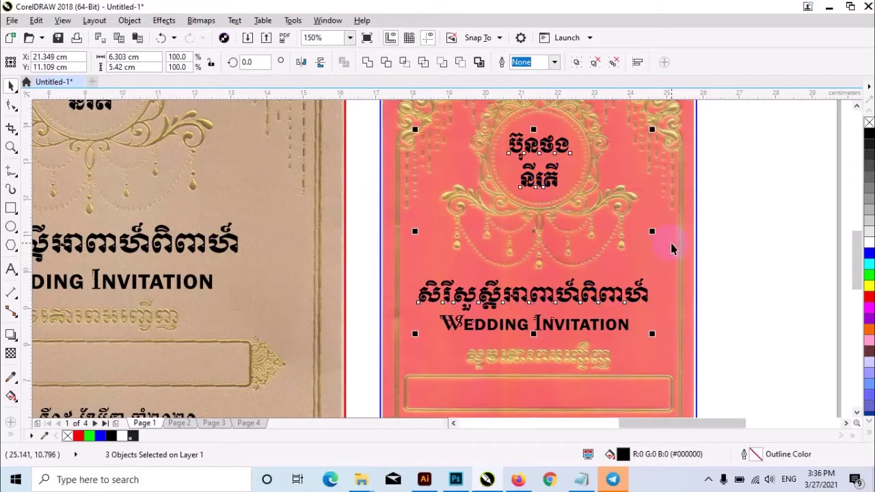
pyautogui.keyDown('shift'); pyautogui.click(669, 246); pyautogui.keyUp('shift')
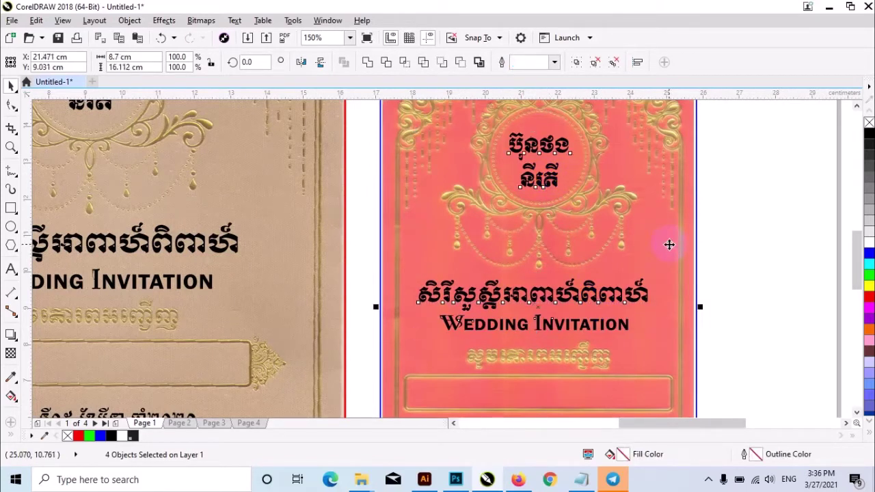
pyautogui.press('c')
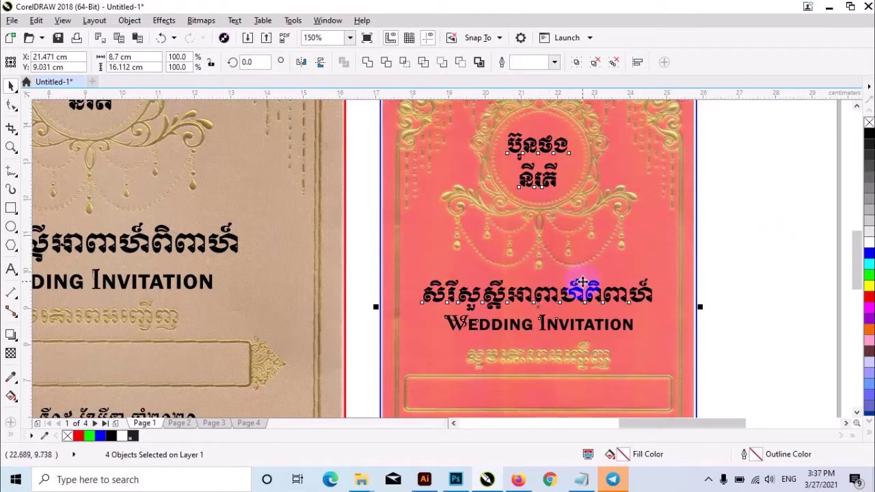
# Step: Copy the Khmer and English date-and-venue lines into the red card's lower panel at 10.779 pt
pyautogui.moveTo(855, 260); pyautogui.dragTo(853, 285)
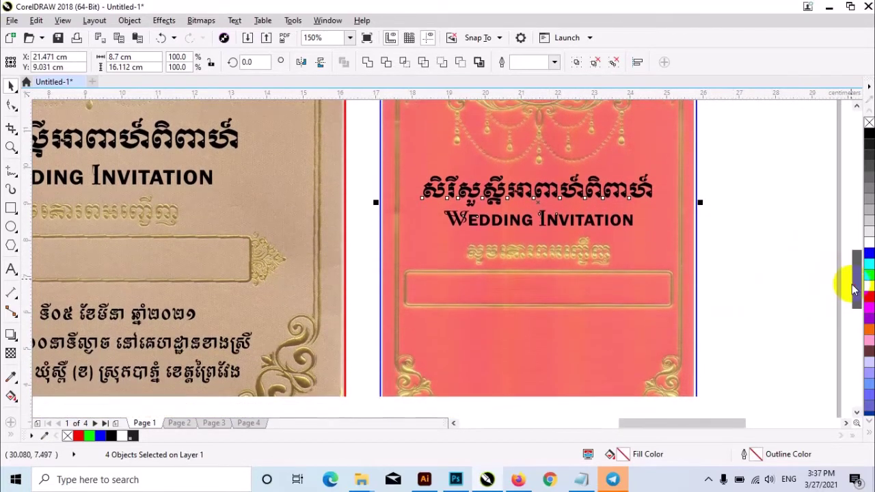
pyautogui.moveTo(697, 422); pyautogui.dragTo(683, 423)
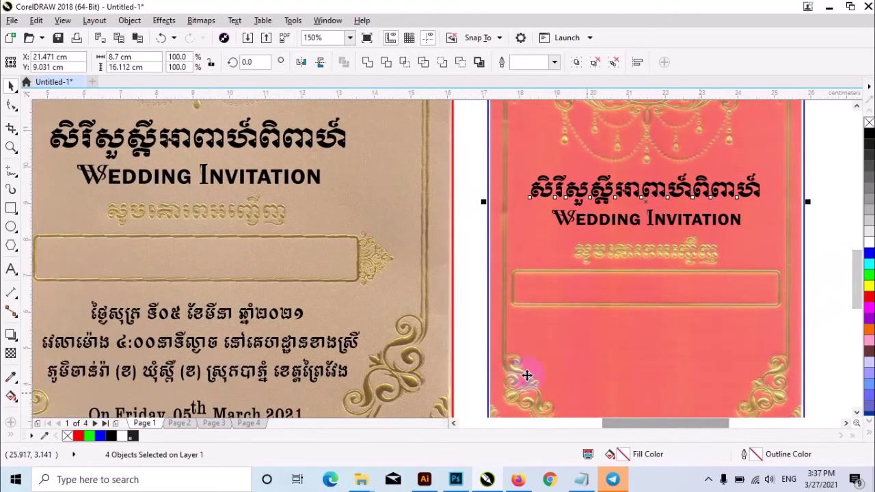
pyautogui.moveTo(855, 265); pyautogui.dragTo(854, 292)
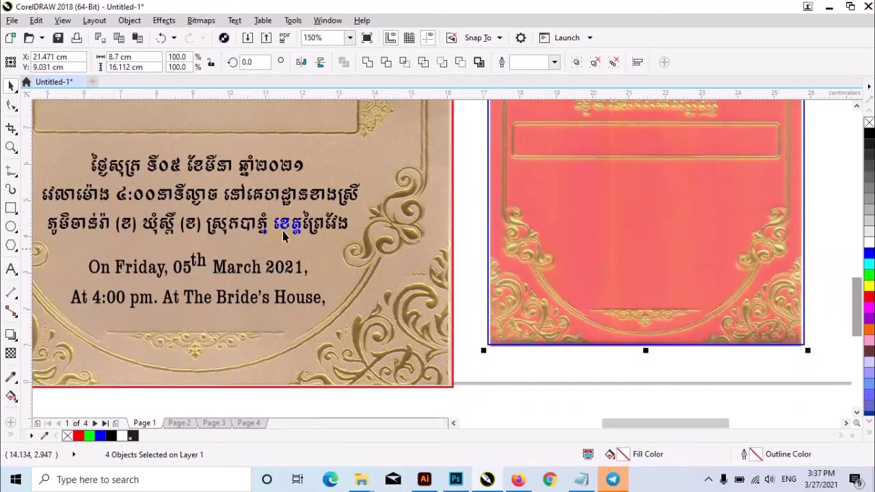
pyautogui.click(278, 232)
pyautogui.keyDown('shift'); pyautogui.click(227, 267); pyautogui.keyUp('shift')
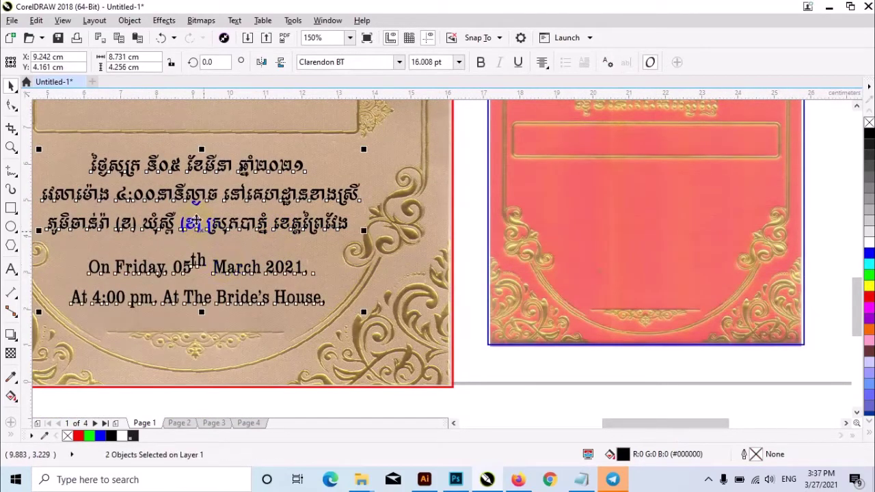
pyautogui.moveTo(185, 196); pyautogui.dragTo(618, 205)
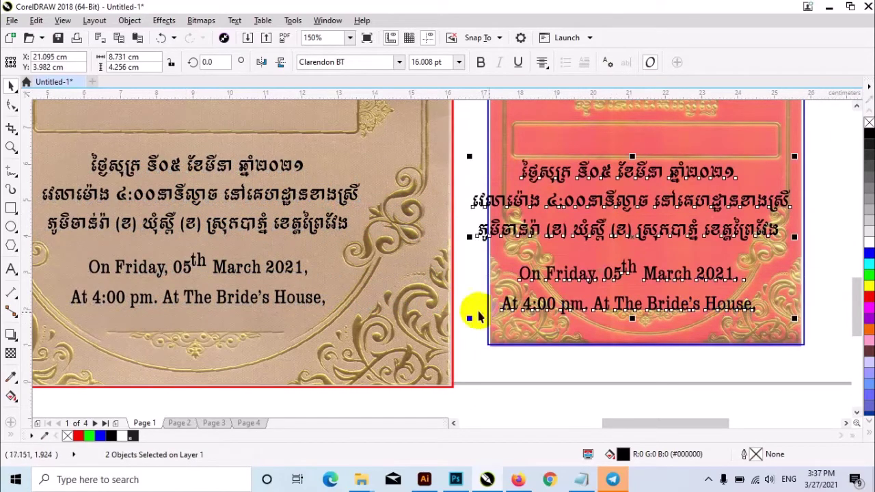
pyautogui.moveTo(470, 316); pyautogui.dragTo(520, 293)
pyautogui.moveTo(649, 233); pyautogui.dragTo(661, 217)
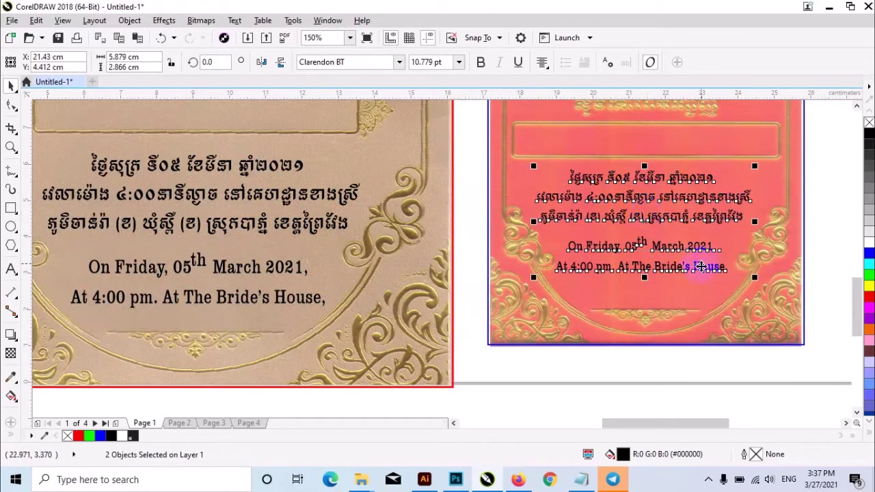
# Step: Centre the copied date block horizontally on the red card
pyautogui.keyDown('shift'); pyautogui.click(672, 313); pyautogui.keyUp('shift')
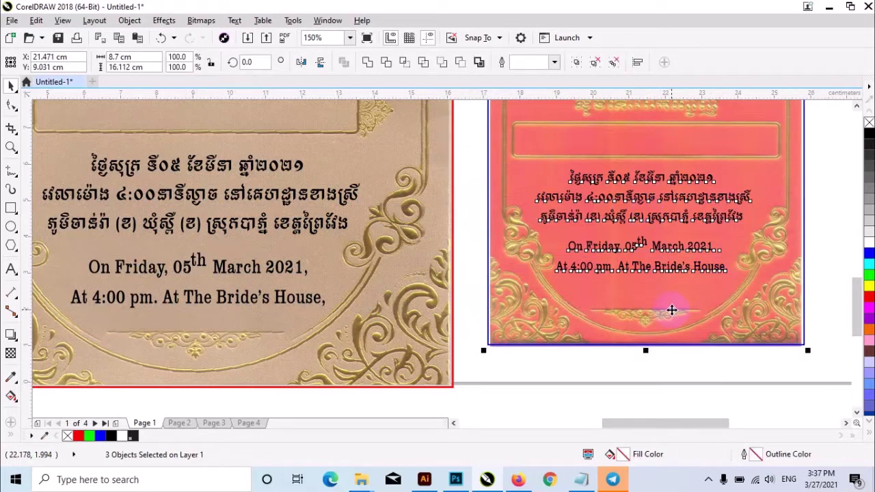
pyautogui.press('c')
pyautogui.press('z')
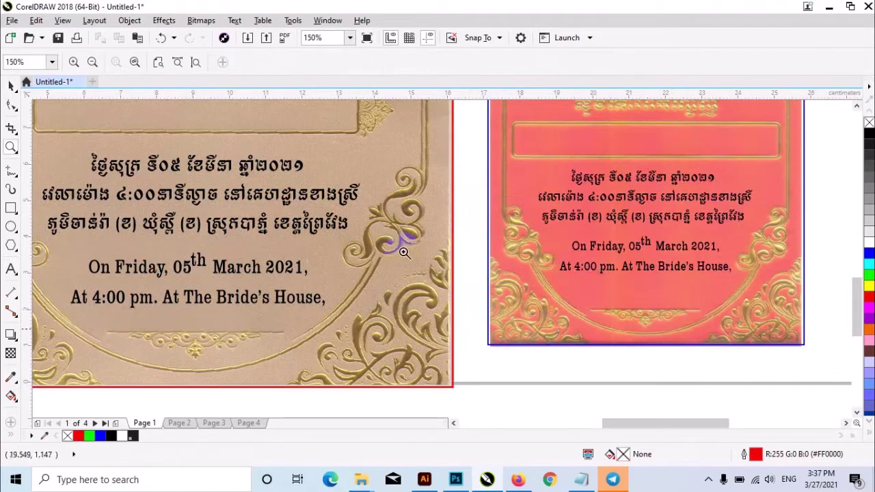
pyautogui.rightClick(589, 346)
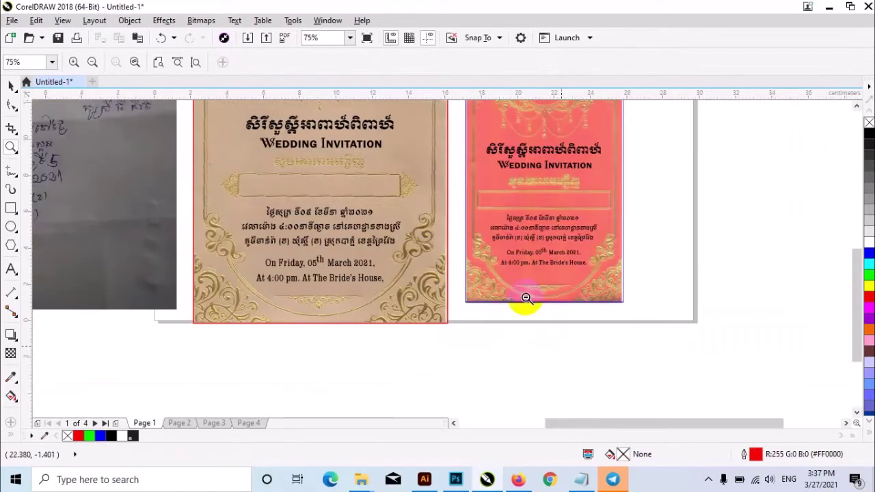
# Step: Move the notes photo aside and drag the pink and gold card backgrounds off page 1
pyautogui.rightClick(590, 322)
pyautogui.press('space')
pyautogui.moveTo(251, 225); pyautogui.dragTo(179, 255)
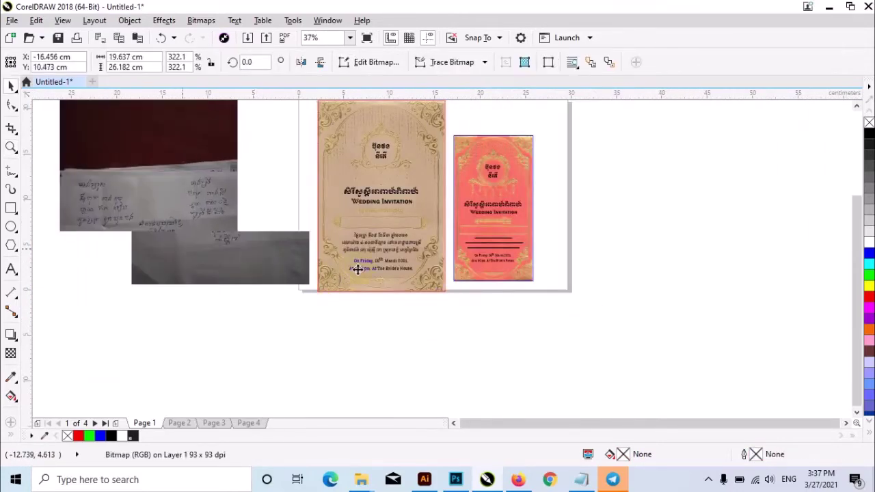
pyautogui.click(637, 246)
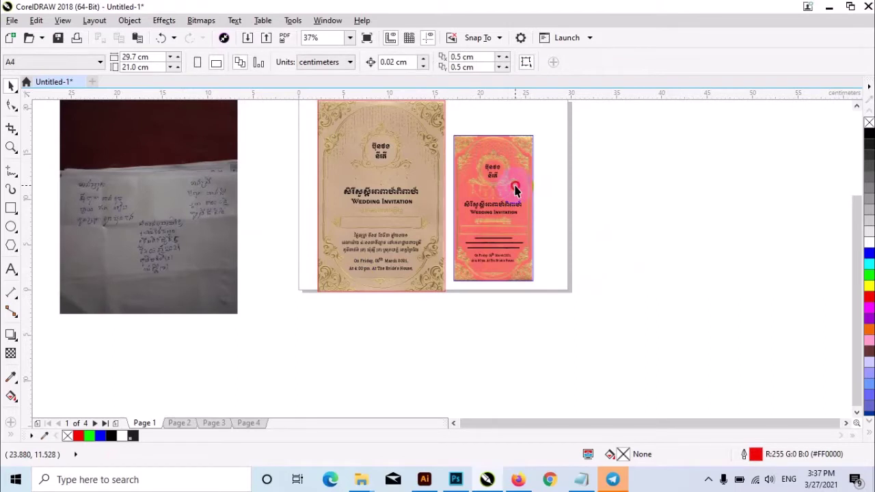
pyautogui.moveTo(516, 190); pyautogui.dragTo(725, 185)
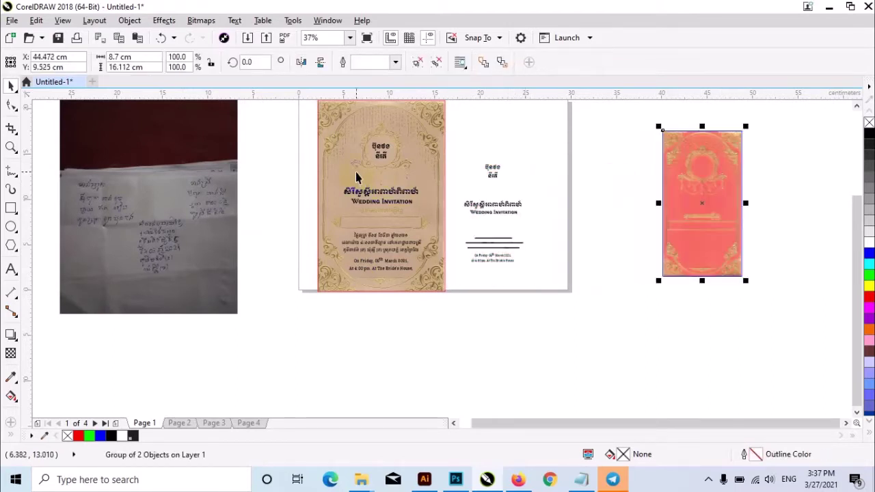
pyautogui.moveTo(355, 176); pyautogui.dragTo(661, 312)
pyautogui.click(405, 136)
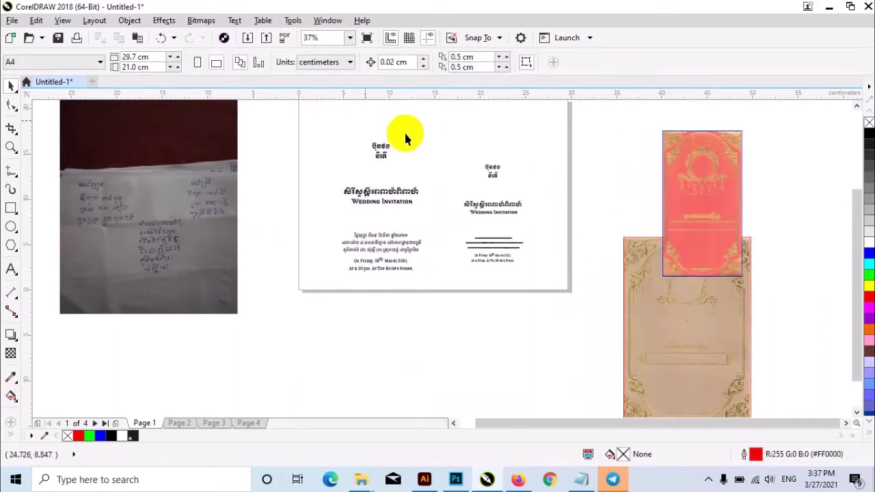
# Step: Zoom in on page 1 and marquee-select all ten text objects
pyautogui.press('z')
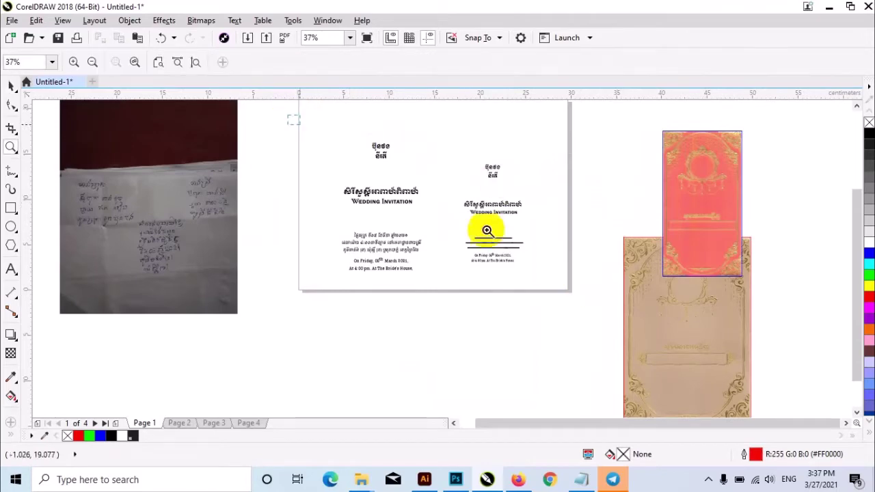
pyautogui.moveTo(290, 113); pyautogui.dragTo(633, 325)
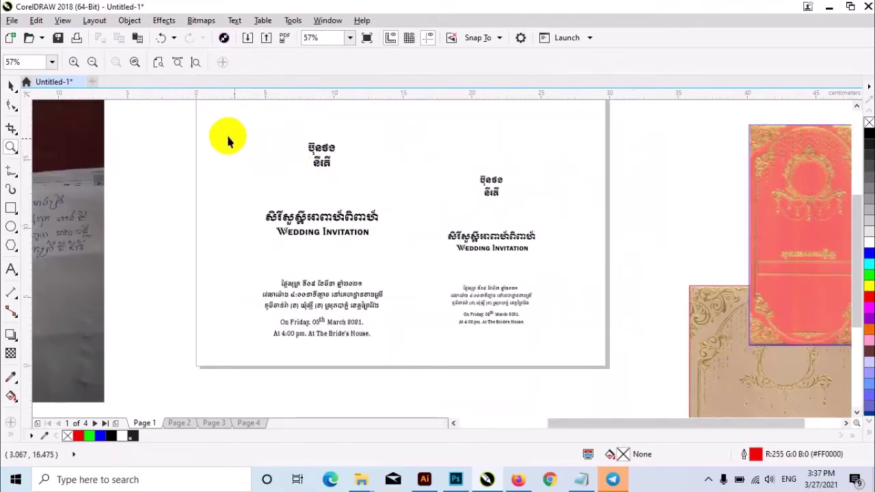
pyautogui.press('space')
pyautogui.moveTo(195, 126); pyautogui.dragTo(576, 367)
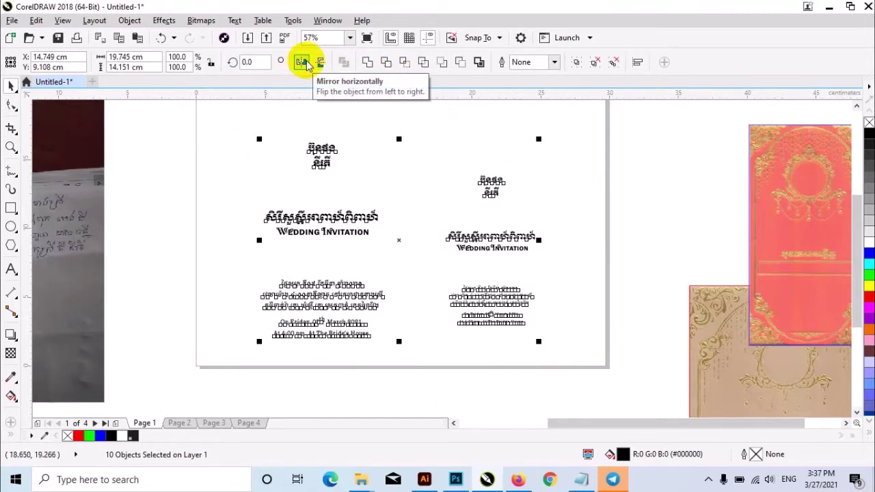
# Step: Mirror the selected invitation text horizontally so it reads normally, then check it zoomed in
pyautogui.click(303, 62)
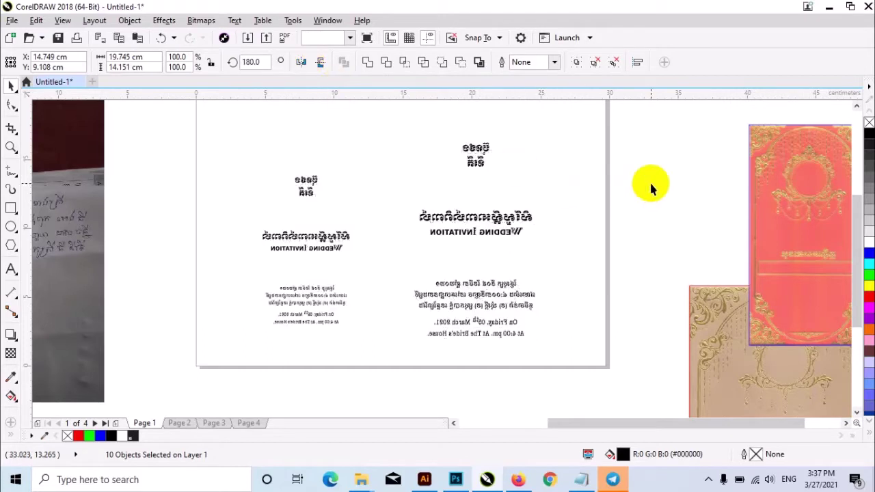
pyautogui.press('z')
pyautogui.moveTo(227, 137); pyautogui.dragTo(640, 386)
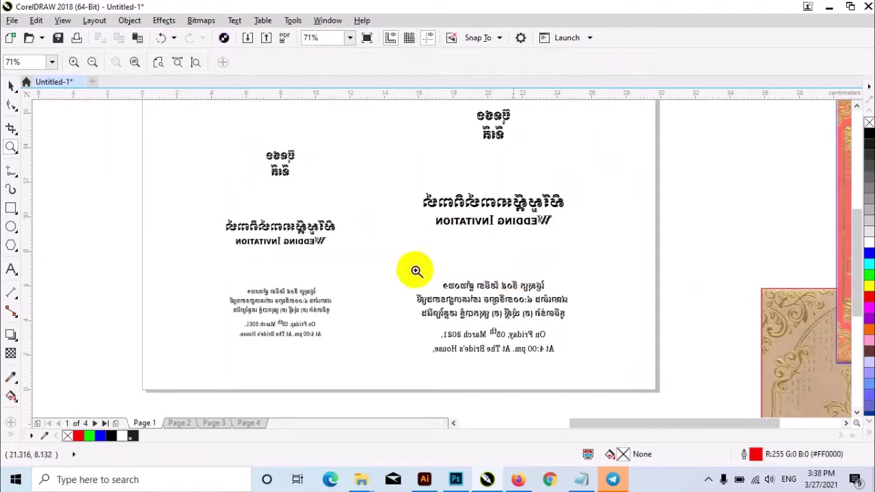
pyautogui.rightClick(537, 254)
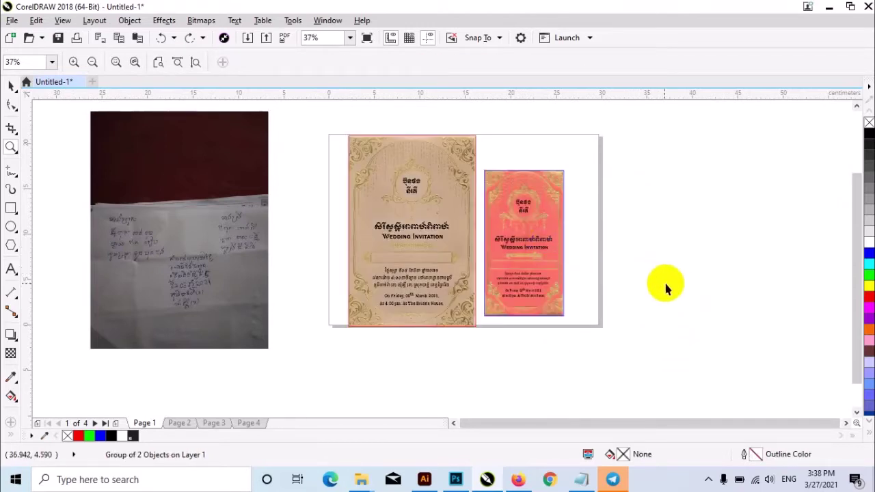
pyautogui.press('space')
pyautogui.click(634, 301)
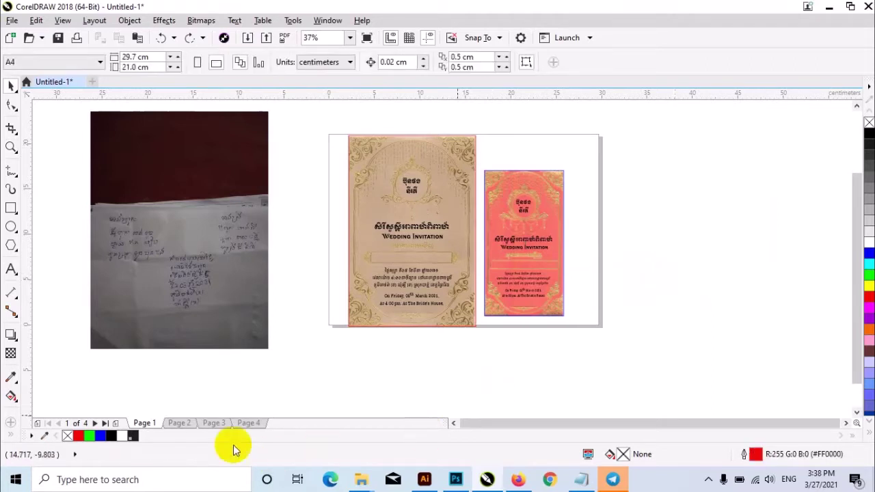
# Step: Go to Page 2, move the handwritten notes photo beside the cards, and zoom in
pyautogui.click(180, 424)
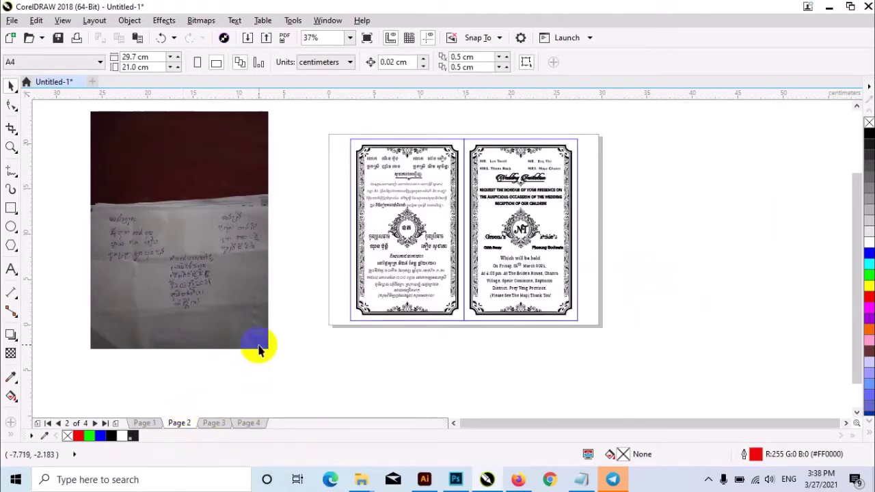
pyautogui.moveTo(251, 285); pyautogui.dragTo(316, 273)
pyautogui.press('z')
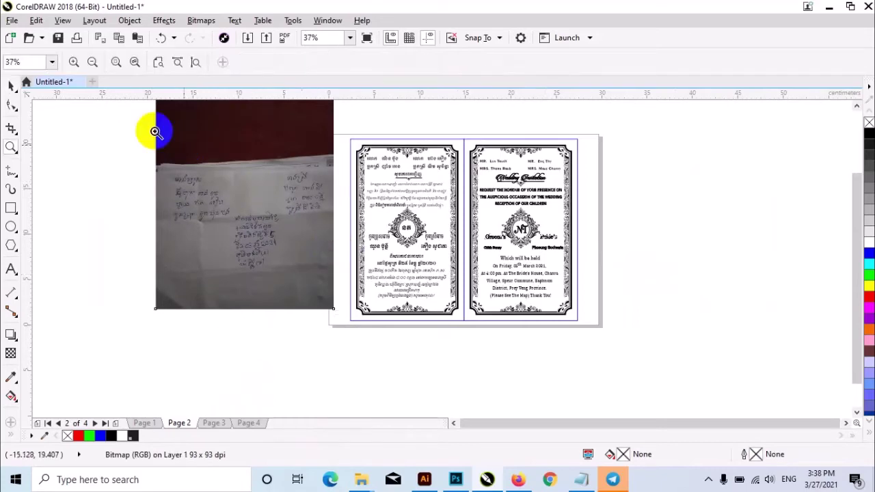
pyautogui.moveTo(668, 358)
pyautogui.mouseDown()
pyautogui.moveTo(146, 136)
pyautogui.moveTo(679, 350)
pyautogui.moveTo(623, 318)
pyautogui.mouseUp()
pyautogui.press('space')
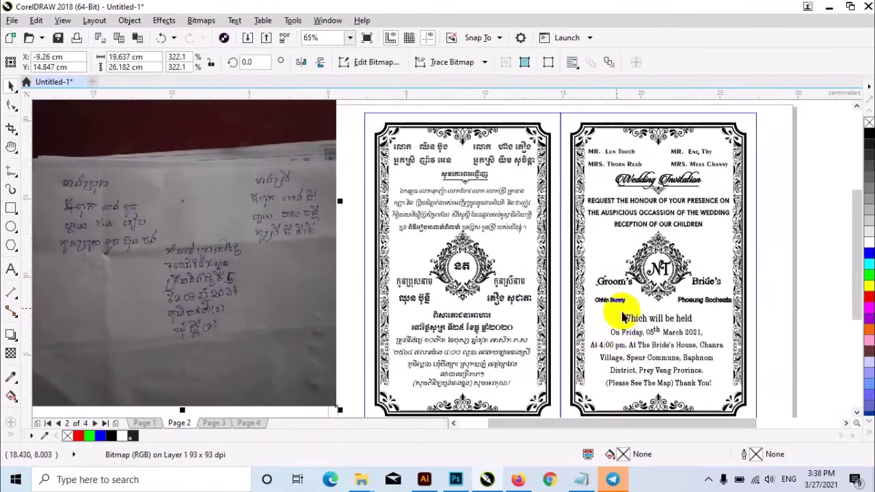
# Step: Retype the parents' Khmer names on the left card with the new names from the notes
pyautogui.click(11, 270)
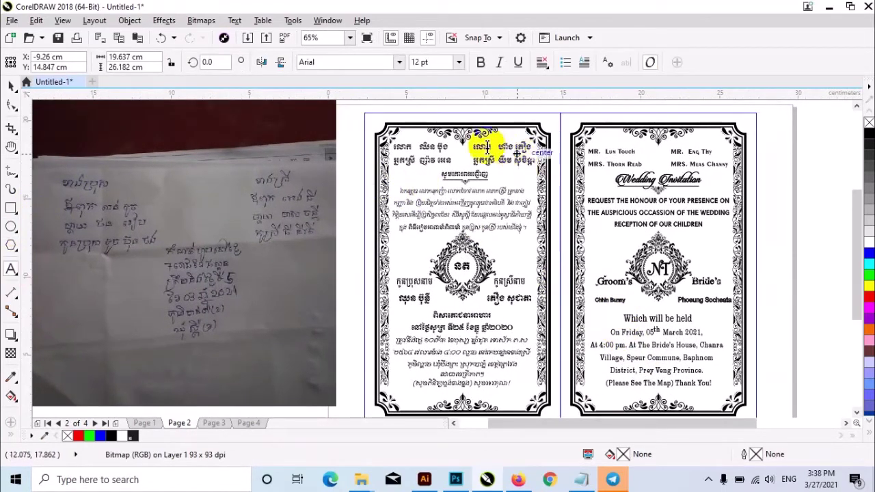
pyautogui.click(424, 146)
pyautogui.hotkey('ctrl', 'a')
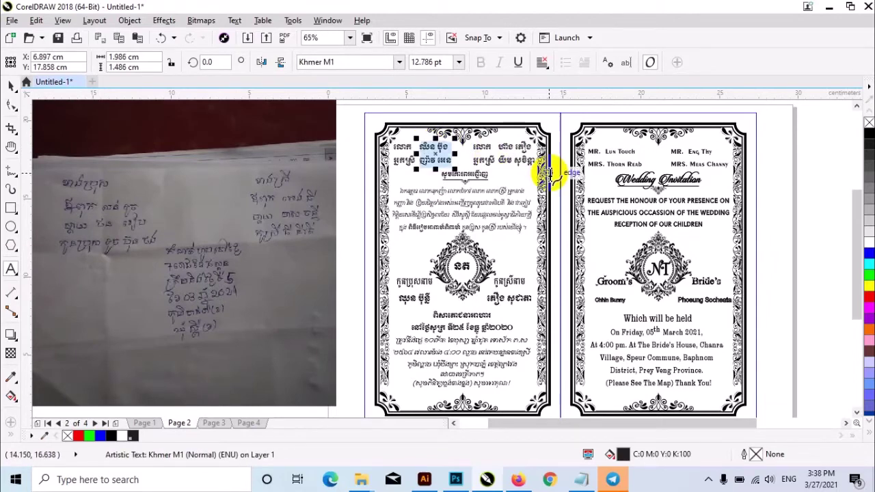
pyautogui.hotkey('alt', 'shift')
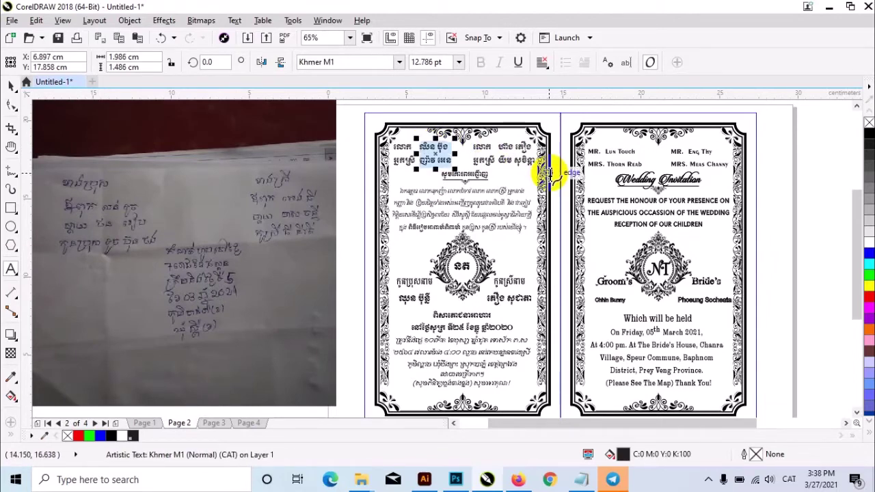
pyautogui.write('លល់')
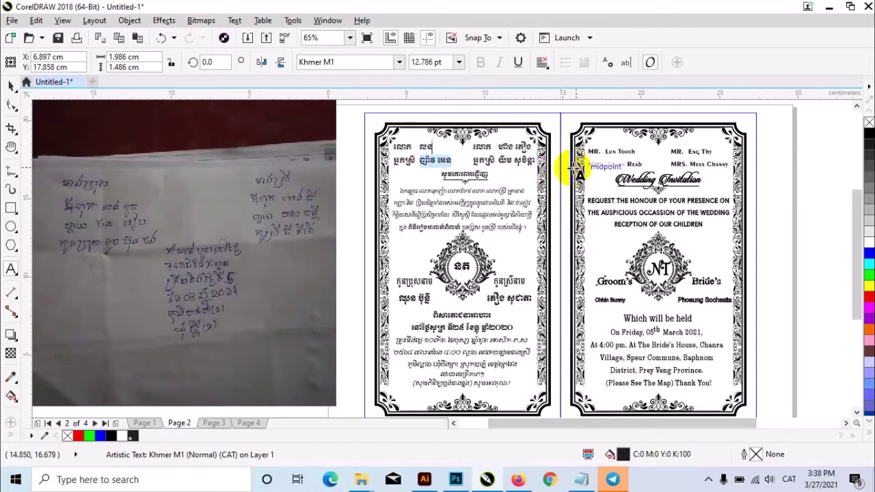
pyautogui.write('ឆ')
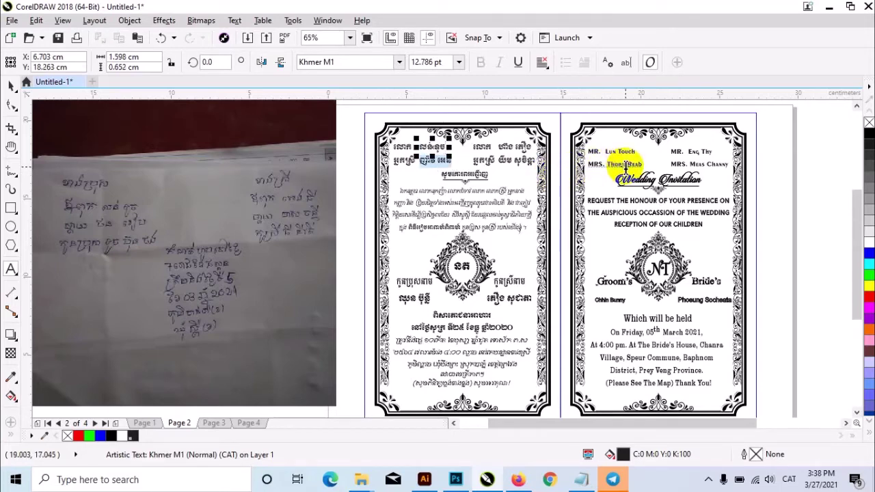
pyautogui.press('Delete')
pyautogui.write('ផល')
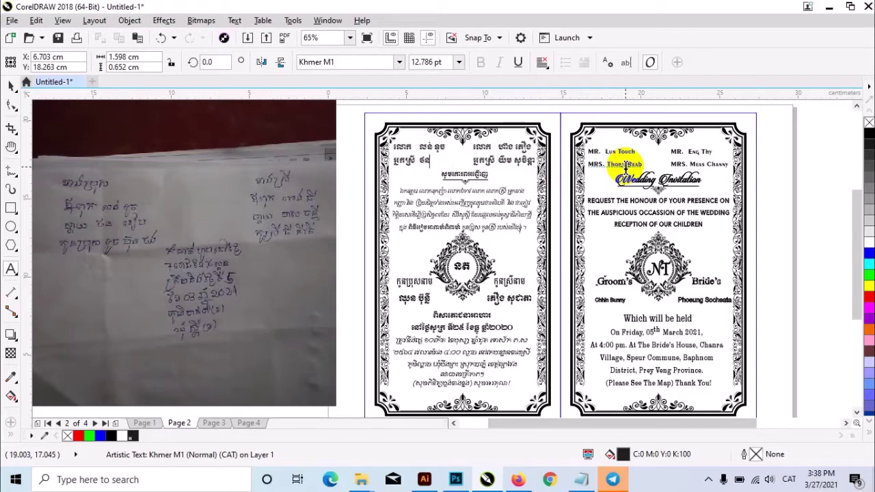
pyautogui.write('អៀប')
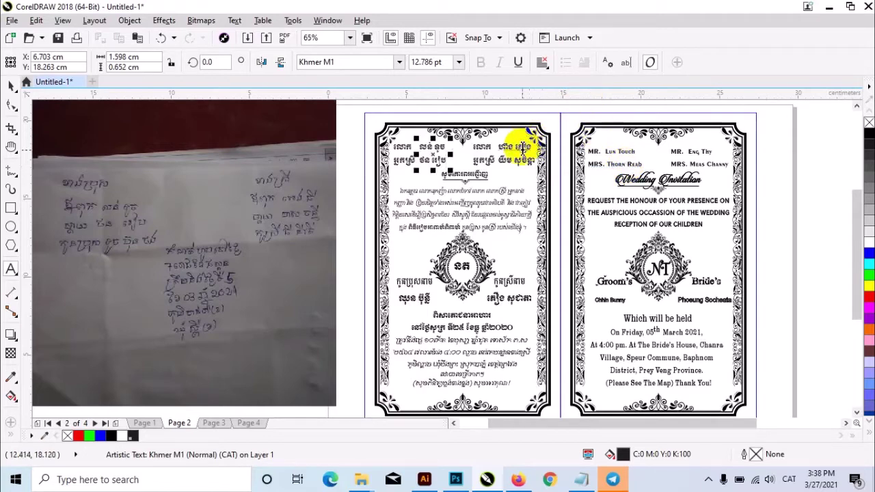
pyautogui.doubleClick(523, 147)
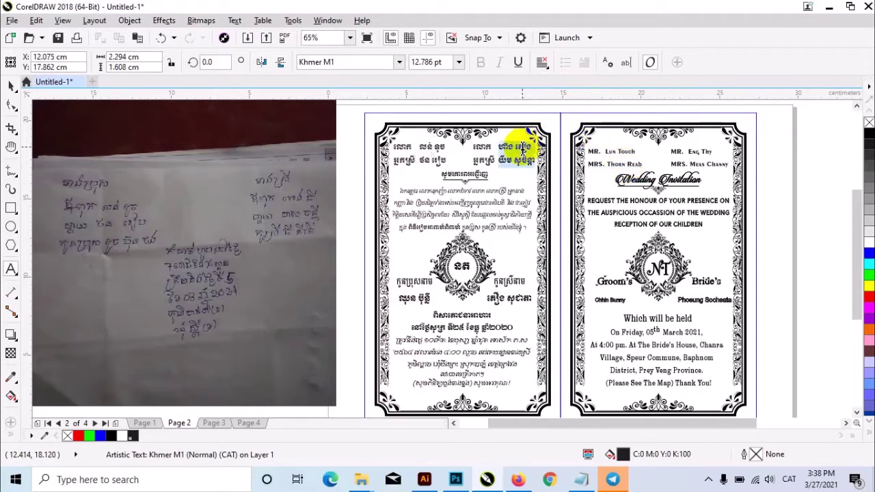
pyautogui.press('Delete')
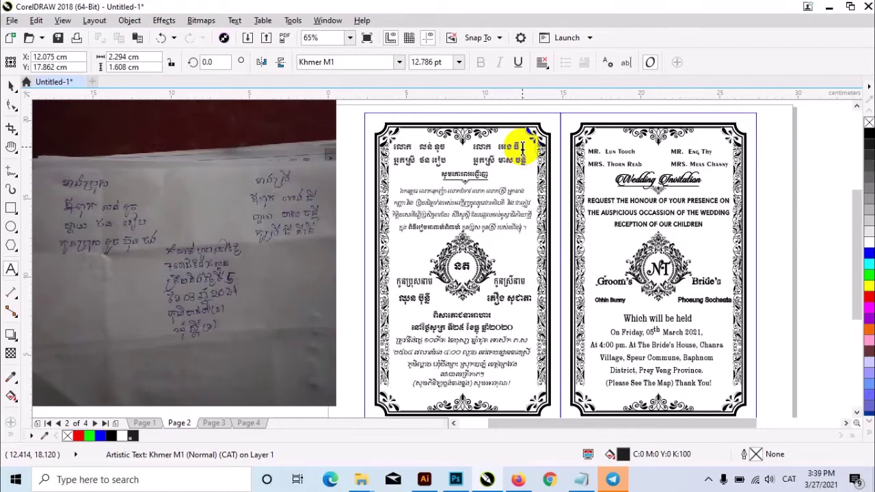
pyautogui.hotkey('ctrl', 'space')
# Step: Nudge the two right-hand parent-name texts two steps to the right
pyautogui.scroll(2, 546, 151)
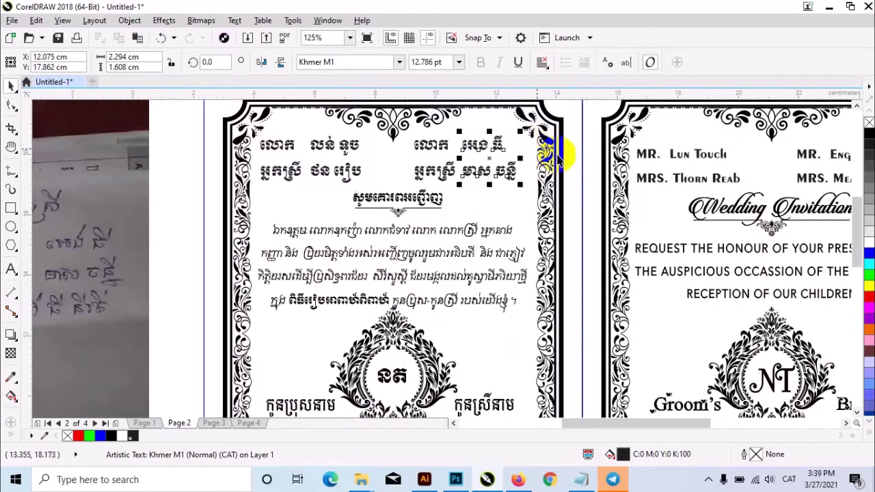
pyautogui.press('h')
pyautogui.moveTo(583, 179); pyautogui.dragTo(574, 240)
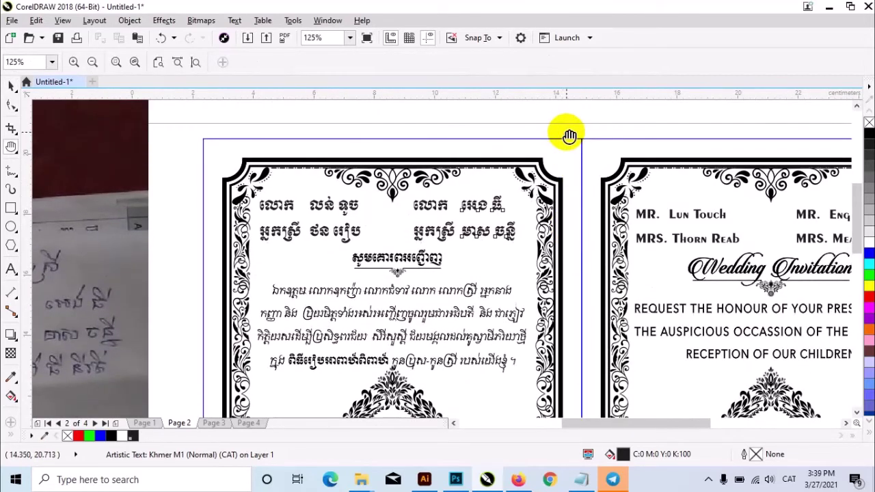
pyautogui.moveTo(569, 136); pyautogui.dragTo(565, 161)
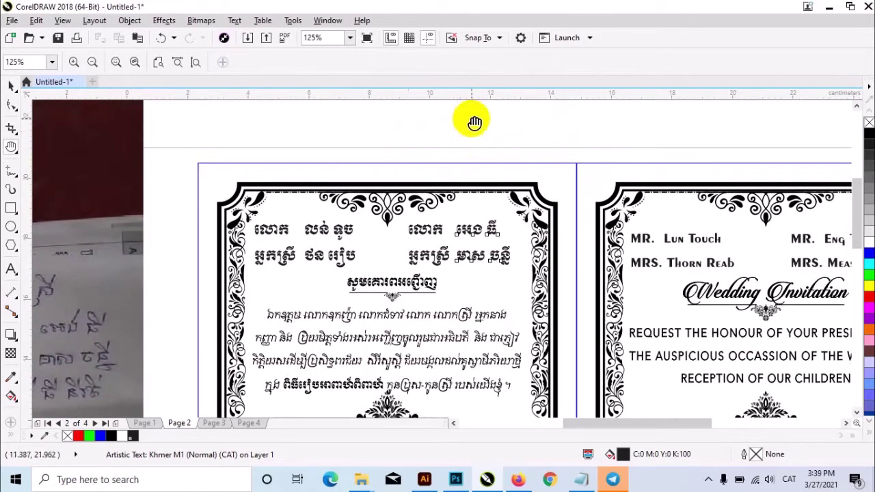
pyautogui.click(12, 88)
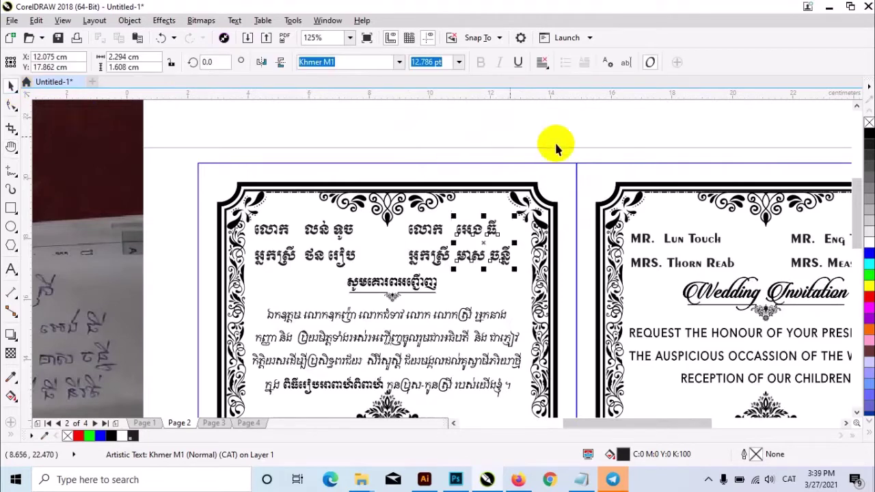
pyautogui.moveTo(599, 121); pyautogui.dragTo(404, 268)
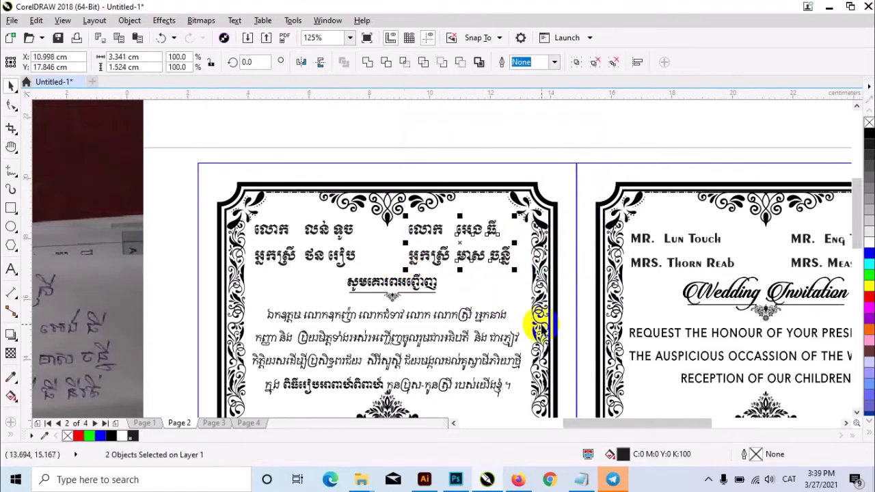
pyautogui.press('Right')
pyautogui.press('Right')
pyautogui.press('Right')
pyautogui.press('Right')
pyautogui.press('Right')
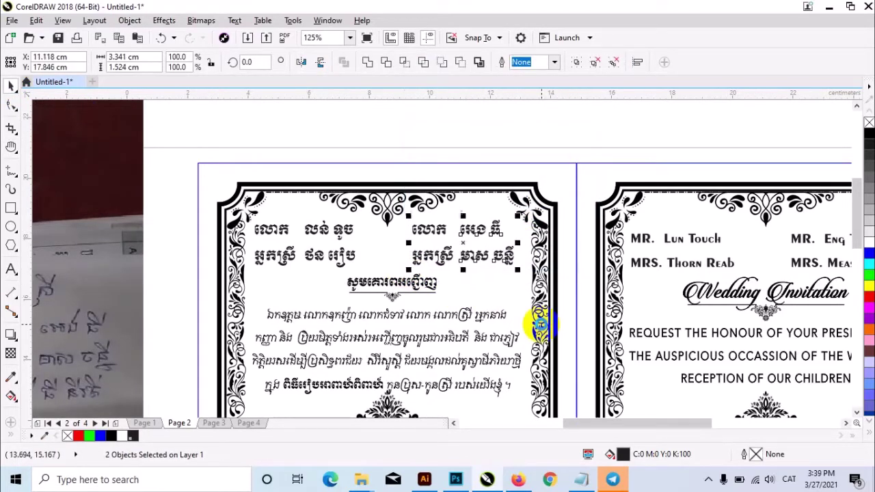
pyautogui.press('Right')
pyautogui.press('Right')
pyautogui.press('Right')
pyautogui.press('Right')
pyautogui.press('Right')
pyautogui.press('Right')
pyautogui.press('Right')
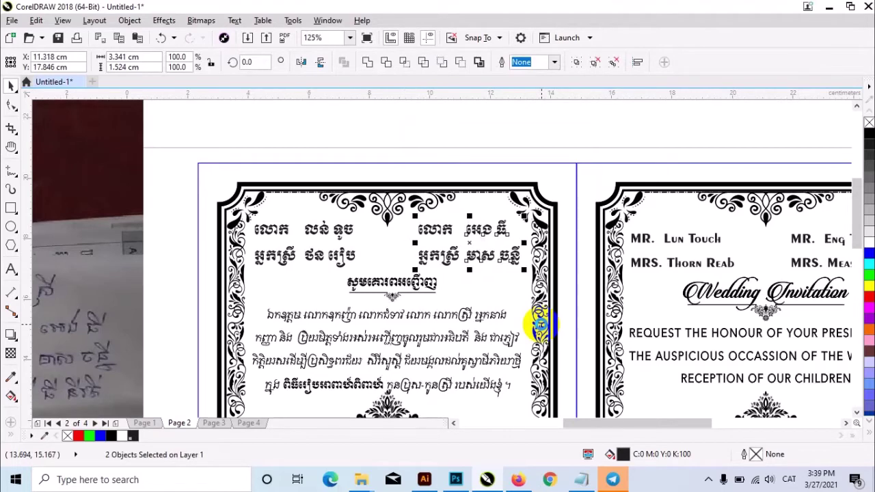
# Step: Move the Khmer invitation paragraph up two nudges on the card
pyautogui.press('h')
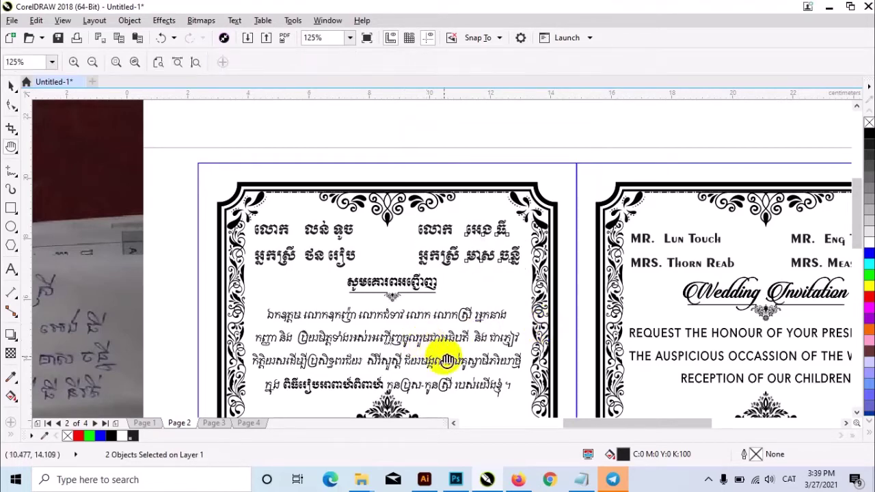
pyautogui.moveTo(445, 361); pyautogui.dragTo(474, 292)
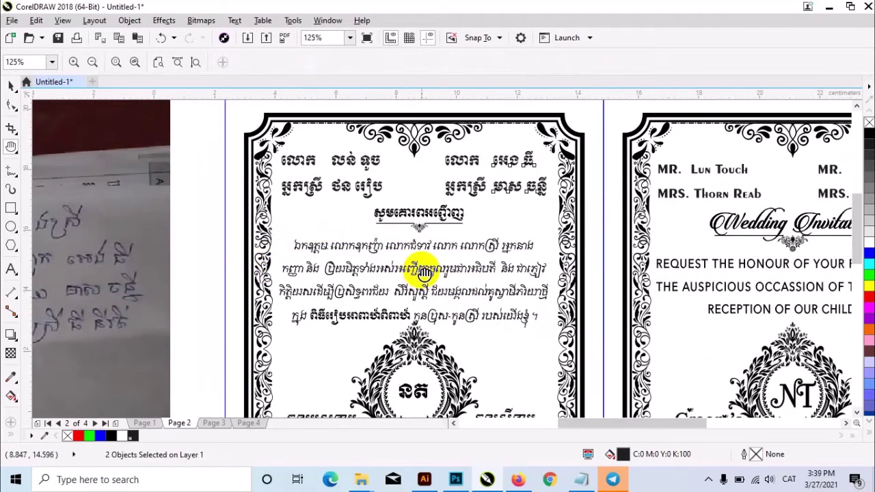
pyautogui.click(11, 86)
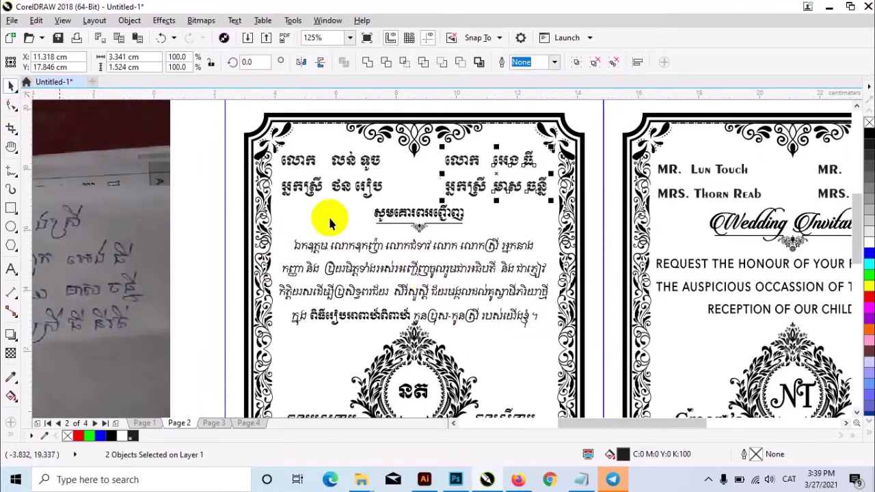
pyautogui.click(483, 268)
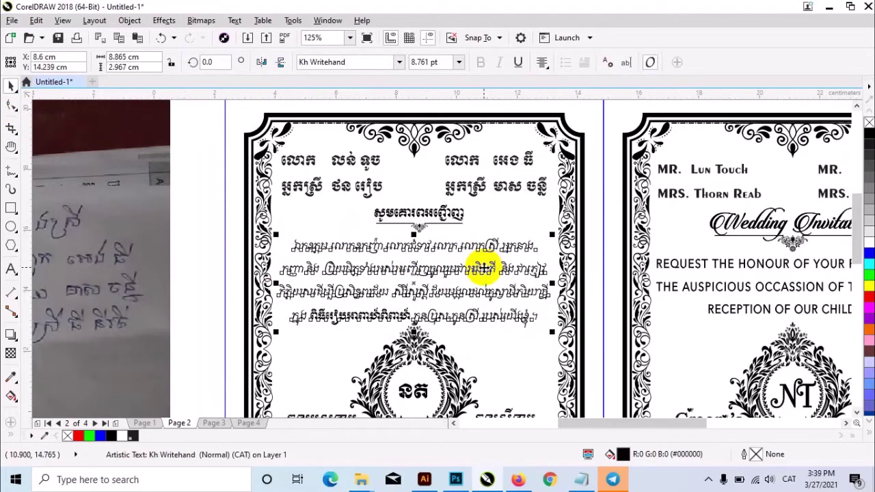
pyautogui.press('Up')
pyautogui.press('Up')
pyautogui.press('Up')
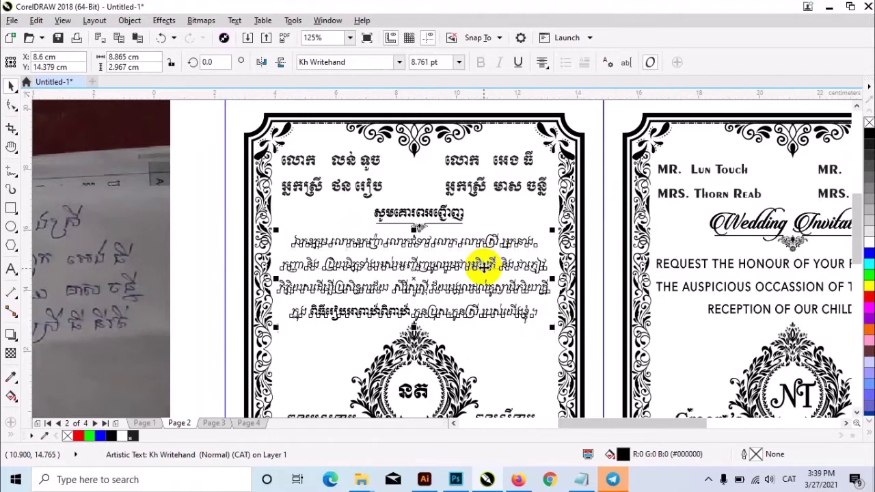
pyautogui.press('Up')
pyautogui.click(604, 230)
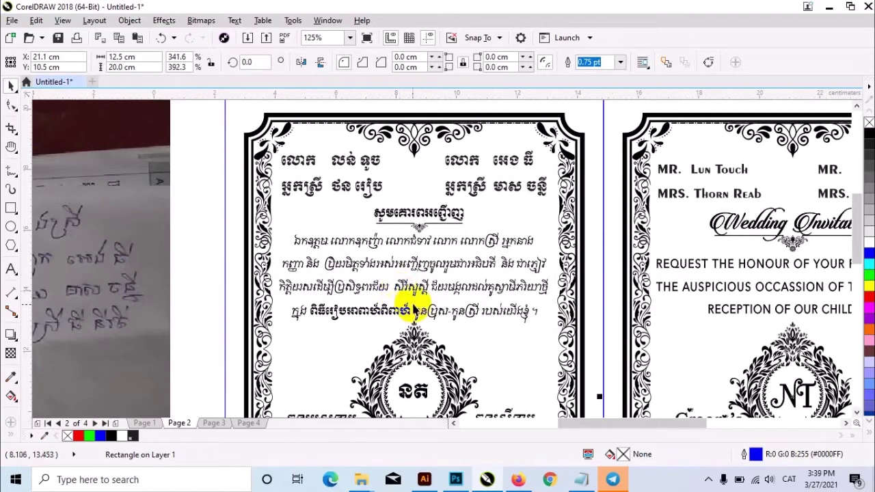
pyautogui.scroll(-1, 458, 321)
pyautogui.moveTo(467, 294); pyautogui.dragTo(469, 234)
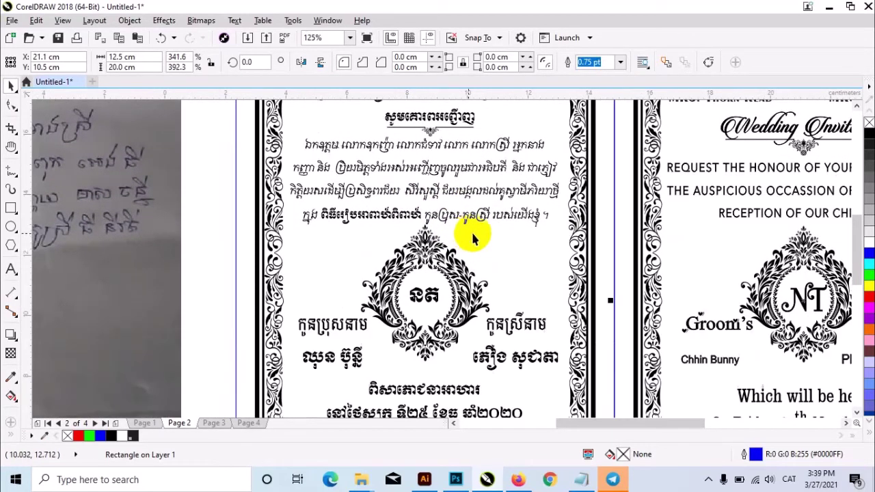
pyautogui.moveTo(488, 355); pyautogui.dragTo(489, 249)
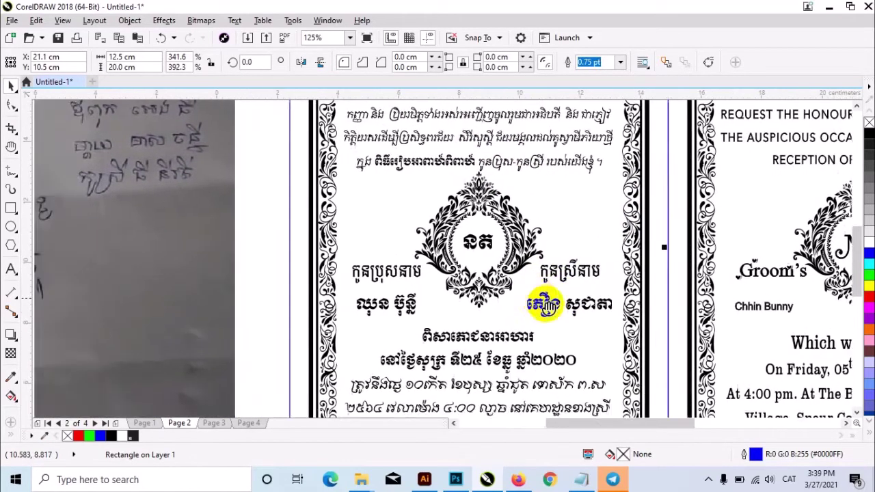
# Step: Retype the monogram initials and replace the groom's and bride's Khmer names with new ones
pyautogui.doubleClick(487, 256)
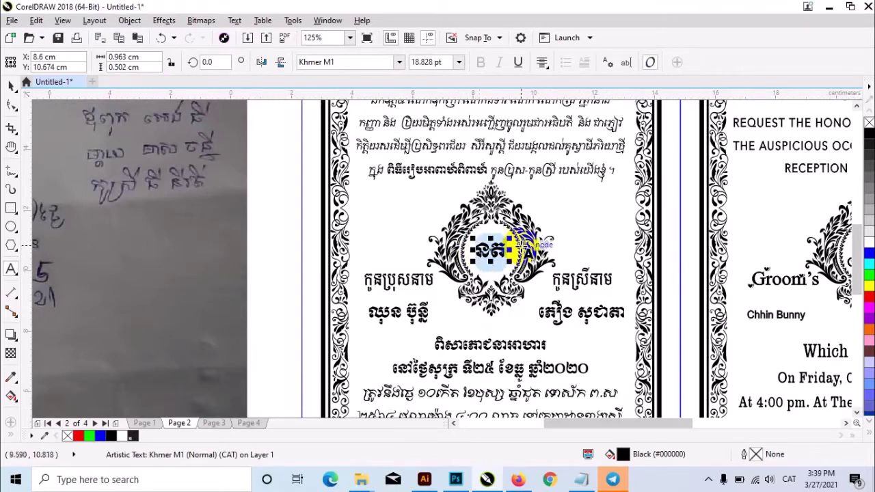
pyautogui.write('ថ៊ន')
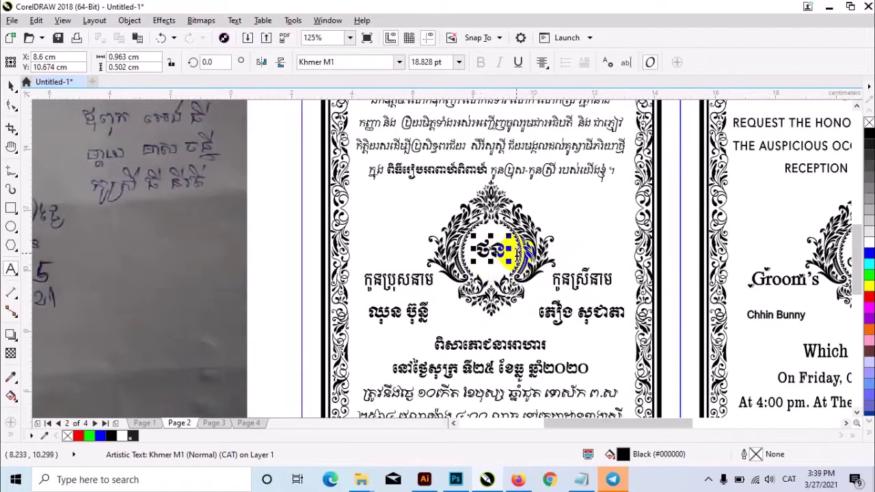
pyautogui.click(410, 312)
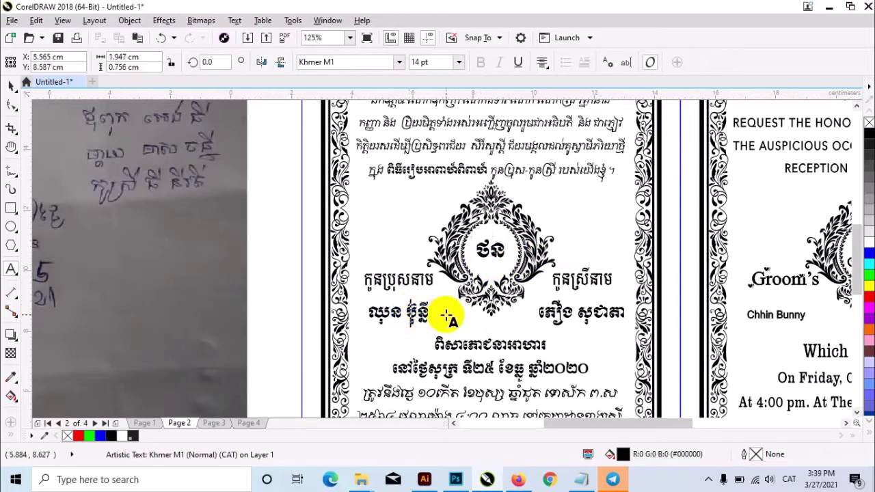
pyautogui.hotkey('ctrl', 'a')
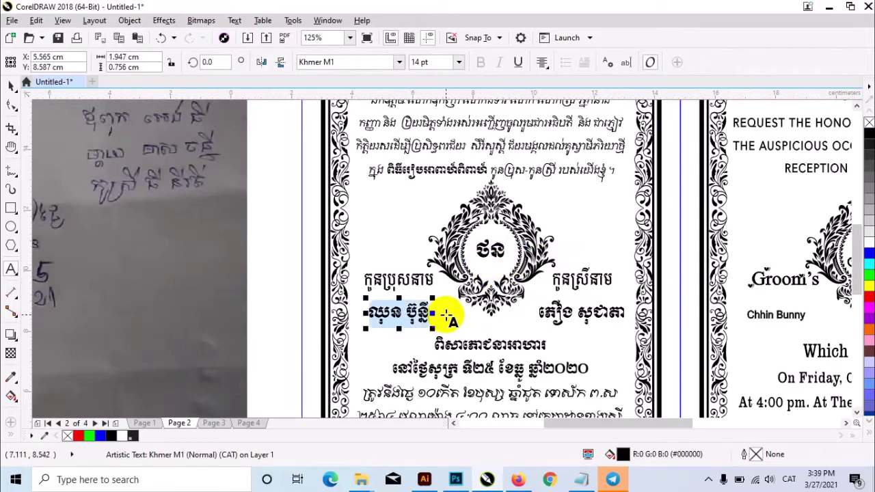
pyautogui.write('នូច ')
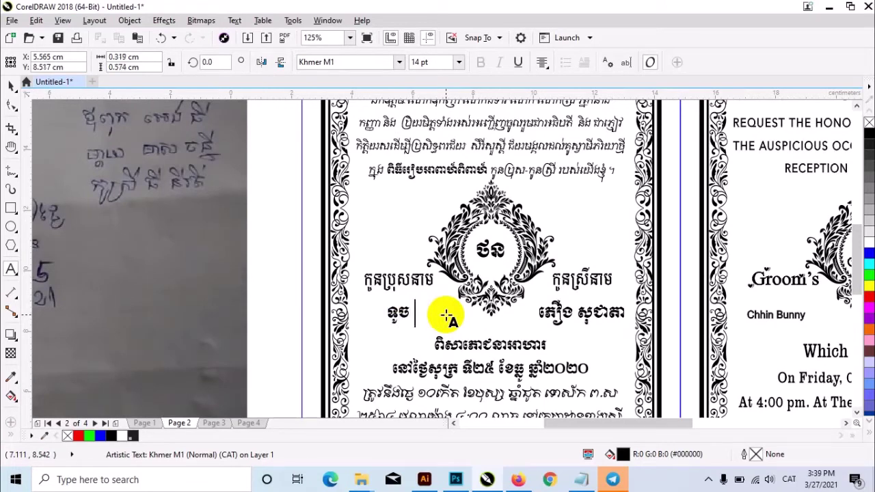
pyautogui.write('ន')
pyautogui.press('BackSpace')
pyautogui.write('ប៊ុ')
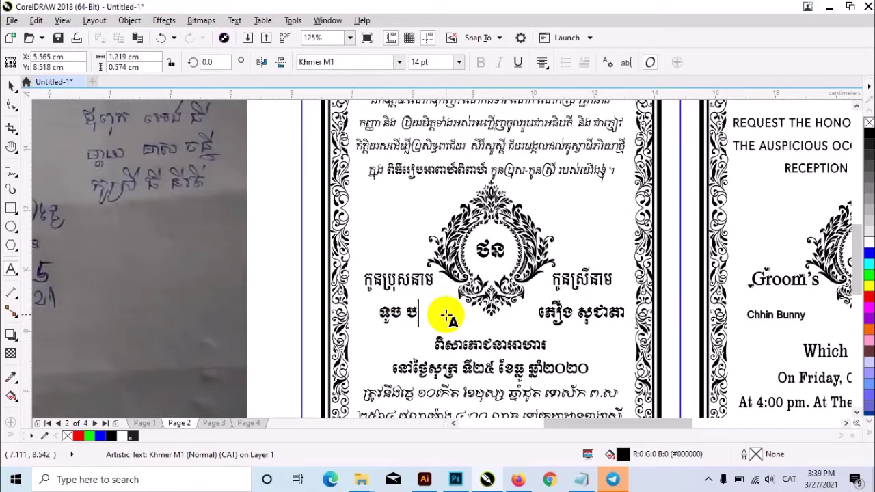
pyautogui.write('នថន')
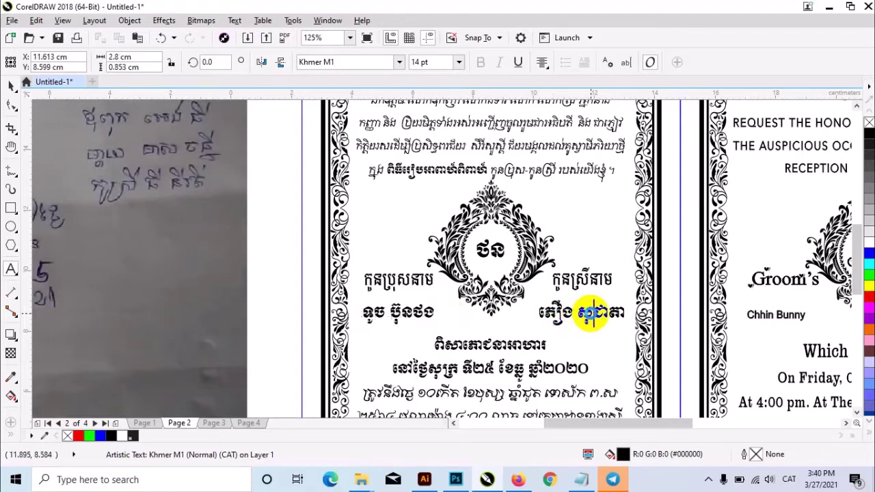
pyautogui.tripleClick(592, 314)
pyautogui.write('និ')
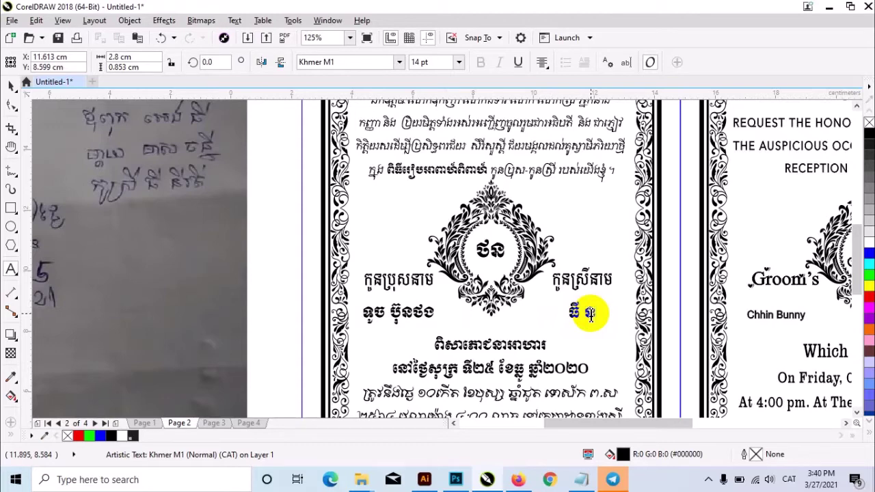
pyautogui.write('រុតី')
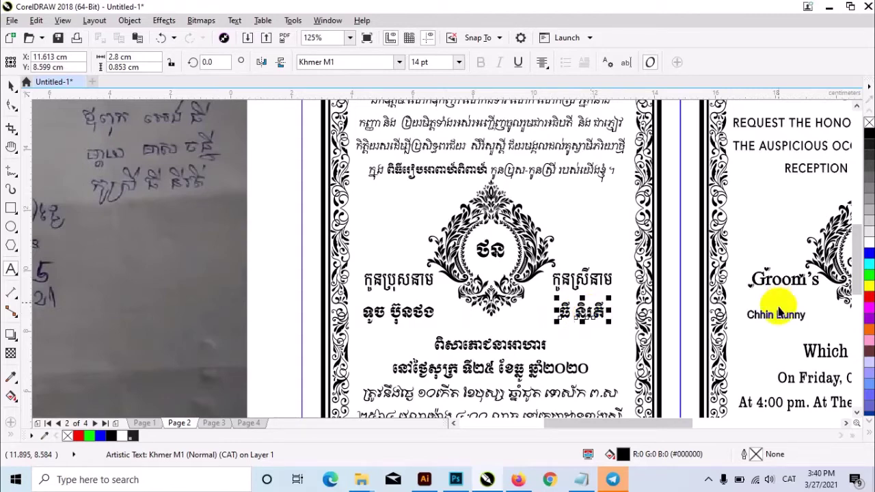
# Step: Change the date line to ទី០៥ ខែមីនា ឆ្នាំ២០២១
pyautogui.scroll(-1, 860, 269)
pyautogui.scroll(-2, 860, 269)
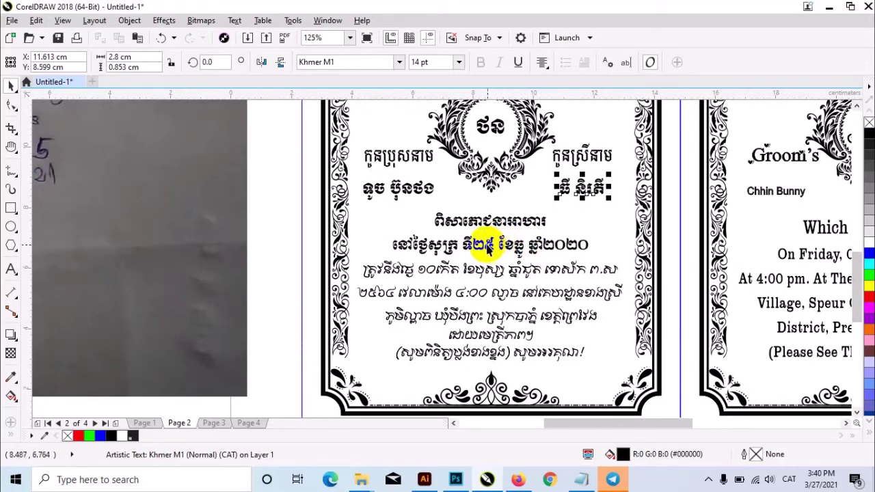
pyautogui.doubleClick(506, 244)
pyautogui.doubleClick(476, 244)
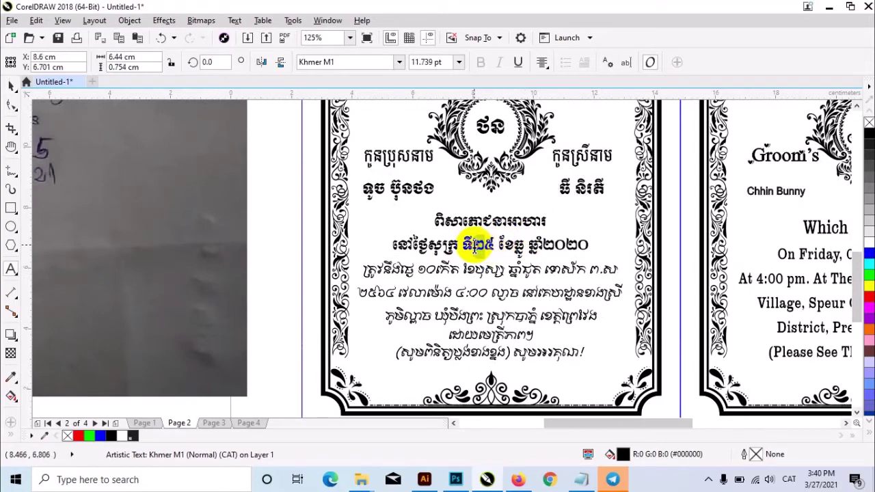
pyautogui.write('ទី០៥')
pyautogui.doubleClick(516, 244)
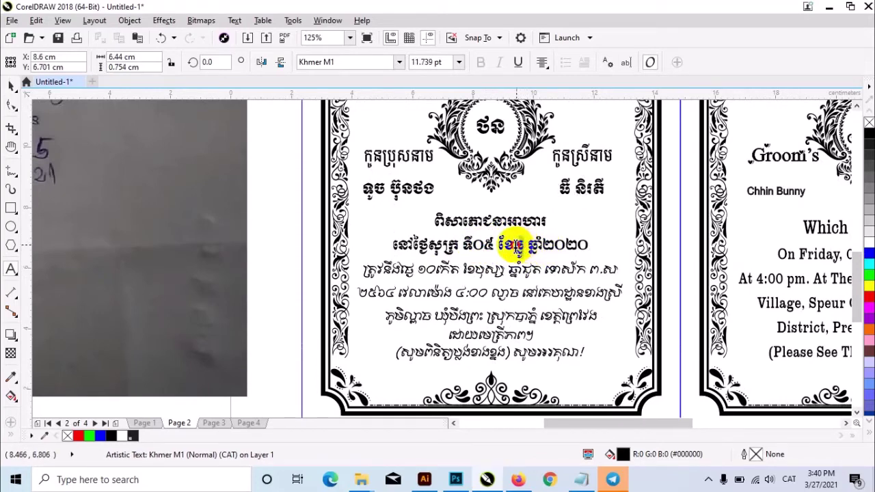
pyautogui.write('ខែធ្នូ')
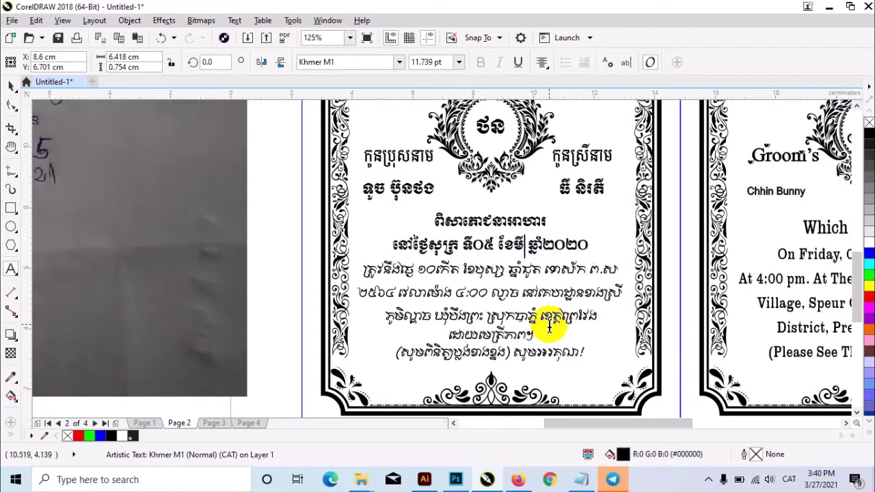
pyautogui.write('មីនា')
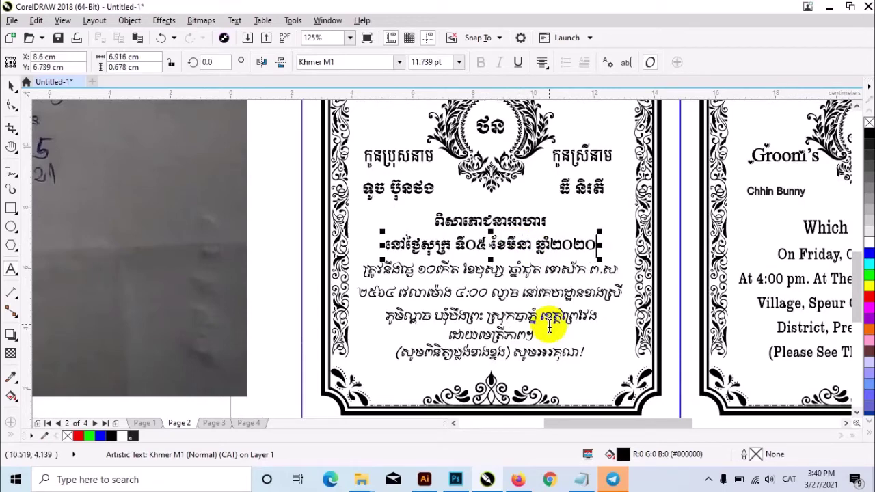
pyautogui.press('BackSpace')
pyautogui.write('១')
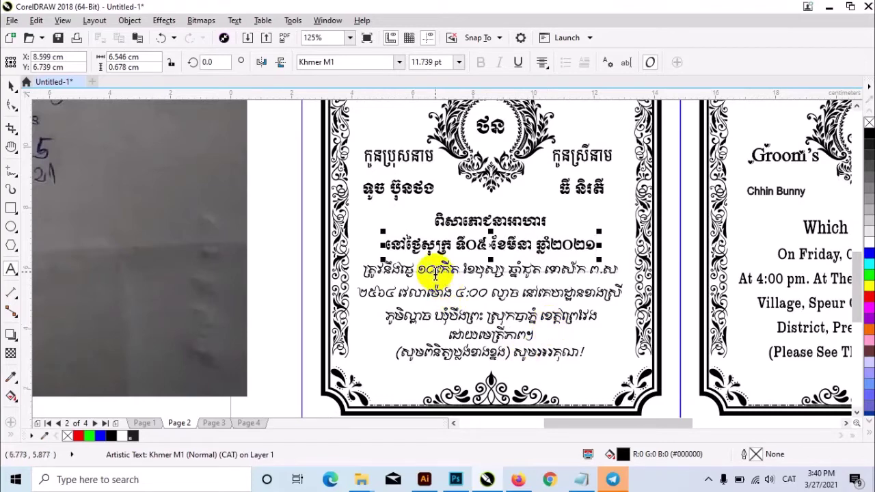
# Step: Replace the lunar day ១០កើត with ៧រោច and zoom out to the full spread
pyautogui.moveTo(458, 269); pyautogui.dragTo(418, 270)
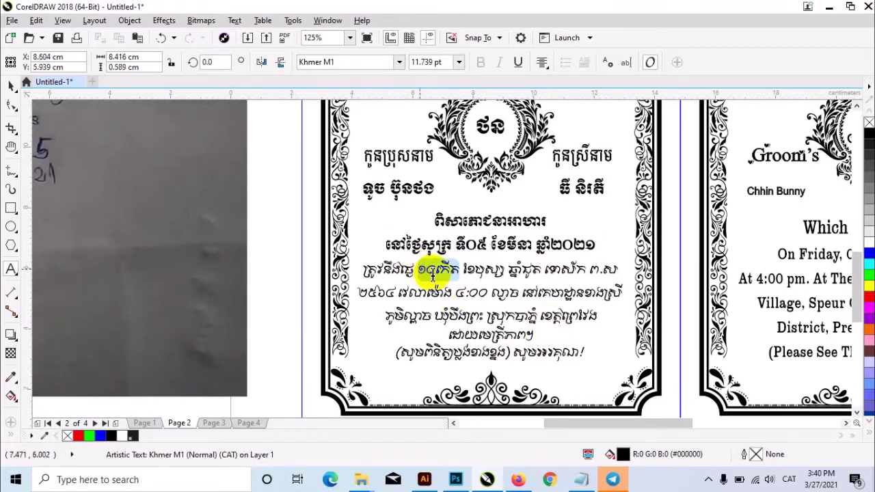
pyautogui.write('៧រ')
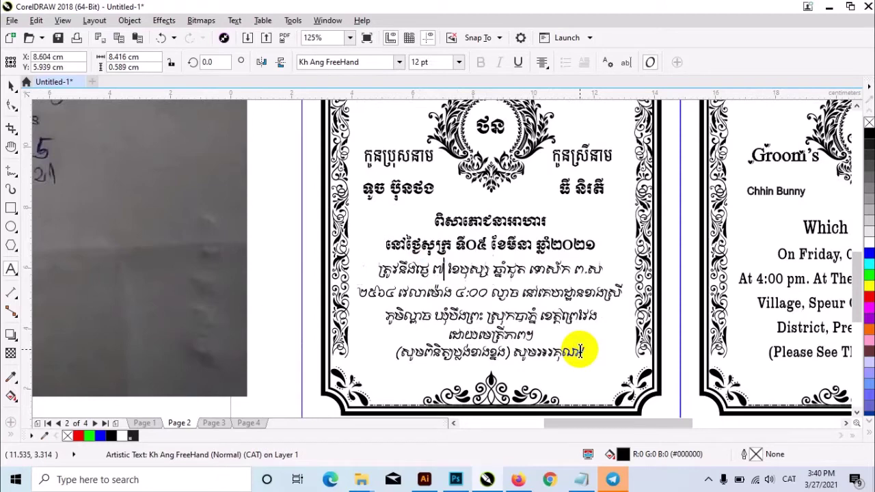
pyautogui.write('ោច')
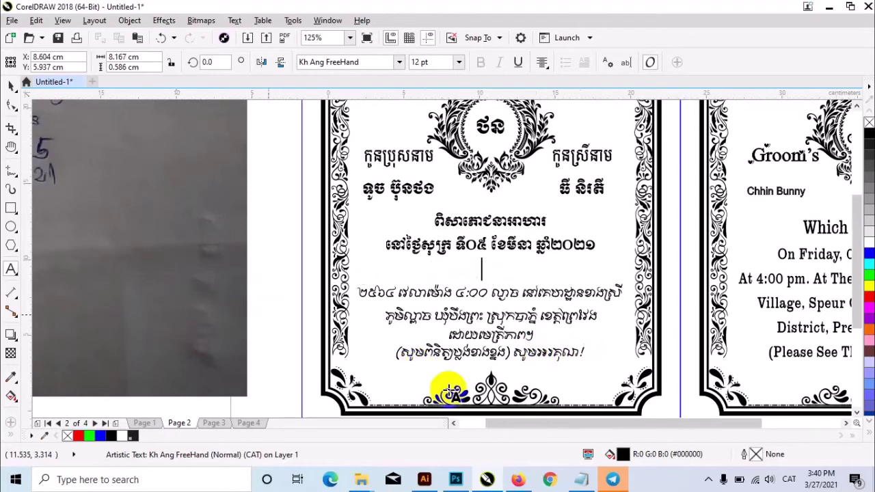
pyautogui.hotkey('shift', 'F4')
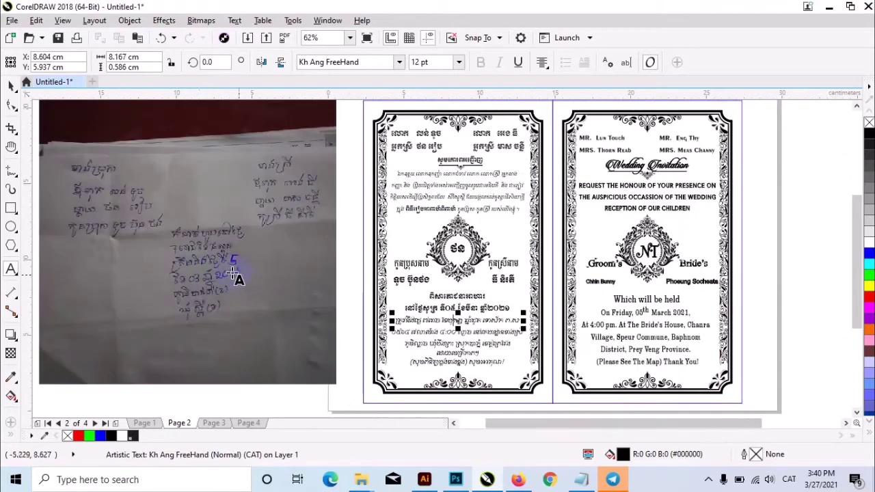
# Step: Replace the lunar month word on the third line with សល្ន
pyautogui.scroll(3, 492, 294)
pyautogui.scroll(1, 447, 351)
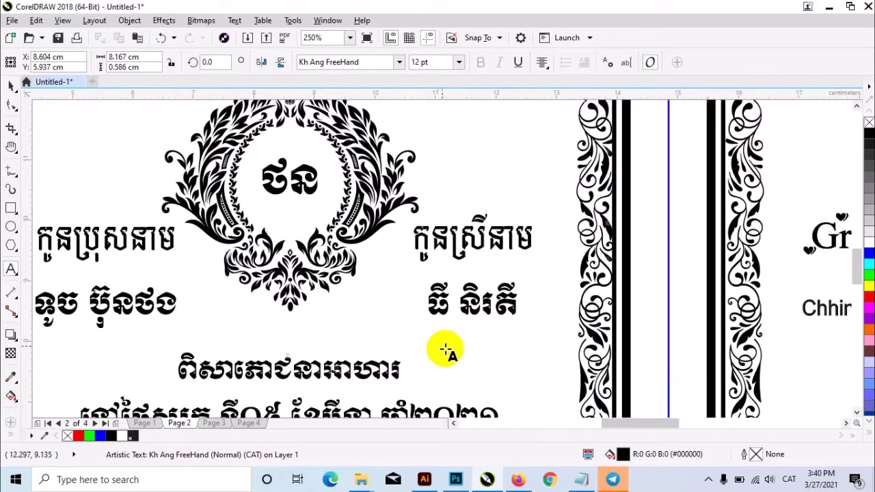
pyautogui.scroll(-5, 847, 280)
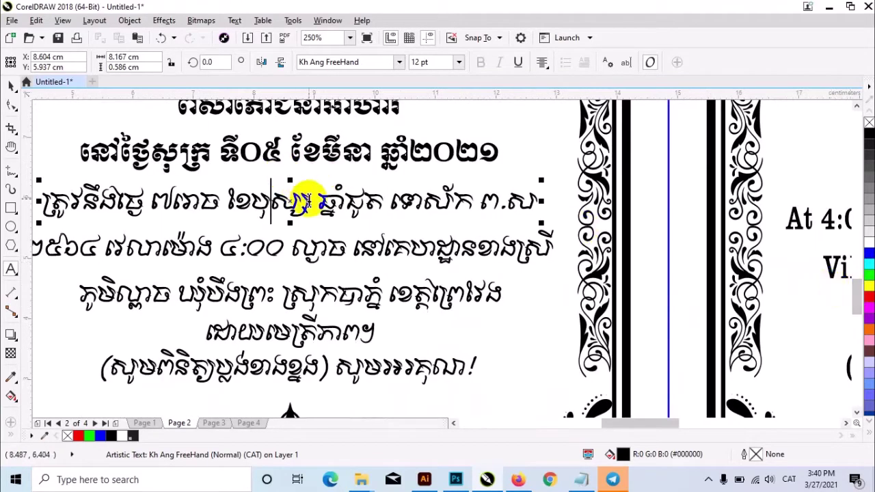
pyautogui.moveTo(309, 202); pyautogui.dragTo(252, 200)
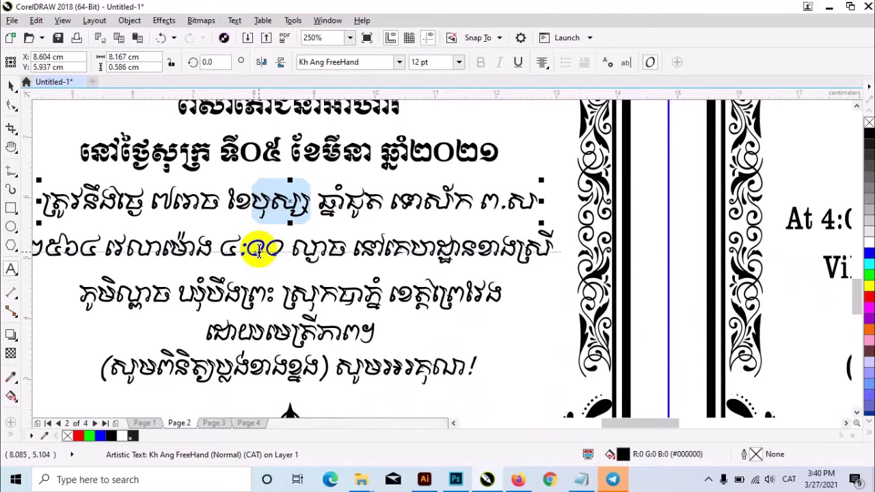
pyautogui.write('សល្')
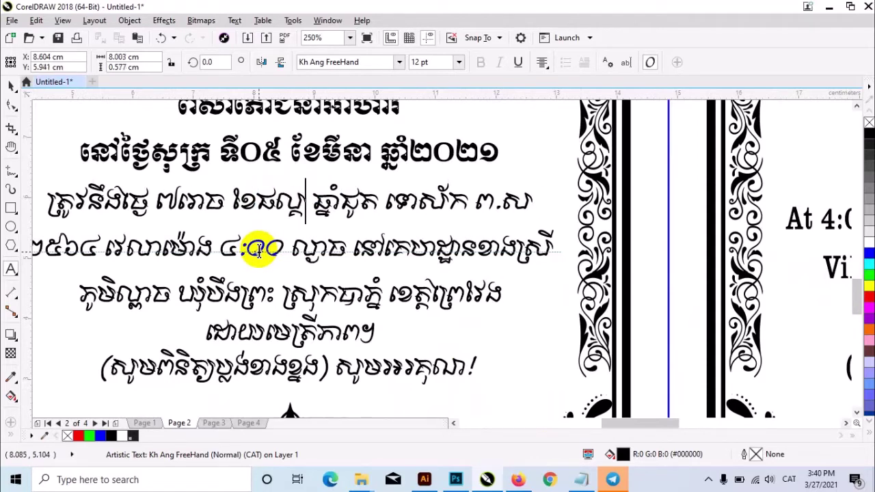
pyautogui.write('ន')
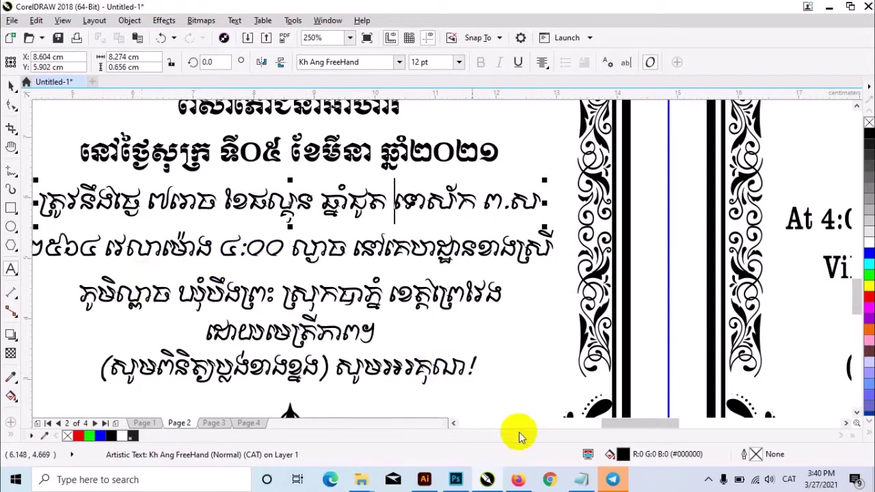
pyautogui.moveTo(633, 424); pyautogui.dragTo(615, 418)
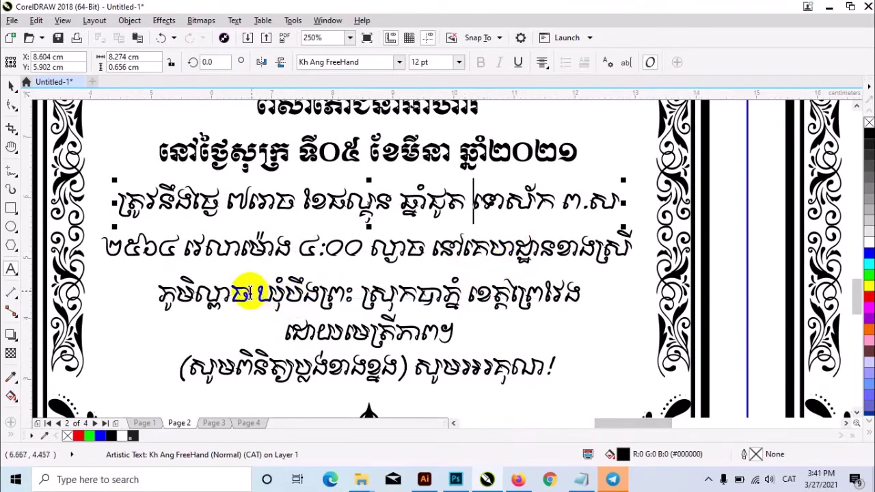
# Step: Replace the village name on the venue line with the new name followed by (១)
pyautogui.moveTo(251, 293); pyautogui.dragTo(198, 292)
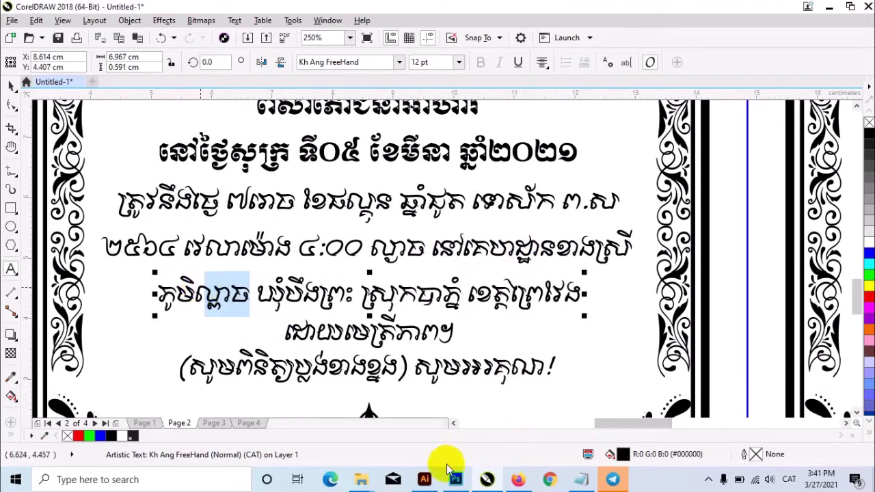
pyautogui.press('BackSpace')
pyautogui.press('BackSpace')
pyautogui.write('ចាន')
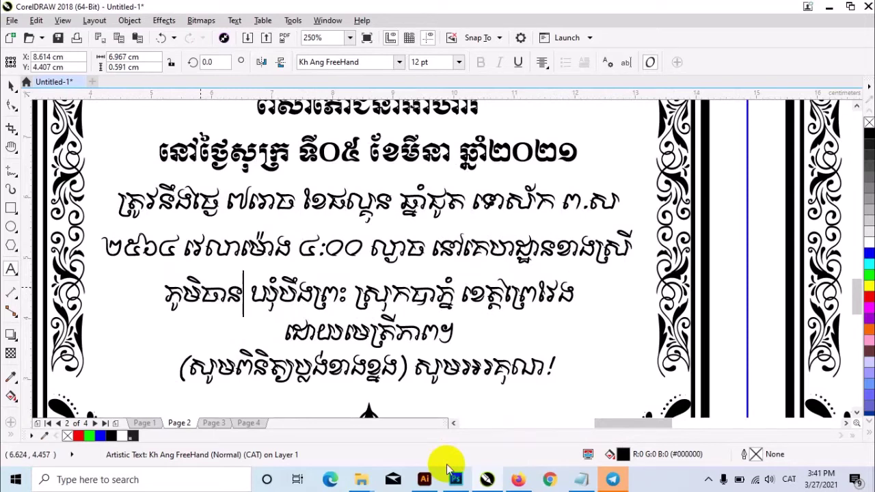
pyautogui.write('់វ៉ ()')
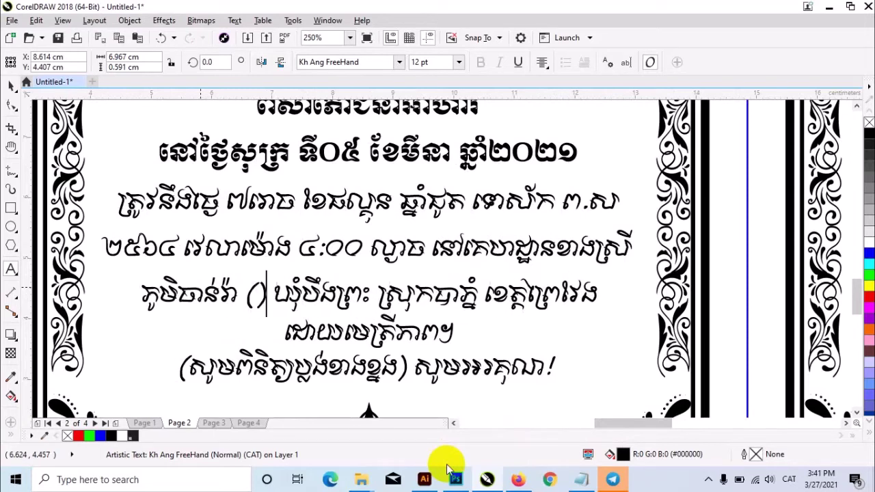
pyautogui.press('Left')
pyautogui.write('១')
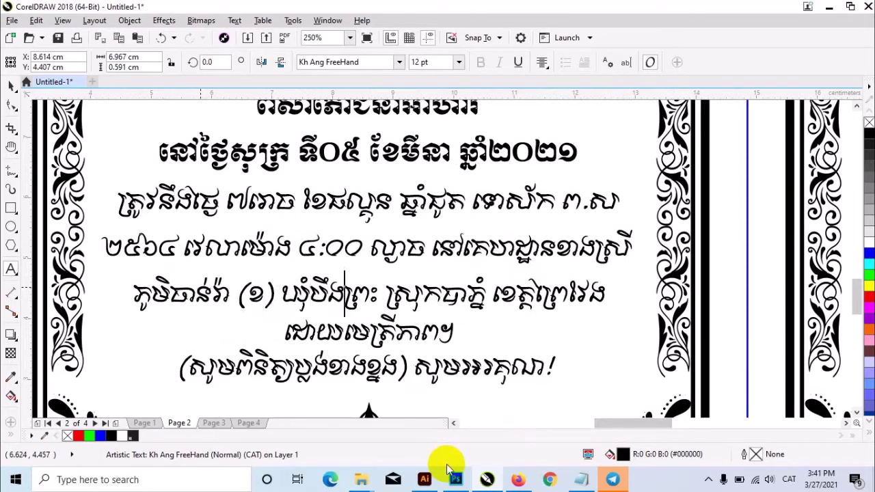
# Step: Retype the commune name on the venue line and add (១) after it
pyautogui.press('BackSpace')
pyautogui.press('BackSpace')
pyautogui.press('BackSpace')
pyautogui.press('BackSpace')
pyautogui.press('BackSpace')
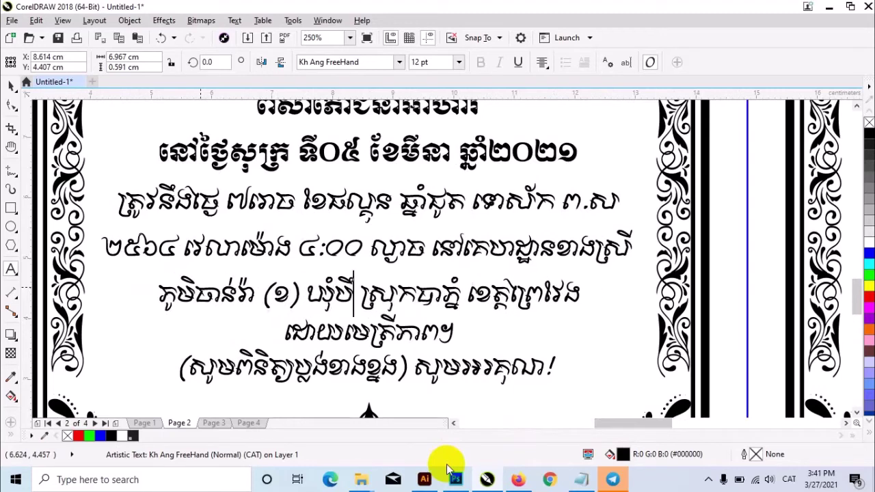
pyautogui.press('BackSpace')
pyautogui.write('ស្ព')
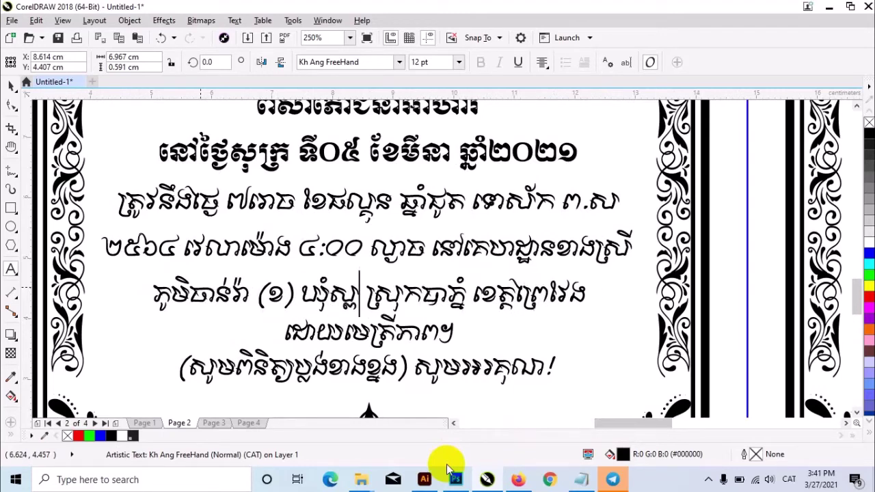
pyautogui.write('()')
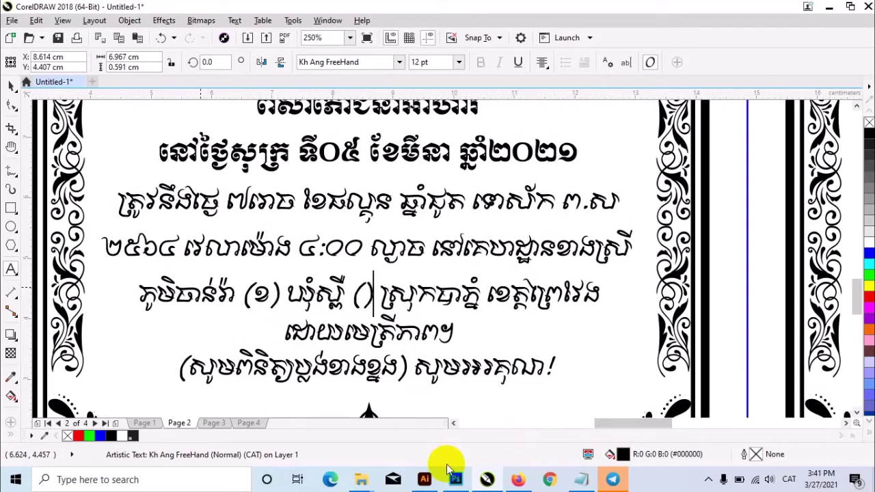
pyautogui.press('Left')
pyautogui.write('១')
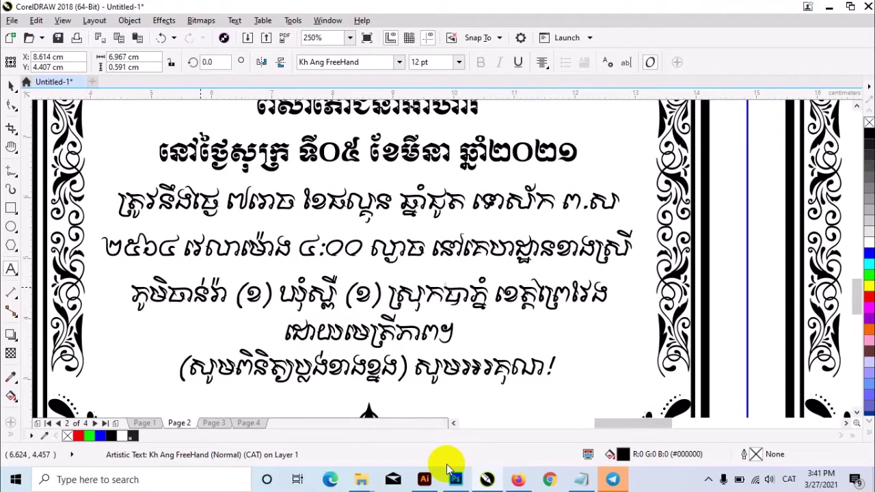
pyautogui.scroll(-4, 433, 361)
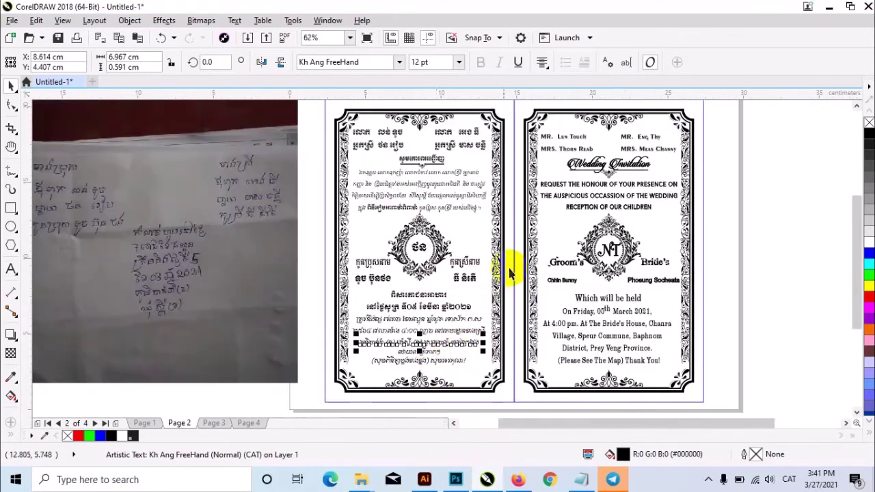
pyautogui.scroll(2, 488, 167)
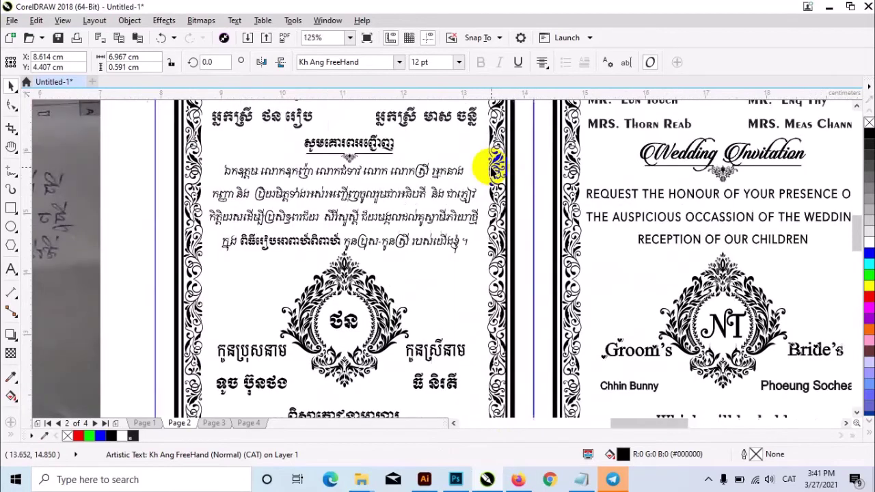
pyautogui.scroll(1, 485, 166)
pyautogui.scroll(-1, 491, 164)
pyautogui.press('h')
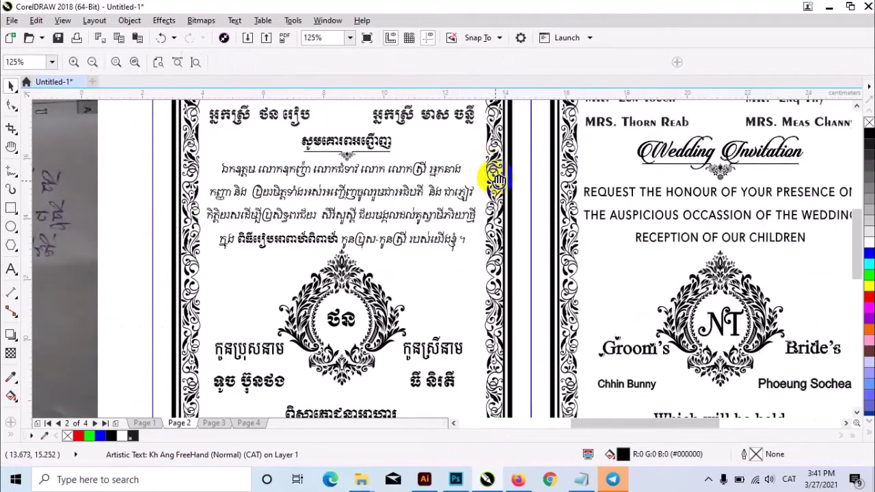
pyautogui.moveTo(366, 129); pyautogui.dragTo(367, 190)
pyautogui.moveTo(430, 172); pyautogui.dragTo(451, 208)
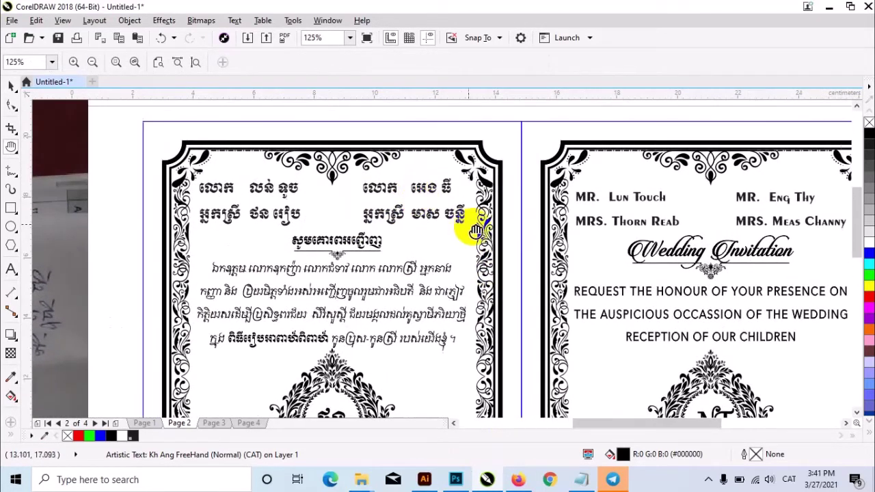
pyautogui.moveTo(372, 287); pyautogui.dragTo(579, 284)
pyautogui.moveTo(195, 233); pyautogui.dragTo(390, 235)
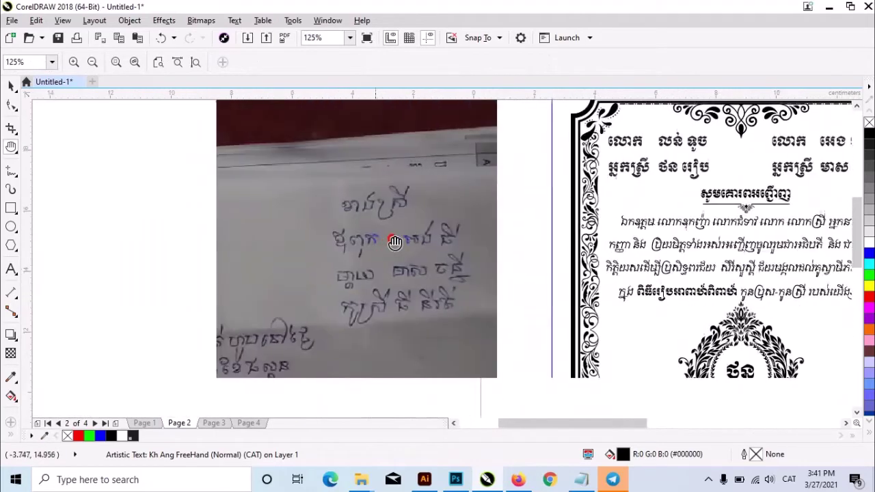
pyautogui.moveTo(580, 253)
pyautogui.mouseDown()
pyautogui.moveTo(388, 258)
pyautogui.moveTo(299, 244)
pyautogui.mouseUp()
pyautogui.moveTo(577, 382)
pyautogui.mouseDown()
pyautogui.moveTo(527, 238)
pyautogui.moveTo(426, 260)
pyautogui.mouseUp()
pyautogui.moveTo(604, 362); pyautogui.dragTo(437, 302)
pyautogui.moveTo(478, 256); pyautogui.dragTo(436, 300)
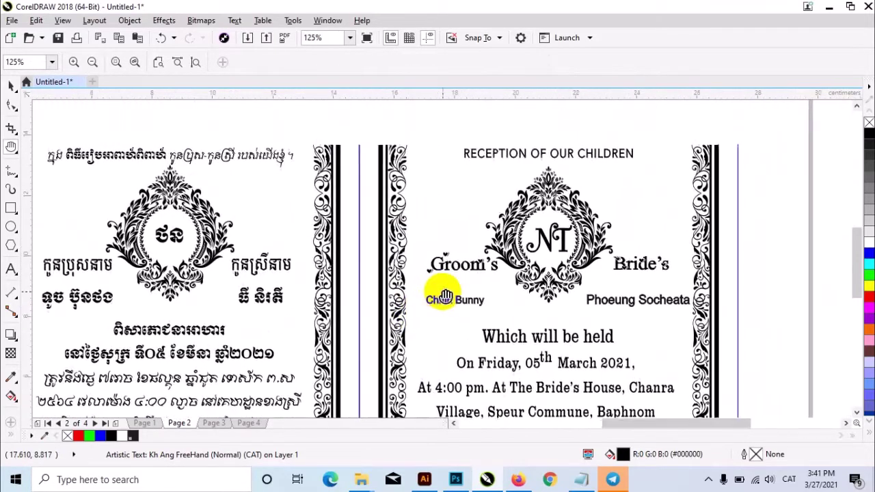
pyautogui.moveTo(505, 255); pyautogui.dragTo(488, 324)
pyautogui.moveTo(508, 284); pyautogui.dragTo(502, 326)
pyautogui.moveTo(474, 248); pyautogui.dragTo(529, 346)
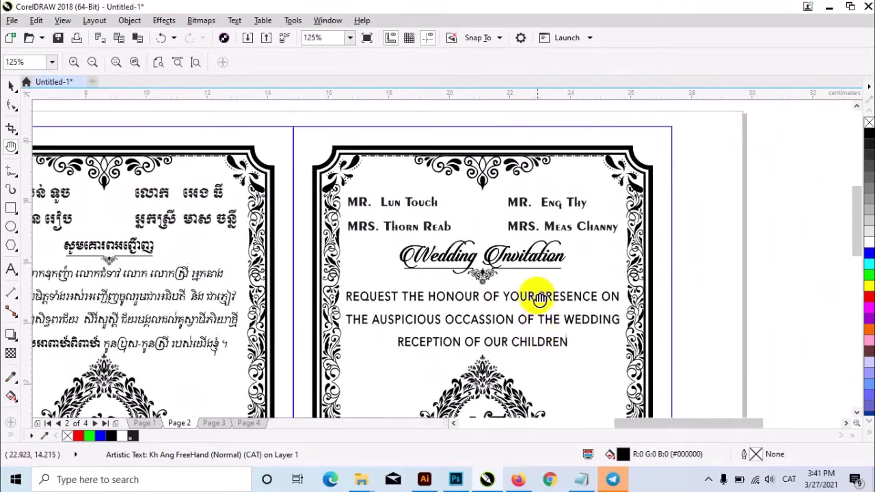
pyautogui.moveTo(562, 277); pyautogui.dragTo(579, 273)
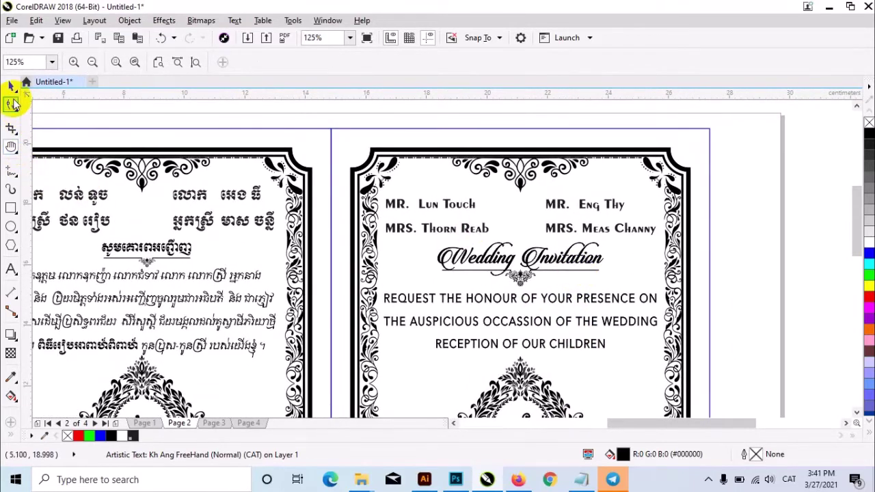
pyautogui.click(10, 272)
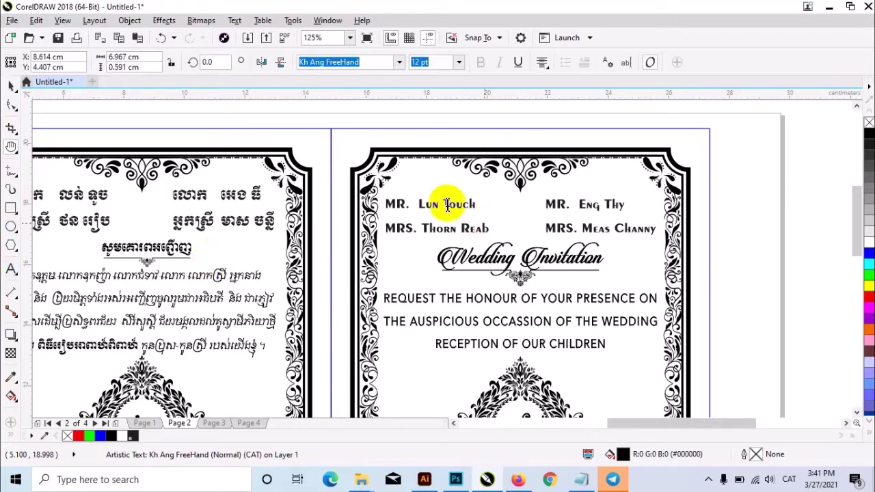
pyautogui.doubleClick(436, 205)
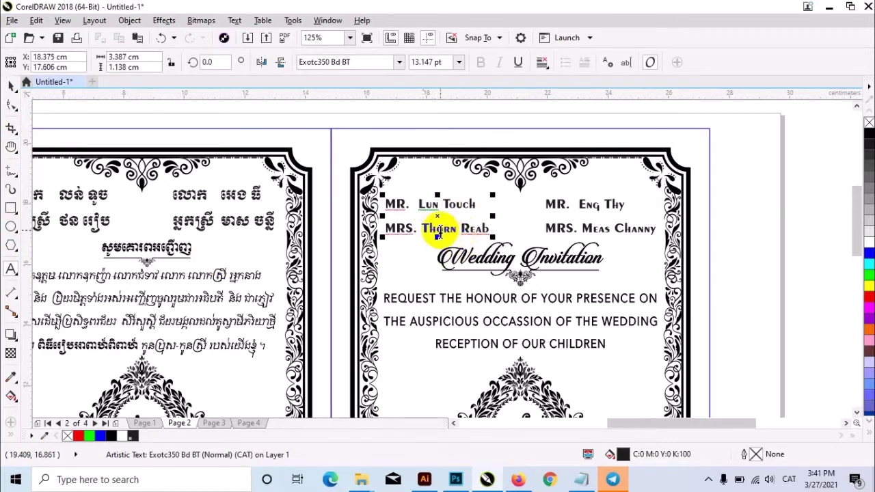
pyautogui.click(439, 229)
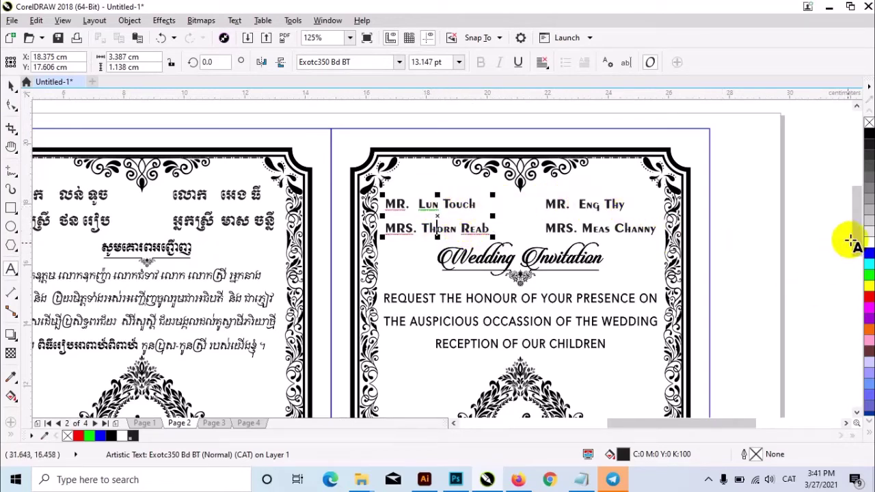
pyautogui.moveTo(854, 227); pyautogui.dragTo(858, 244)
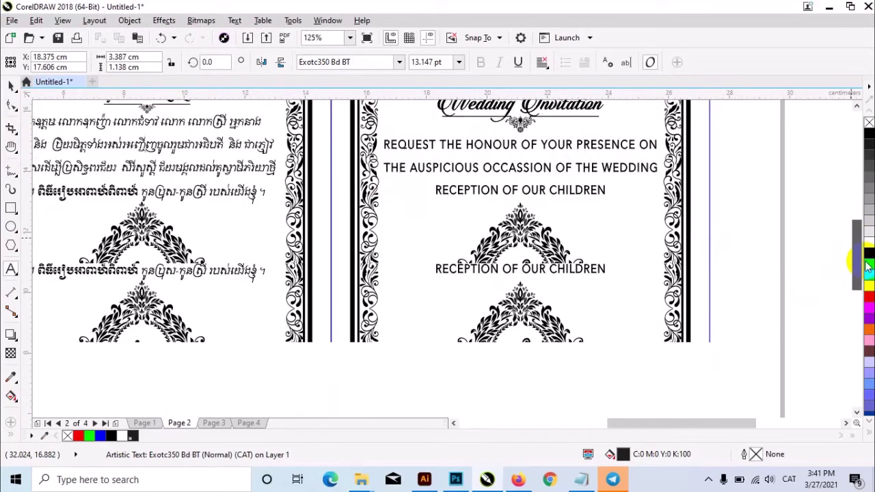
# Step: Change the English card's monogram from NT to TD
pyautogui.scroll(-2, 752, 332)
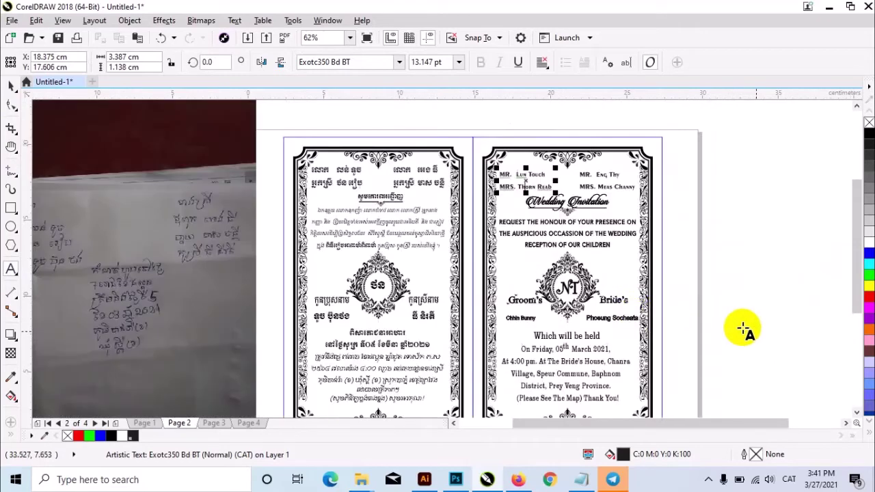
pyautogui.scroll(2, 571, 299)
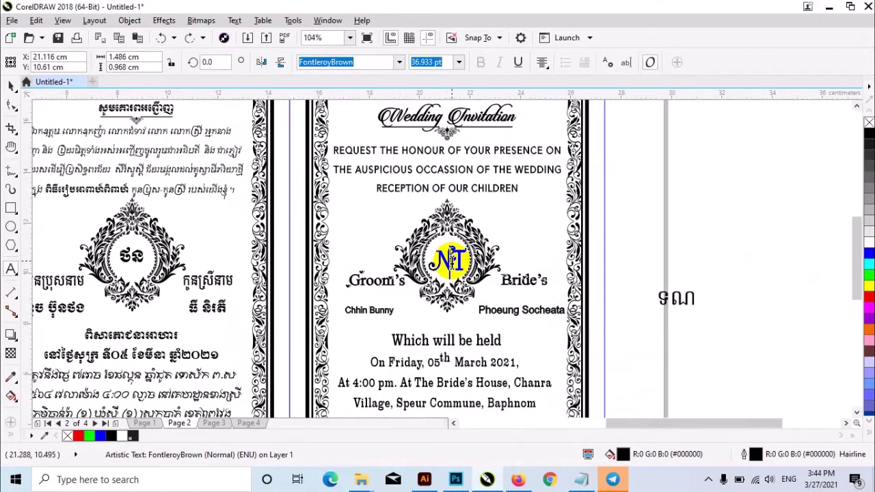
pyautogui.click(451, 261)
pyautogui.press('BackSpace')
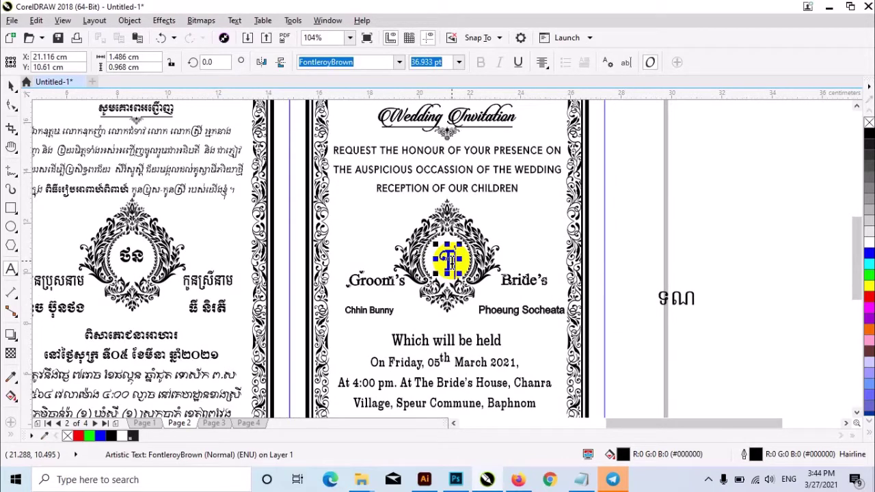
pyautogui.write('D')
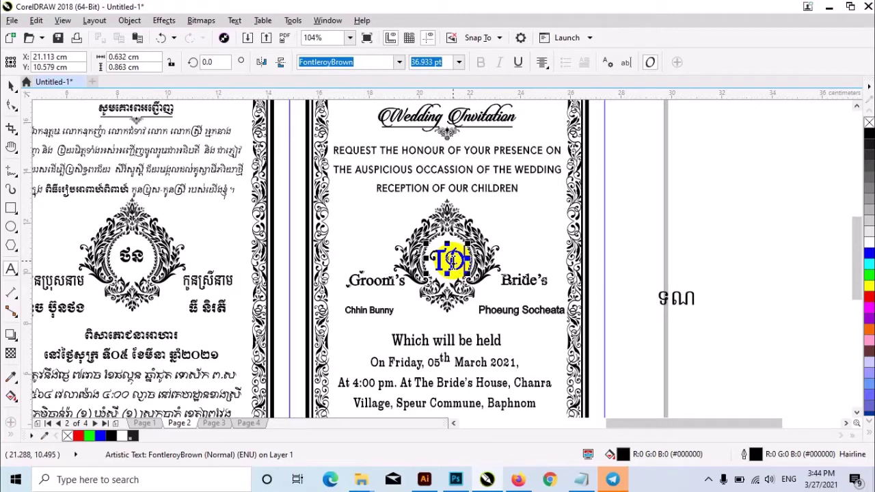
# Step: Replace the name under the Groom's heading with the groom's new name
pyautogui.click(369, 314)
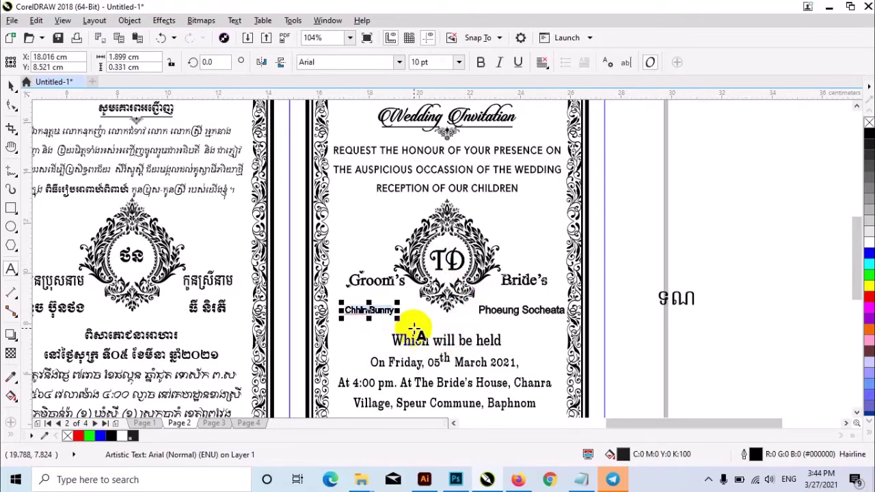
pyautogui.click(415, 332)
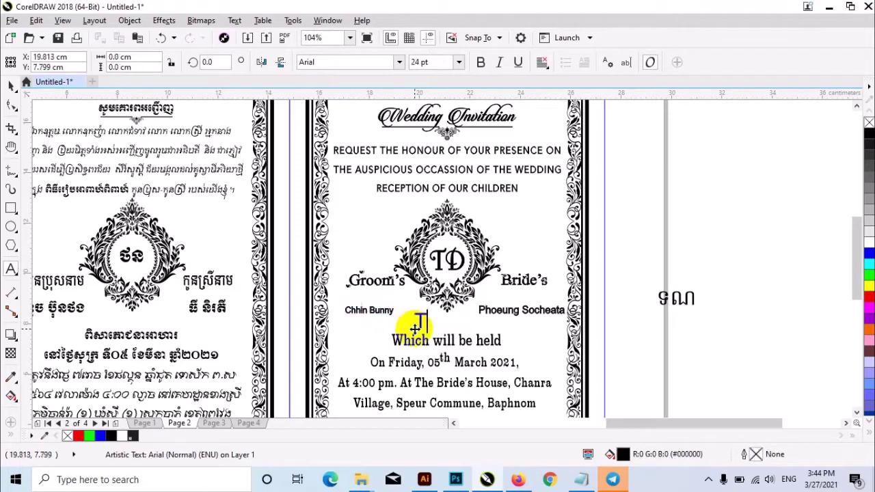
pyautogui.press('Escape')
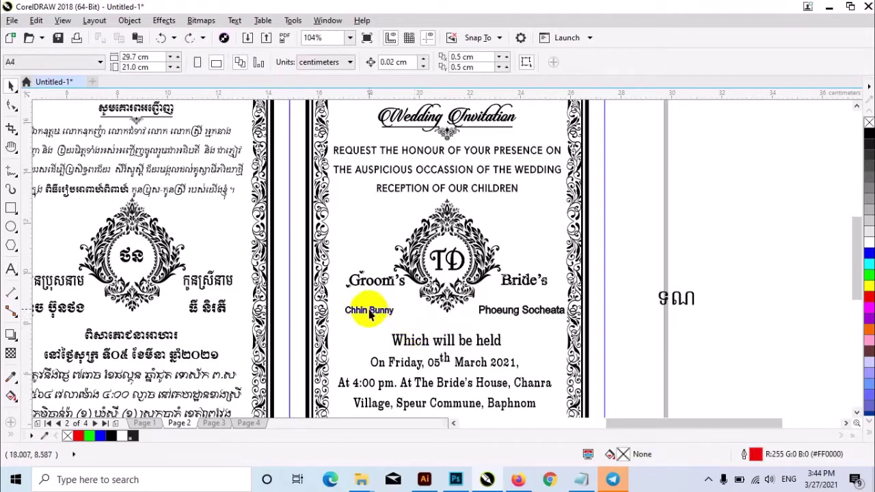
pyautogui.click(367, 310)
pyautogui.scroll(4, 372, 315)
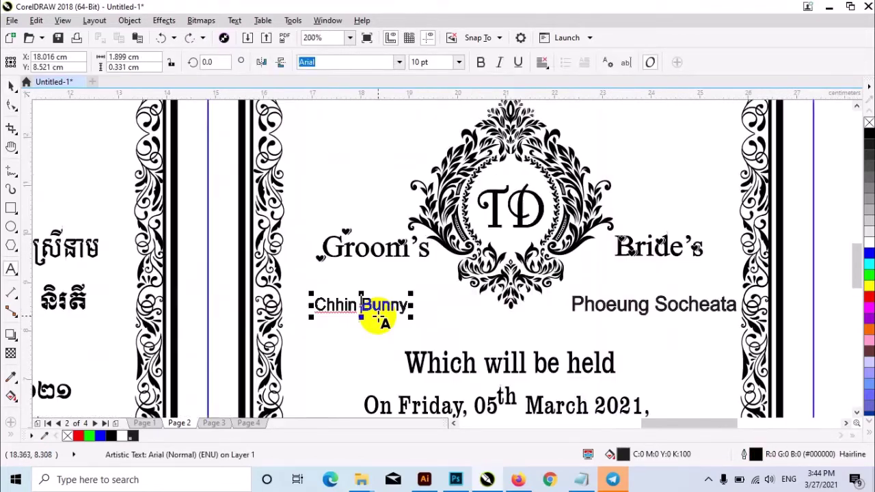
pyautogui.scroll(2, 383, 321)
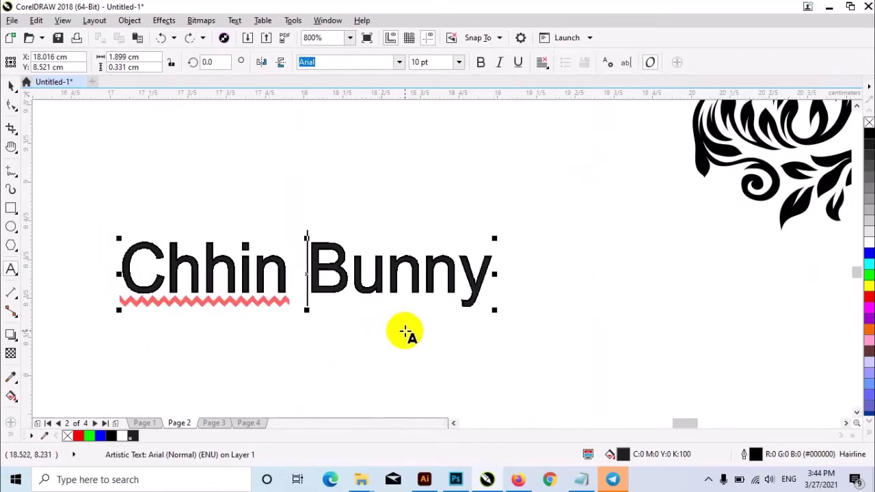
pyautogui.scroll(-1, 404, 332)
pyautogui.hotkey('ctrl', 'a')
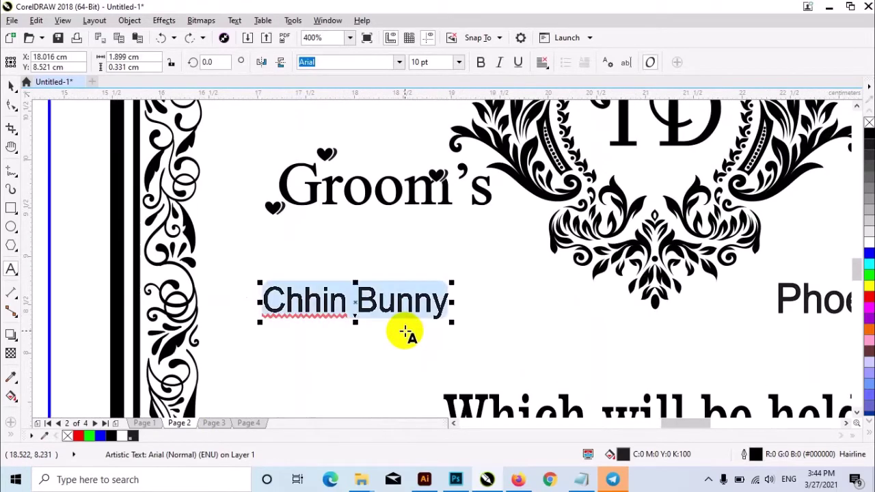
pyautogui.write('Touc')
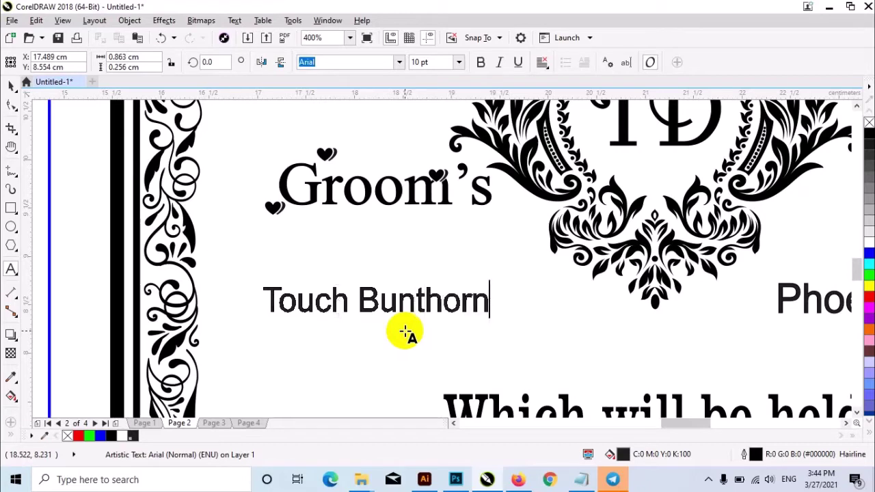
pyautogui.hotkey('ctrl', 'space')
# Step: Fill the groom's name black and select it together with the Groom's heading
pyautogui.scroll(-2, 404, 330)
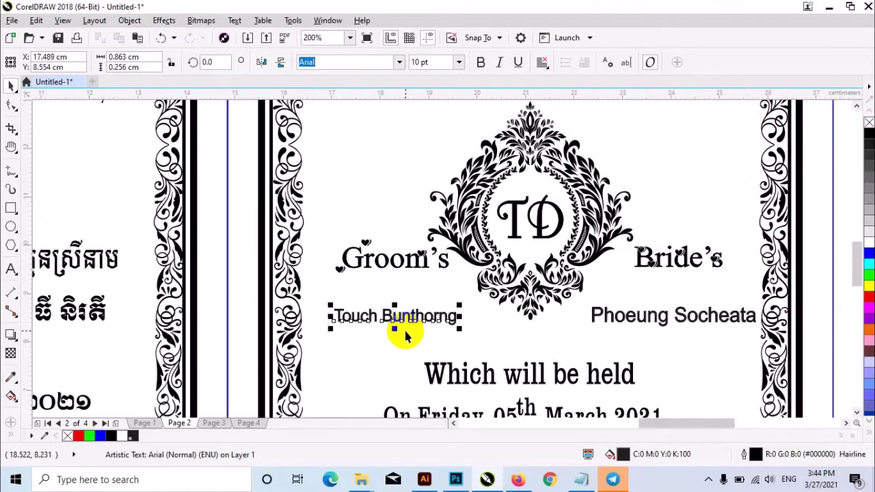
pyautogui.click(868, 137)
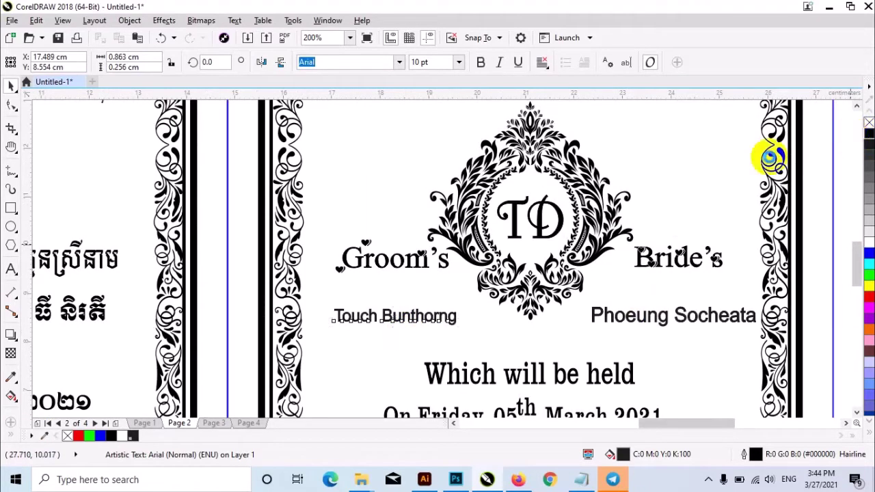
pyautogui.keyDown('shift'); pyautogui.click(410, 269); pyautogui.keyUp('shift')
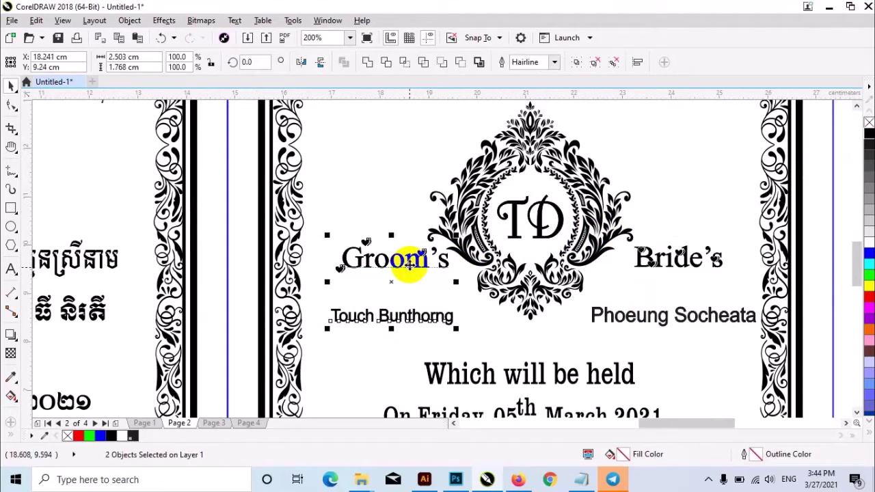
pyautogui.press('h')
pyautogui.scroll(-1, 759, 335)
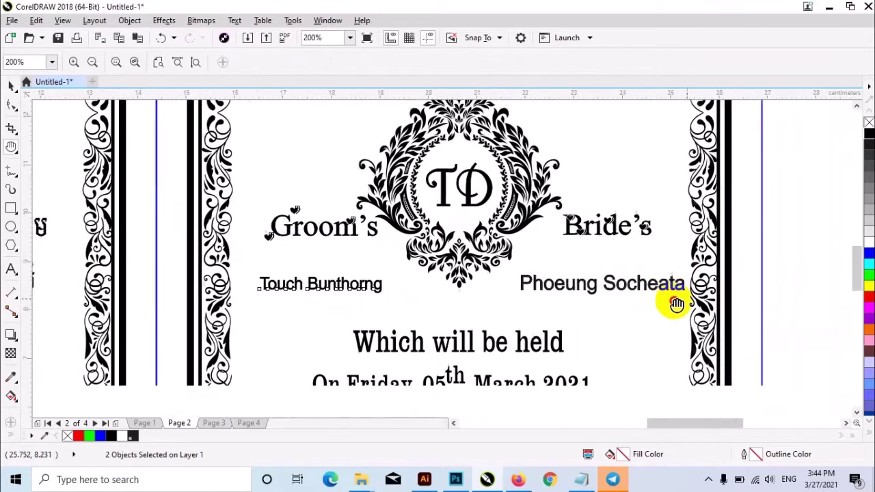
pyautogui.scroll(-1, 695, 326)
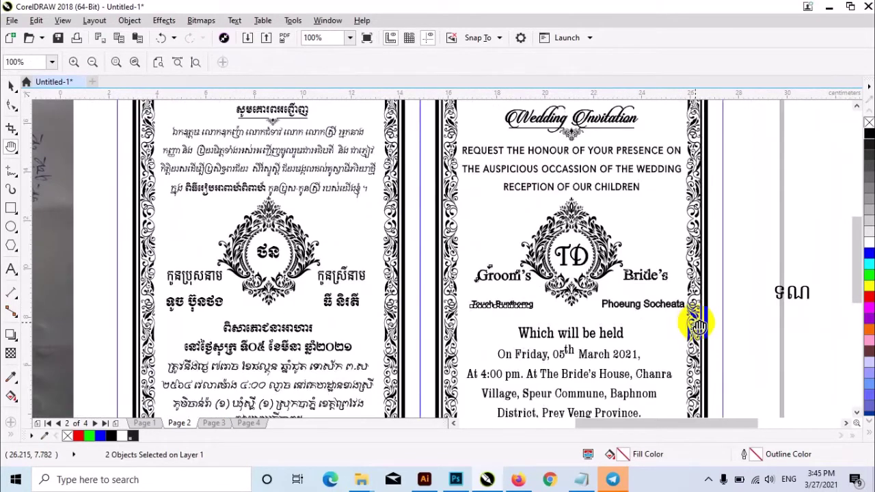
# Step: Type the bride's new name and centre it under the Bride's heading
pyautogui.press('space')
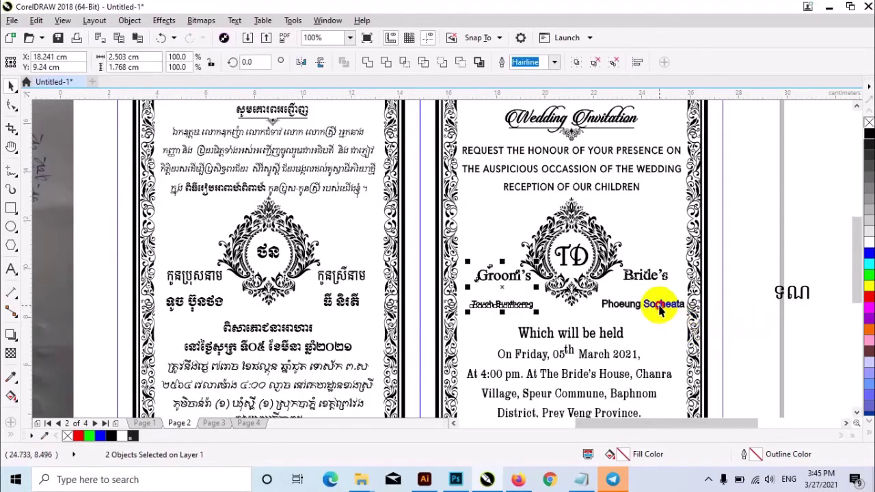
pyautogui.doubleClick(660, 309)
pyautogui.moveTo(659, 308); pyautogui.dragTo(697, 327)
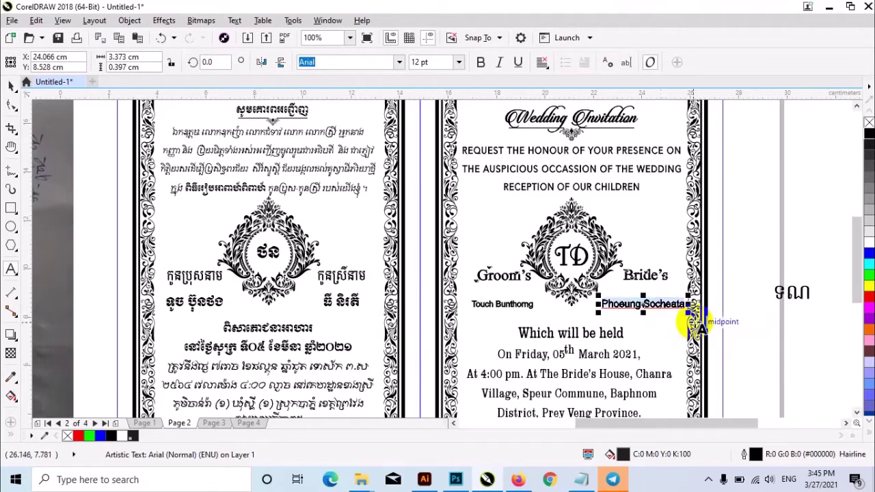
pyautogui.write('Thy Nirdey')
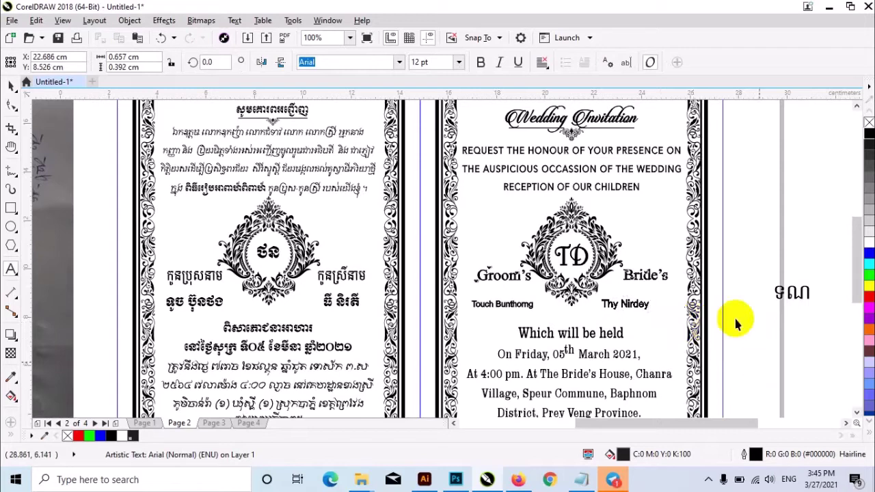
pyautogui.moveTo(697, 325); pyautogui.dragTo(656, 286)
pyautogui.keyDown('shift'); pyautogui.click(655, 277); pyautogui.keyUp('shift')
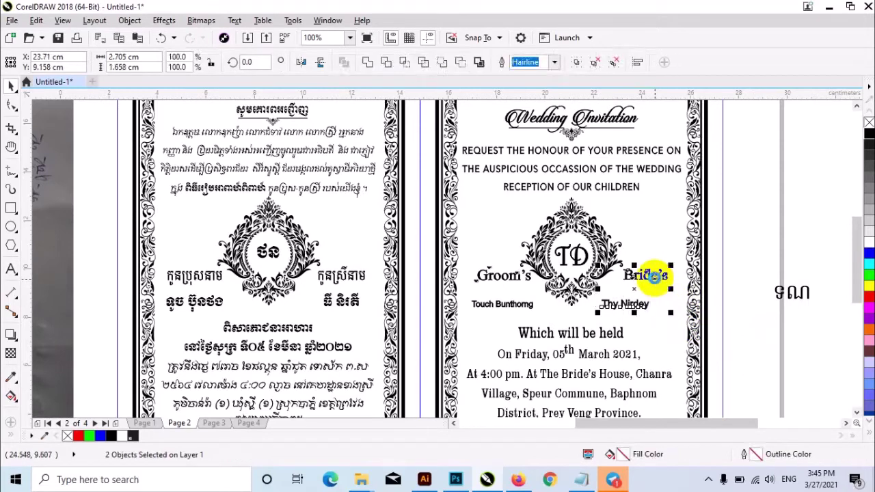
pyautogui.press('c')
# Step: Select the stray Khmer text beside the page and bring up its context menu
pyautogui.click(757, 315)
pyautogui.click(799, 299)
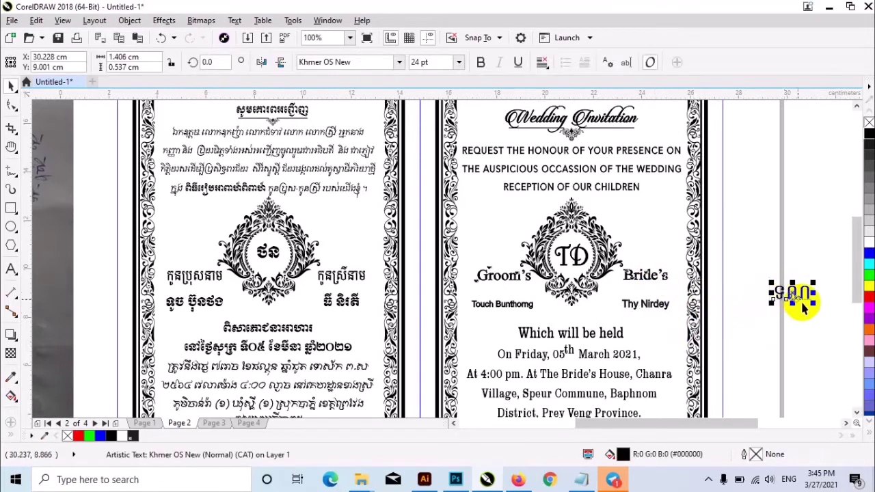
pyautogui.rightClick(810, 291)
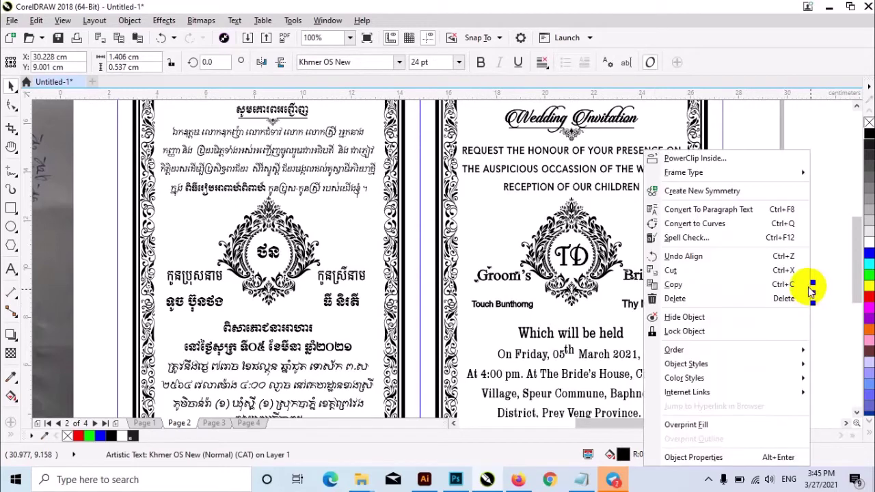
# Step: Delete the stray Khmer text and zoom to frame both invitation cards
pyautogui.click(730, 300)
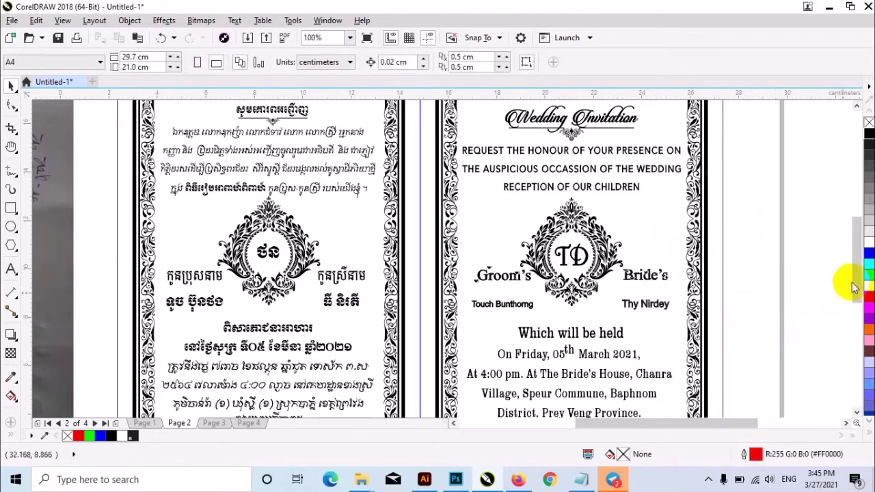
pyautogui.scroll(-3, 856, 283)
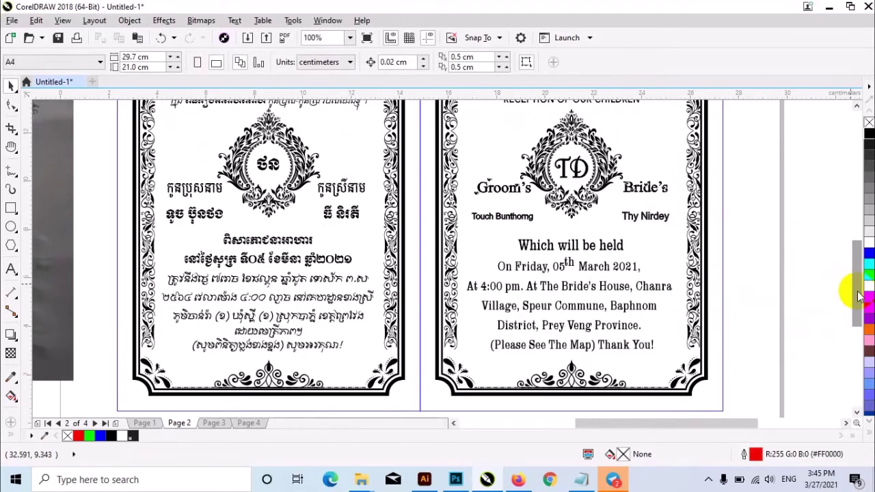
pyautogui.press('z')
pyautogui.scroll(2, 677, 409)
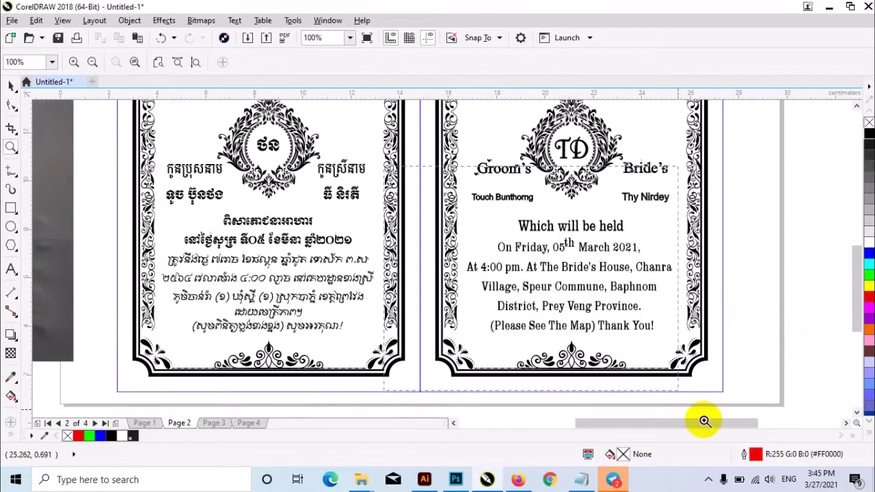
pyautogui.scroll(1, 656, 390)
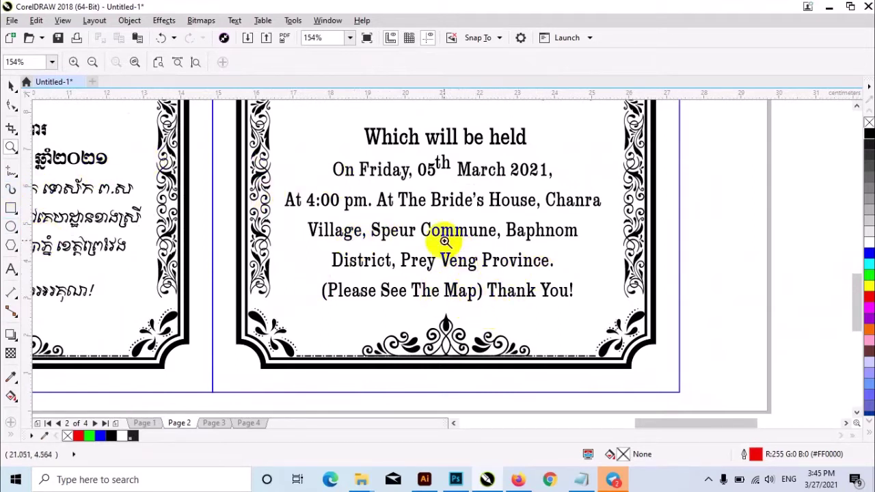
pyautogui.rightClick(514, 219)
pyautogui.rightClick(517, 221)
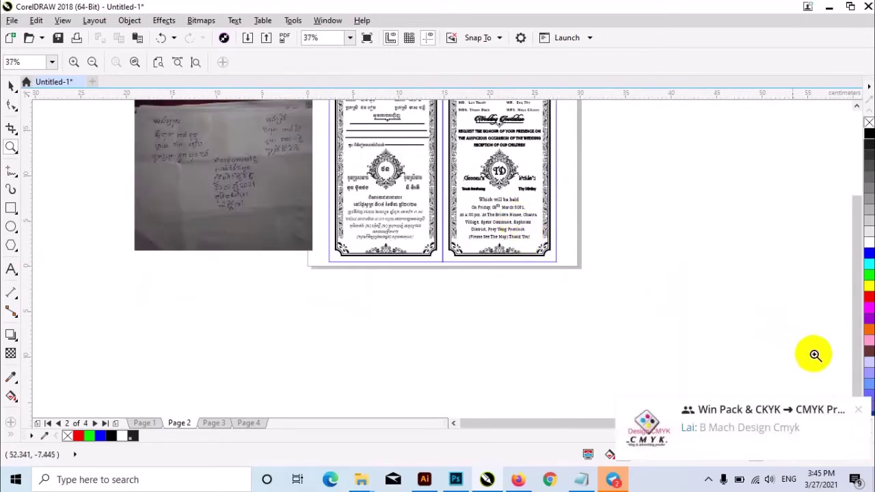
pyautogui.scroll(1, 853, 345)
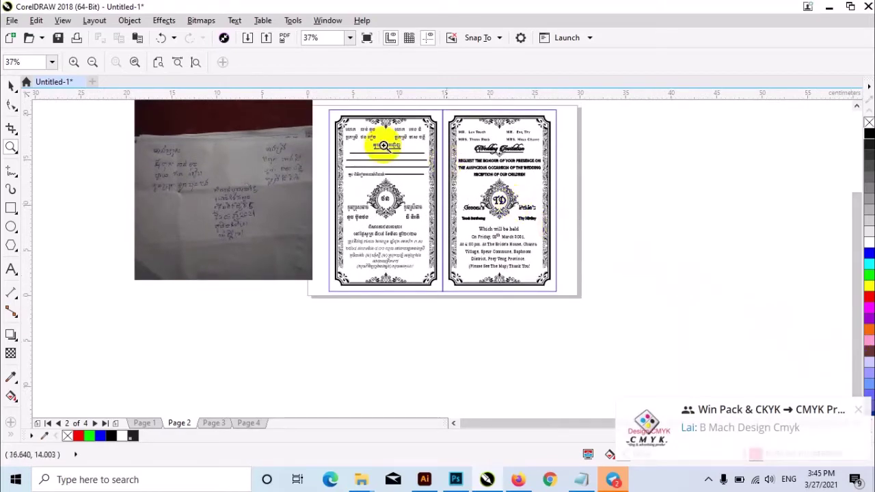
pyautogui.moveTo(331, 122); pyautogui.dragTo(590, 303)
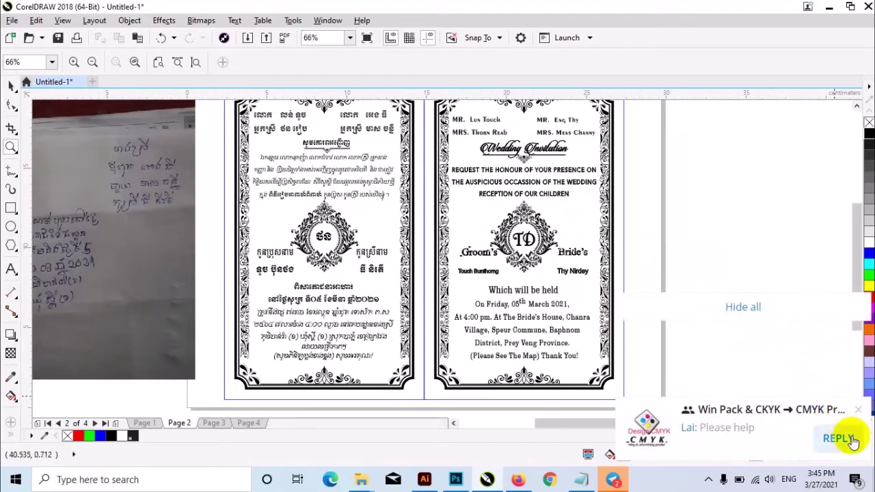
pyautogui.moveTo(738, 428)
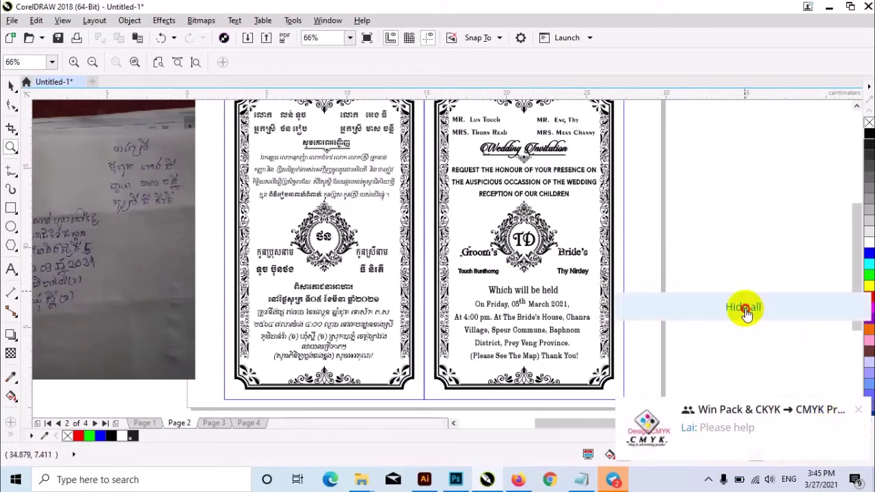
# Step: Dismiss the chat notification and switch to Page 3
pyautogui.click(744, 309)
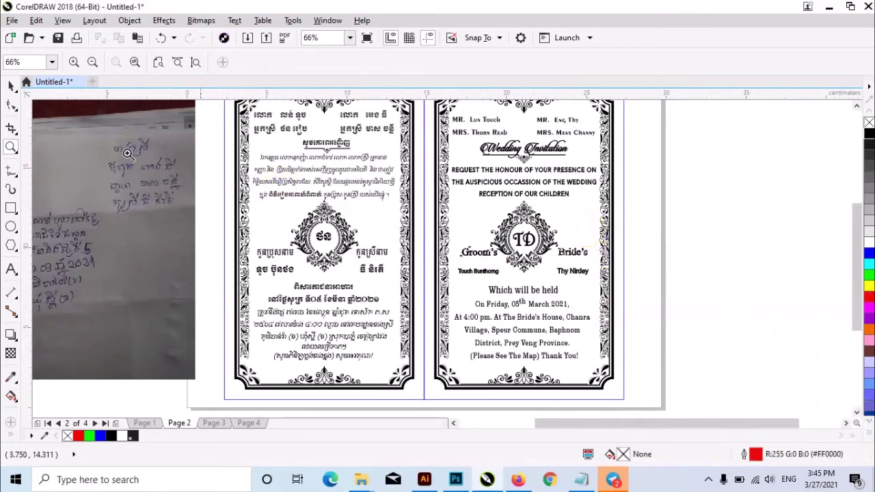
pyautogui.click(11, 84)
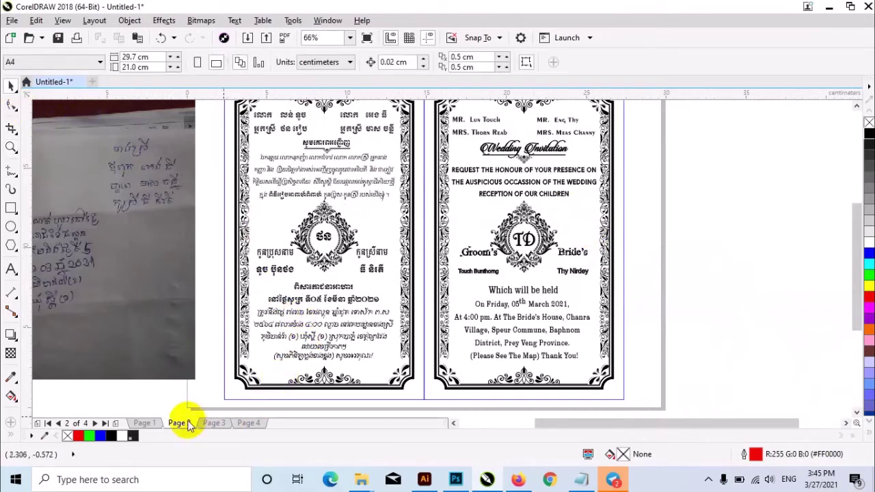
pyautogui.click(214, 424)
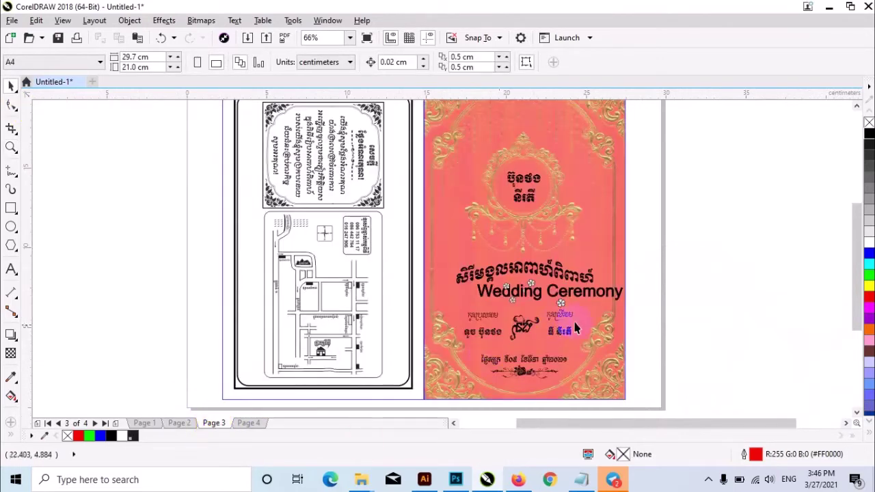
# Step: Delete the handwritten-notes reference photo from Page 2
pyautogui.scroll(-2, 601, 302)
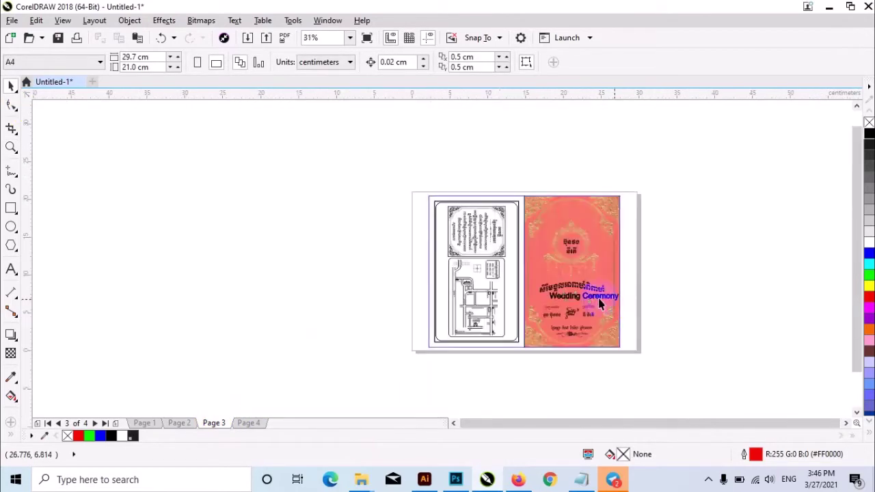
pyautogui.click(181, 424)
pyautogui.click(356, 285)
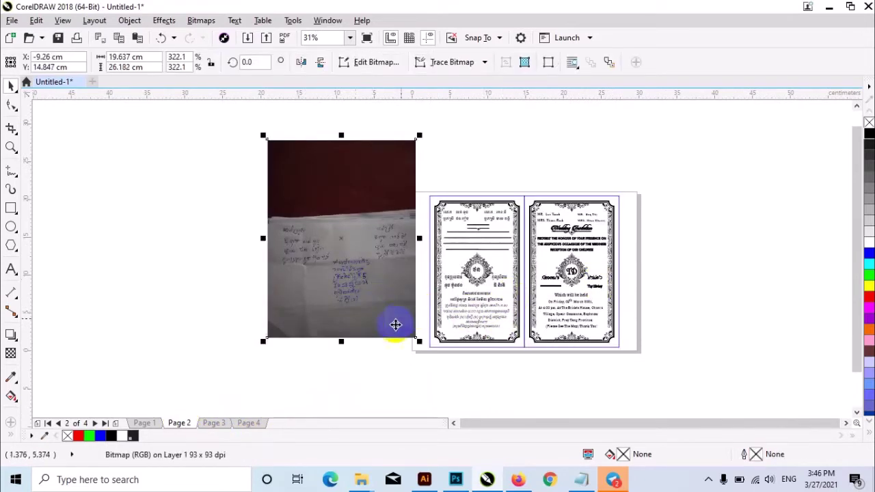
pyautogui.press('Delete')
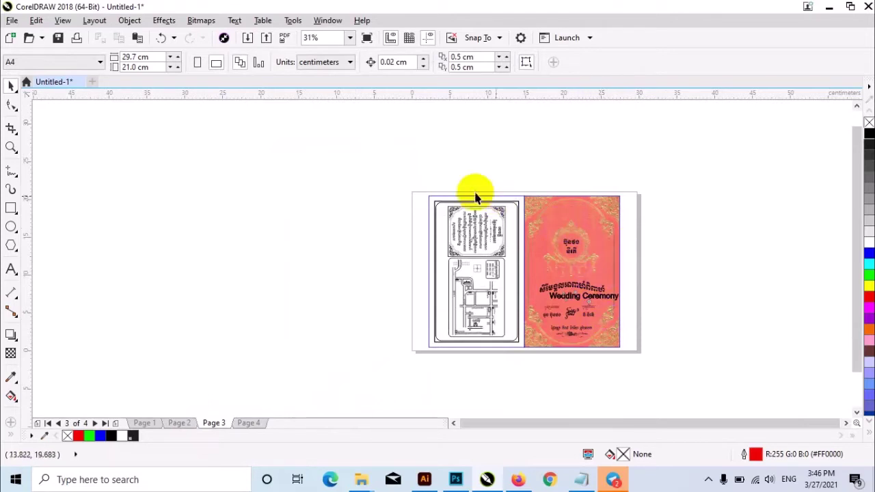
# Step: Zoom in on Page 3, delete the handwritten-notes photo, then zoom to the red cover
pyautogui.press('z')
pyautogui.moveTo(374, 152)
pyautogui.mouseDown()
pyautogui.moveTo(629, 347)
pyautogui.moveTo(681, 374)
pyautogui.mouseUp()
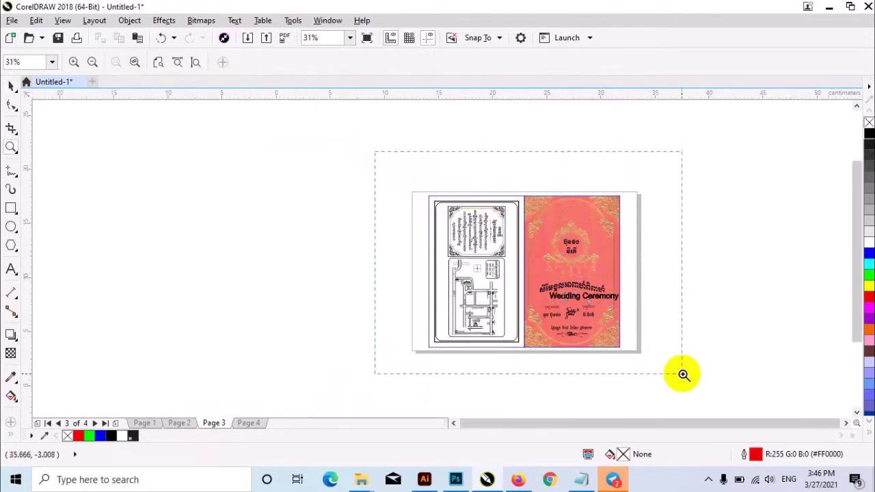
pyautogui.moveTo(228, 138); pyautogui.dragTo(666, 411)
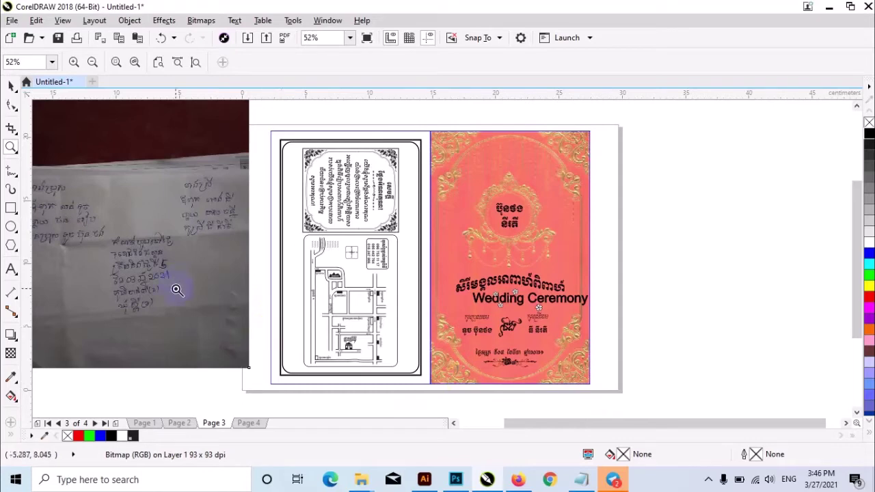
pyautogui.press('space')
pyautogui.click(198, 306)
pyautogui.click(660, 344)
pyautogui.click(197, 273)
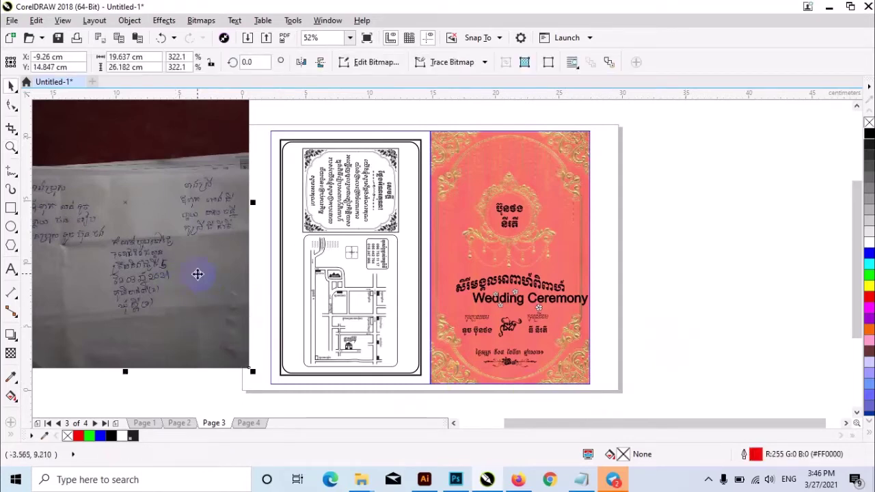
pyautogui.click(743, 288)
pyautogui.click(202, 258)
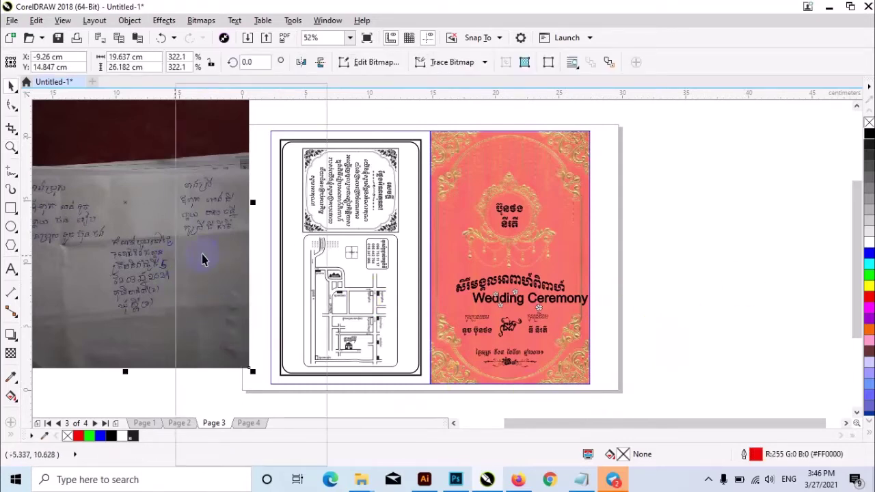
pyautogui.rightClick(202, 258)
pyautogui.click(204, 269)
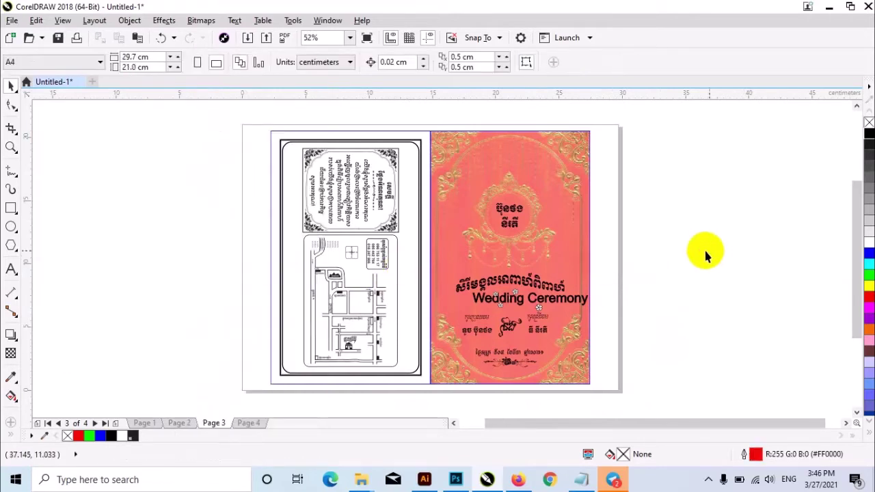
pyautogui.press('z')
pyautogui.moveTo(303, 177); pyautogui.dragTo(642, 408)
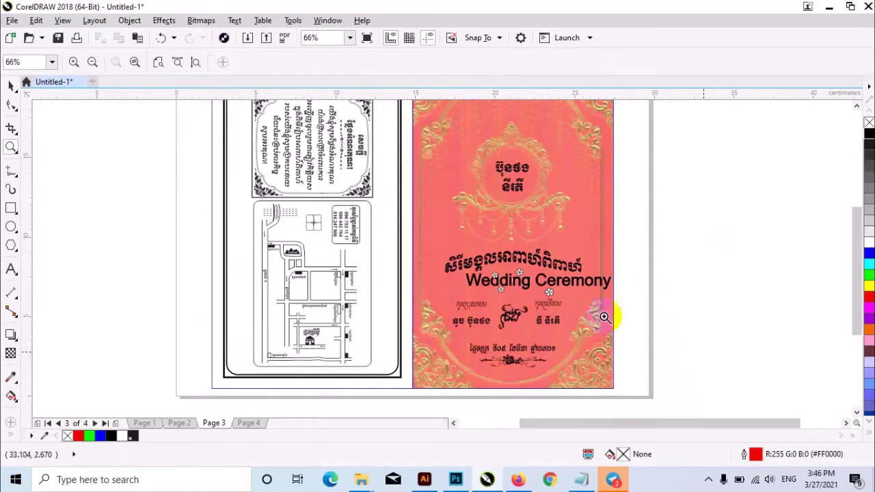
# Step: Try selecting the pink cover background and cover objects, then clear the selection
pyautogui.press('space')
pyautogui.click(577, 290)
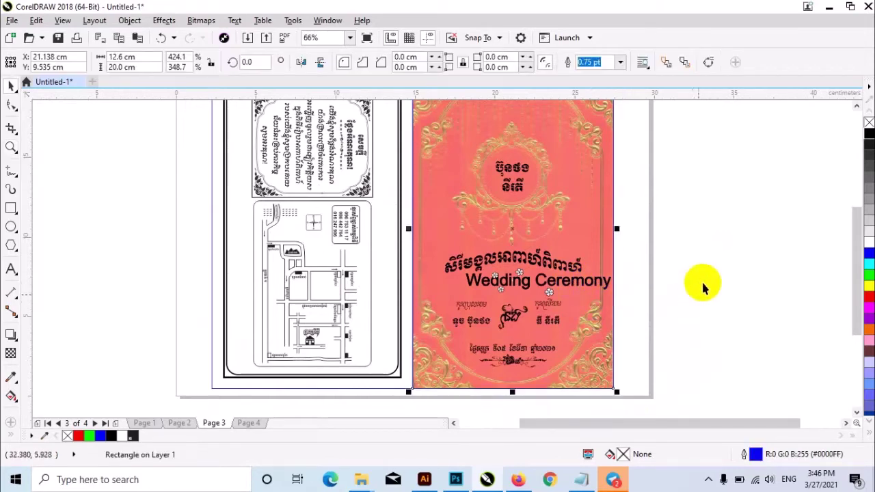
pyautogui.click(664, 217)
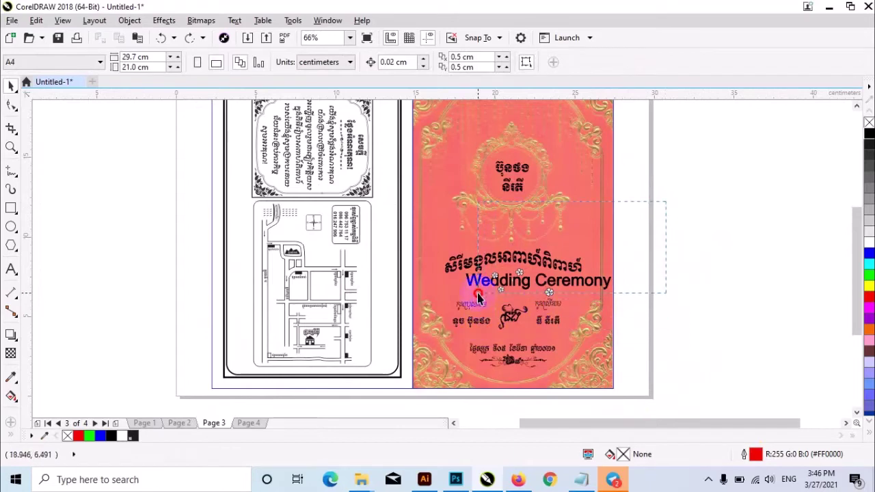
pyautogui.moveTo(479, 299); pyautogui.dragTo(482, 297)
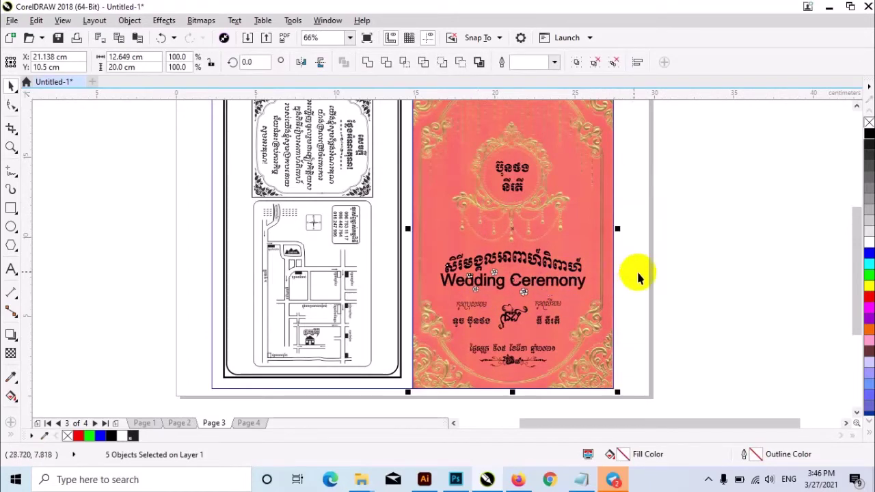
pyautogui.click(665, 279)
# Step: Shrink the Wedding Ceremony title group slightly and move it a little lower
pyautogui.press('z')
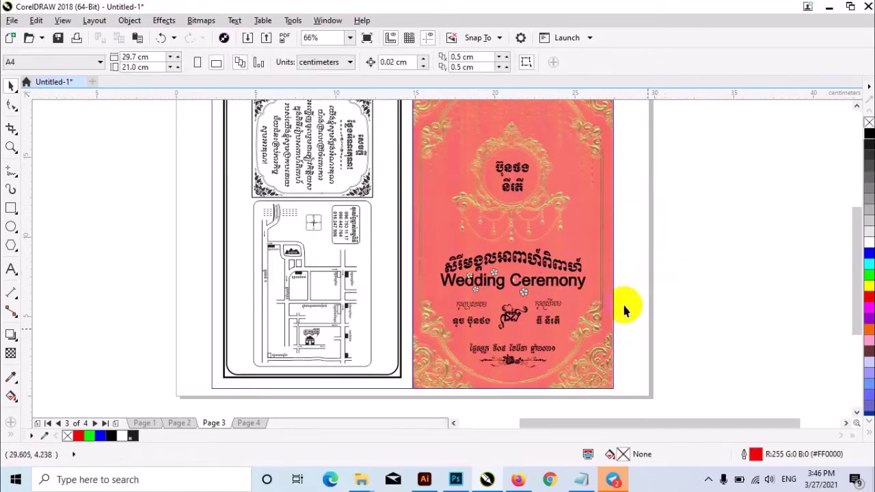
pyautogui.moveTo(375, 219); pyautogui.dragTo(613, 364)
pyautogui.press('space')
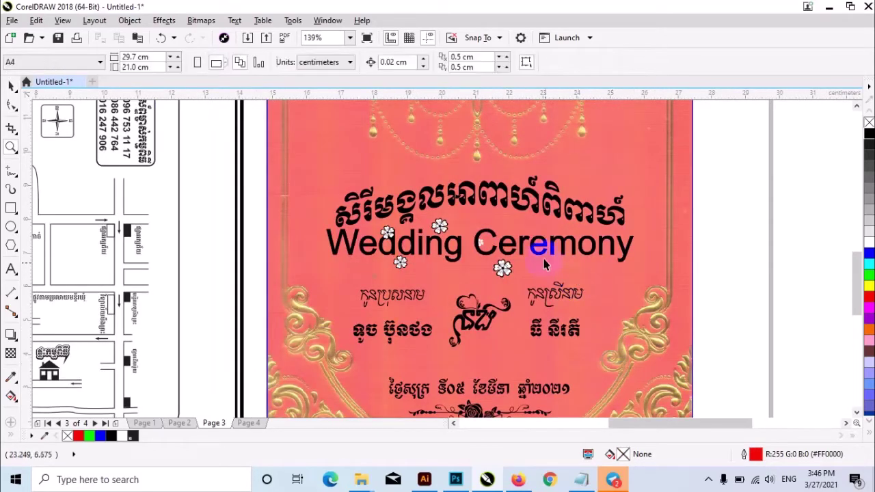
pyautogui.click(544, 256)
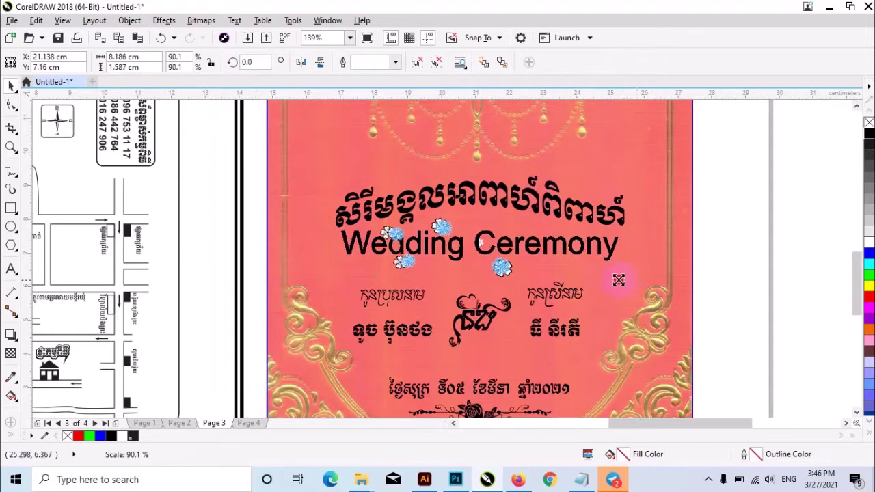
pyautogui.moveTo(626, 281); pyautogui.dragTo(607, 276)
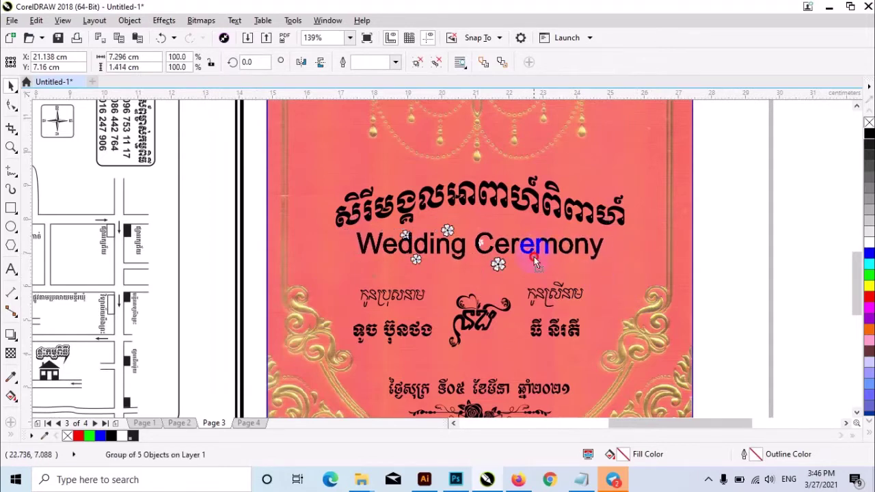
pyautogui.moveTo(535, 249); pyautogui.dragTo(541, 267)
pyautogui.click(807, 245)
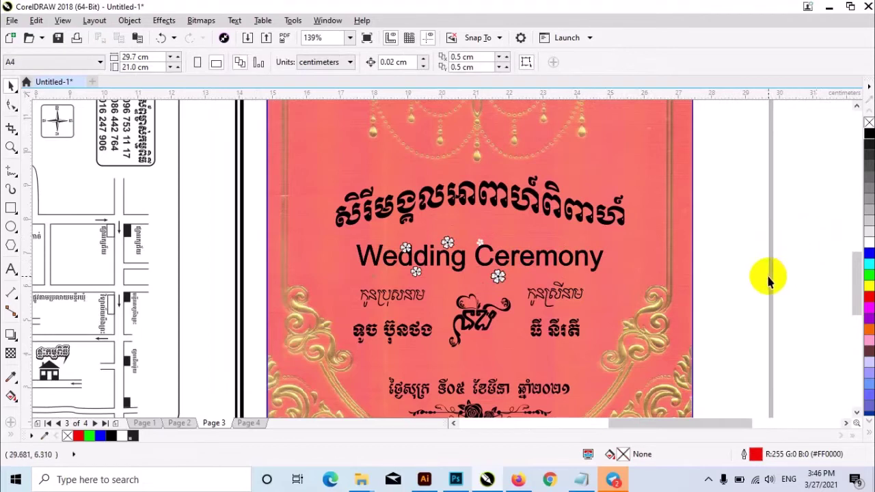
# Step: Recentre the view on the pages and go to Page 4
pyautogui.scroll(-2, 497, 331)
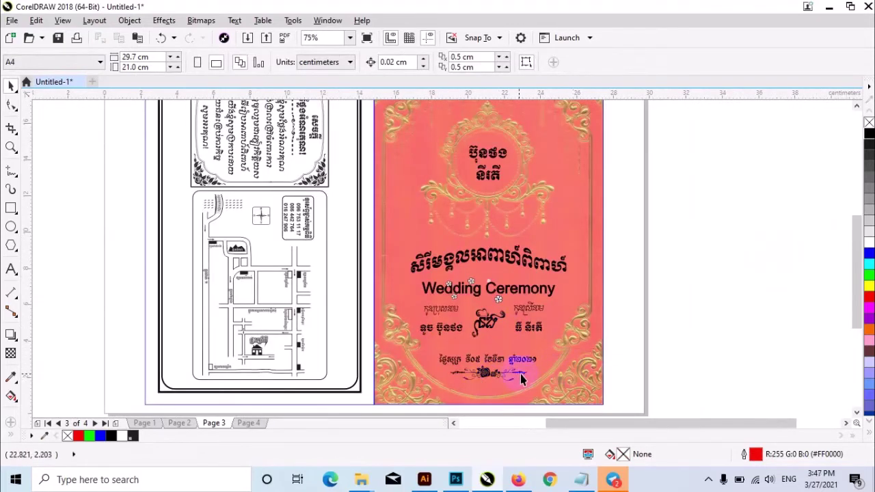
pyautogui.scroll(1, 520, 374)
pyautogui.scroll(-1, 488, 283)
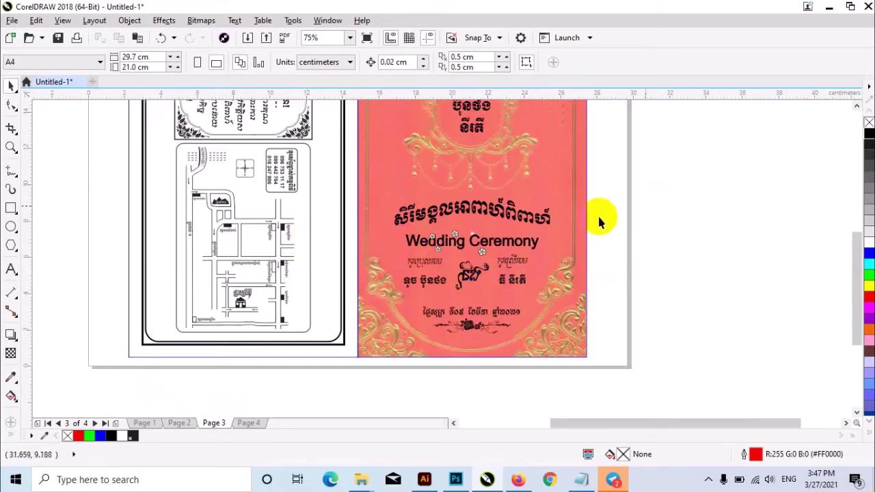
pyautogui.moveTo(617, 200); pyautogui.dragTo(642, 274)
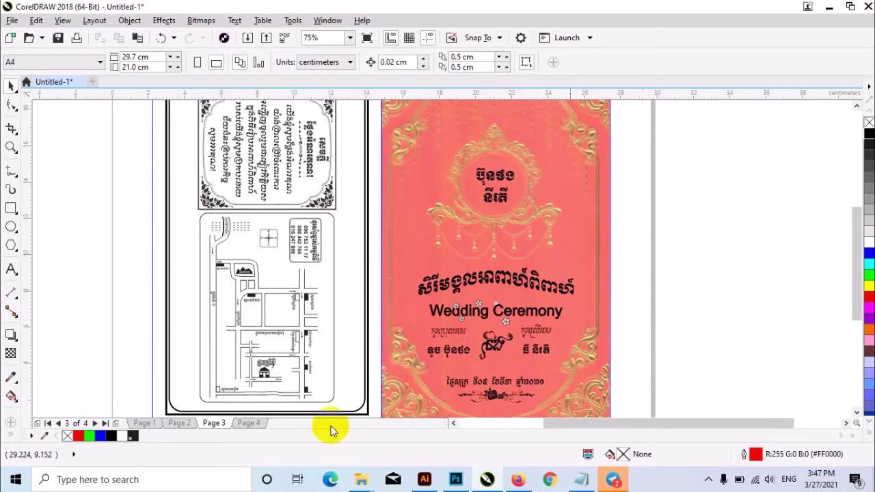
pyautogui.click(246, 423)
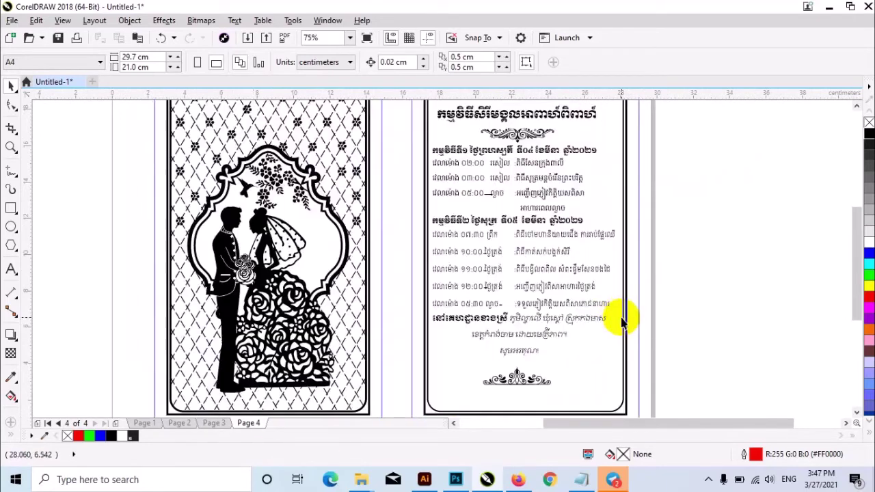
# Step: Zoom in on the schedule text and couple artwork, then back out to the whole page
pyautogui.press('z')
pyautogui.click(512, 201)
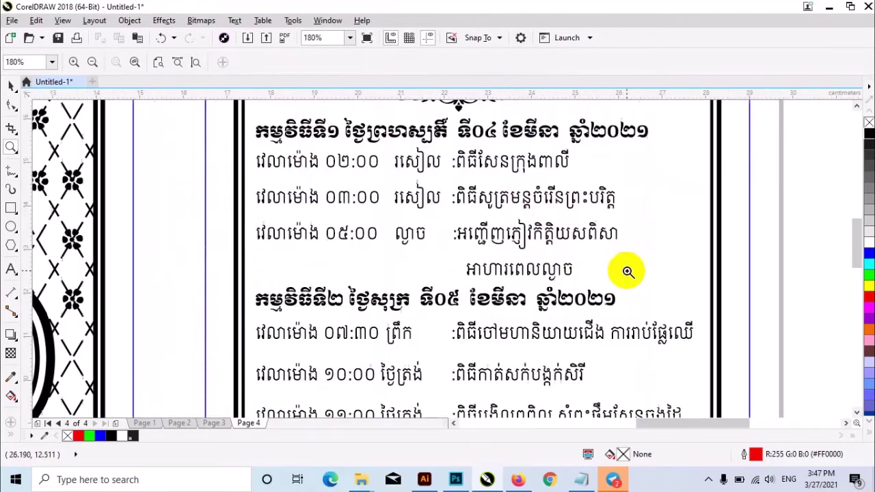
pyautogui.rightClick(669, 320)
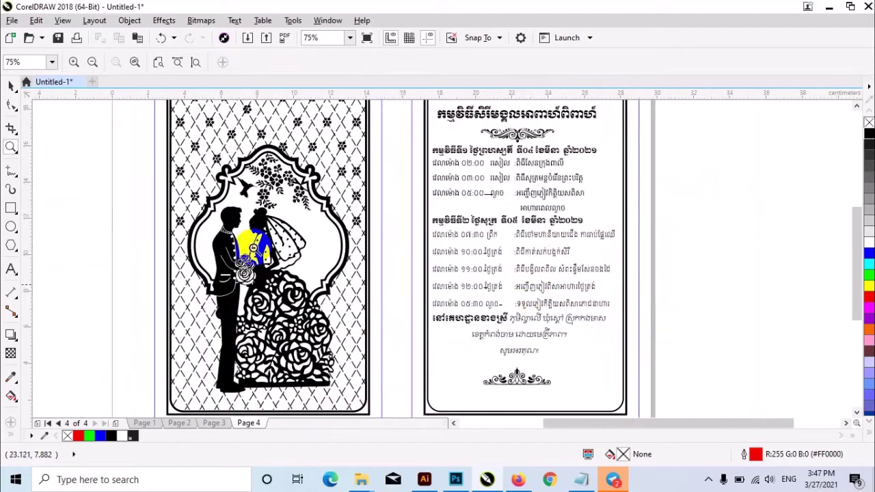
pyautogui.click(387, 279)
pyautogui.rightClick(553, 332)
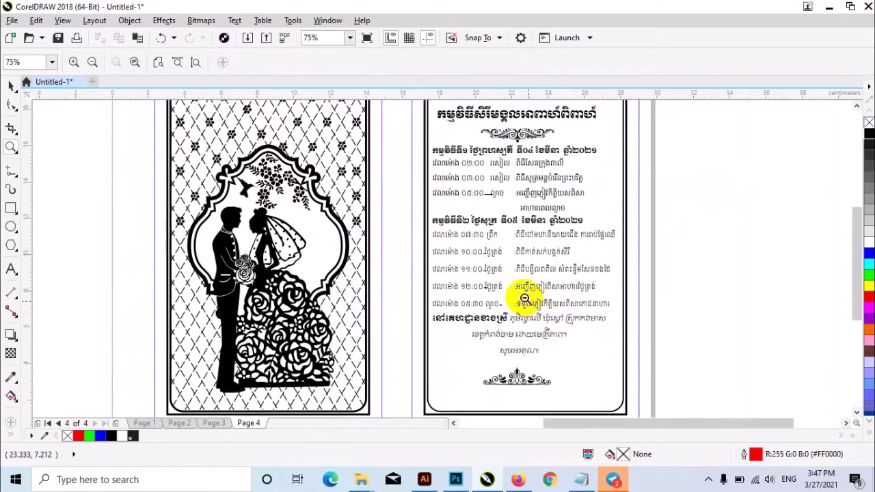
pyautogui.rightClick(515, 320)
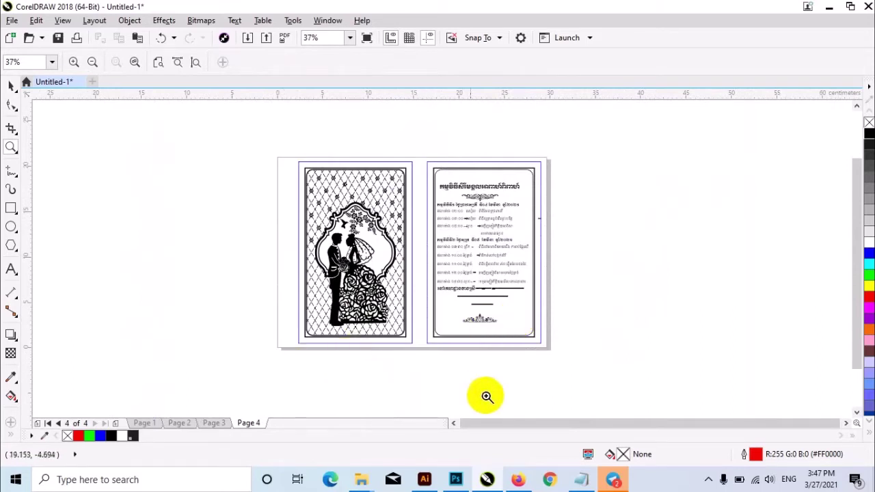
# Step: Cycle through Pages 3, 2 and 1, ending back on Page 2
pyautogui.click(212, 423)
pyautogui.click(179, 423)
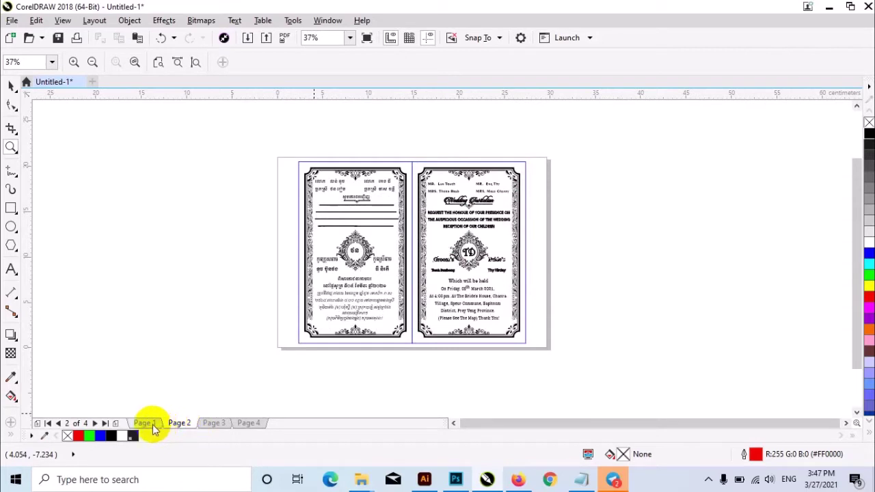
pyautogui.click(145, 423)
pyautogui.click(180, 423)
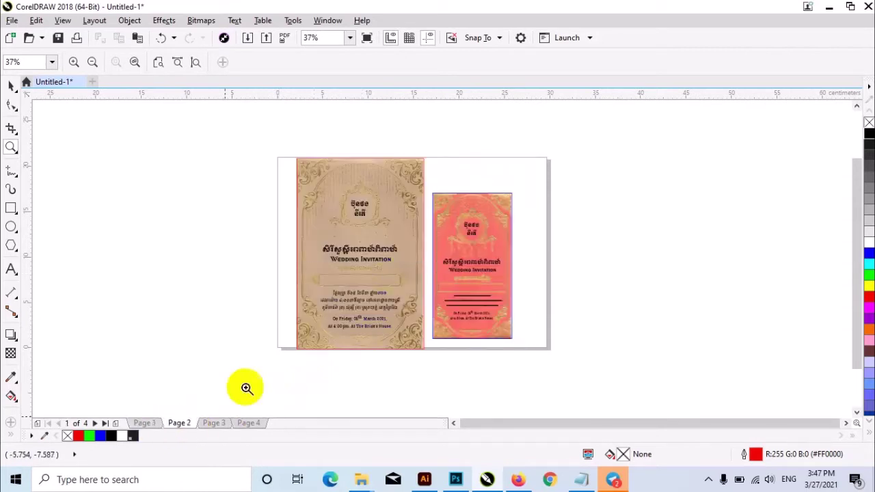
# Step: Mirror all 49 Page 2 objects horizontally and zoom in to check the result
pyautogui.press('space')
pyautogui.moveTo(264, 130); pyautogui.dragTo(574, 394)
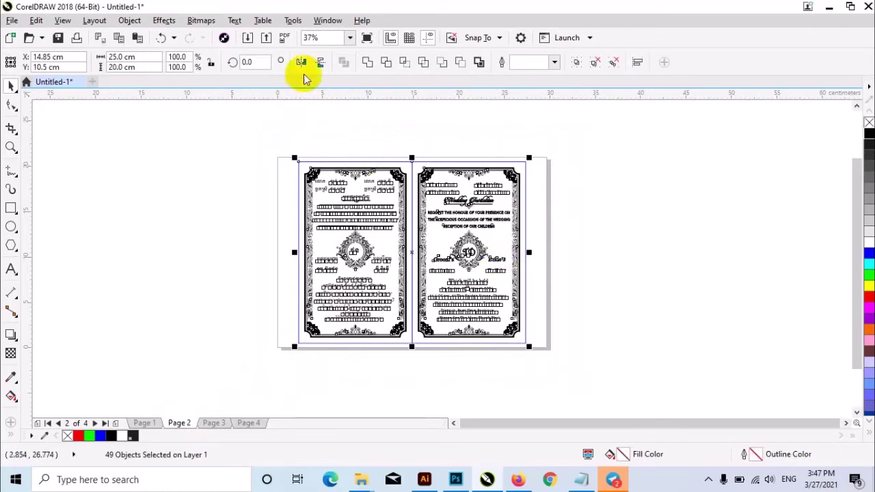
pyautogui.click(301, 62)
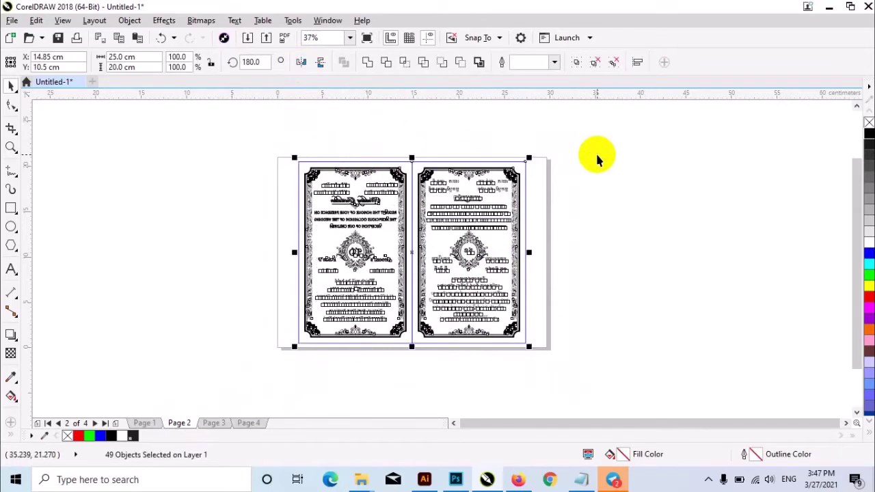
pyautogui.press('z')
pyautogui.moveTo(240, 141); pyautogui.dragTo(517, 287)
pyautogui.moveTo(317, 208); pyautogui.dragTo(567, 293)
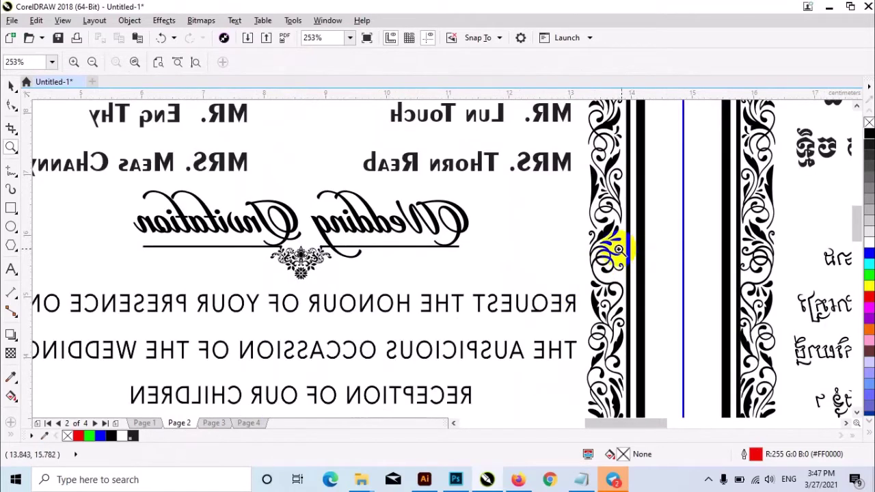
pyautogui.rightClick(679, 328)
pyautogui.rightClick(598, 317)
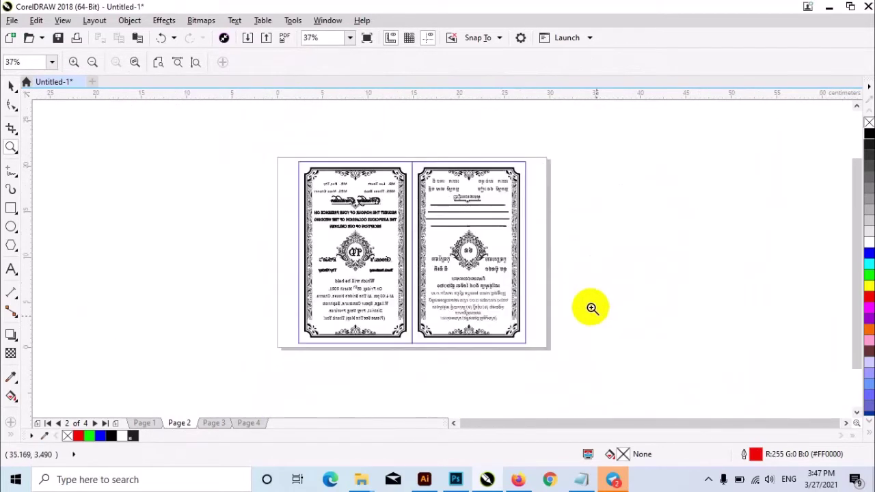
# Step: Undo the horizontal mirror and deselect the card
pyautogui.hotkey('ctrl', 'z')
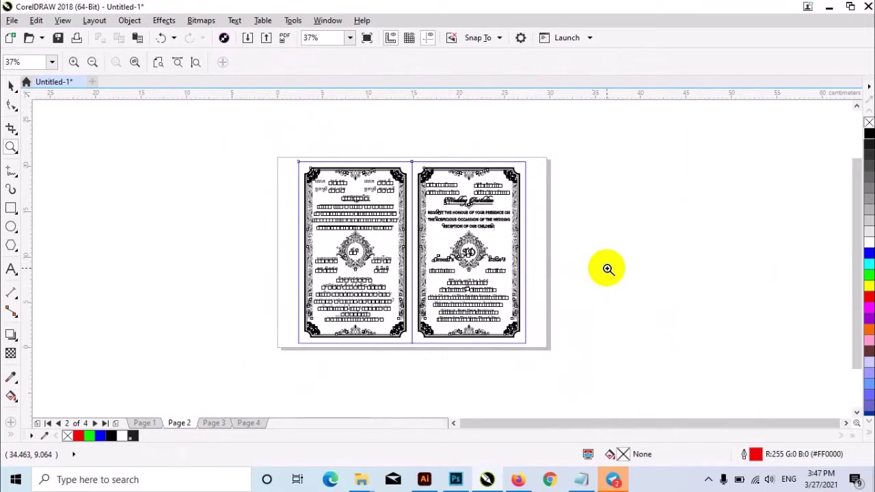
pyautogui.press('space')
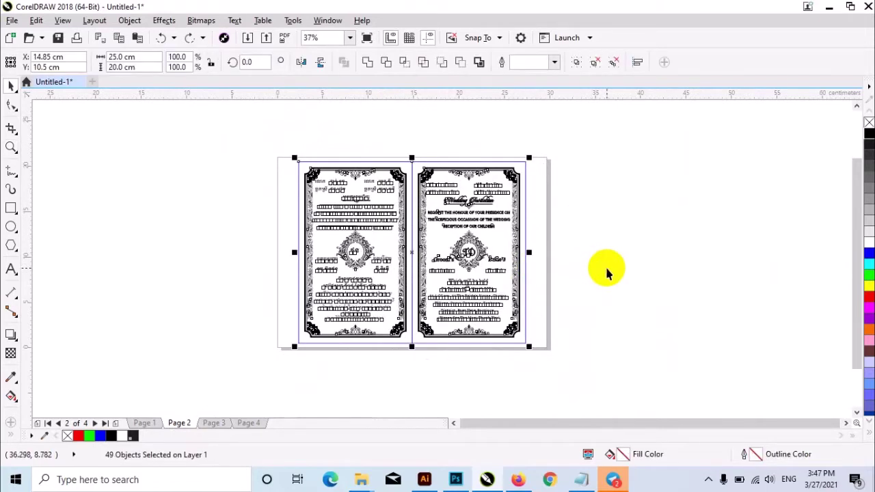
pyautogui.click(607, 272)
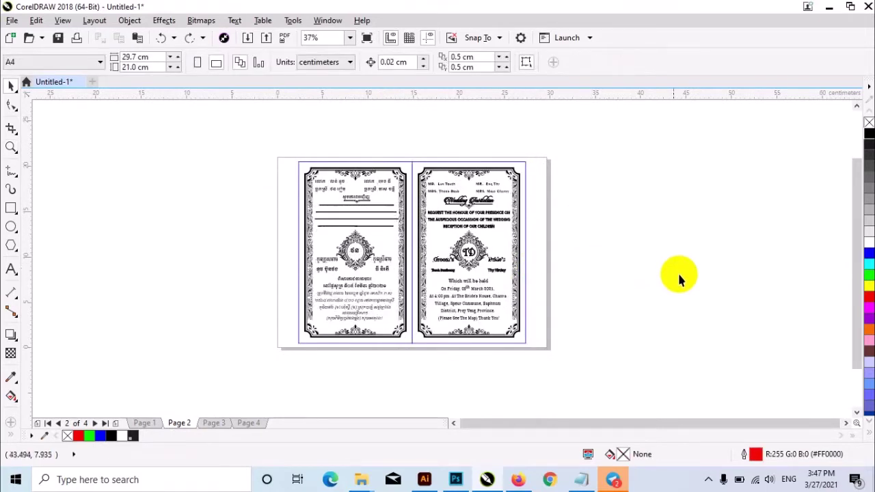
# Step: Zoom in to review Page 2's card text, zoom back out, then switch to Adobe Illustrator
pyautogui.press('F2')
pyautogui.moveTo(219, 144); pyautogui.dragTo(580, 348)
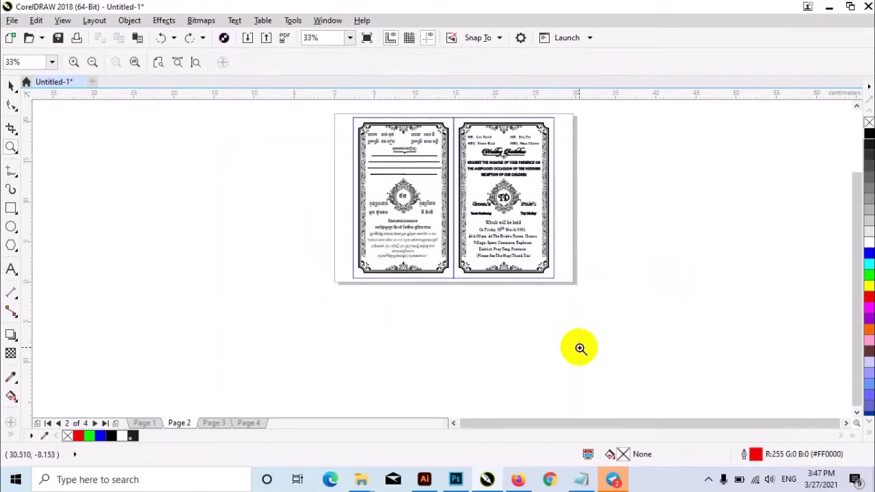
pyautogui.doubleClick(424, 176)
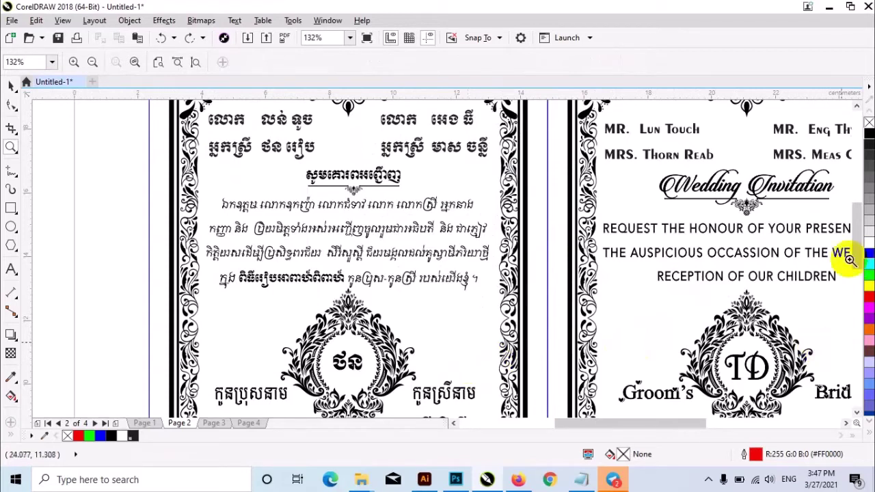
pyautogui.moveTo(859, 245); pyautogui.dragTo(859, 233)
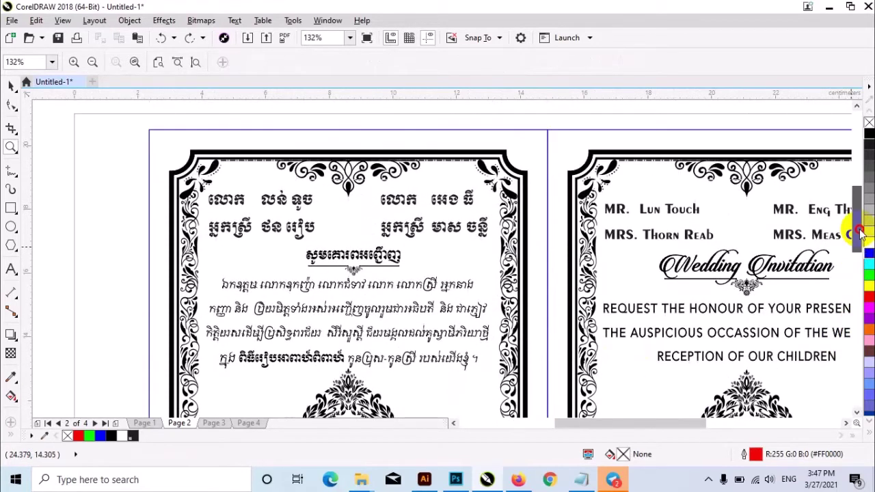
pyautogui.rightClick(328, 311)
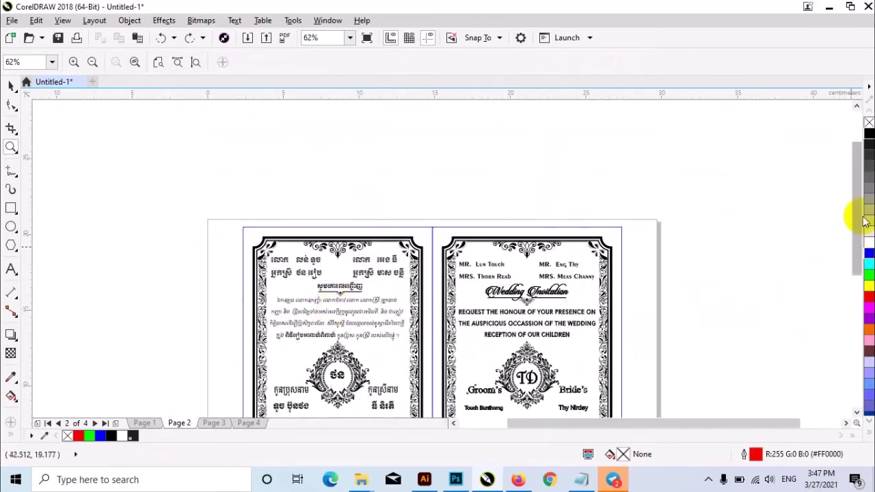
pyautogui.moveTo(860, 210)
pyautogui.mouseDown()
pyautogui.moveTo(858, 261)
pyautogui.moveTo(854, 254)
pyautogui.mouseUp()
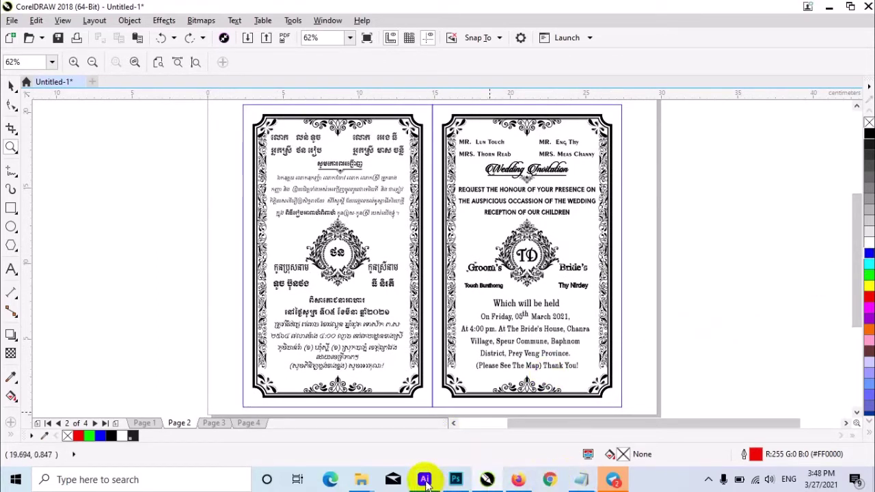
pyautogui.moveTo(423, 479)
pyautogui.click(428, 416)
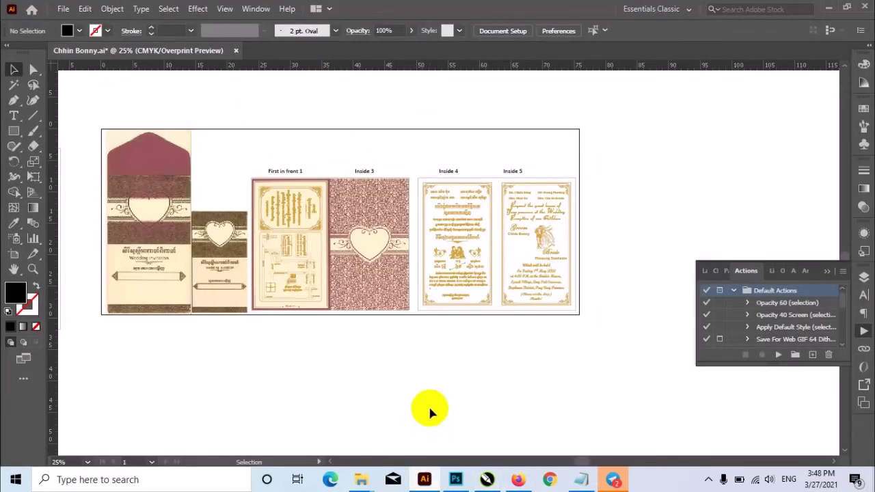
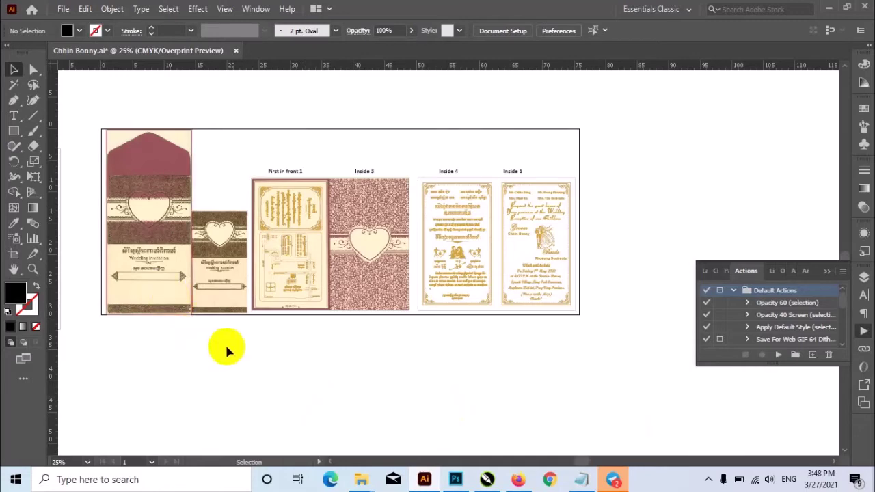
# Step: Marquee-select and delete the inside-page artwork, keeping the envelope and small card
pyautogui.moveTo(179, 281); pyautogui.dragTo(171, 348)
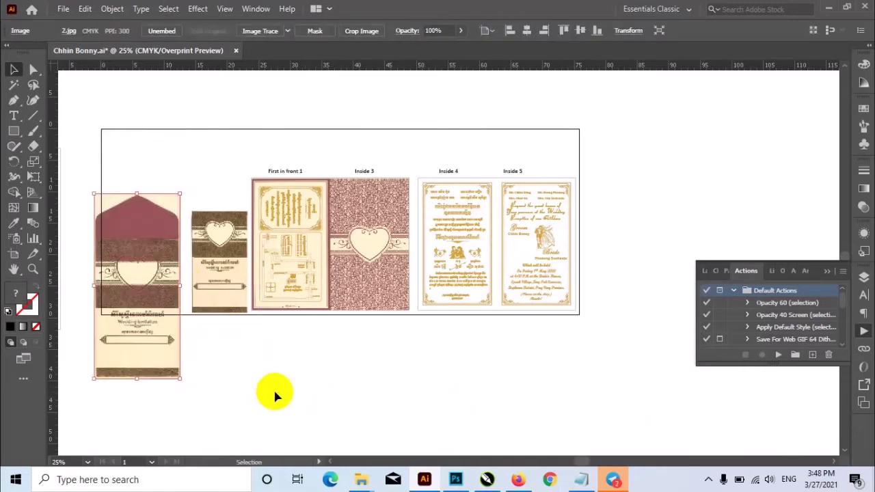
pyautogui.hotkey('ctrl', 'z')
pyautogui.moveTo(229, 350); pyautogui.dragTo(154, 280)
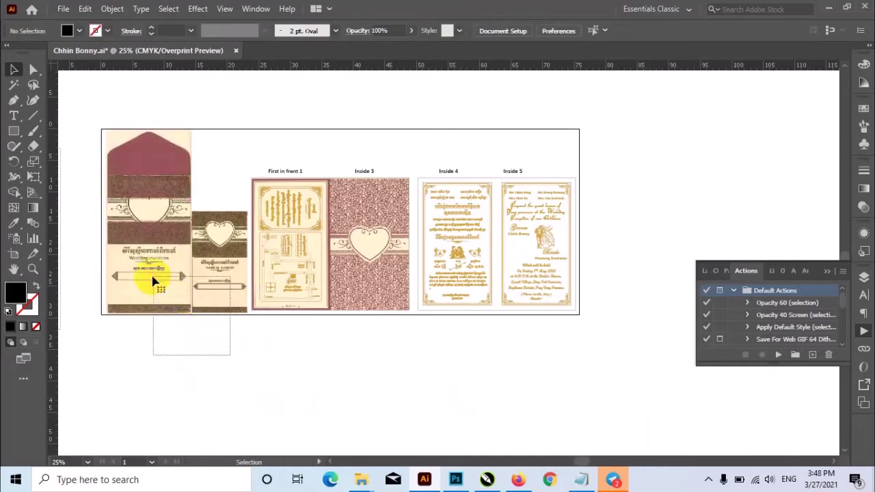
pyautogui.click(564, 384)
pyautogui.moveTo(629, 382); pyautogui.dragTo(262, 195)
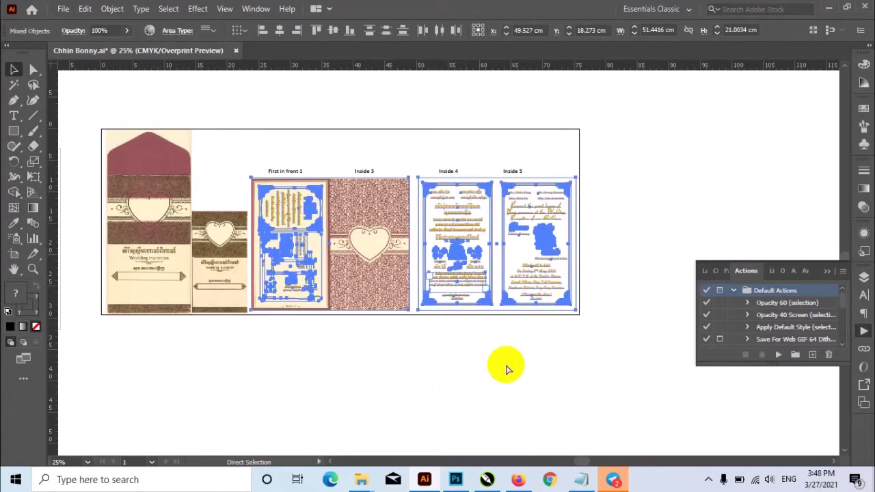
pyautogui.press('Delete')
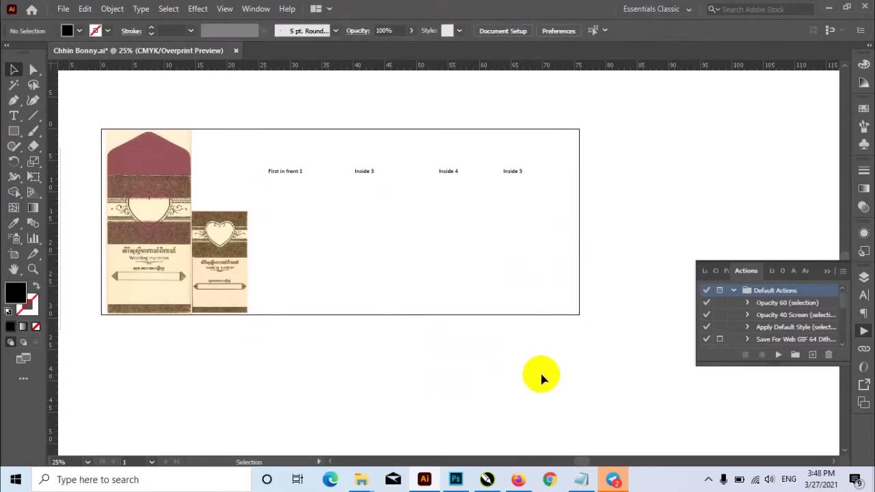
# Step: Start a new document from the A4 preset (210 x 297 mm, CMYK, 300 ppi)
pyautogui.click(63, 9)
pyautogui.press('Escape')
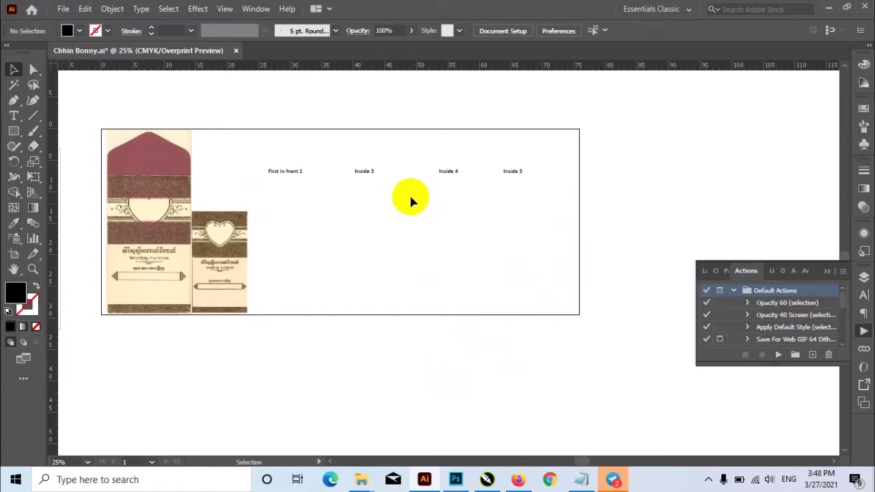
pyautogui.hotkey('ctrl', 'n')
# Step: Create a new A4 document
pyautogui.click(170, 133)
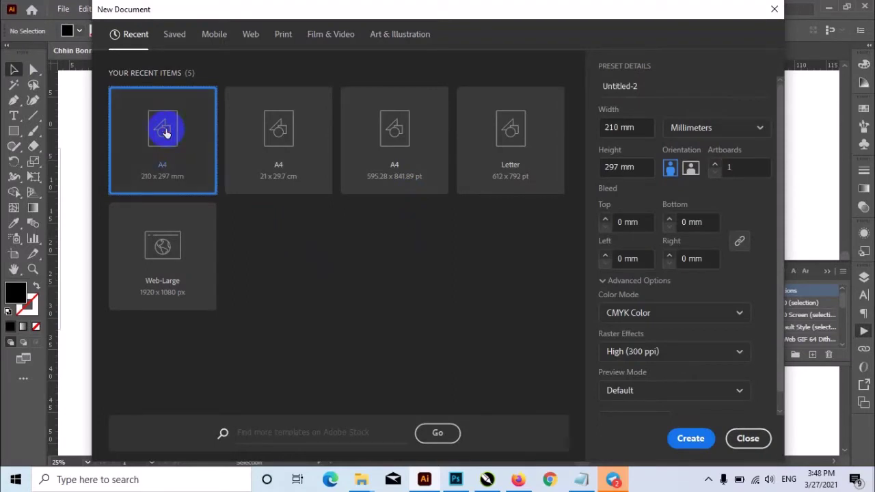
pyautogui.click(689, 438)
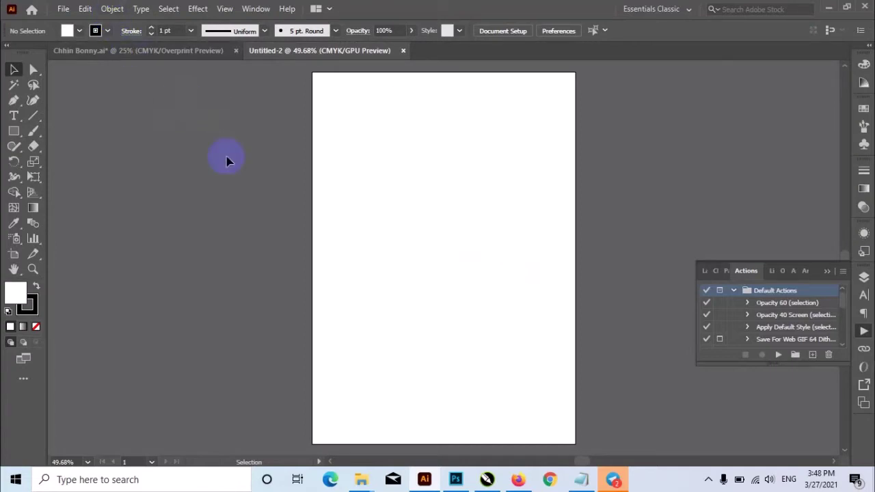
pyautogui.press('o')
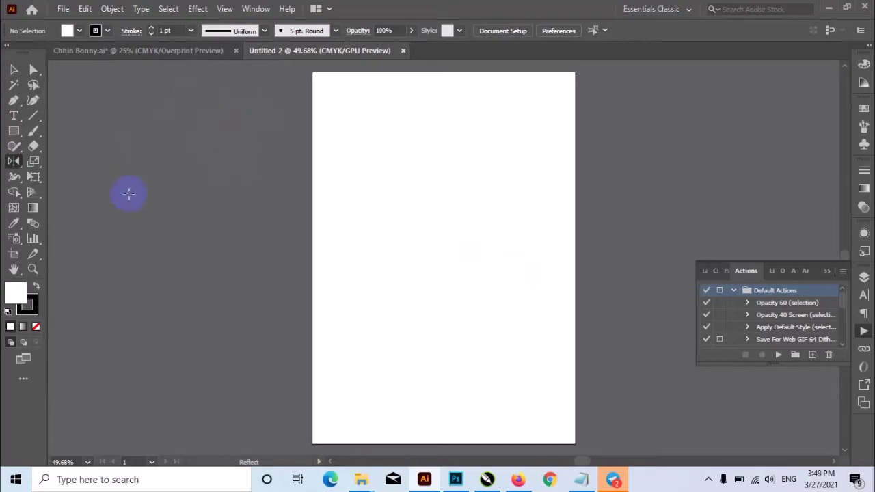
pyautogui.click(15, 72)
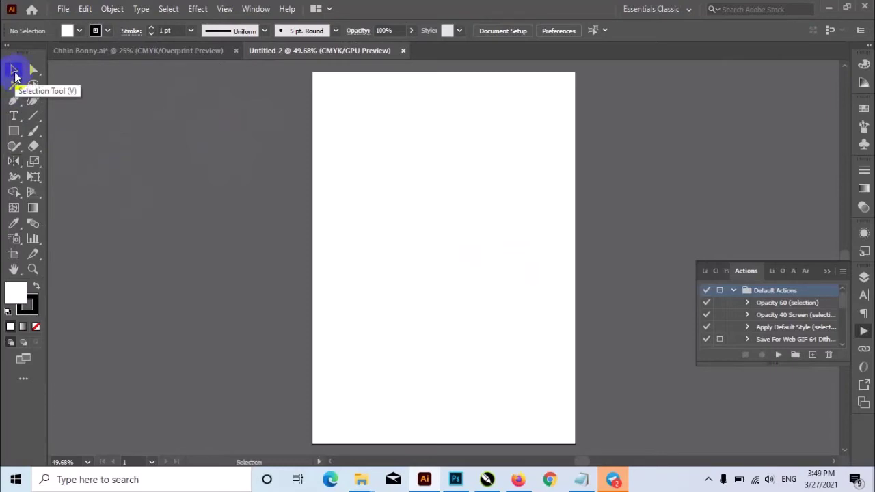
# Step: Make the artboard landscape 297 x 210 mm and paste the inside-page artwork
pyautogui.hotkey('shift', 'o')
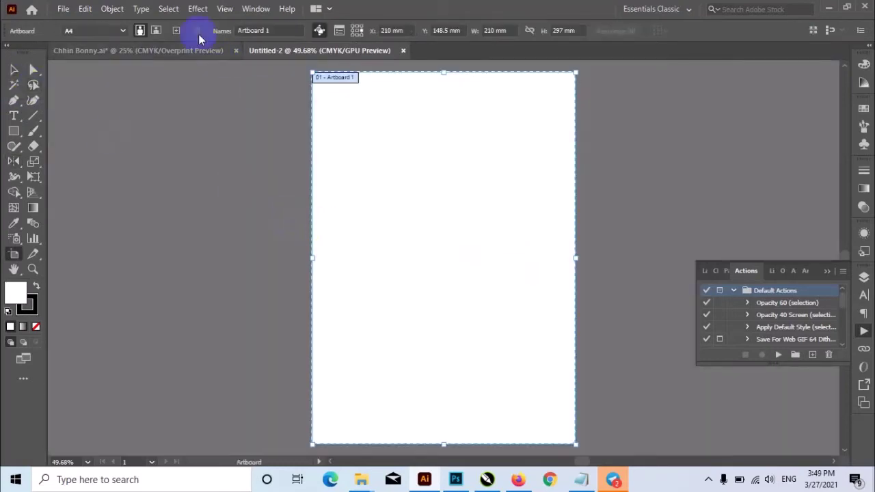
pyautogui.click(156, 31)
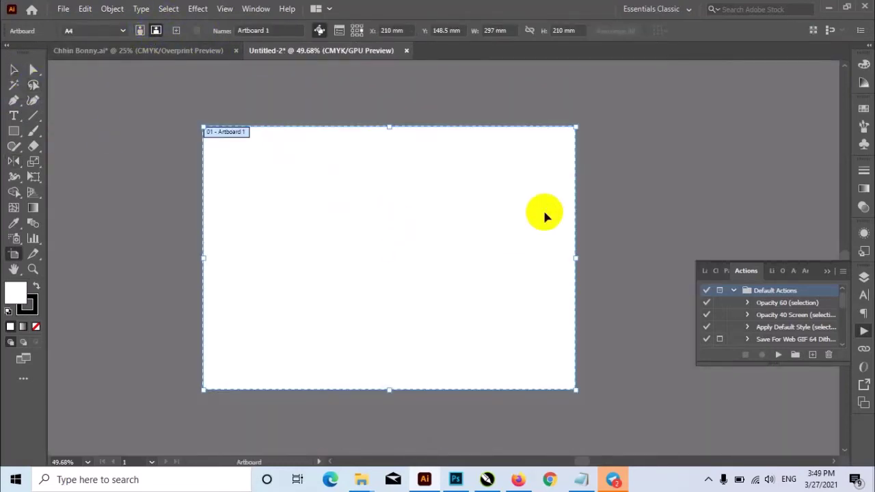
pyautogui.press('Escape')
pyautogui.click(668, 176)
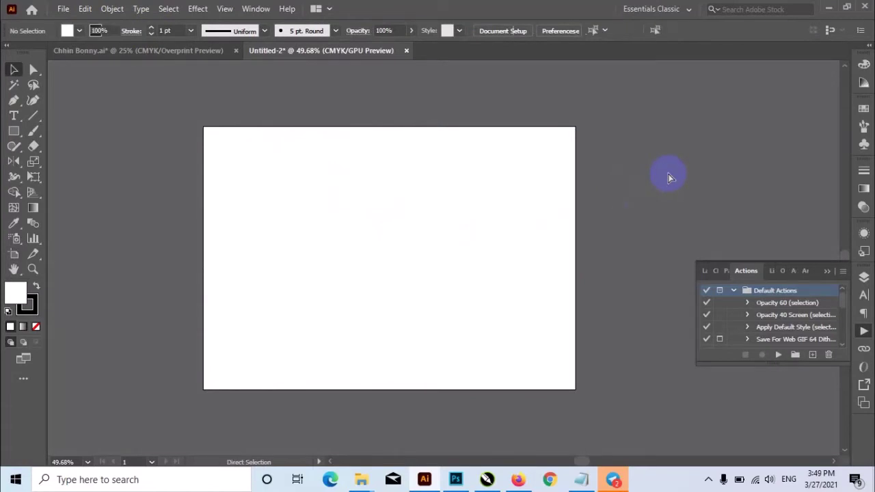
pyautogui.hotkey('ctrl', 'v')
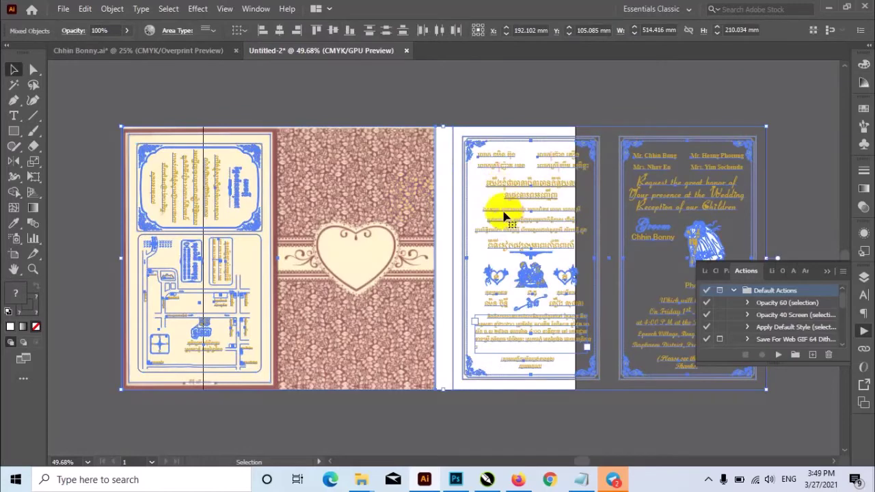
# Step: Shift the two pasted invitation cards right onto the artboard and zoom in
pyautogui.moveTo(478, 253); pyautogui.dragTo(377, 270)
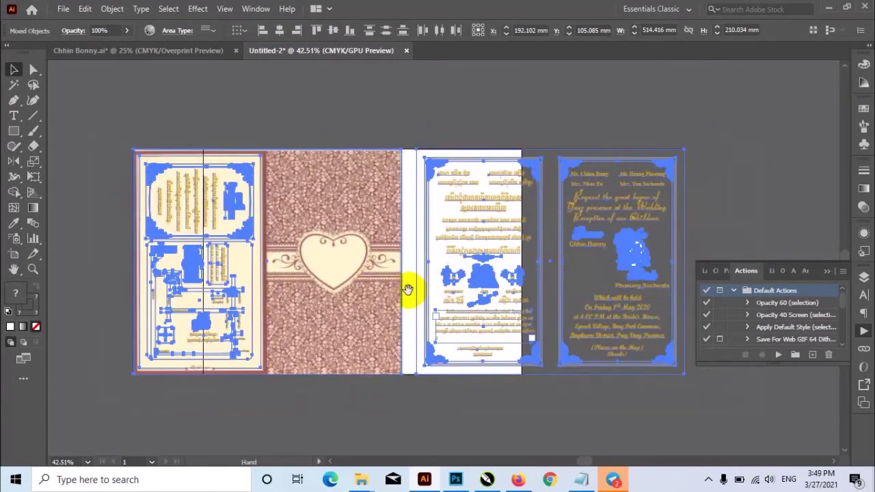
pyautogui.moveTo(406, 290)
pyautogui.mouseDown()
pyautogui.moveTo(447, 283)
pyautogui.moveTo(259, 255)
pyautogui.moveTo(214, 287)
pyautogui.mouseUp()
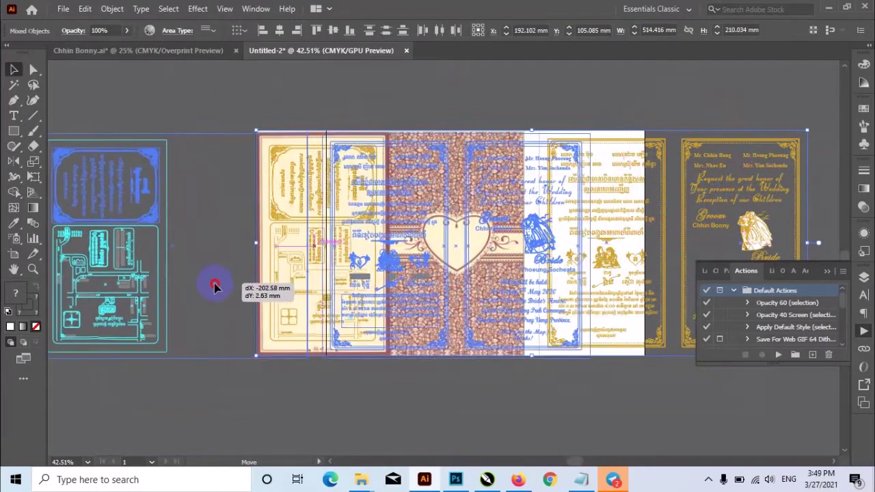
pyautogui.click(658, 113)
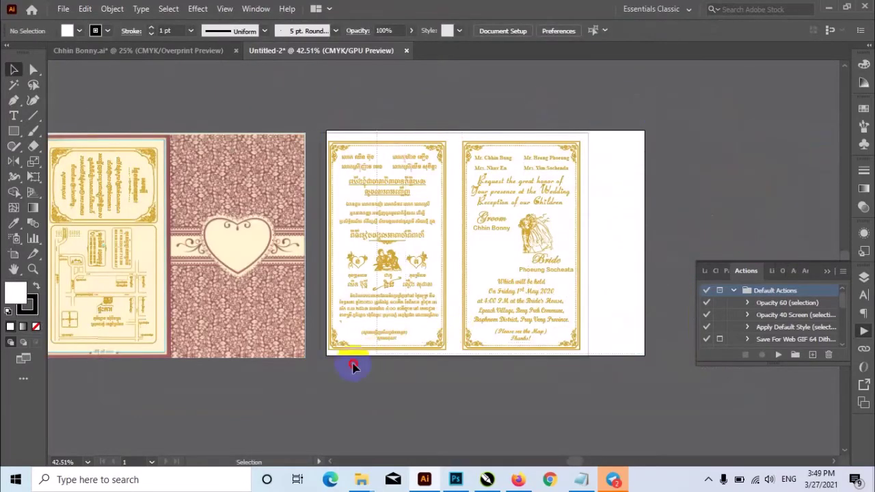
pyautogui.click(353, 332)
pyautogui.moveTo(403, 260); pyautogui.dragTo(419, 264)
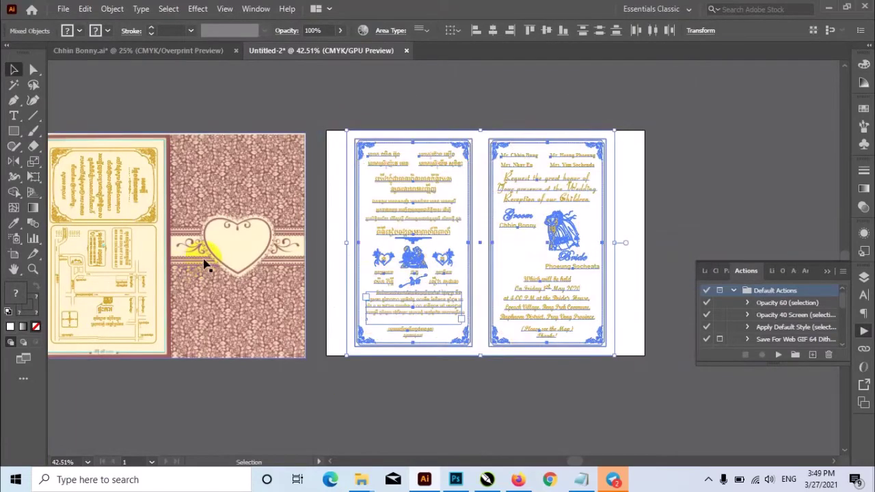
pyautogui.click(512, 397)
pyautogui.moveTo(324, 128)
pyautogui.mouseDown()
pyautogui.moveTo(536, 265)
pyautogui.moveTo(391, 274)
pyautogui.mouseUp()
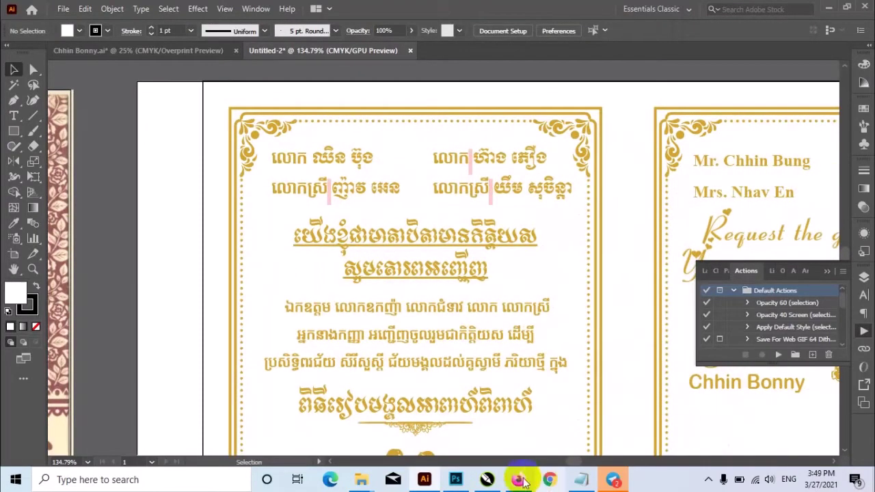
# Step: Copy the handwritten-names photo from the Firefox page
pyautogui.click(613, 479)
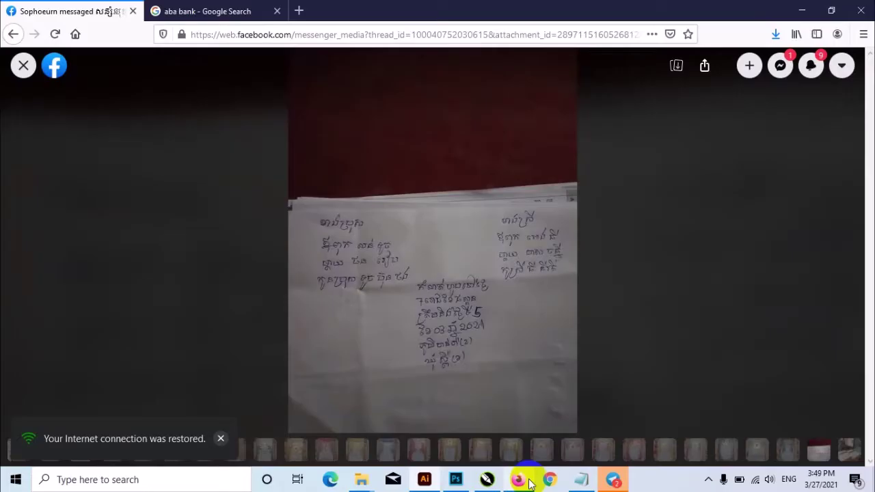
pyautogui.rightClick(526, 266)
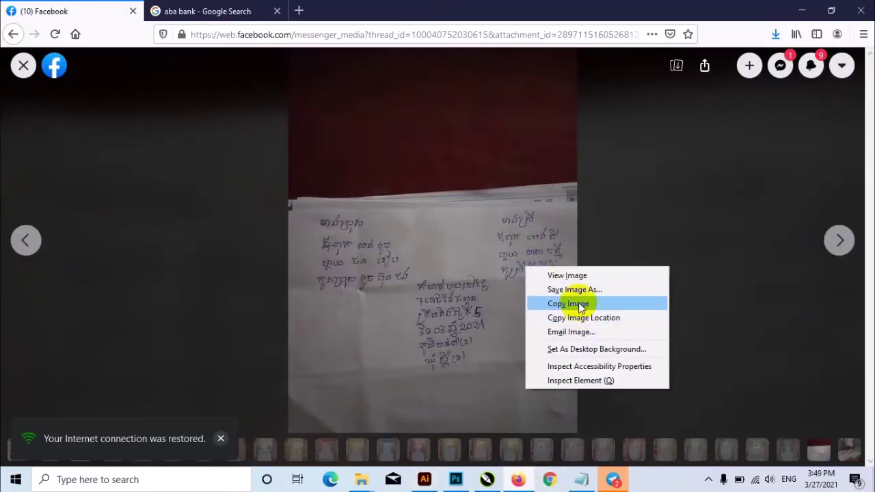
pyautogui.click(579, 304)
pyautogui.click(424, 479)
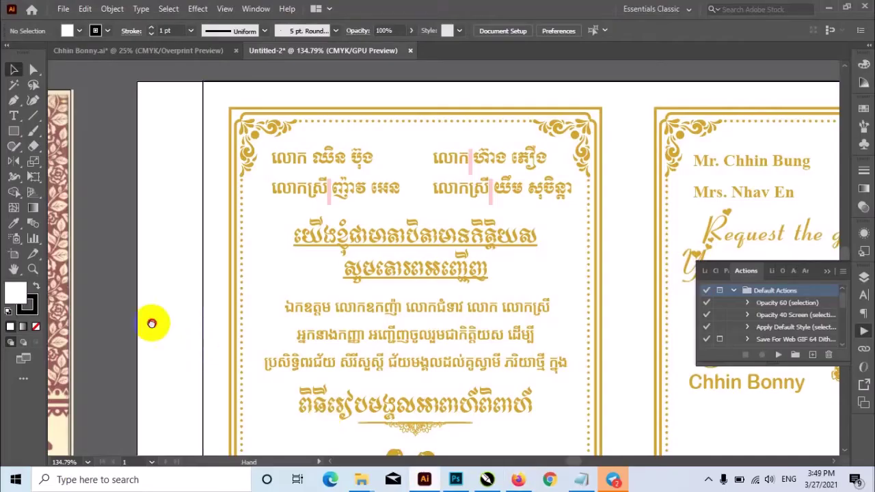
pyautogui.moveTo(152, 324); pyautogui.dragTo(250, 347)
# Step: Paste the handwritten photo at about half size and highlight a word in the Khmer names
pyautogui.hotkey('ctrl', 'v')
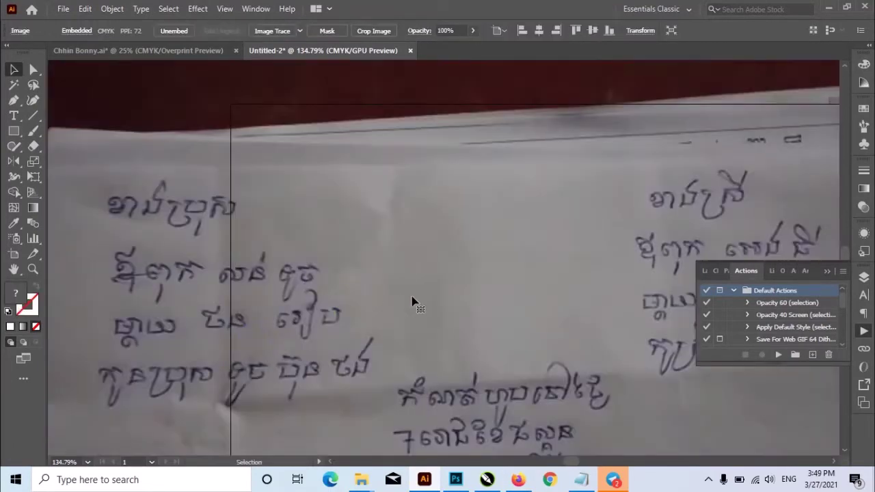
pyautogui.moveTo(419, 280)
pyautogui.mouseDown()
pyautogui.moveTo(573, 151)
pyautogui.moveTo(344, 146)
pyautogui.moveTo(445, 211)
pyautogui.moveTo(426, 191)
pyautogui.mouseUp()
pyautogui.scroll(-3, 328, 146)
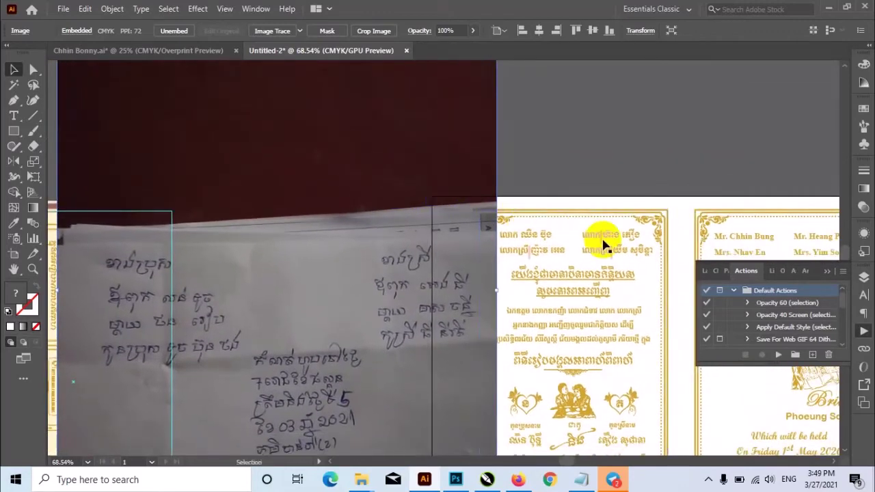
pyautogui.press('t')
pyautogui.moveTo(522, 235); pyautogui.dragTo(557, 235)
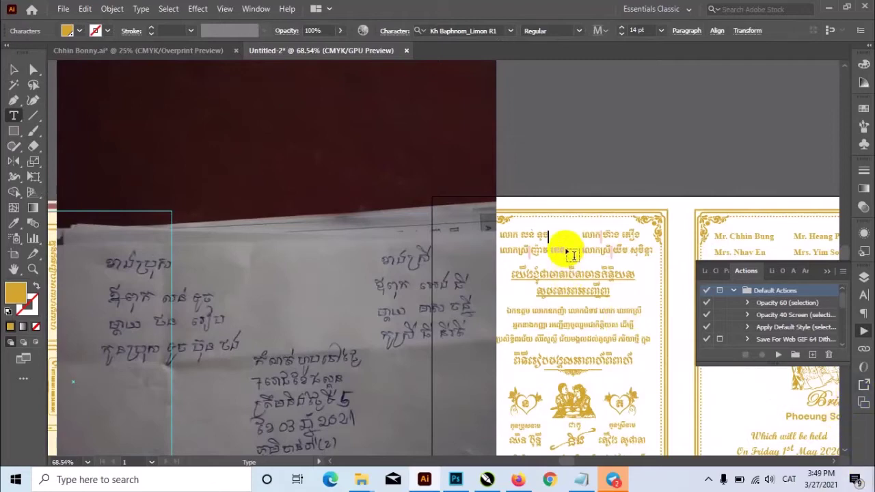
# Step: Retype the right-hand column's two parents' Khmer names to match the handwritten note
pyautogui.moveTo(564, 248); pyautogui.dragTo(533, 253)
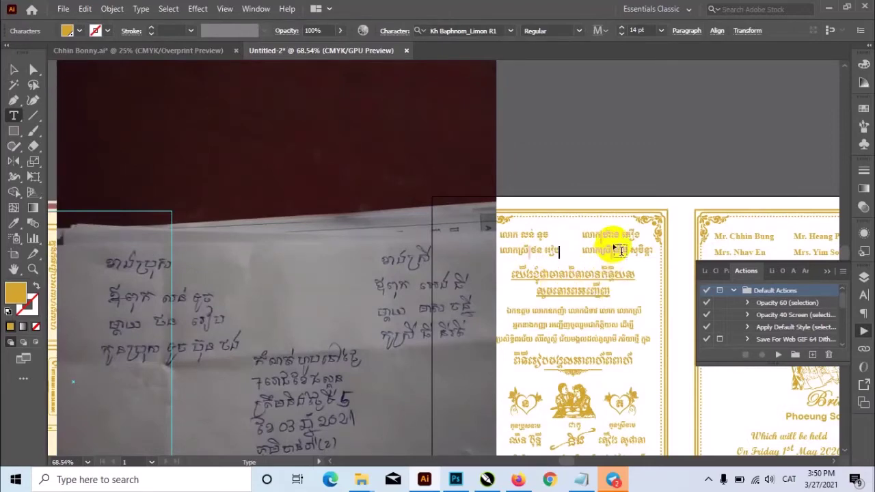
pyautogui.moveTo(608, 233); pyautogui.dragTo(641, 234)
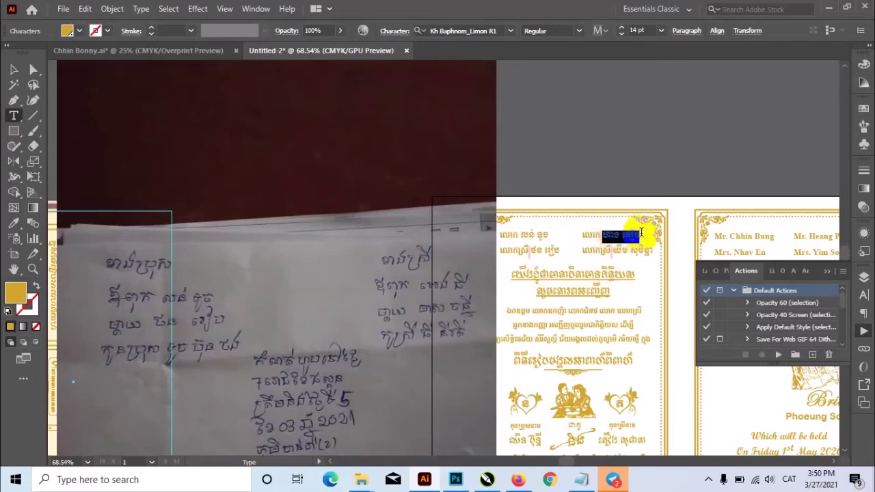
pyautogui.press('BackSpace')
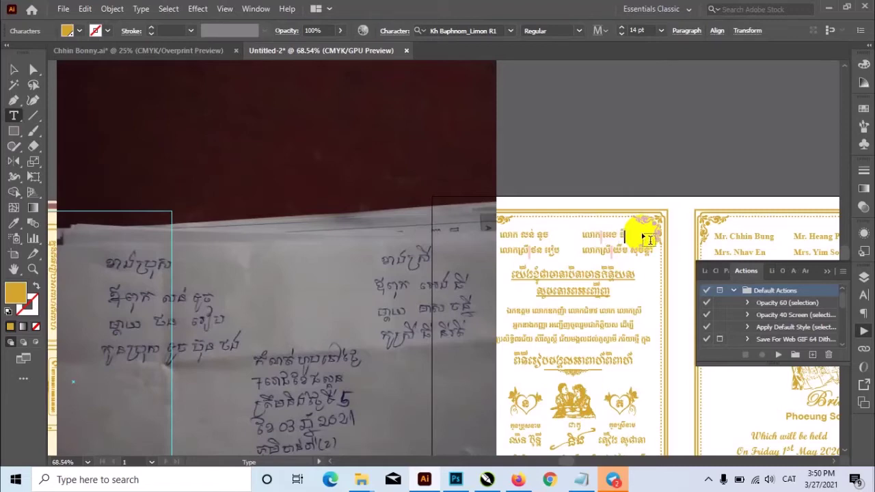
pyautogui.moveTo(613, 251); pyautogui.dragTo(656, 254)
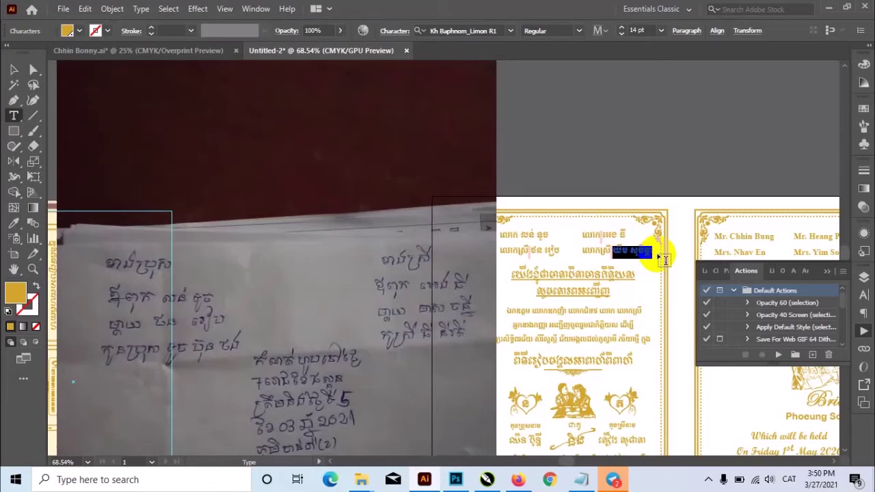
pyautogui.press('BackSpace')
pyautogui.write('ស ចន្ទី')
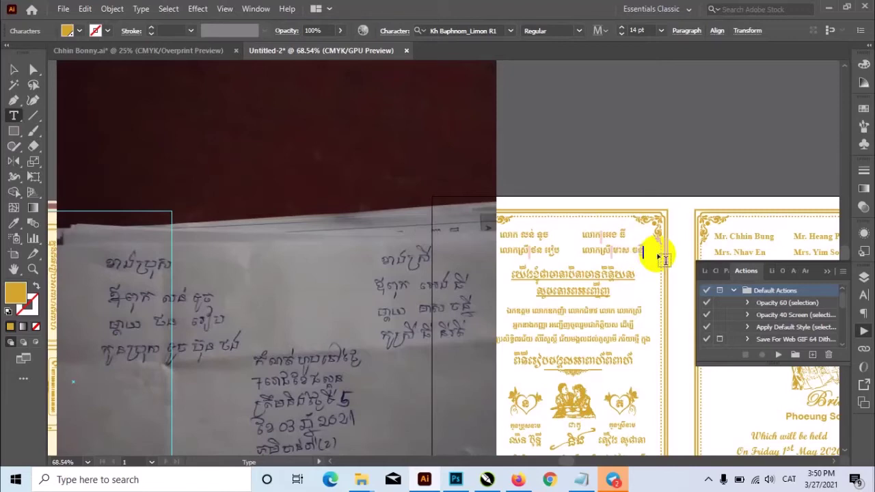
pyautogui.press('Escape')
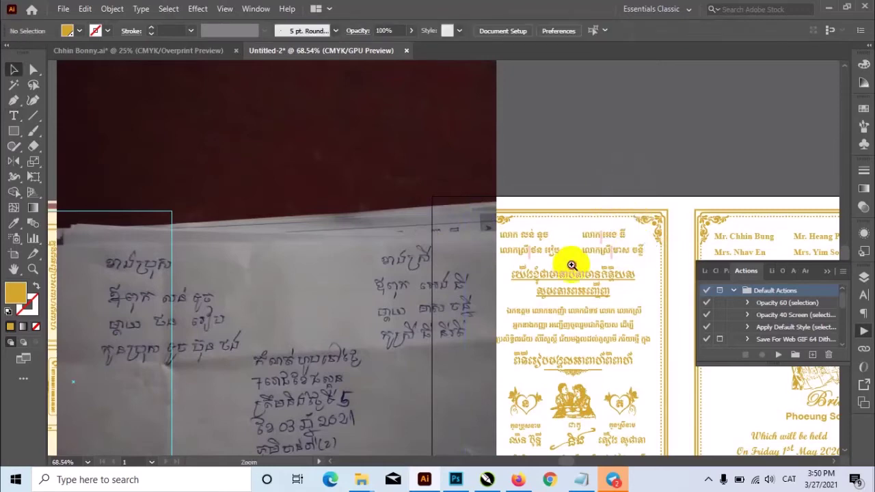
pyautogui.hotkey('ctrl', '=')
# Step: Delete the missing-glyph marks after ស្រី on the parents' name line
pyautogui.moveTo(613, 313); pyautogui.dragTo(342, 171)
pyautogui.scroll(2, 449, 217)
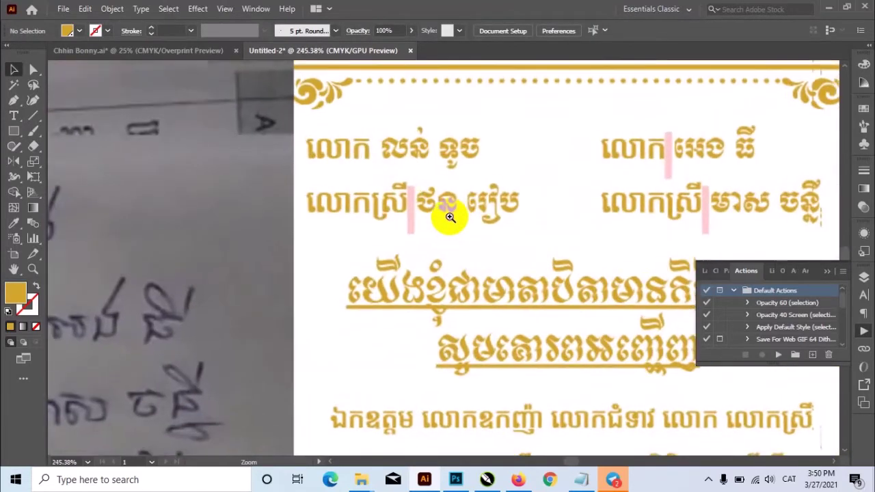
pyautogui.doubleClick(412, 202)
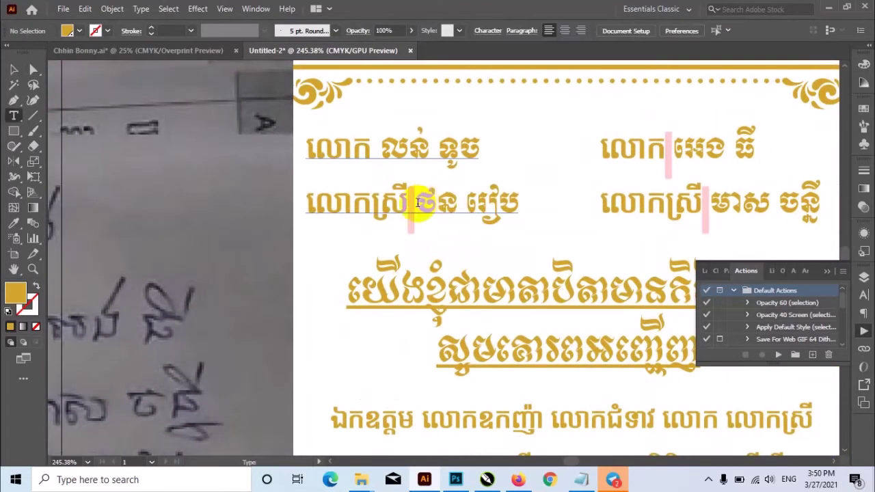
pyautogui.click(410, 203)
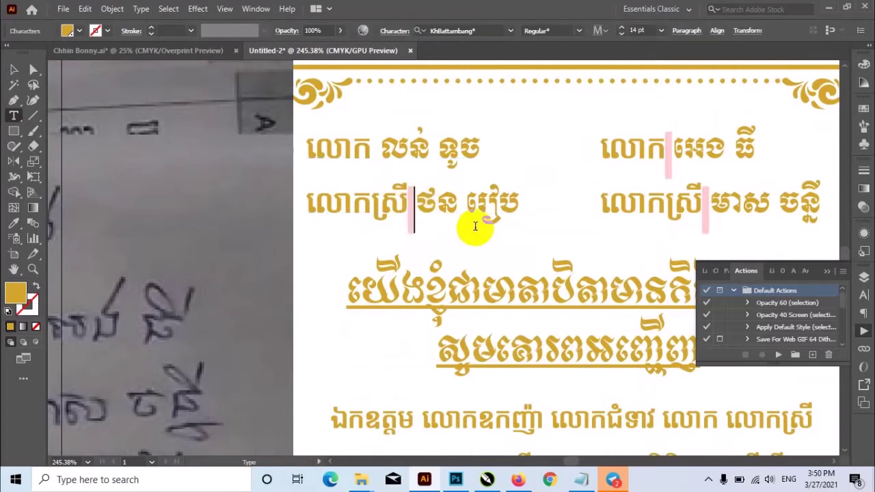
pyautogui.moveTo(419, 198); pyautogui.dragTo(408, 200)
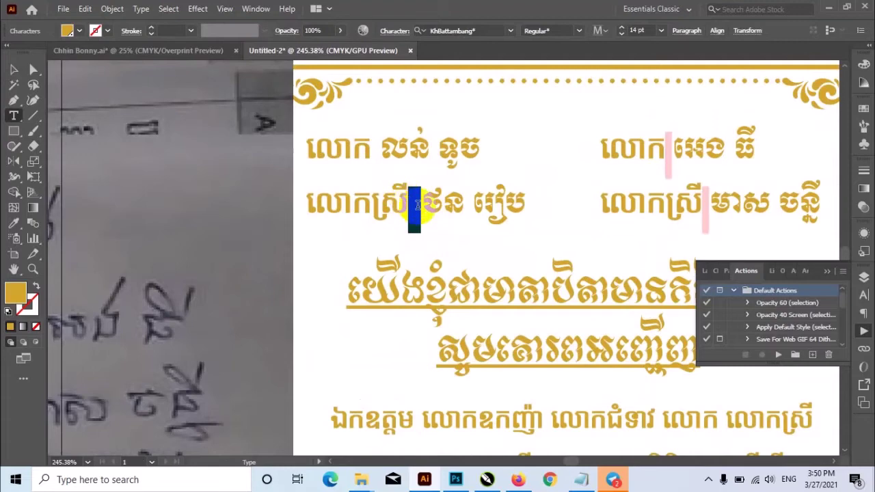
pyautogui.press('BackSpace')
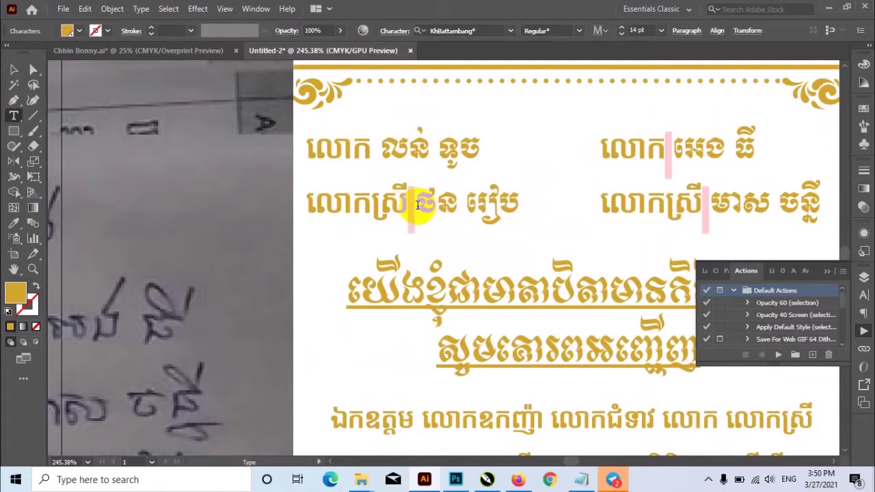
pyautogui.press('BackSpace')
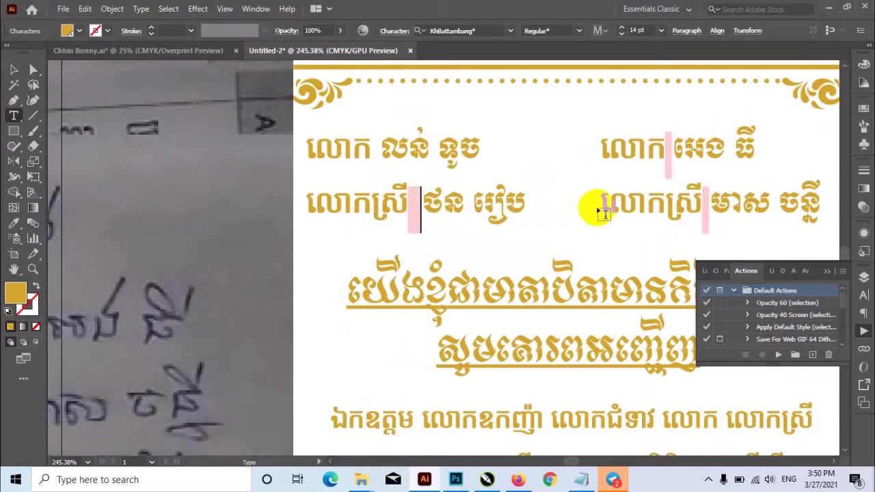
pyautogui.press('Escape')
pyautogui.scroll(-3, 416, 218)
pyautogui.moveTo(416, 221); pyautogui.dragTo(476, 273)
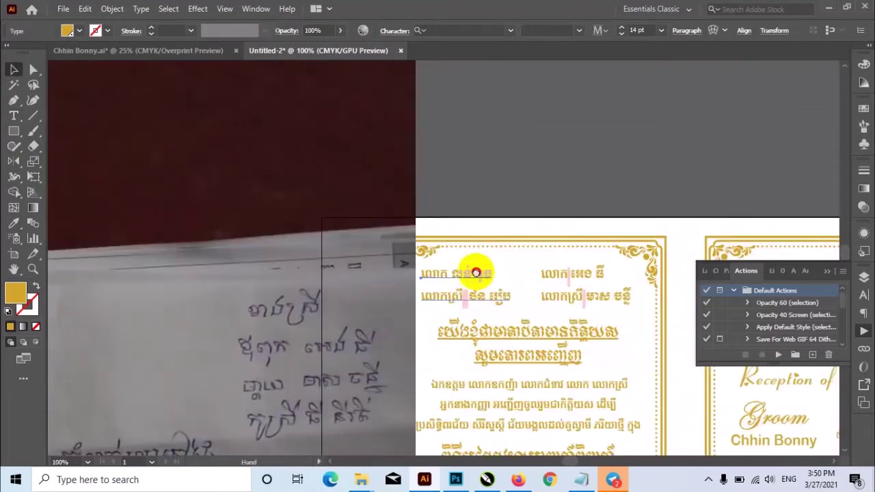
pyautogui.scroll(5, 476, 272)
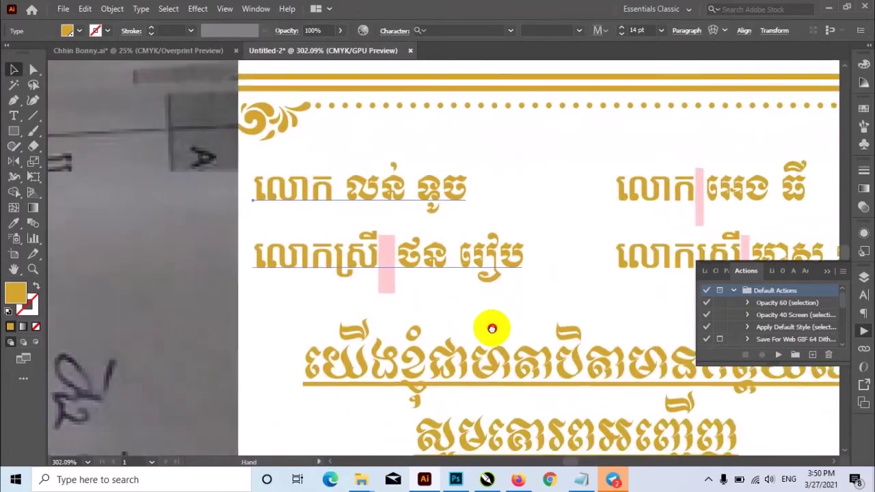
# Step: Replace the first line's missing-glyph mark with a space and restore ស្រី in លោកស្រី
pyautogui.press('t')
pyautogui.click(326, 184)
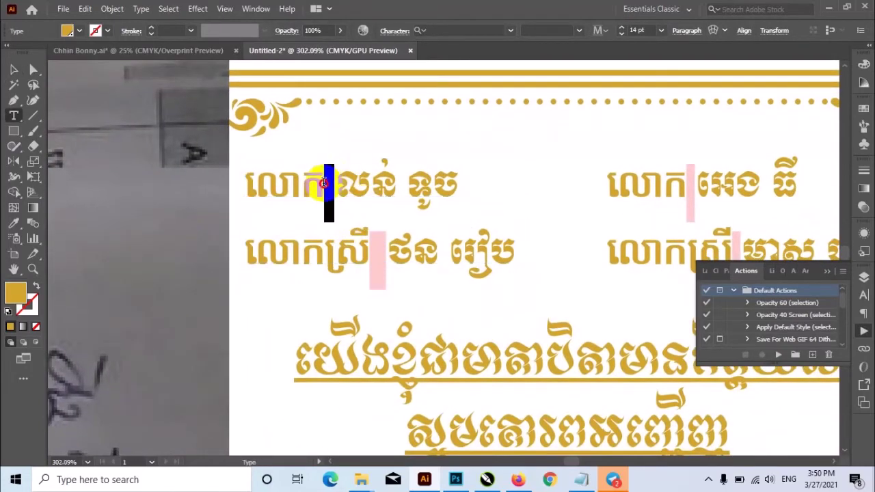
pyautogui.moveTo(385, 254); pyautogui.dragTo(371, 253)
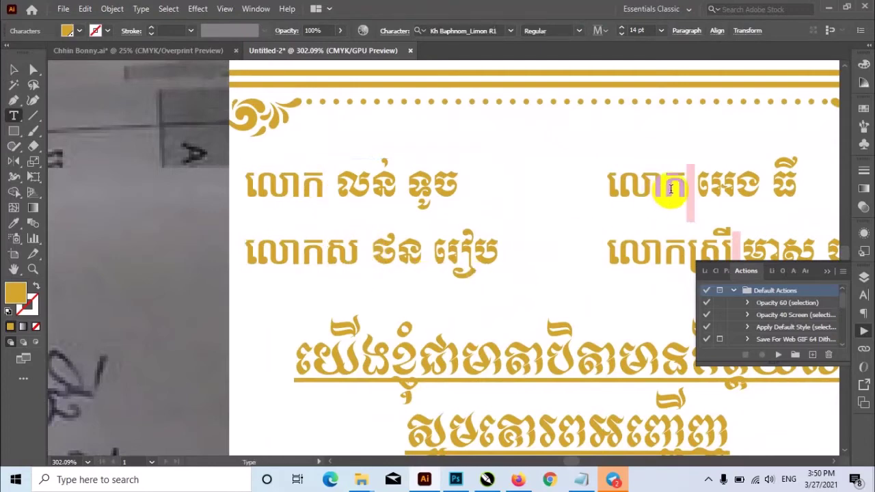
pyautogui.press('Left')
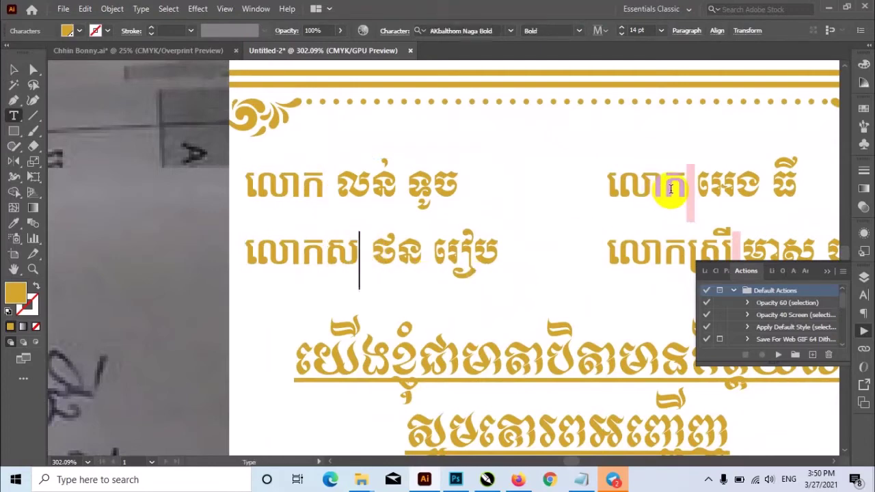
pyautogui.hotkey('alt', 'shift')
pyautogui.write('ស្')
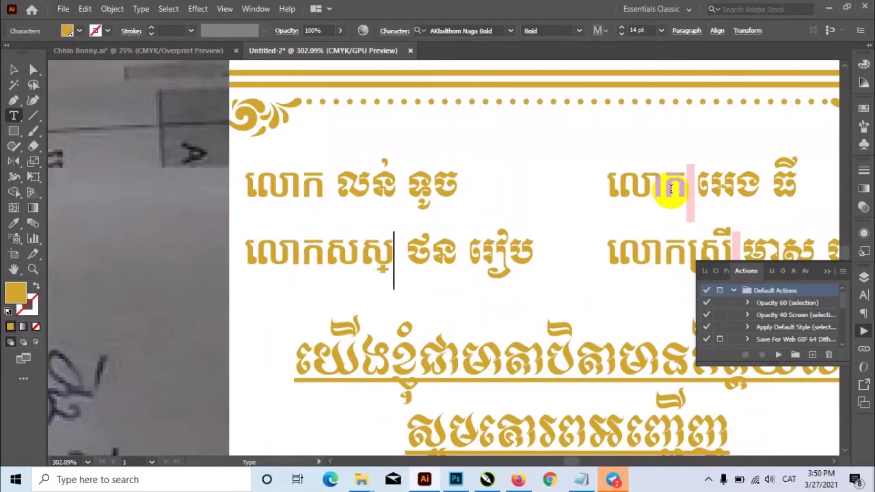
pyautogui.press('BackSpace')
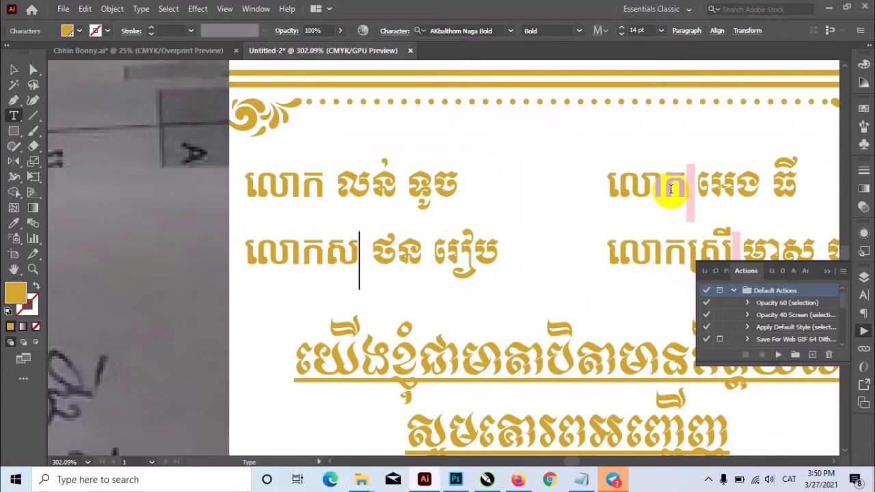
pyautogui.write('្រី')
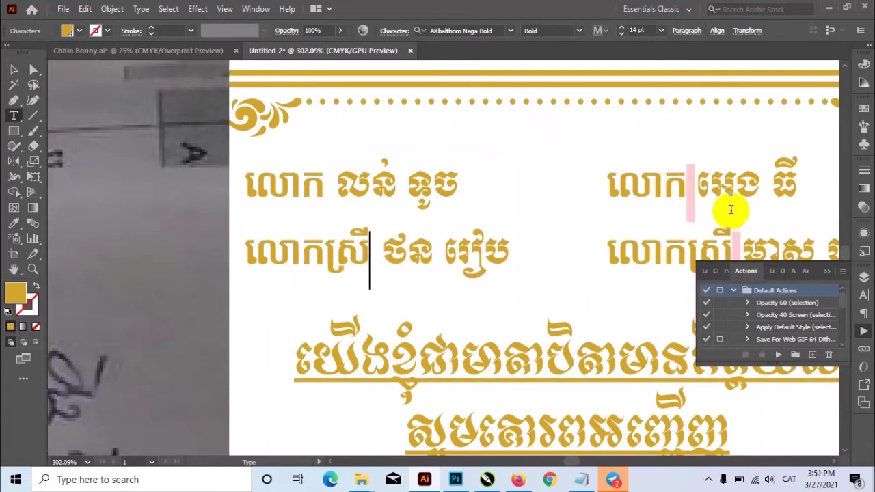
# Step: Clear the missing-glyph marks in the right-hand name column
pyautogui.moveTo(692, 183); pyautogui.dragTo(682, 183)
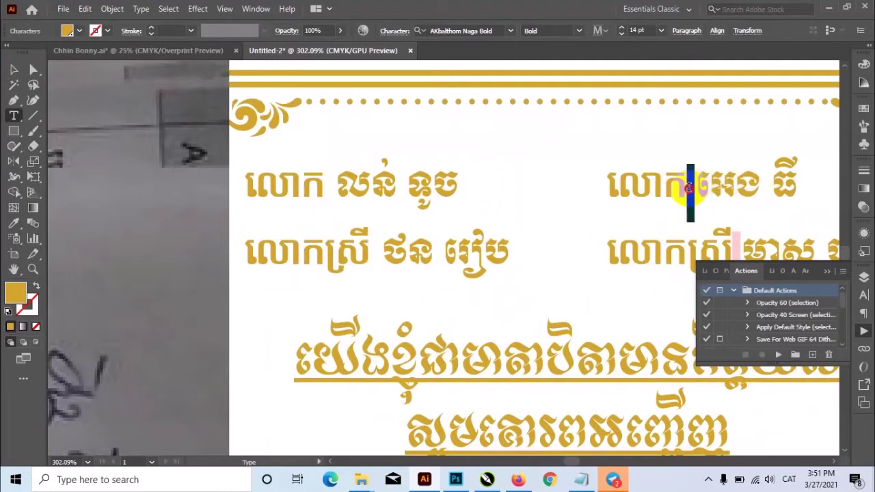
pyautogui.scroll(-1, 716, 207)
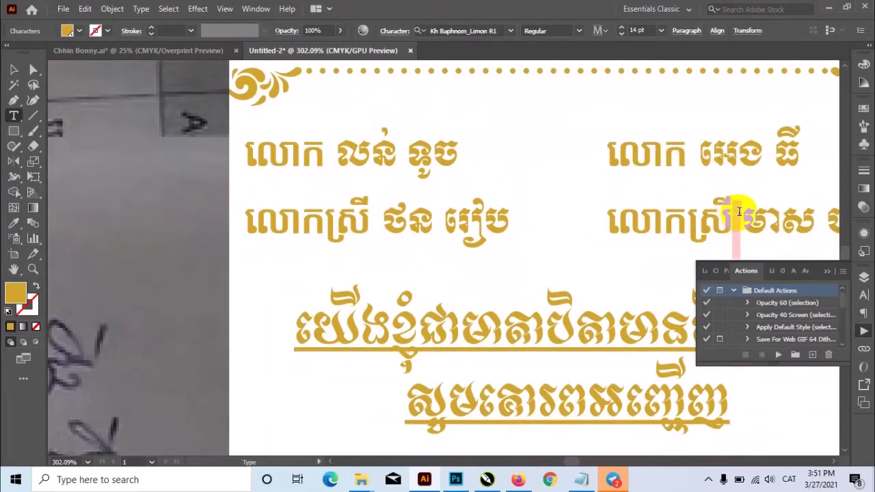
pyautogui.moveTo(731, 217); pyautogui.dragTo(742, 220)
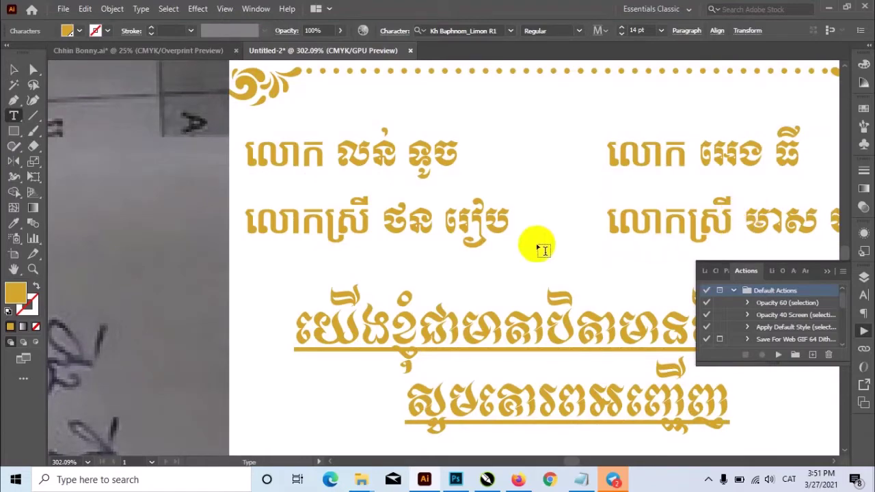
pyautogui.scroll(-2, 537, 248)
pyautogui.press('Escape')
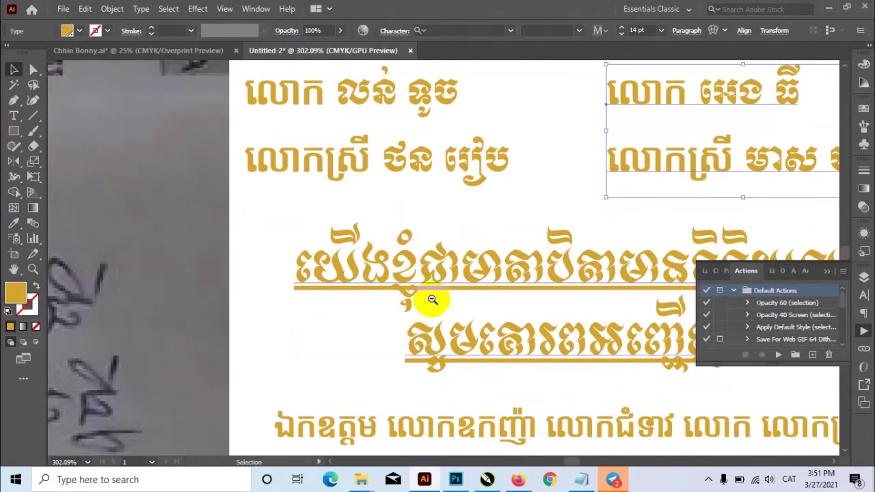
pyautogui.hotkey('ctrl', '-')
pyautogui.hotkey('ctrl', '-')
pyautogui.moveTo(455, 277); pyautogui.dragTo(504, 219)
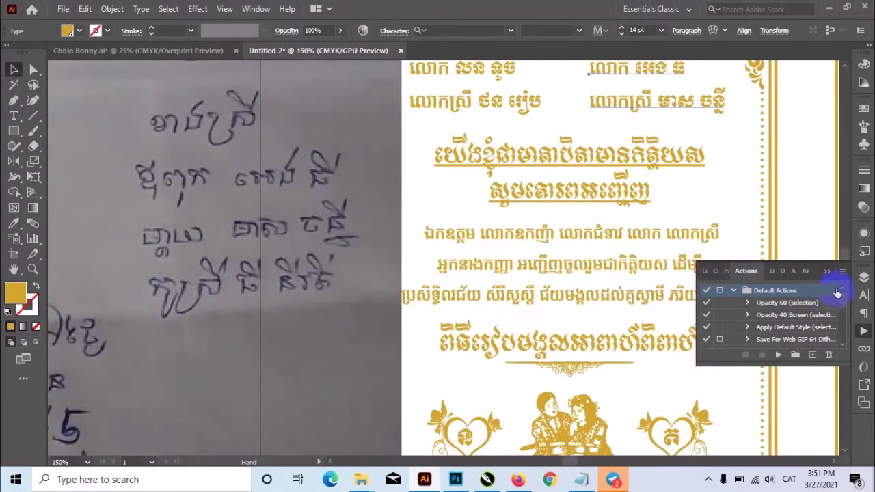
# Step: Replace the right heart's letter with the letter from the left heart
pyautogui.click(825, 272)
pyautogui.scroll(-1, 560, 301)
pyautogui.hotkey('ctrl', '-')
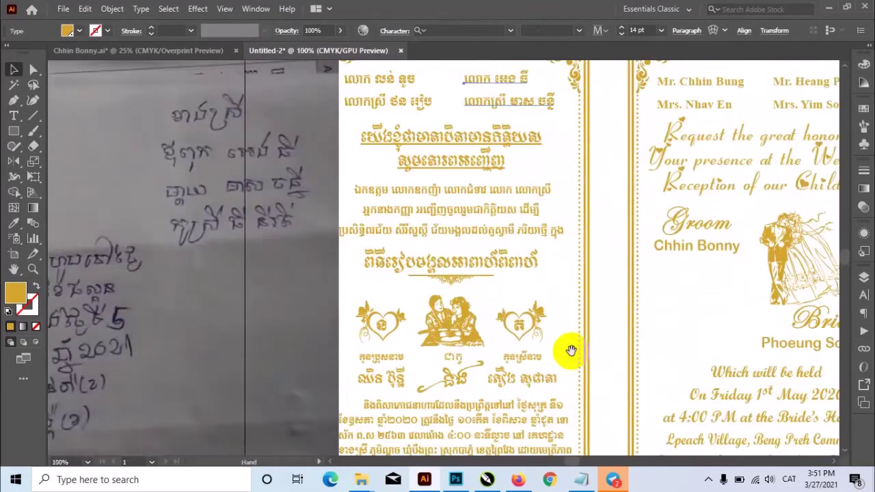
pyautogui.scroll(-1, 587, 308)
pyautogui.scroll(-3, 533, 267)
pyautogui.press('t')
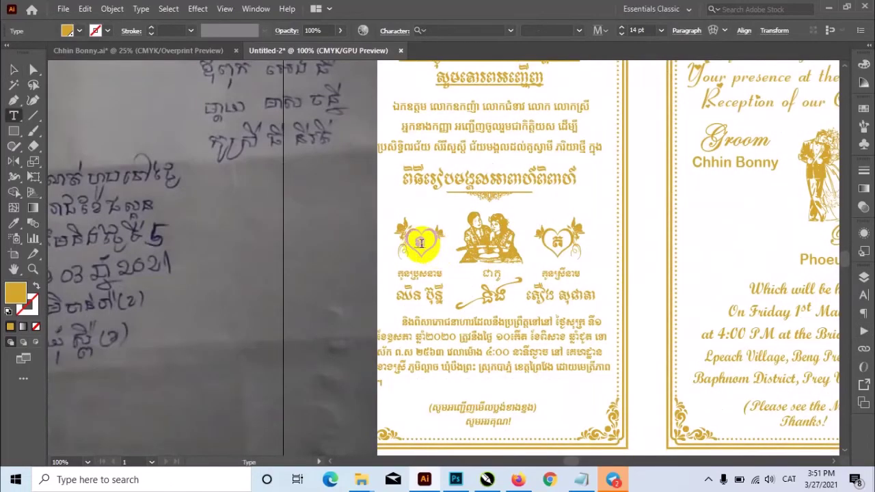
pyautogui.doubleClick(421, 243)
pyautogui.hotkey('ctrl', 'c')
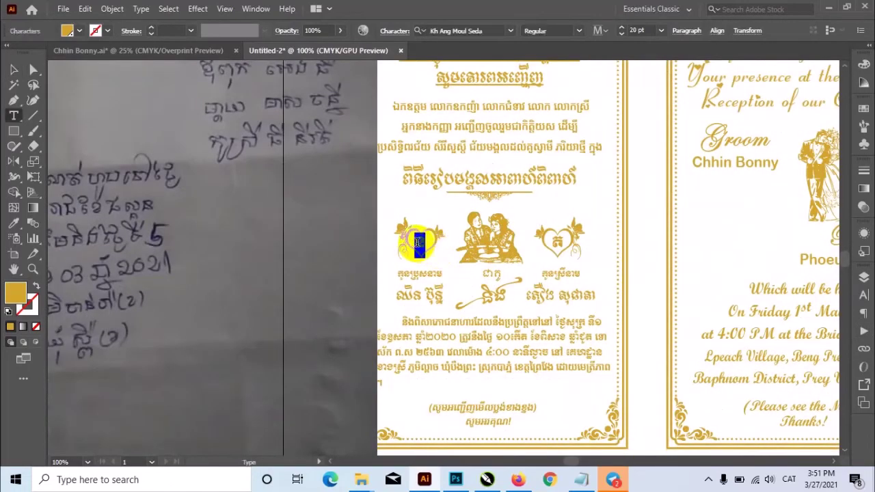
pyautogui.doubleClick(556, 243)
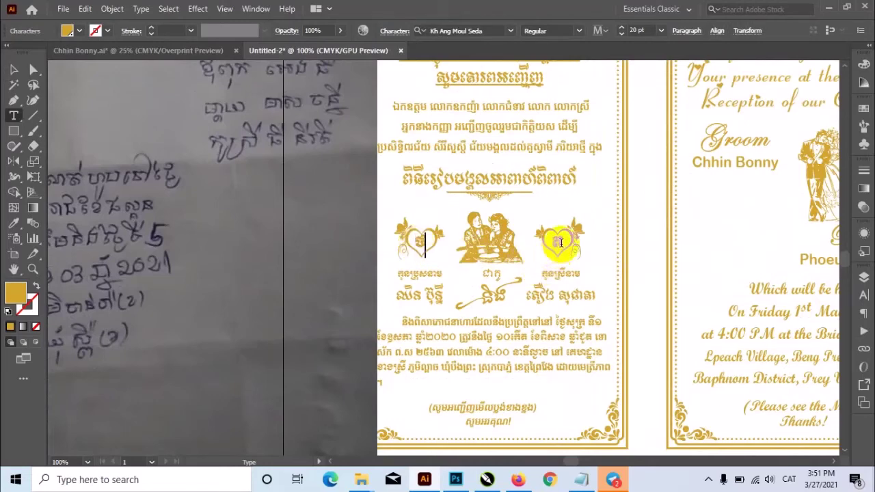
pyautogui.hotkey('ctrl', 'v')
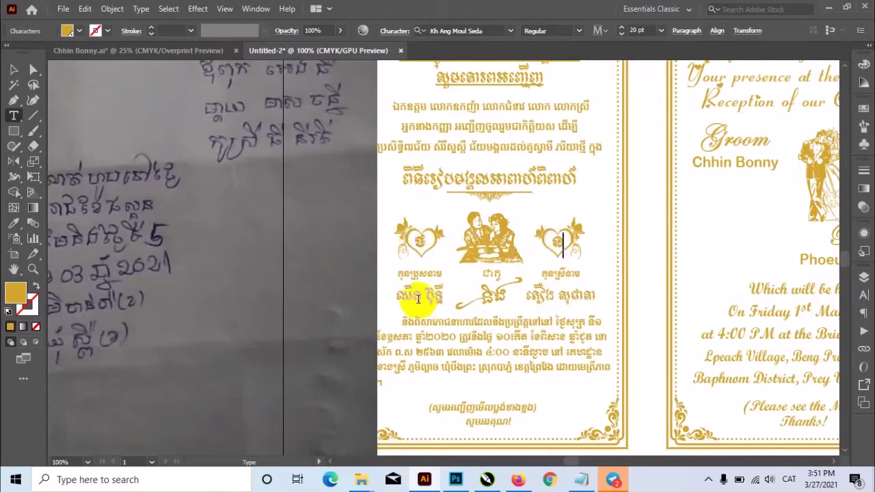
# Step: Retype the groom's and bride's Khmer names beneath the hearts to match the handwritten note
pyautogui.click(413, 296)
pyautogui.hotkey('ctrl', 'a')
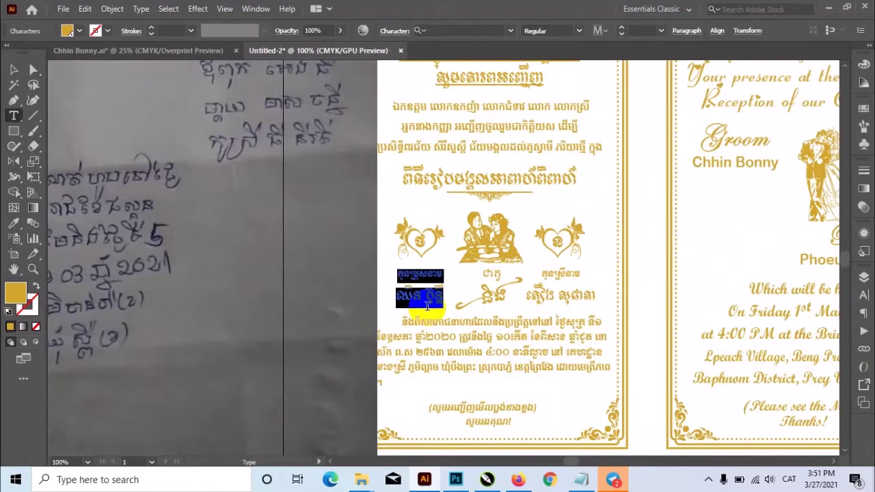
pyautogui.click(423, 299)
pyautogui.moveTo(396, 293); pyautogui.dragTo(469, 296)
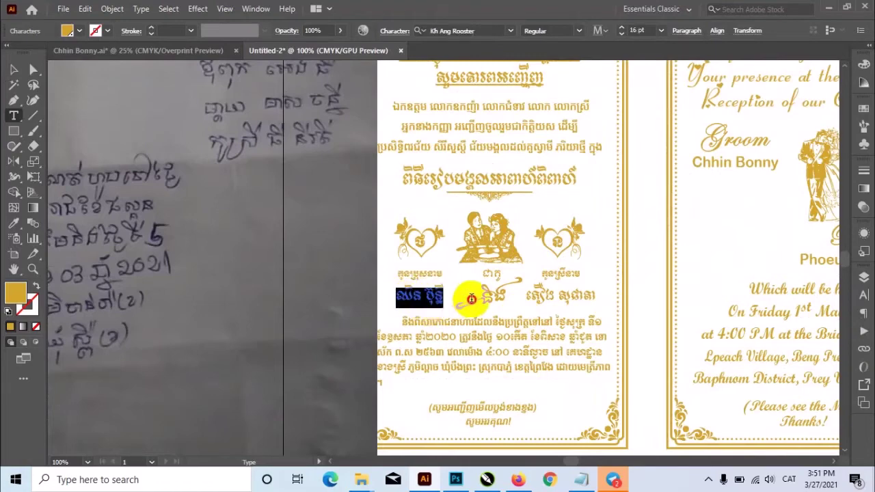
pyautogui.write('ទូច ឬ')
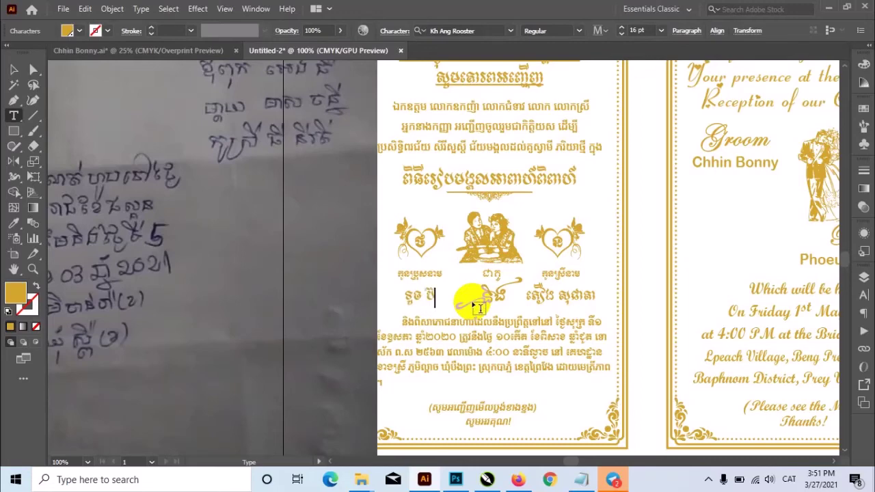
pyautogui.write('៊ុនថេង')
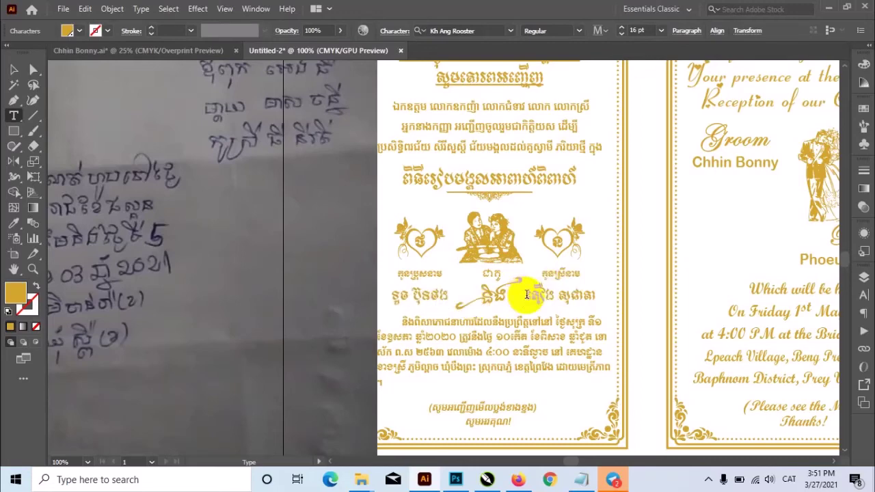
pyautogui.moveTo(525, 296); pyautogui.dragTo(621, 297)
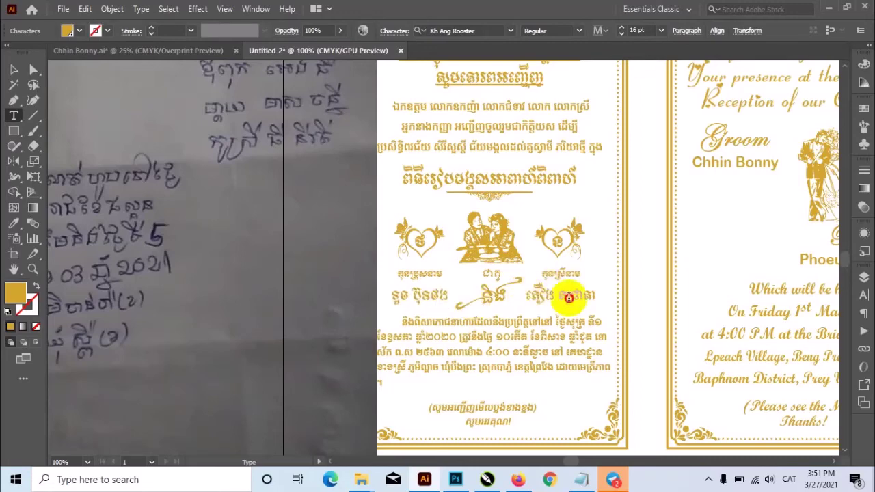
pyautogui.press('BackSpace')
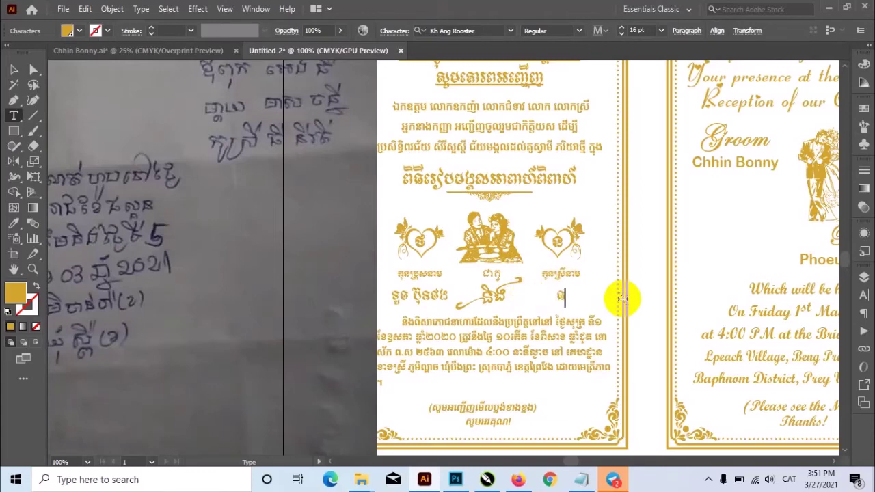
pyautogui.write('ធី ធីរ')
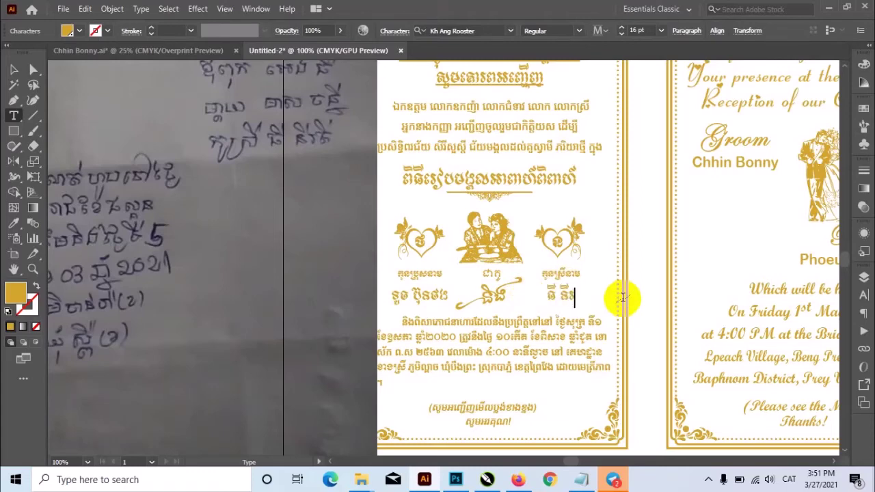
pyautogui.write('ស')
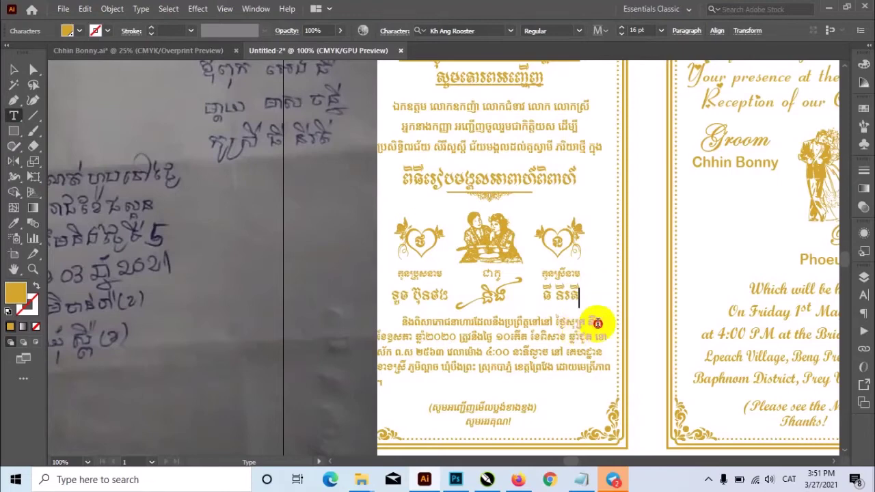
pyautogui.moveTo(597, 322); pyautogui.dragTo(603, 322)
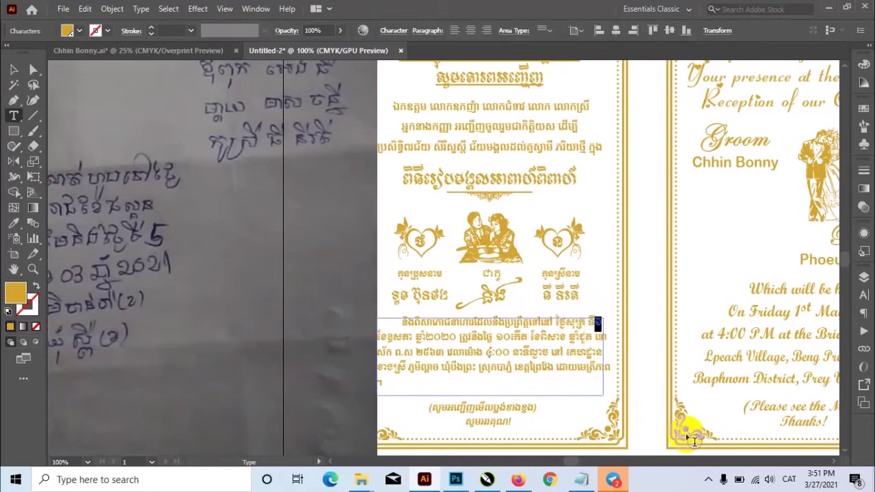
# Step: Change the day to ០៨ and the month and year to ខែមីនា ឆ្នាំ២០២១
pyautogui.write('០៨')
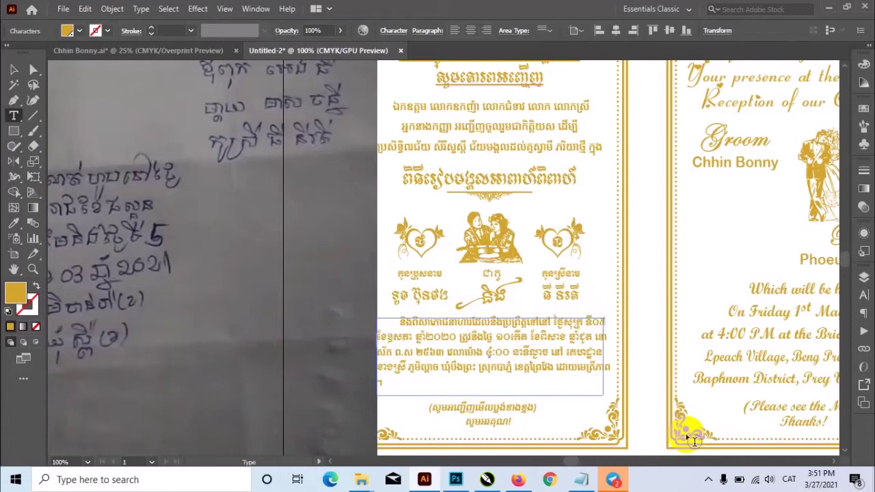
pyautogui.hotkey('shift', 'Right')
pyautogui.hotkey('shift', 'Right')
pyautogui.hotkey('shift', 'Right')
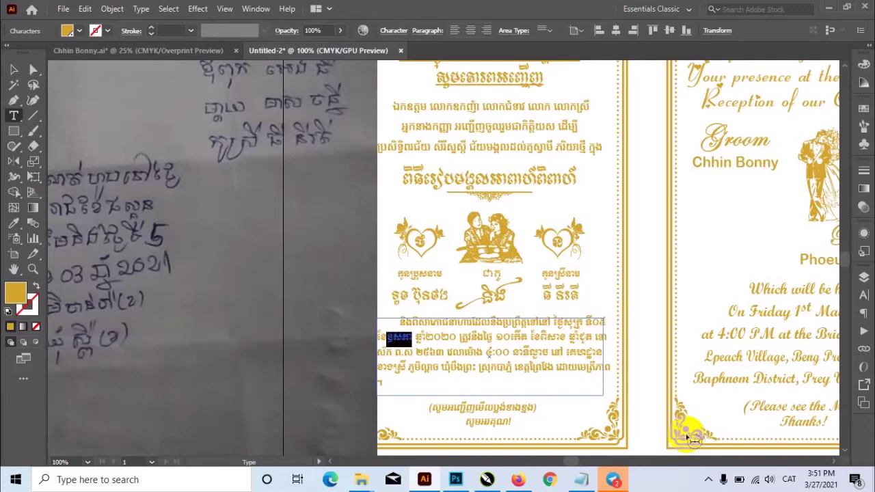
pyautogui.press('BackSpace')
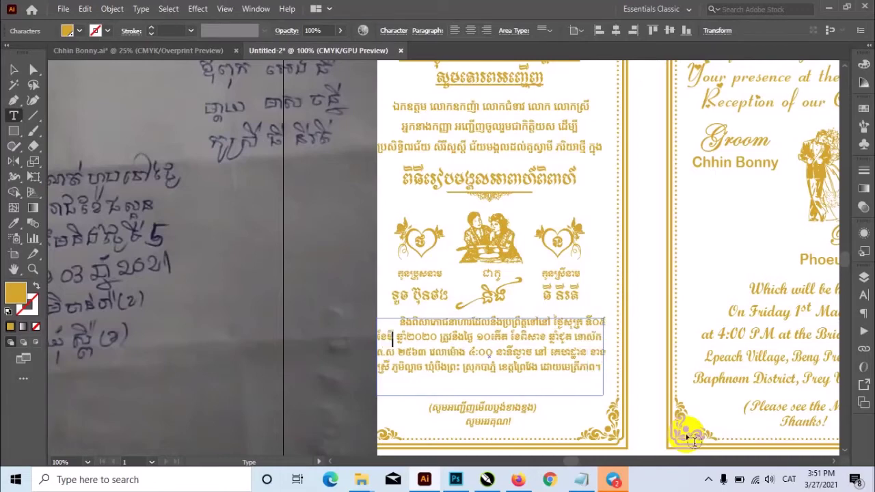
pyautogui.write('នា')
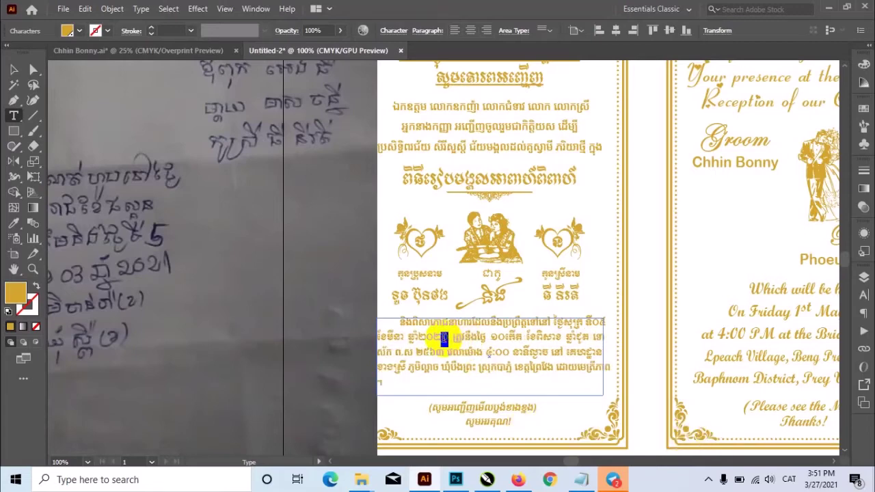
pyautogui.write('១')
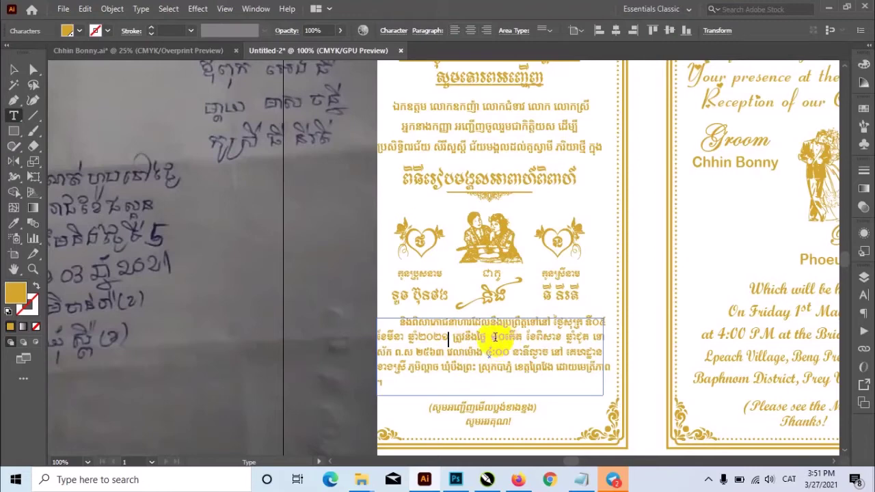
# Step: Set the lunar date to ៨រោច, month ផល្គុន, and move the handwritten photo left
pyautogui.doubleClick(506, 338)
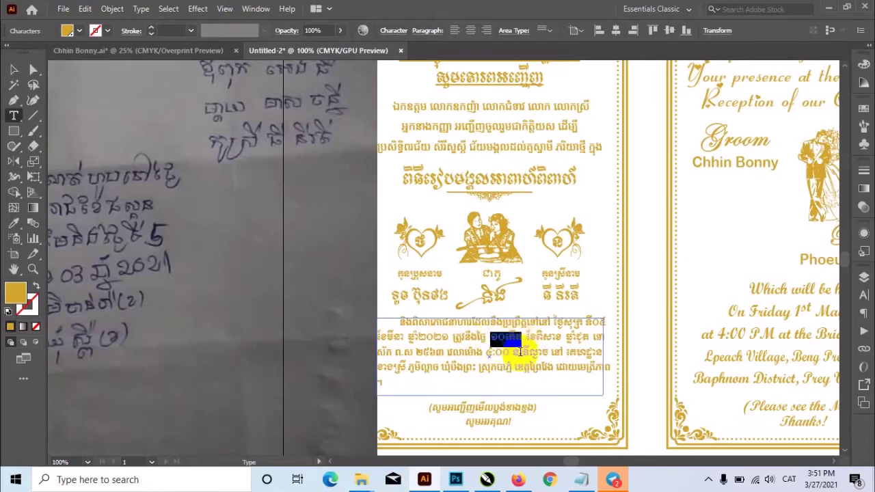
pyautogui.write('៨រោច')
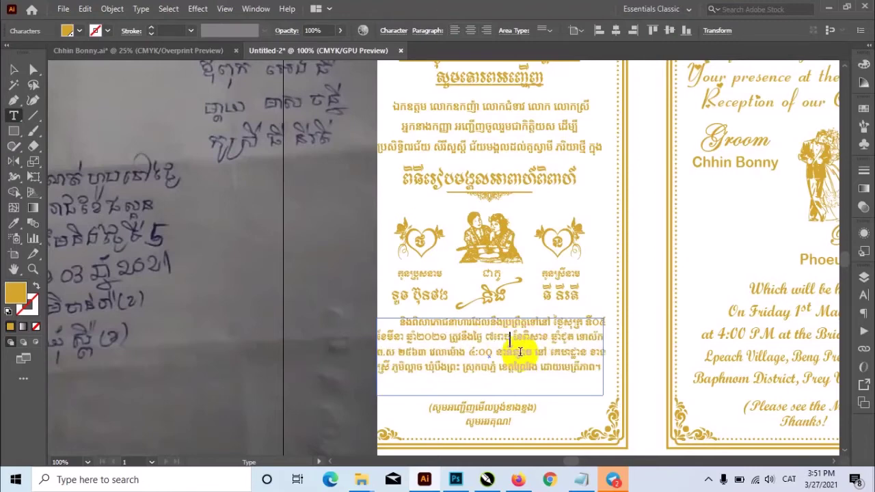
pyautogui.moveTo(546, 336); pyautogui.dragTo(524, 337)
pyautogui.press('BackSpace')
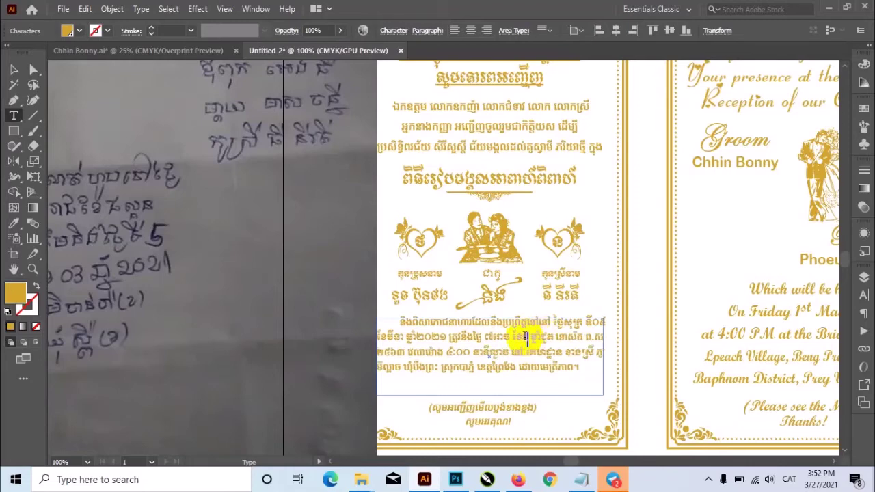
pyautogui.write('ផល្គុន')
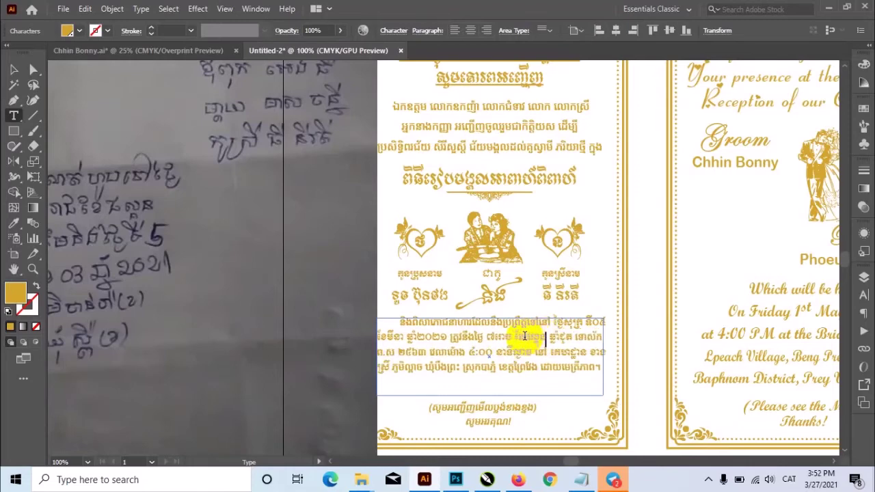
pyautogui.press('Escape')
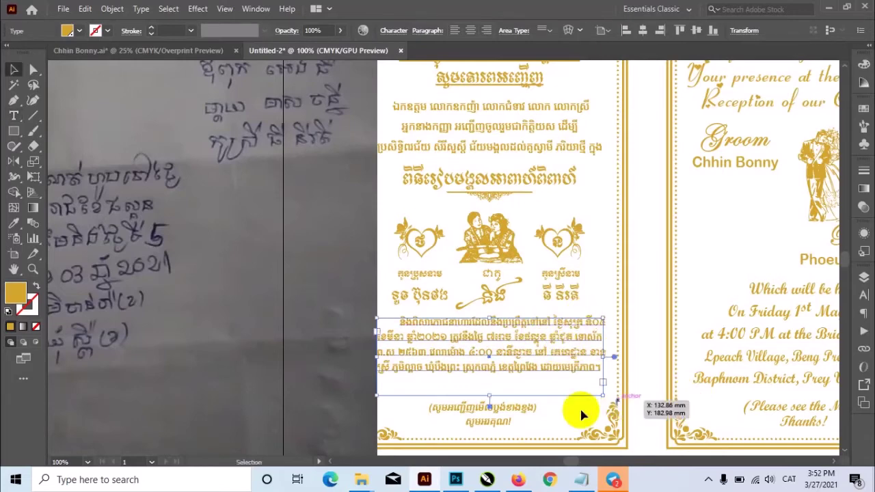
pyautogui.moveTo(580, 406); pyautogui.dragTo(622, 307)
pyautogui.moveTo(324, 294); pyautogui.dragTo(250, 285)
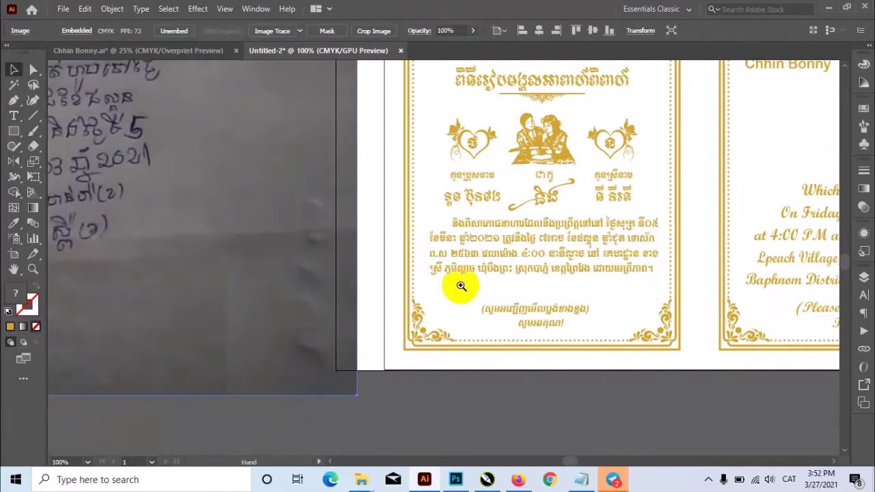
# Step: Replace the last line's village name with the new village, followed by (ខ)
pyautogui.moveTo(621, 293)
pyautogui.mouseDown()
pyautogui.moveTo(642, 325)
pyautogui.moveTo(530, 283)
pyautogui.moveTo(357, 262)
pyautogui.mouseUp()
pyautogui.moveTo(567, 289); pyautogui.dragTo(563, 289)
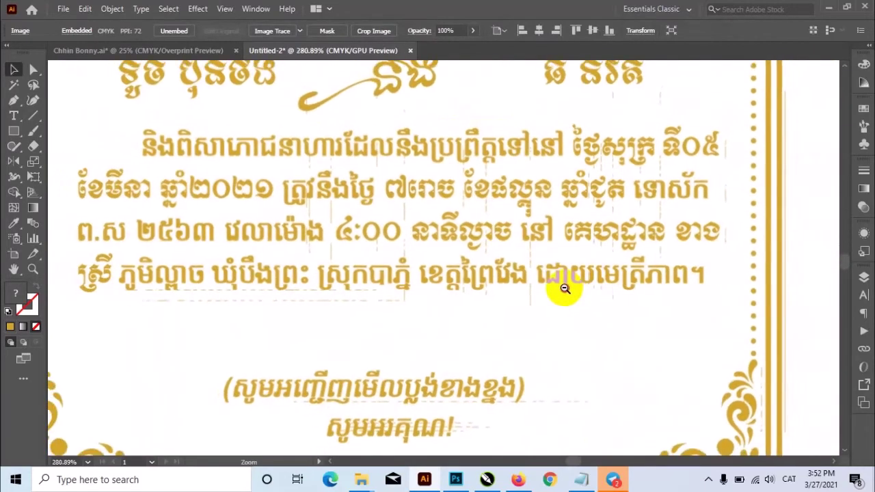
pyautogui.moveTo(498, 325); pyautogui.dragTo(531, 322)
pyautogui.press('t')
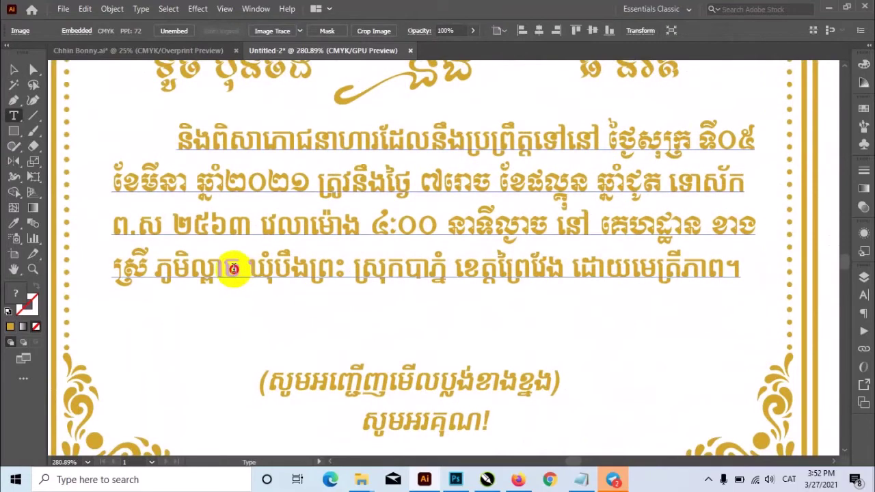
pyautogui.moveTo(239, 273); pyautogui.dragTo(160, 272)
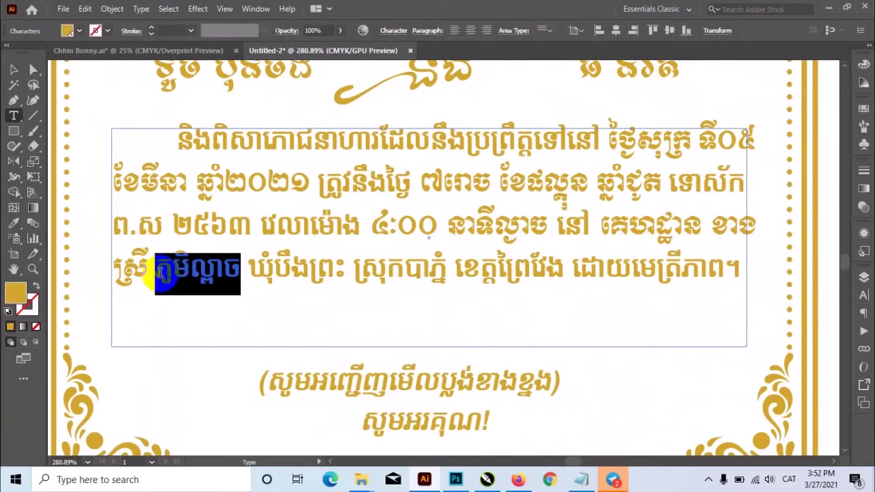
pyautogui.write('ចាន់រ៉')
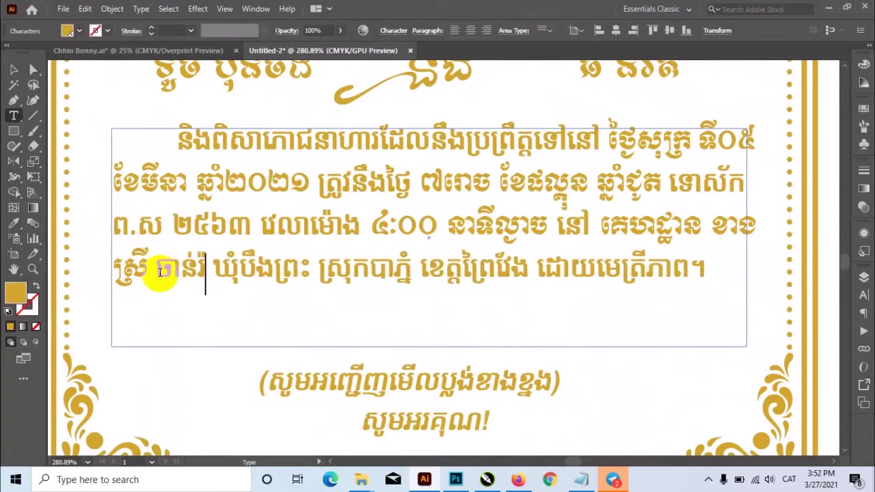
pyautogui.write('ា')
pyautogui.press('BackSpace')
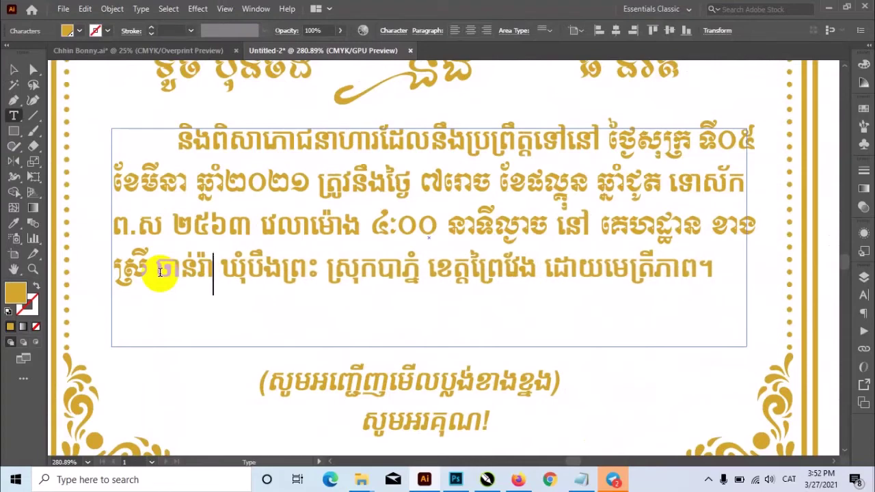
pyautogui.write('( )')
pyautogui.press('Left')
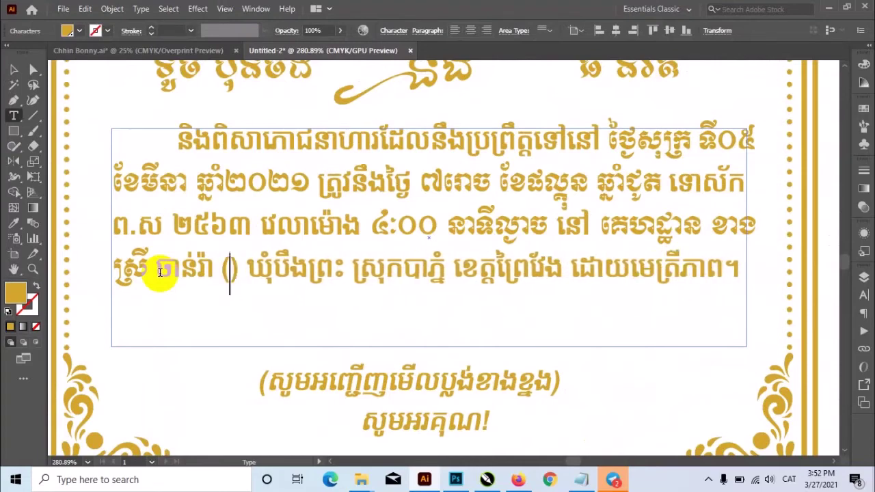
pyautogui.write('ខ')
pyautogui.press('Right')
pyautogui.press('Right')
pyautogui.press('Right')
# Step: Replace the commune name with the new commune, followed by (ខ)
pyautogui.press('Right')
pyautogui.press('Right')
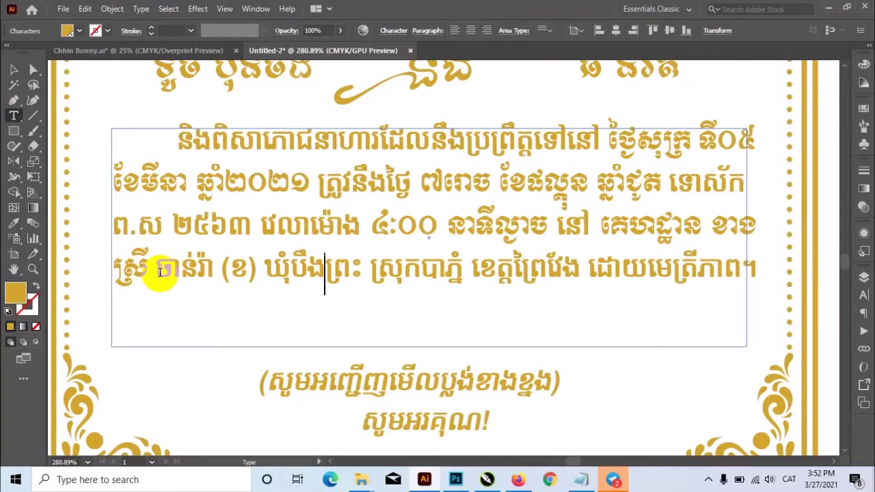
pyautogui.press('Right')
pyautogui.press('Right')
pyautogui.press('BackSpace')
pyautogui.press('BackSpace')
pyautogui.press('BackSpace')
pyautogui.press('BackSpace')
pyautogui.press('BackSpace')
pyautogui.press('BackSpace')
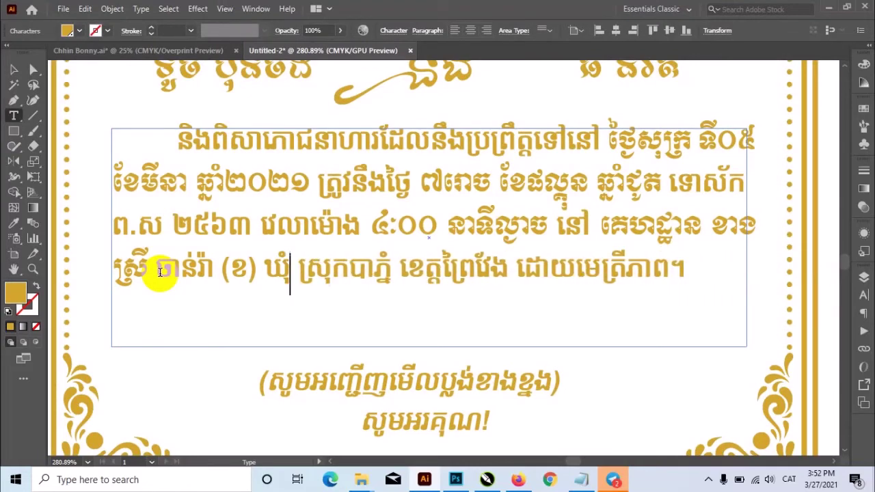
pyautogui.write('ស្លី')
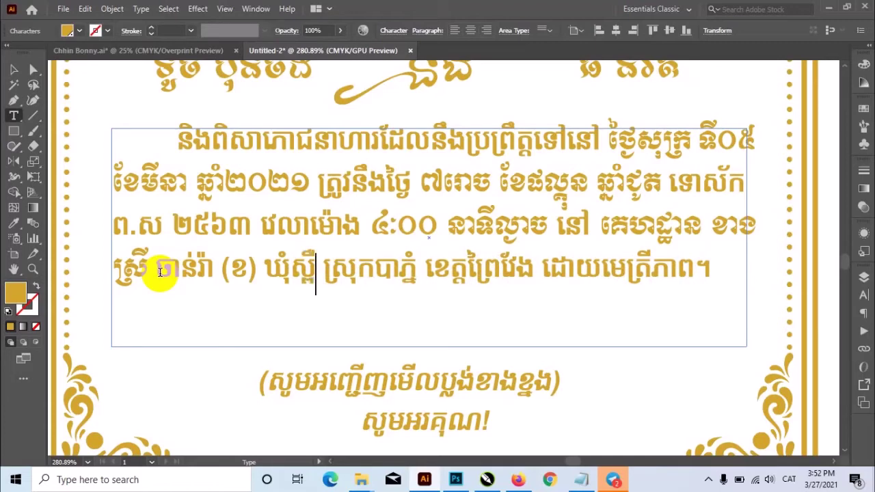
pyautogui.write(' ()')
pyautogui.press('Left')
pyautogui.write('ខ')
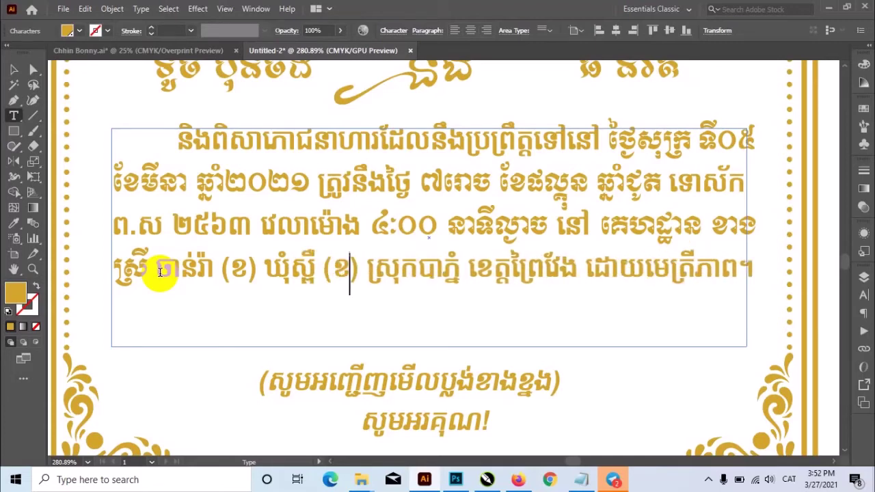
pyautogui.press('Escape')
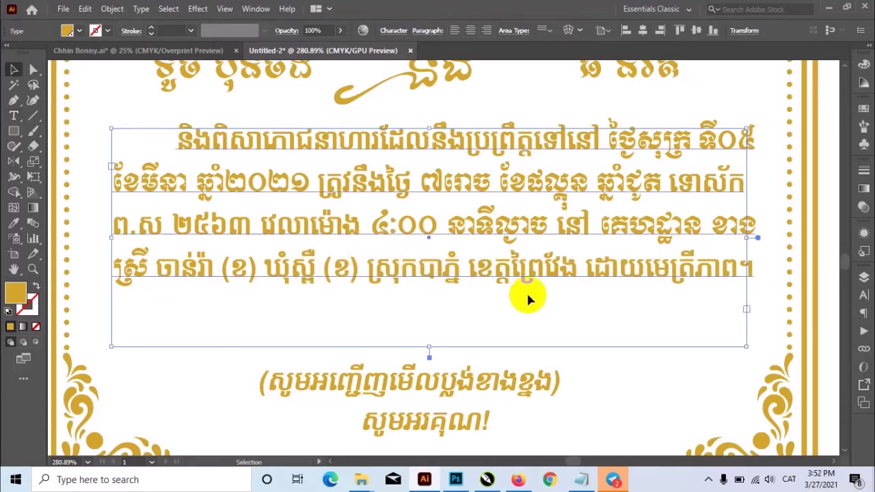
# Step: Replace the first father's and mother's English names, keeping the Mr./Mrs. titles
pyautogui.moveTo(552, 312); pyautogui.dragTo(491, 316)
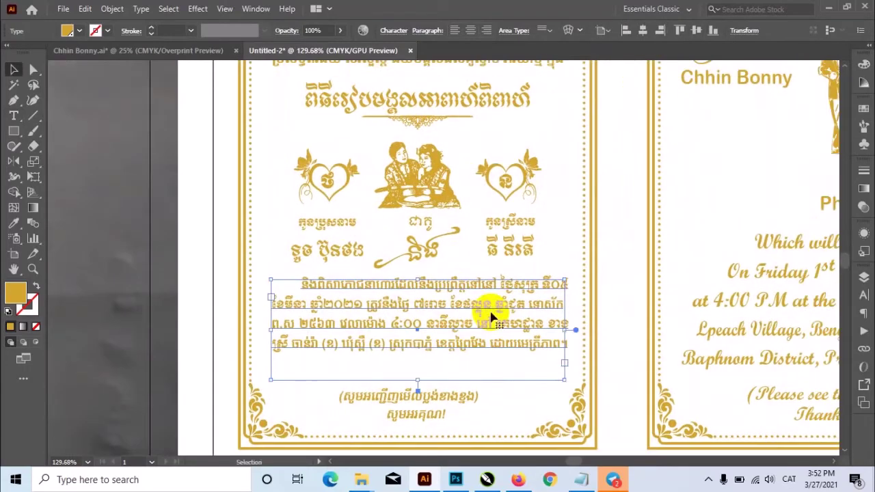
pyautogui.moveTo(660, 283)
pyautogui.mouseDown()
pyautogui.moveTo(518, 297)
pyautogui.moveTo(564, 373)
pyautogui.mouseUp()
pyautogui.scroll(3, 601, 322)
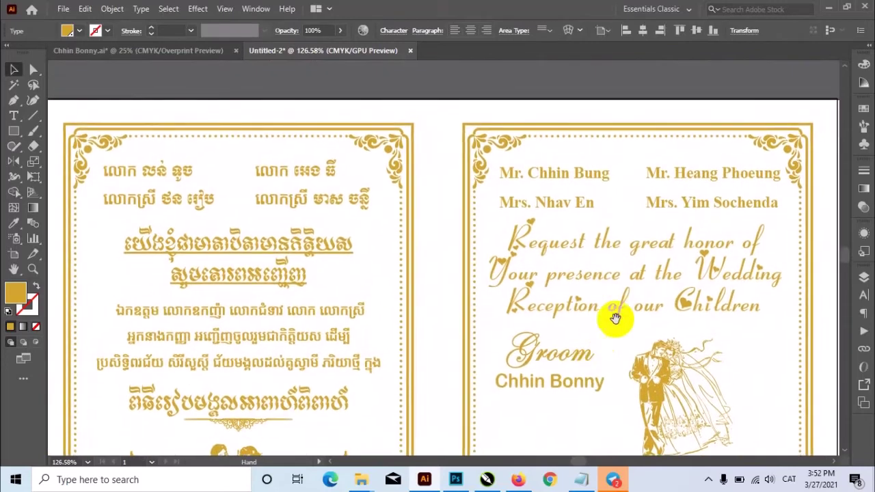
pyautogui.scroll(1, 611, 319)
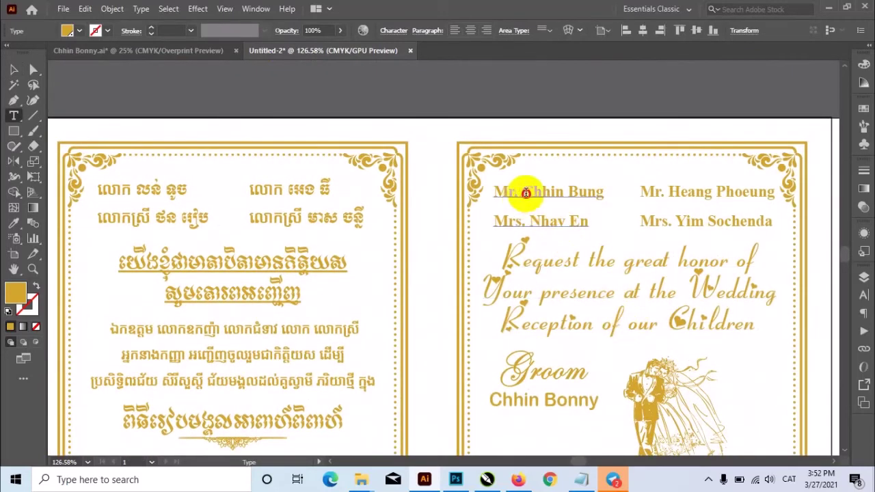
pyautogui.moveTo(523, 192); pyautogui.dragTo(607, 192)
pyautogui.press('super+space')
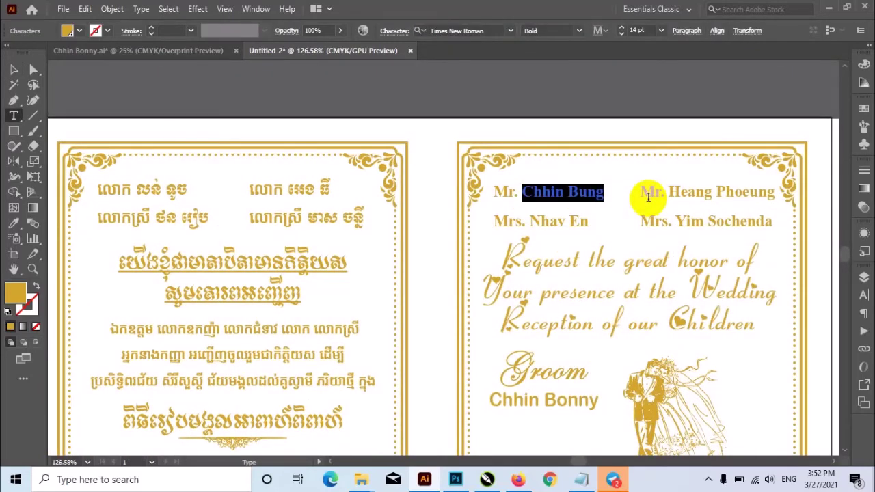
pyautogui.write('Lun ')
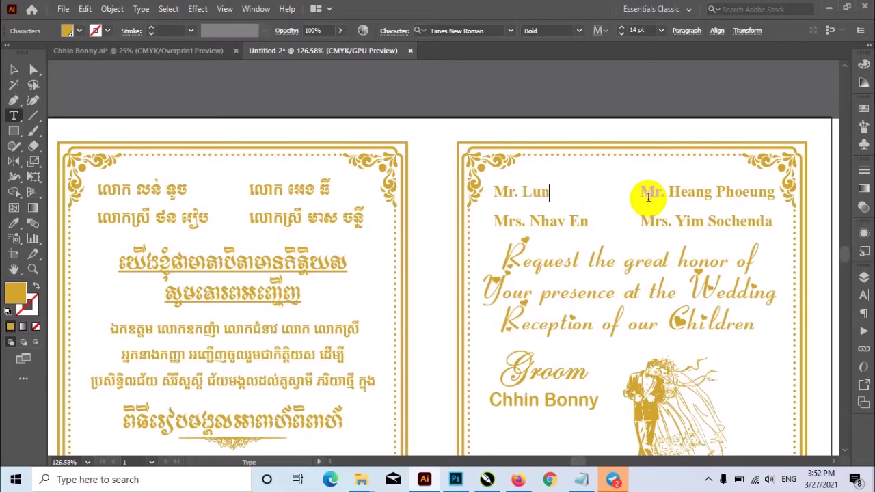
pyautogui.write('Touc')
pyautogui.write('h')
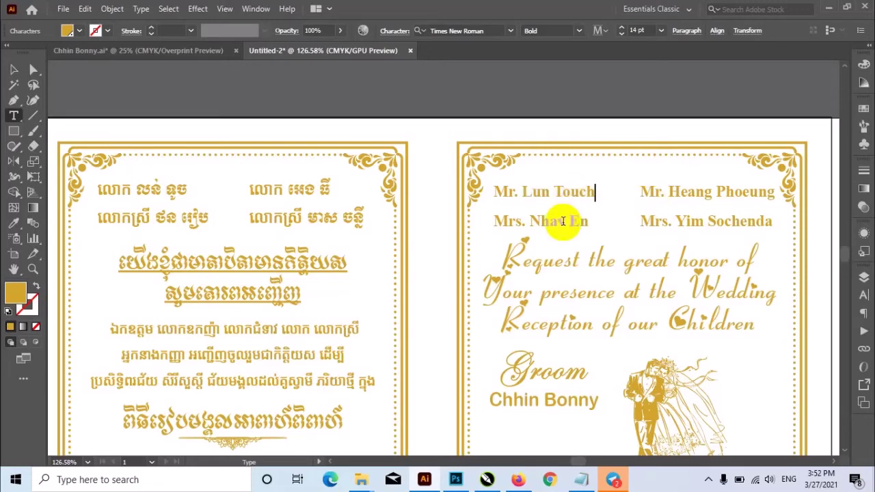
pyautogui.moveTo(529, 223)
pyautogui.mouseDown()
pyautogui.moveTo(596, 220)
pyautogui.moveTo(608, 229)
pyautogui.mouseUp()
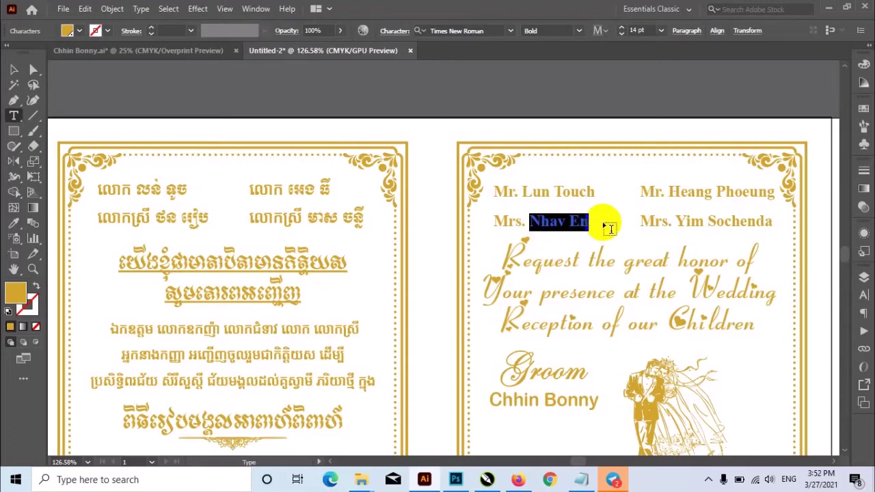
pyautogui.write('Th')
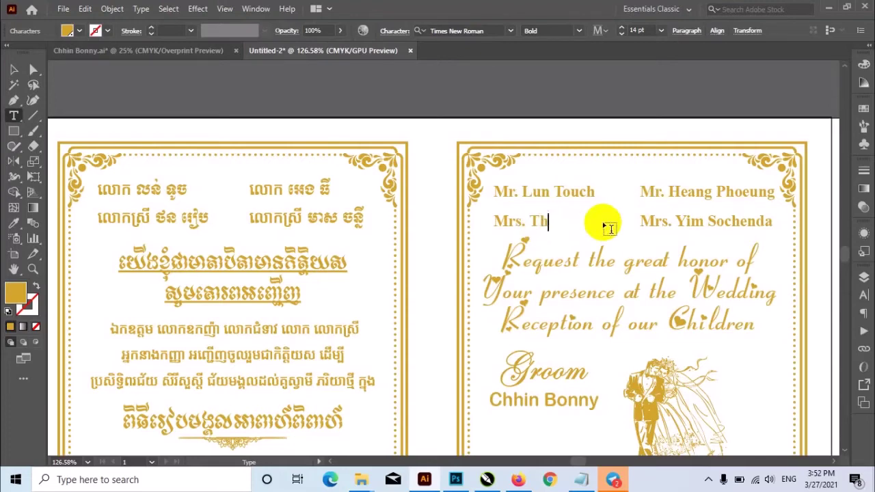
pyautogui.write('orn ')
pyautogui.write('Reab')
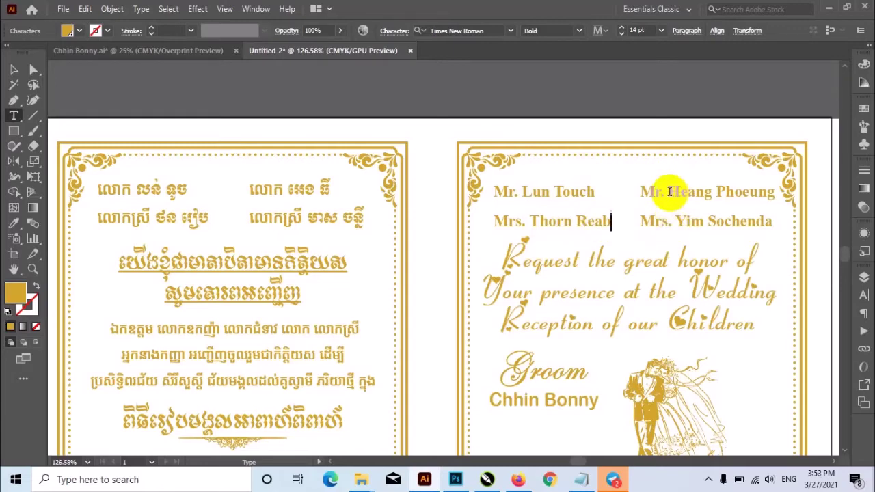
# Step: Replace the second father's and mother's English names on the right-hand side
pyautogui.moveTo(669, 191); pyautogui.dragTo(788, 187)
pyautogui.write('En')
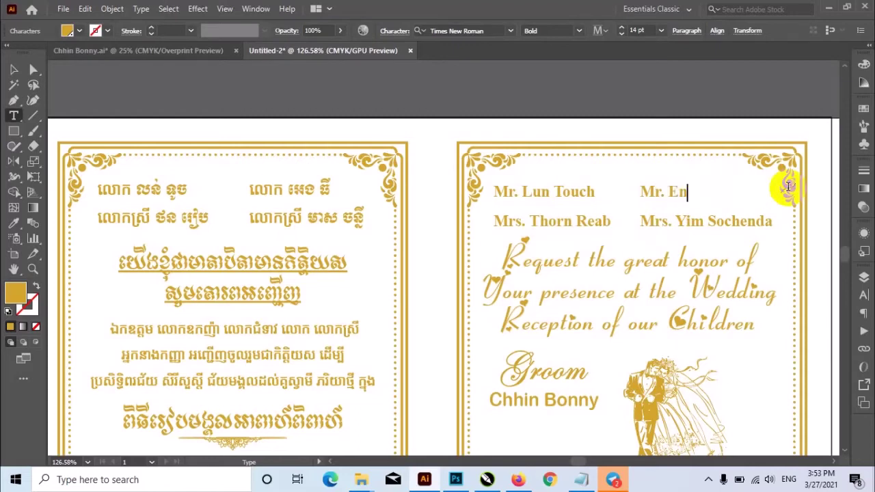
pyautogui.write('g Thy')
pyautogui.moveTo(676, 220); pyautogui.dragTo(790, 231)
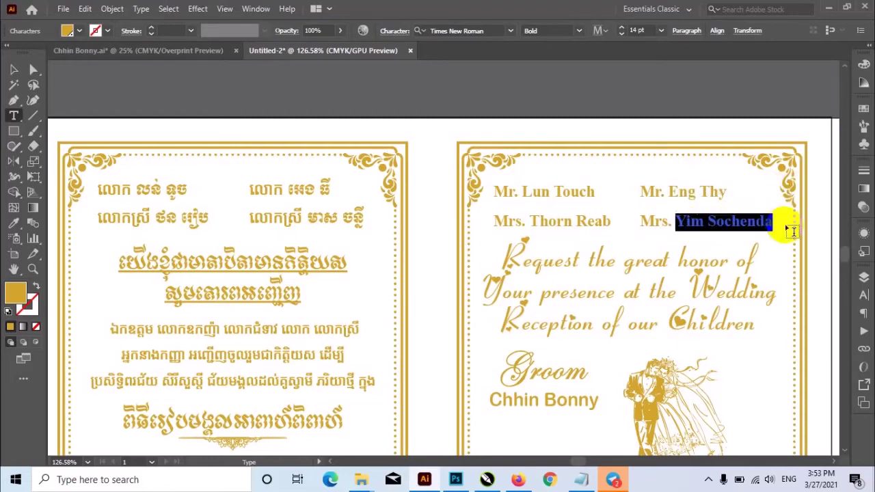
pyautogui.write('Meas ')
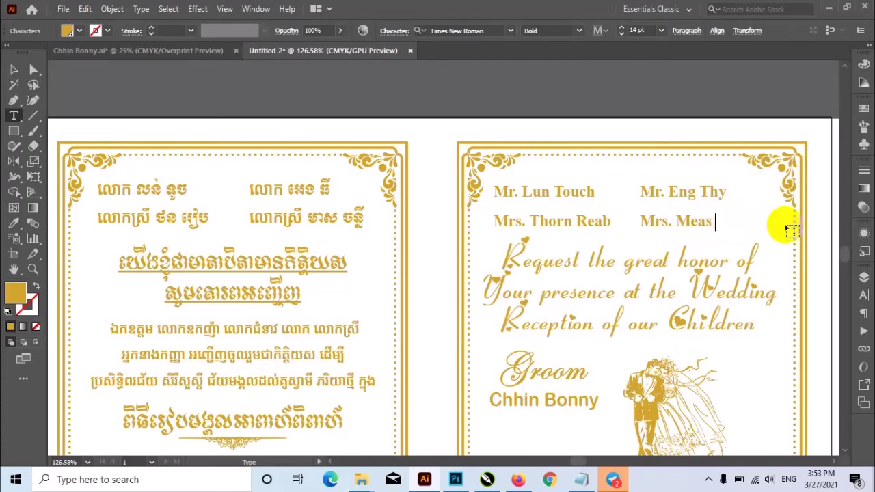
pyautogui.write('Channy')
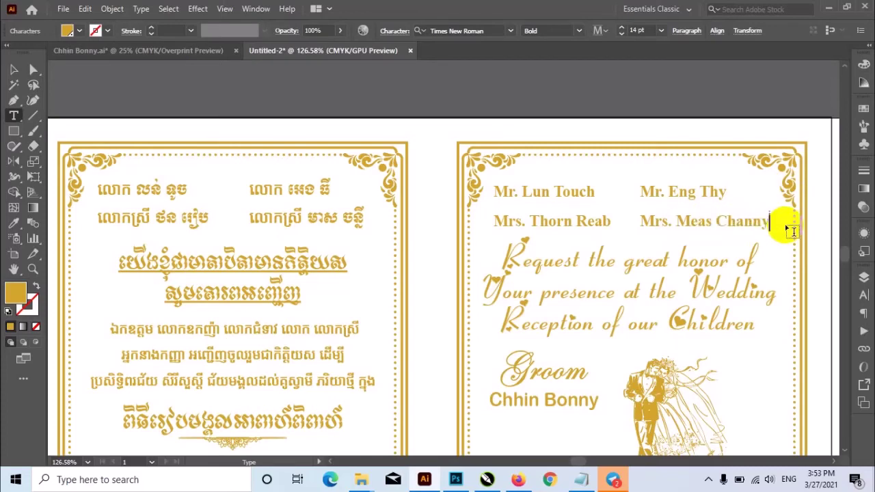
pyautogui.scroll(-2, 722, 294)
# Step: Replace the name under Groom with the new groom's name
pyautogui.scroll(-3, 713, 303)
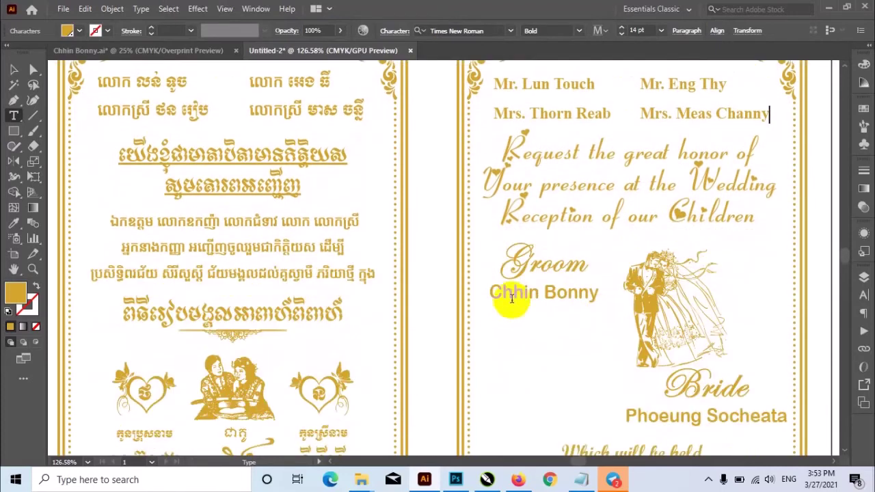
pyautogui.moveTo(491, 296); pyautogui.dragTo(611, 301)
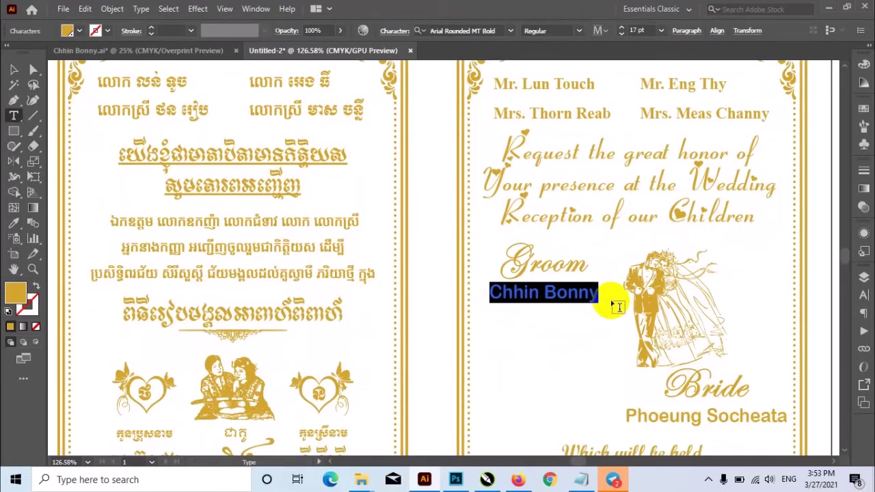
pyautogui.write('T')
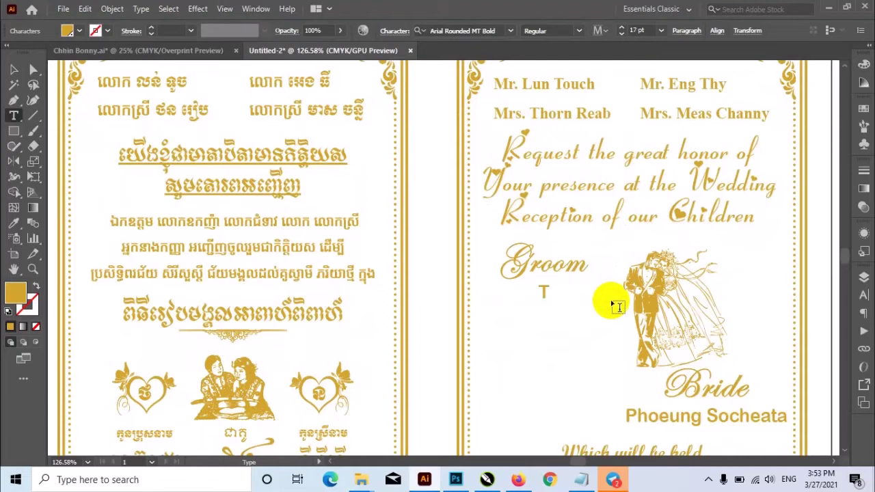
pyautogui.write('ouch')
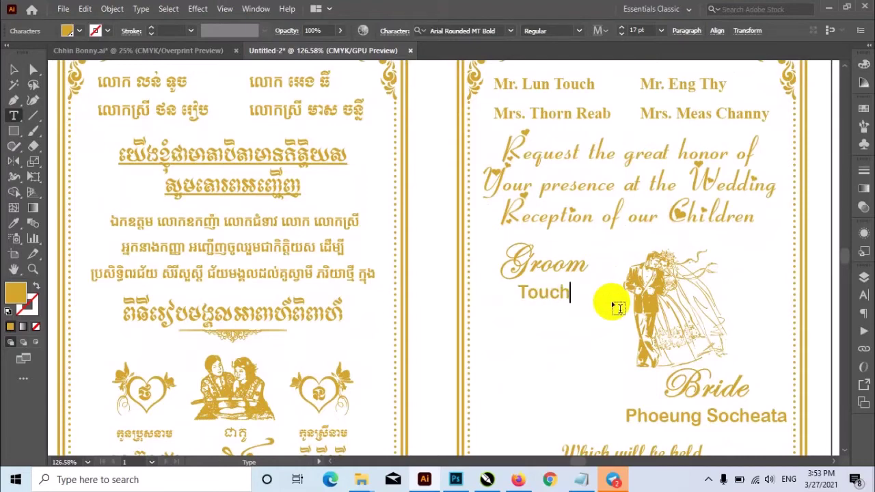
pyautogui.write(' Bun')
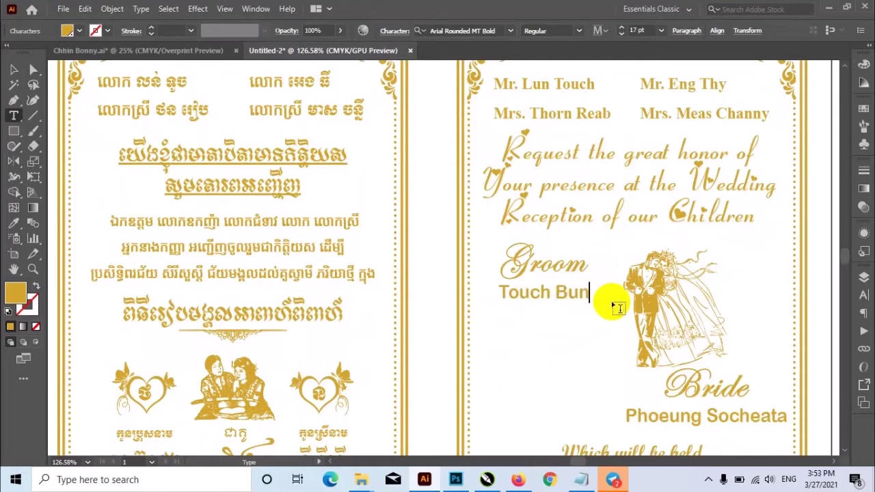
pyautogui.write('thorn')
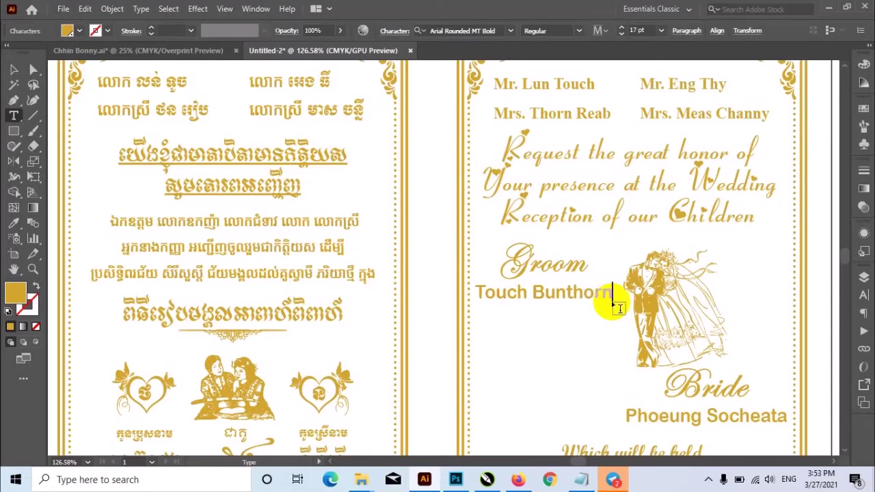
pyautogui.write('g')
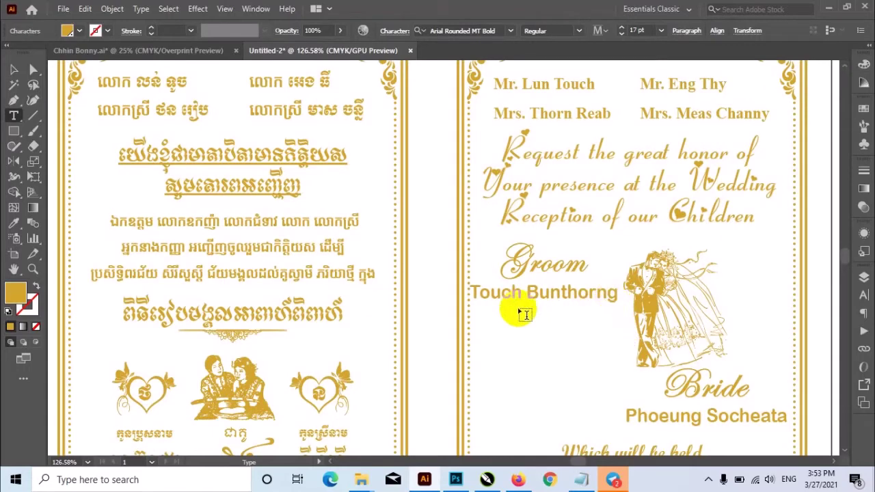
# Step: Replace the name under Bride with the new bride's name, correcting typos along the way
pyautogui.scroll(-1, 634, 401)
pyautogui.moveTo(627, 400); pyautogui.dragTo(790, 405)
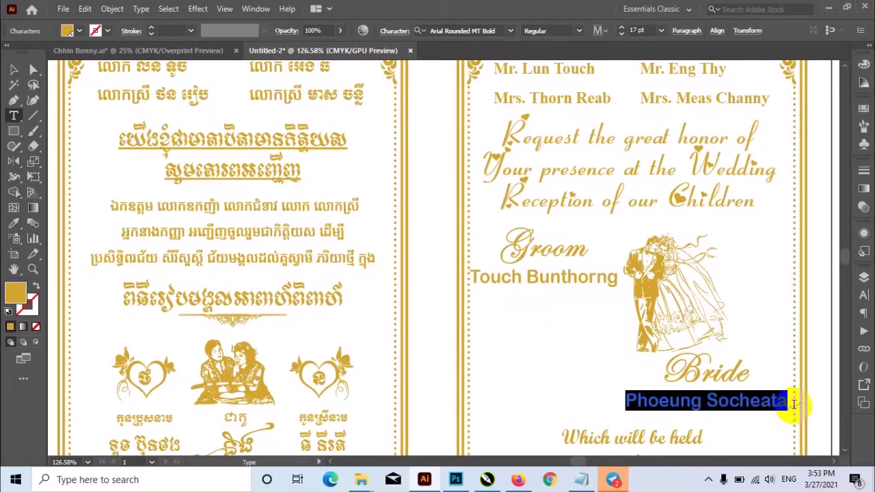
pyautogui.write('Thy ')
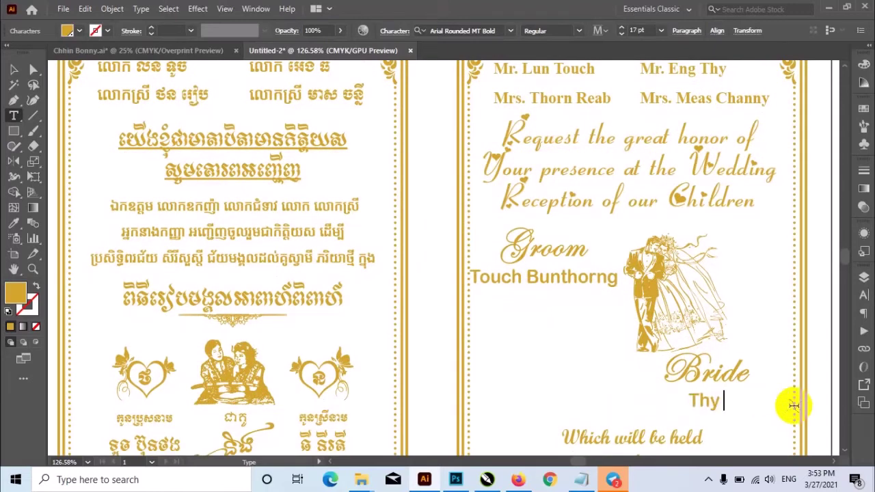
pyautogui.write('Ni')
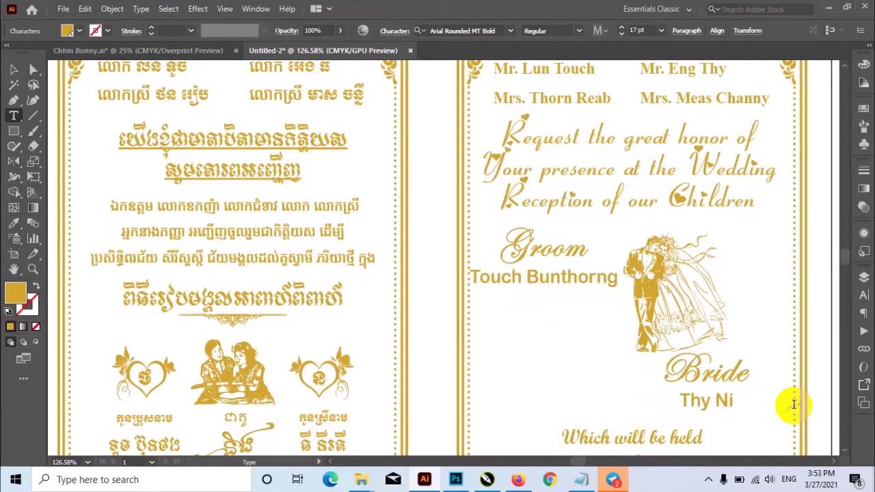
pyautogui.press('BackSpace')
pyautogui.write('o')
pyautogui.press('BackSpace')
pyautogui.write('eo')
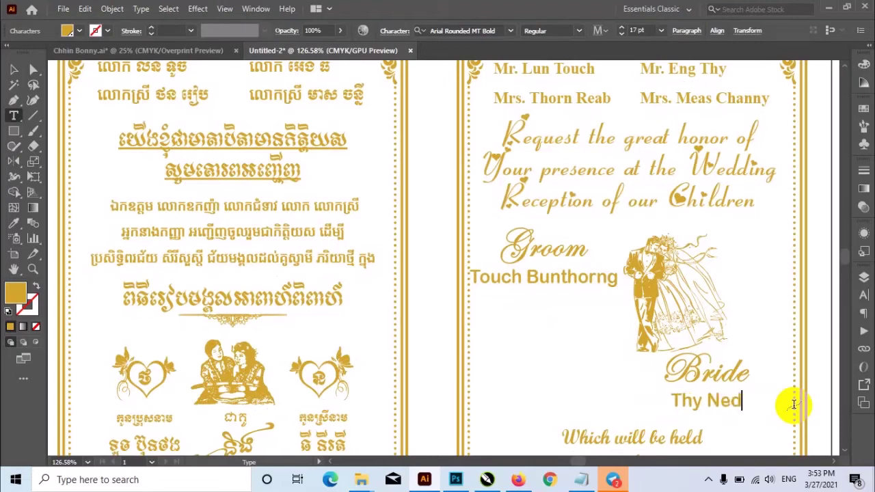
pyautogui.press('BackSpace')
pyautogui.write('rd')
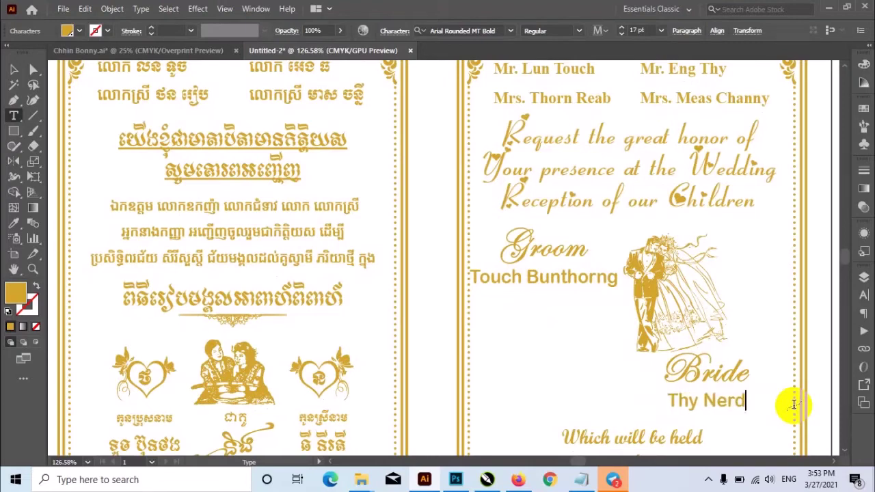
pyautogui.write('ey')
# Step: Change the date's day from 1st to 05th, fixing the superscript to 'th'
pyautogui.scroll(-3, 792, 404)
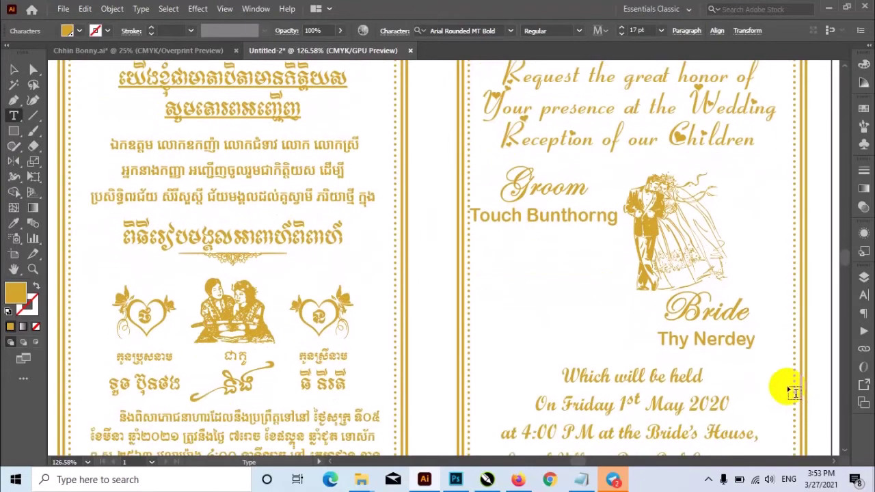
pyautogui.scroll(-2, 783, 389)
pyautogui.scroll(-1, 566, 391)
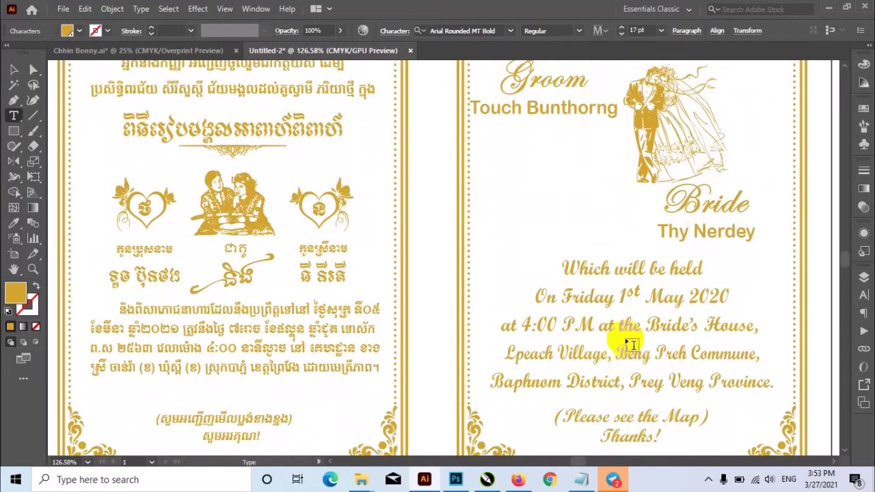
pyautogui.doubleClick(627, 298)
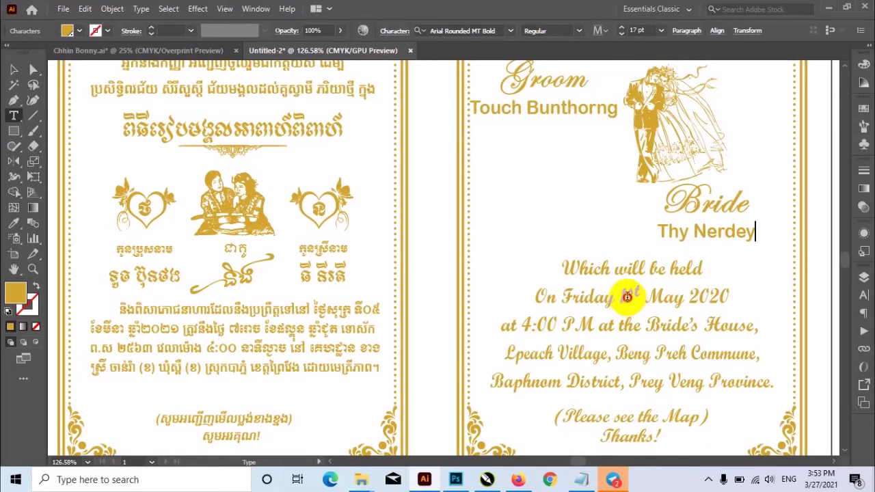
pyautogui.click(620, 296)
pyautogui.write('0')
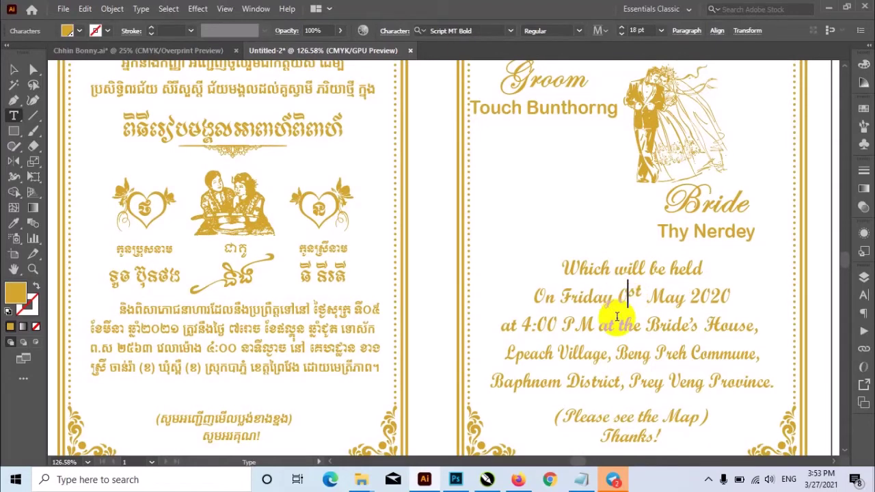
pyautogui.write('5')
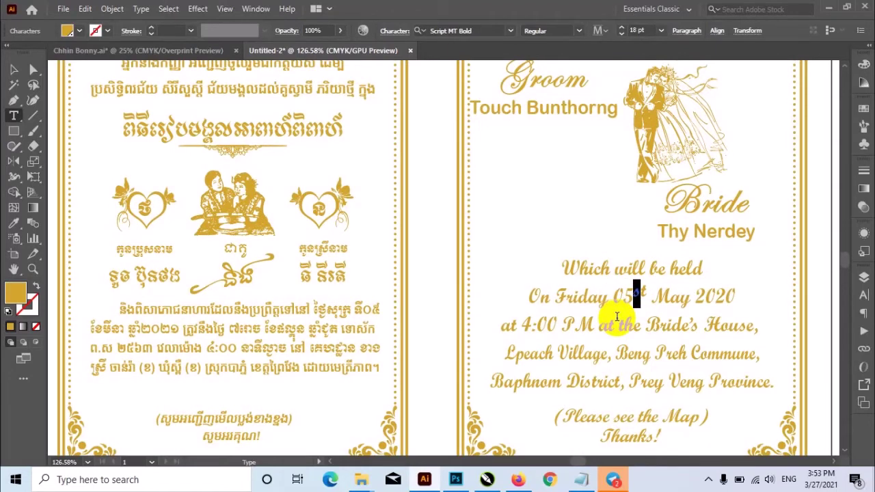
pyautogui.press('BackSpace')
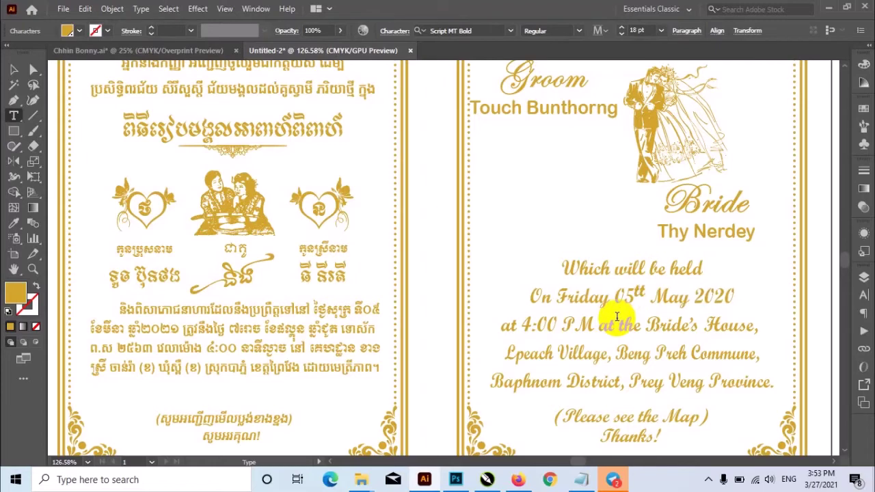
pyautogui.press('BackSpace')
pyautogui.write('h')
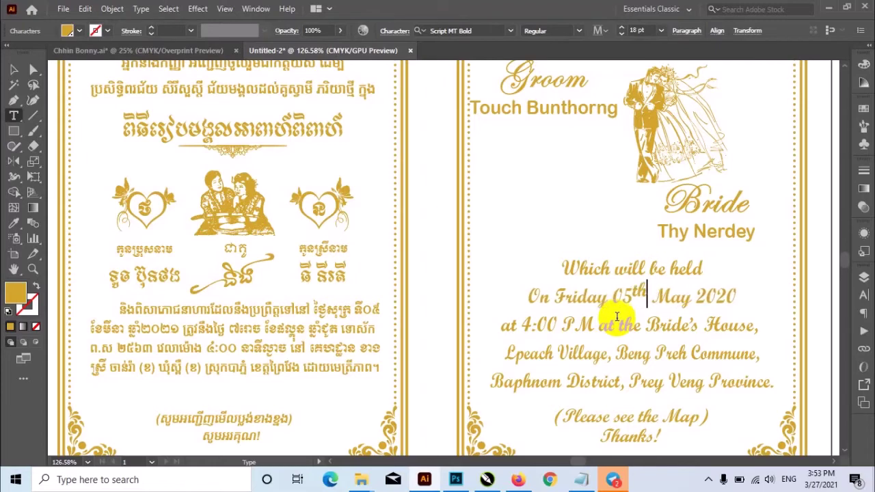
# Step: Change the month from May to March and the year from 2020 to 2021
pyautogui.doubleClick(672, 299)
pyautogui.write('Ma')
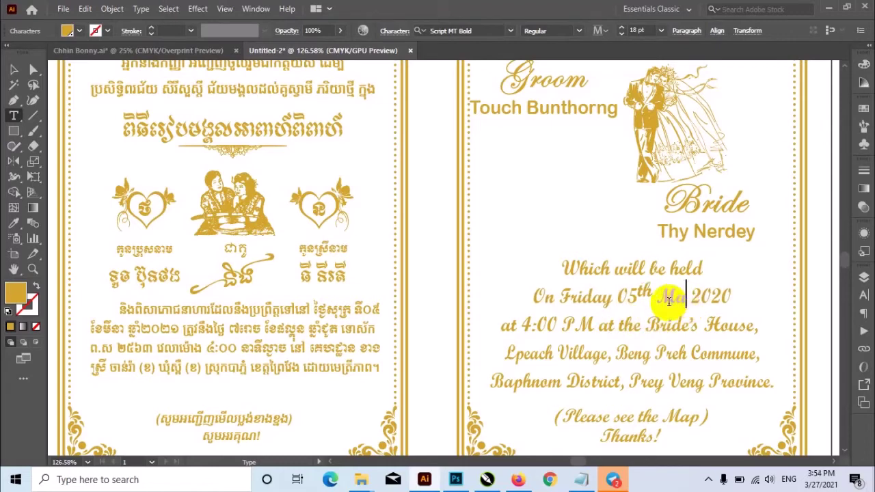
pyautogui.write('rch')
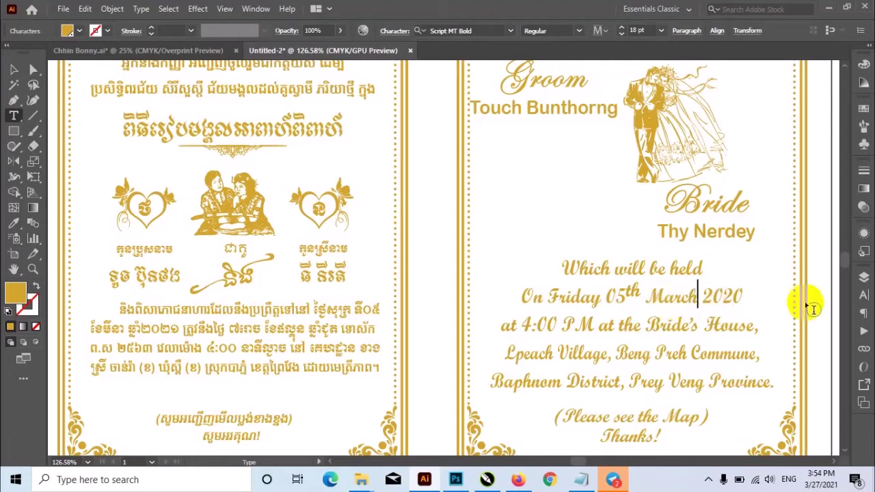
pyautogui.moveTo(732, 295); pyautogui.dragTo(738, 295)
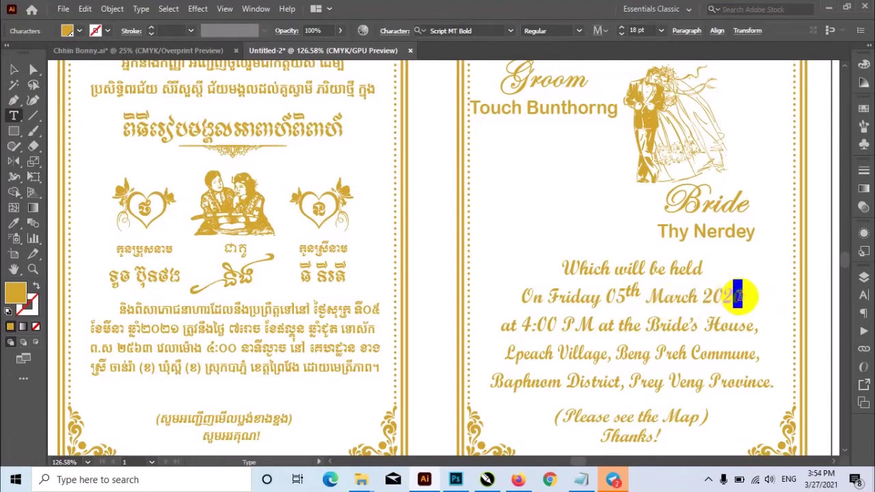
pyautogui.write('1')
pyautogui.scroll(-2, 615, 293)
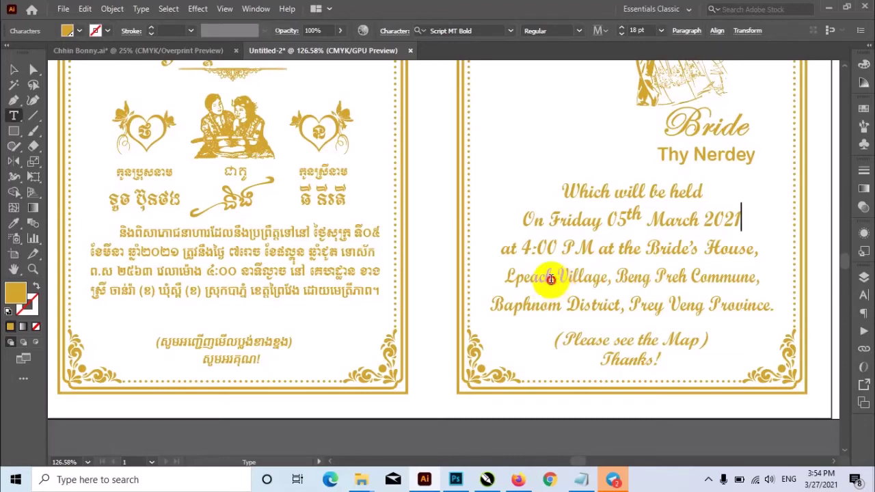
# Step: Replace 'Lpeach' with 'Chanra (Khor)' and 'Beng Preh' with 'Speu (Khor)' in the address line
pyautogui.moveTo(551, 278); pyautogui.dragTo(507, 278)
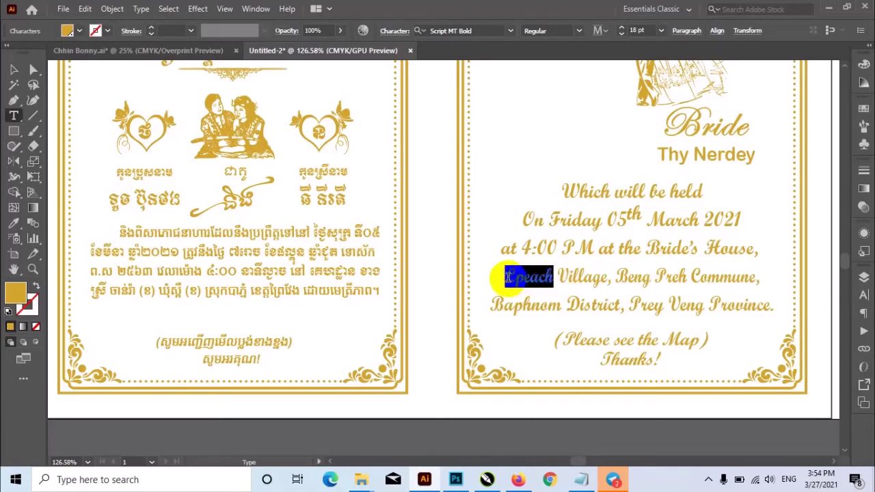
pyautogui.write('Chanra')
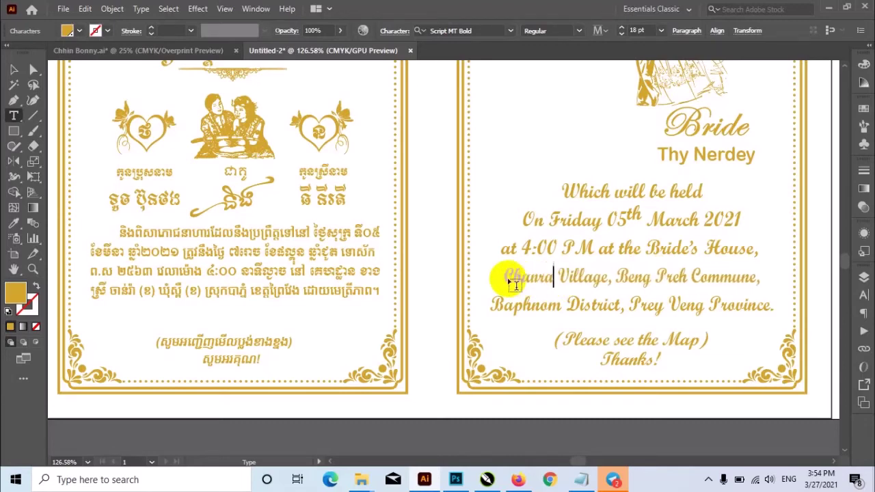
pyautogui.write(' ()')
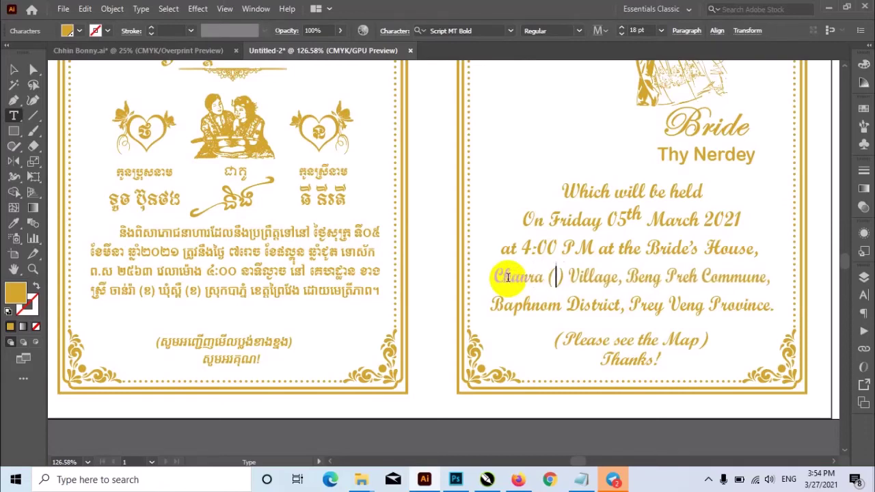
pyautogui.write('Khor')
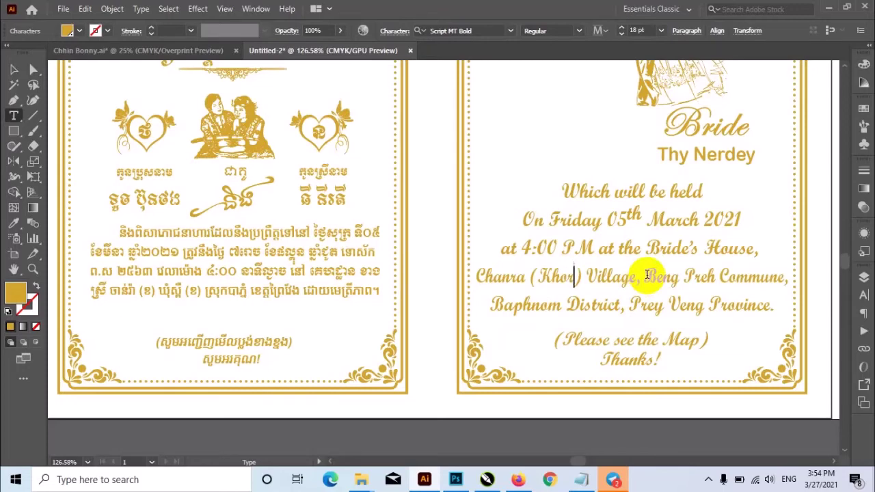
pyautogui.moveTo(645, 276); pyautogui.dragTo(709, 277)
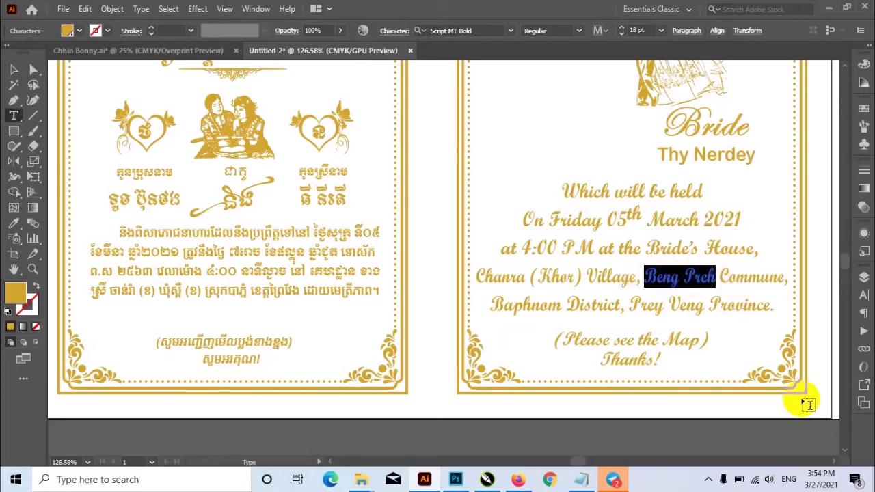
pyautogui.write('Spe')
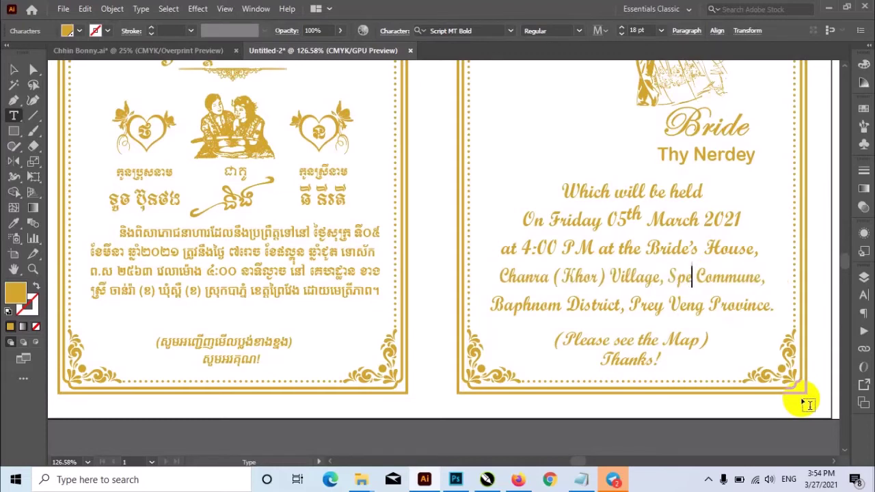
pyautogui.write('u ')
pyautogui.write('()')
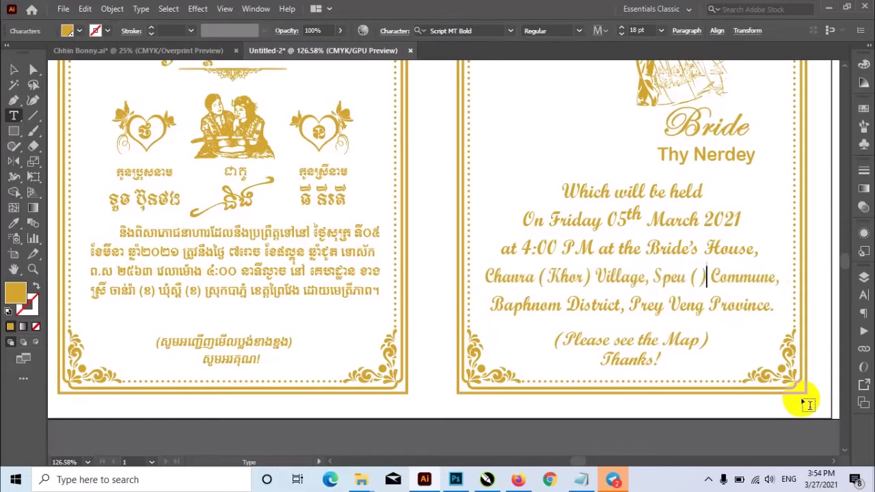
pyautogui.write('Kh')
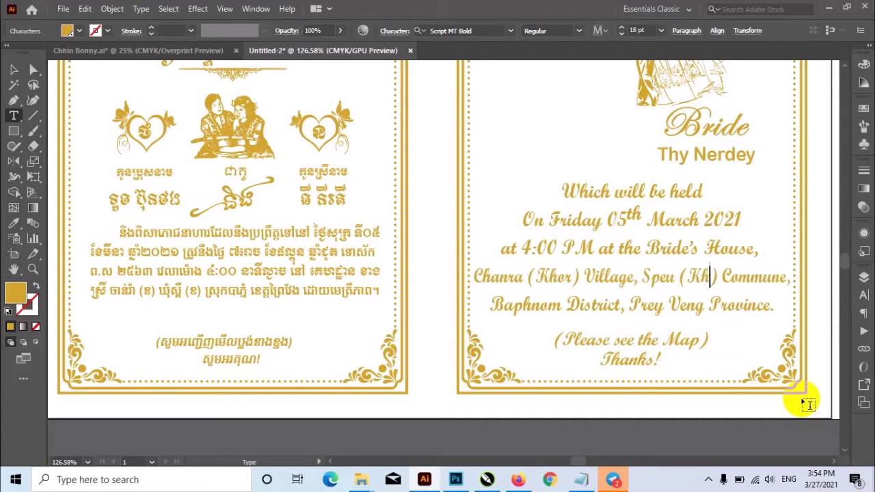
pyautogui.write('or')
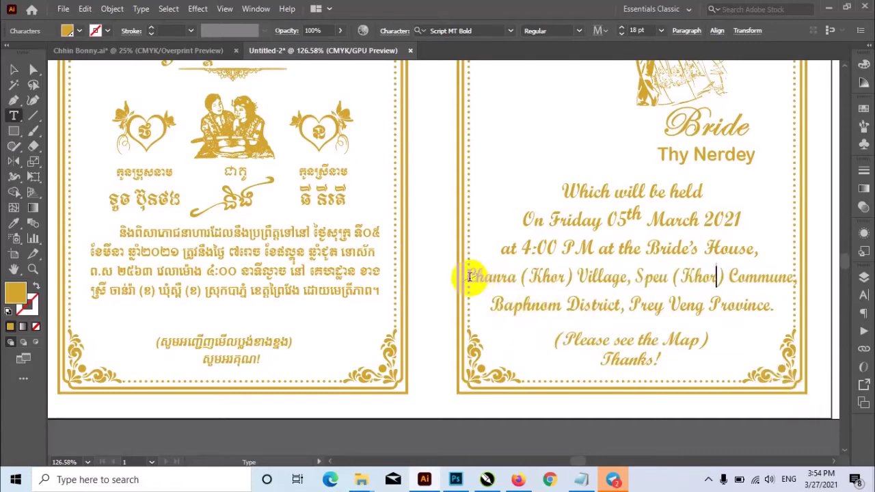
pyautogui.moveTo(469, 276); pyautogui.dragTo(797, 276)
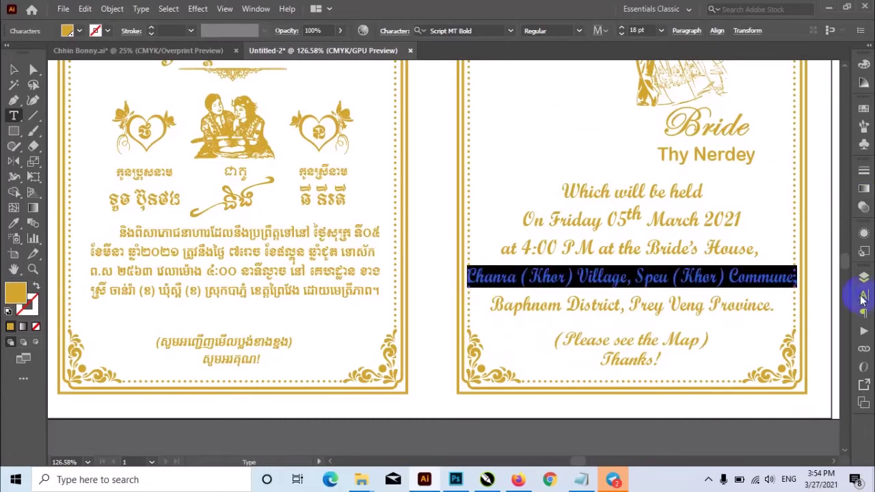
# Step: Reduce the address line's horizontal scale to 76% so it fits inside the border
pyautogui.click(863, 295)
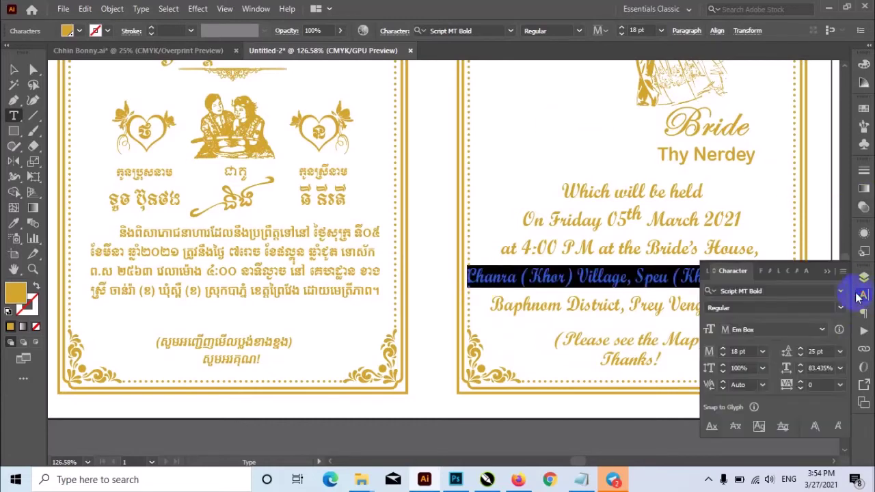
pyautogui.click(800, 372)
pyautogui.click(800, 372)
pyautogui.click(800, 372)
pyautogui.click(801, 372)
pyautogui.click(800, 372)
pyautogui.click(801, 372)
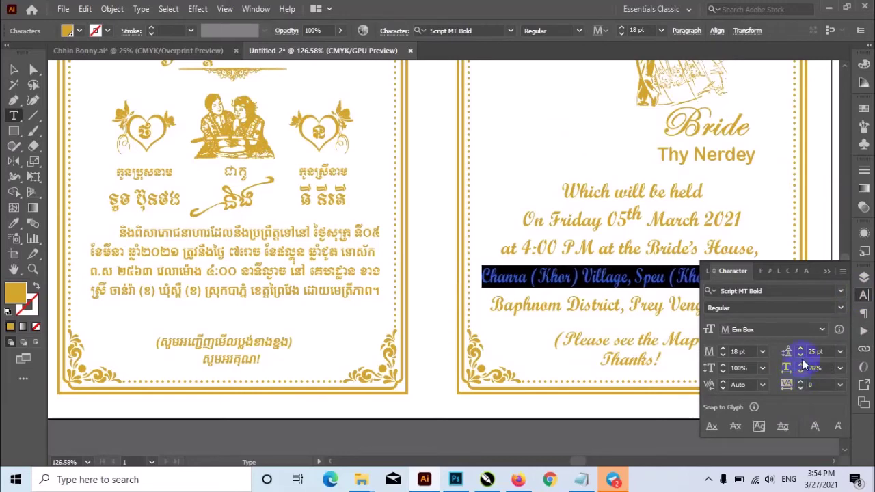
pyautogui.click(829, 272)
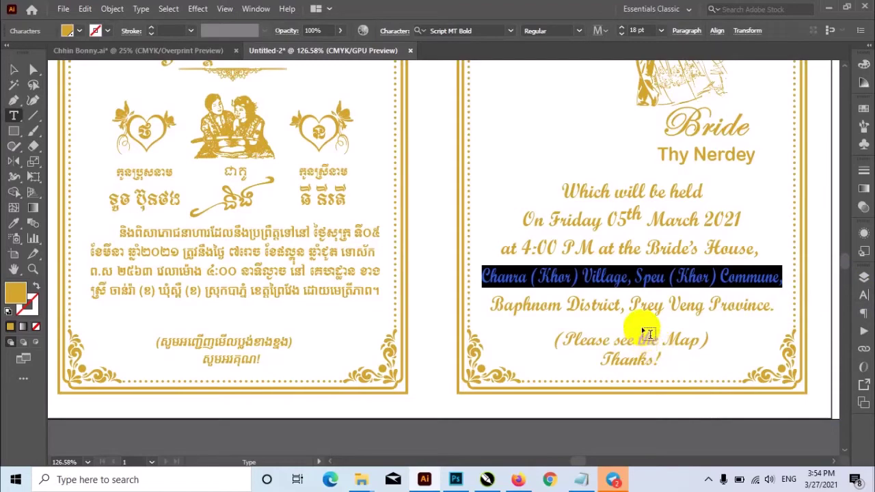
pyautogui.press('Escape')
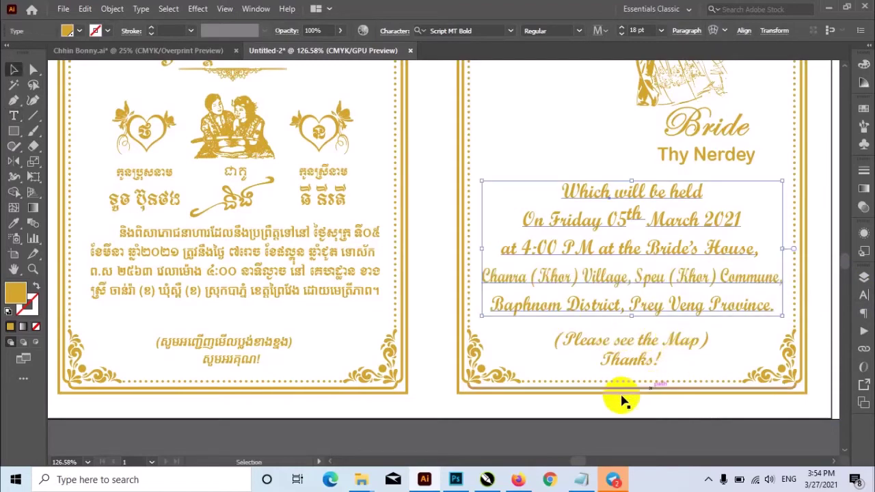
# Step: Move the reference photo further left, then zoom back in on the card
pyautogui.click(586, 410)
pyautogui.keyDown('ctrl'); pyautogui.keyDown('alt'); pyautogui.click(493, 309); pyautogui.keyUp('alt'); pyautogui.keyUp('ctrl')
pyautogui.keyDown('alt'); pyautogui.click(493, 309); pyautogui.keyUp('alt')
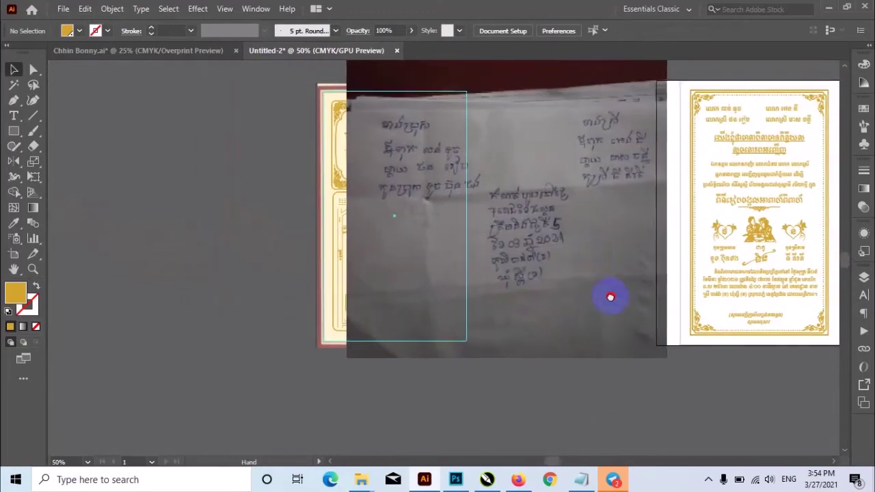
pyautogui.moveTo(611, 294); pyautogui.dragTo(253, 260)
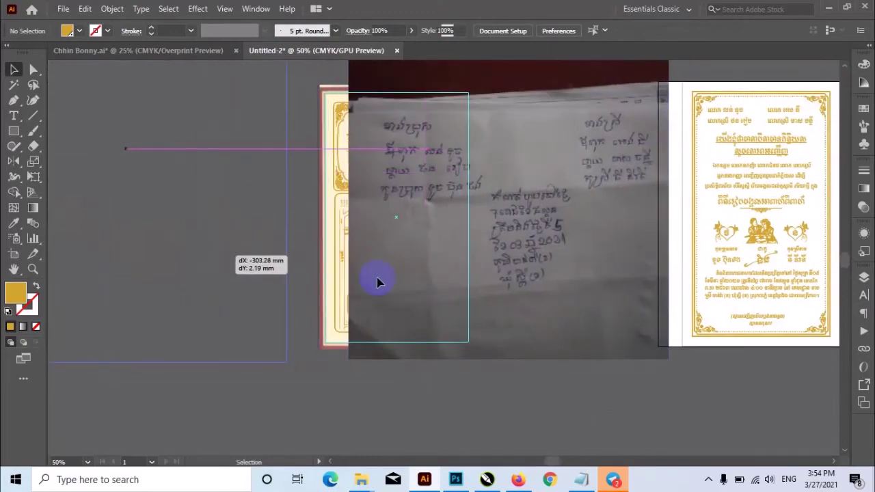
pyautogui.keyDown('ctrl'); pyautogui.click(492, 303); pyautogui.keyUp('ctrl')
pyautogui.click(492, 303)
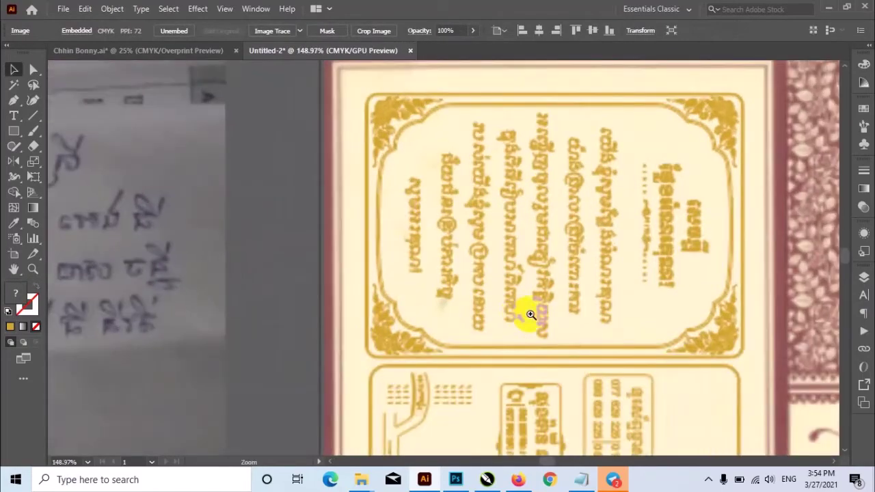
pyautogui.scroll(2, 238, 244)
pyautogui.hscroll(2, 465, 239)
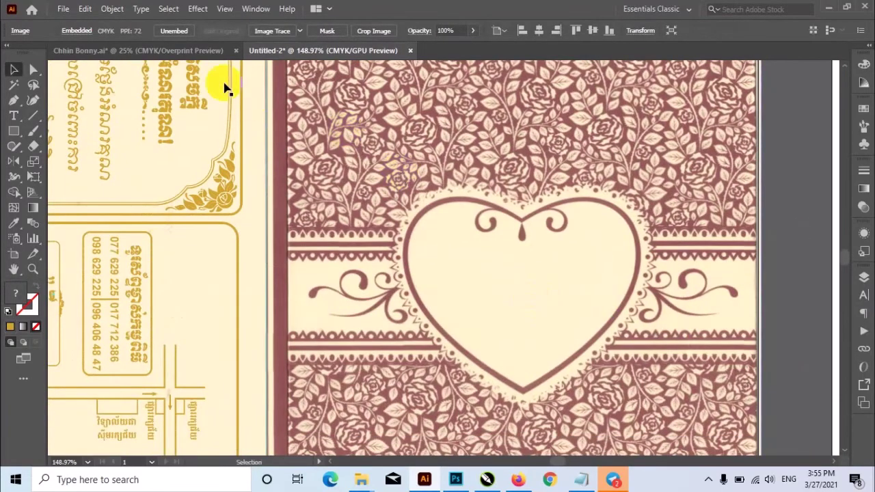
pyautogui.click(195, 52)
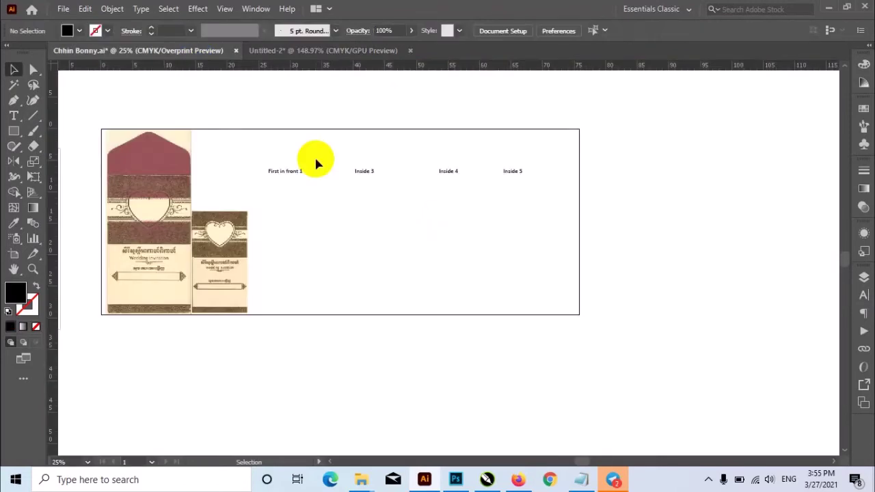
pyautogui.click(313, 52)
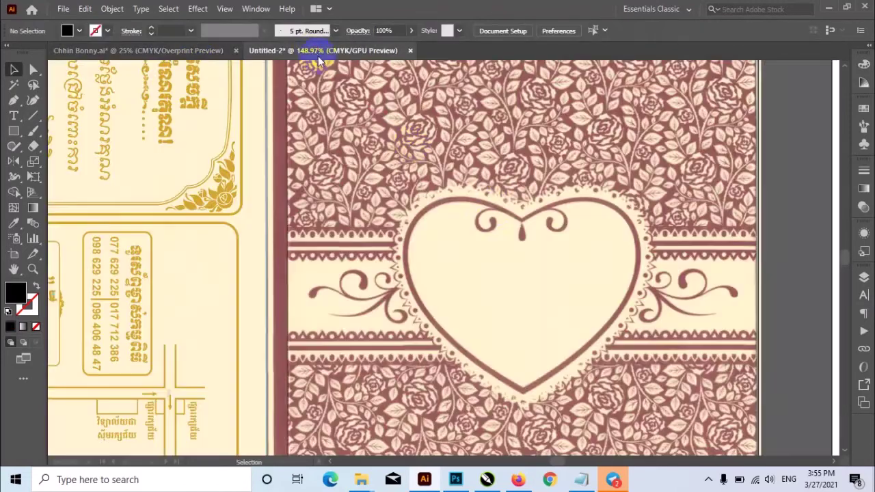
pyautogui.click(157, 51)
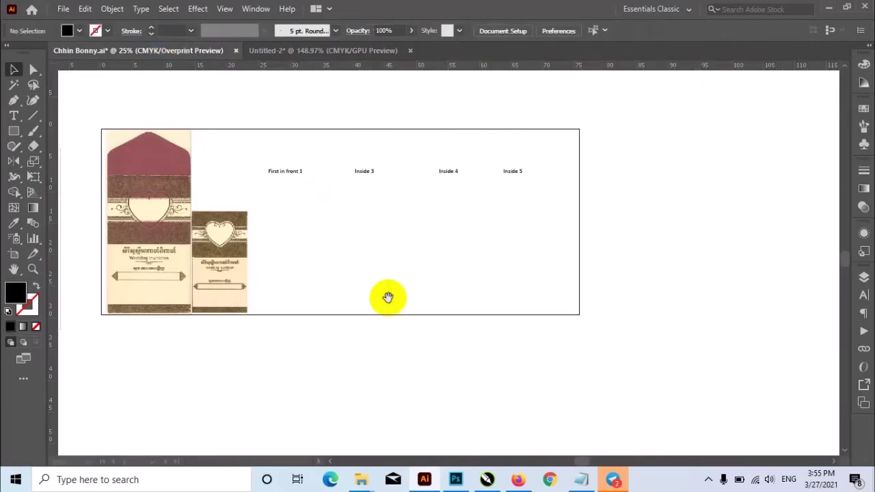
pyautogui.keyDown('alt'); pyautogui.click(393, 298); pyautogui.keyUp('alt')
pyautogui.moveTo(292, 102); pyautogui.dragTo(438, 198)
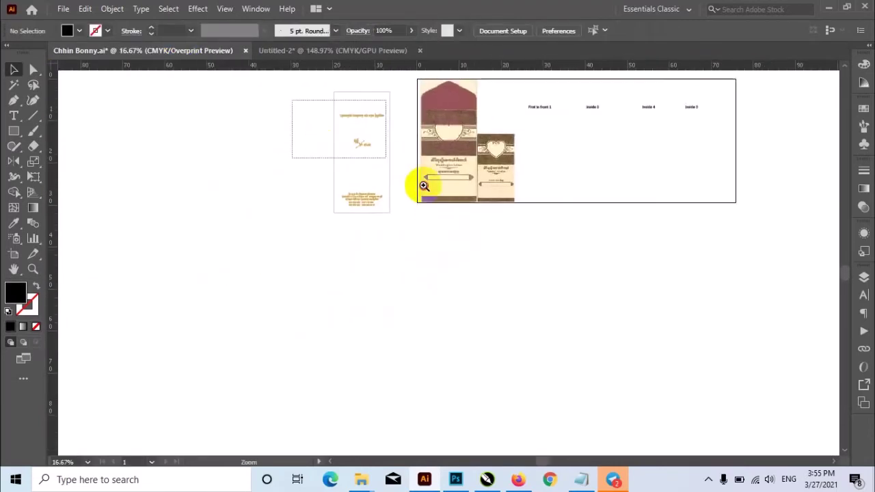
pyautogui.click(506, 282)
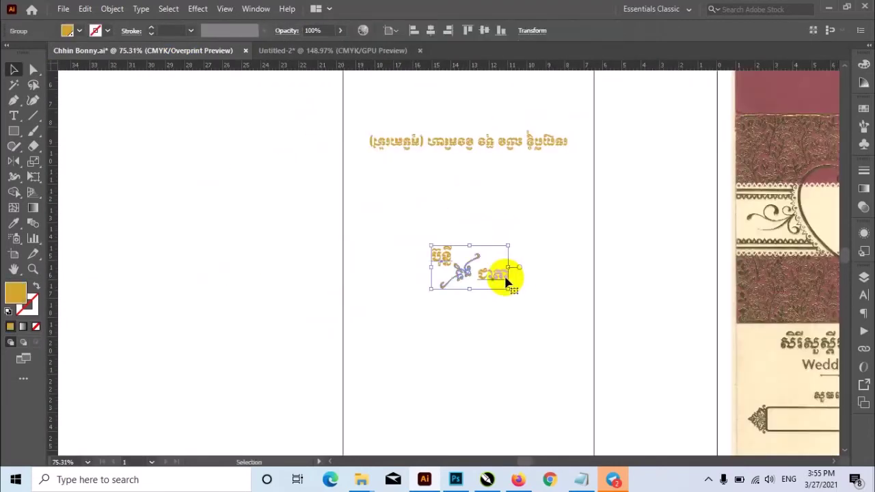
# Step: Paste the Khmer name group into the Untitled-2 cover and move it into the heart
pyautogui.click(328, 58)
pyautogui.click(371, 185)
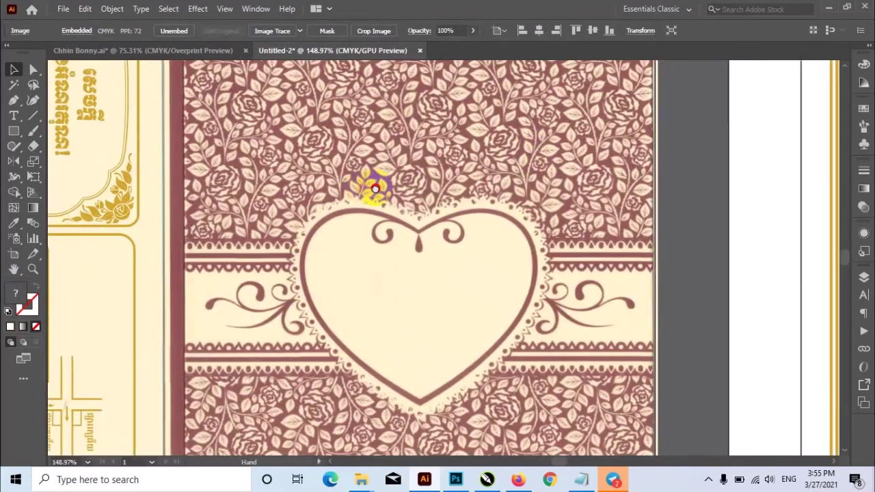
pyautogui.hotkey('ctrl', 'v')
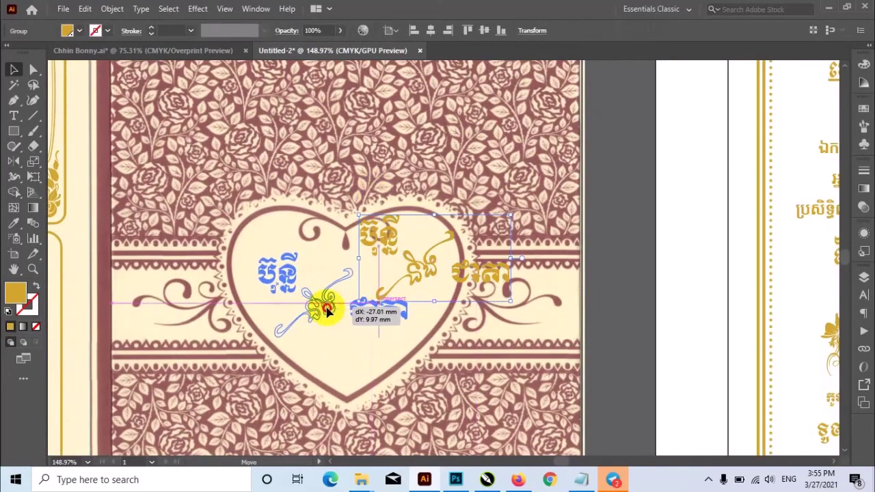
pyautogui.moveTo(431, 287); pyautogui.dragTo(330, 325)
pyautogui.doubleClick(299, 273)
pyautogui.moveTo(298, 276); pyautogui.dragTo(353, 295)
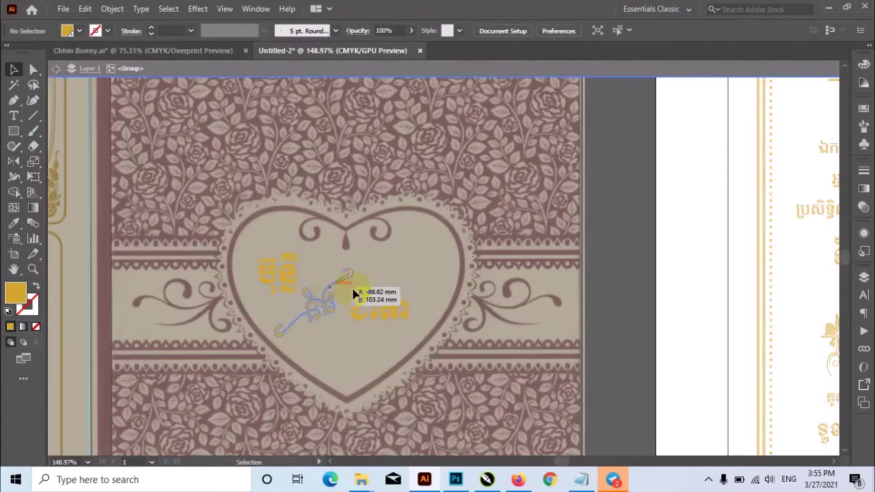
pyautogui.press('Escape')
# Step: Retype both Khmer names with the new couple's names and shift the group right within the heart
pyautogui.press('t')
pyautogui.moveTo(277, 279); pyautogui.dragTo(298, 280)
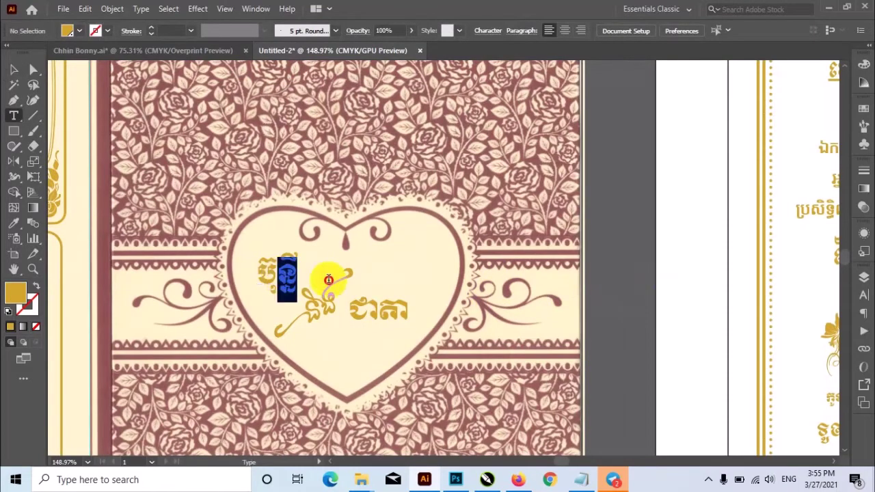
pyautogui.write('ន')
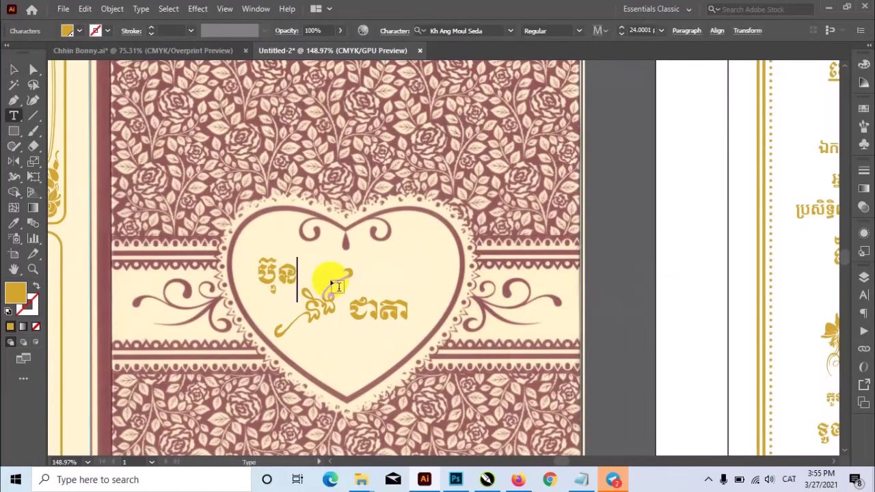
pyautogui.write('ថន')
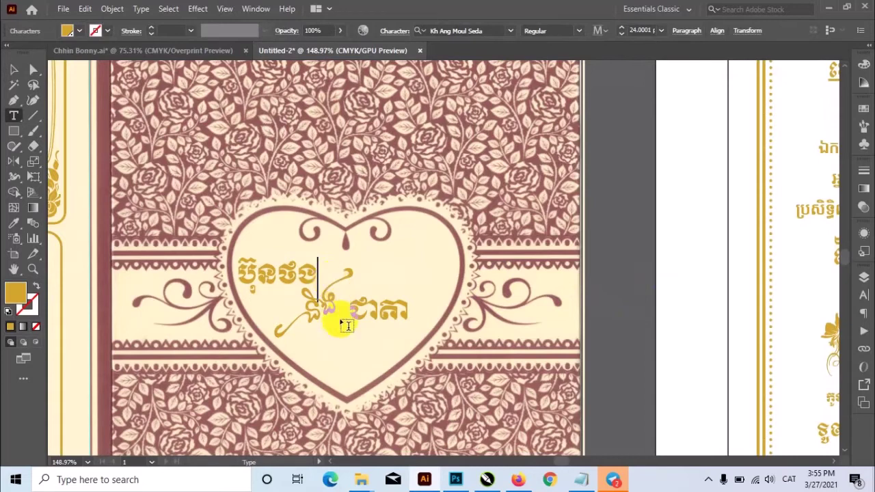
pyautogui.moveTo(349, 313); pyautogui.dragTo(456, 315)
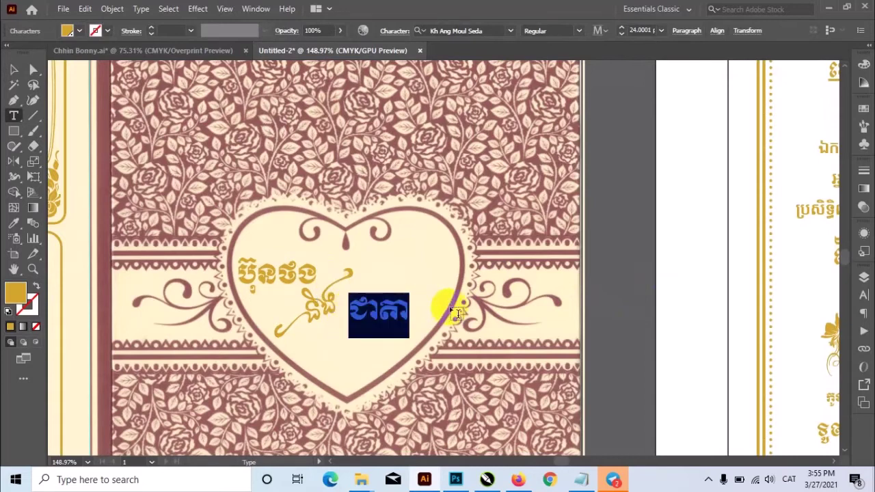
pyautogui.write('នីរតី')
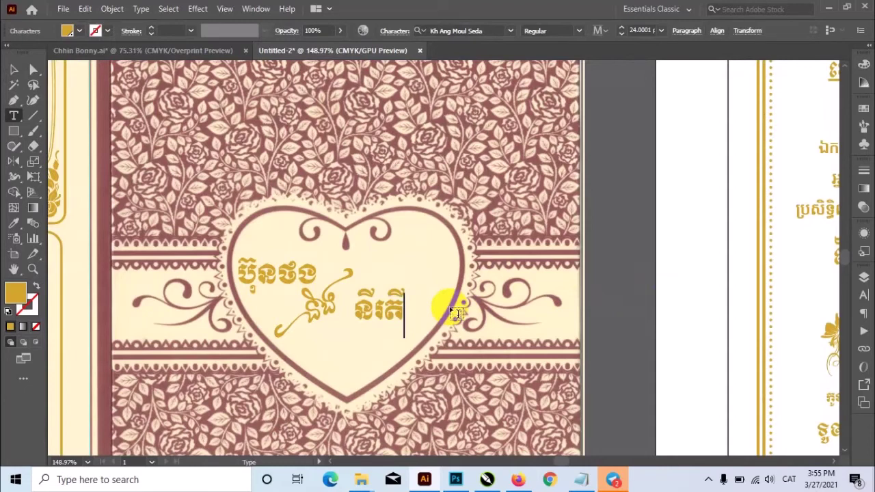
pyautogui.press('Escape')
pyautogui.click(426, 289)
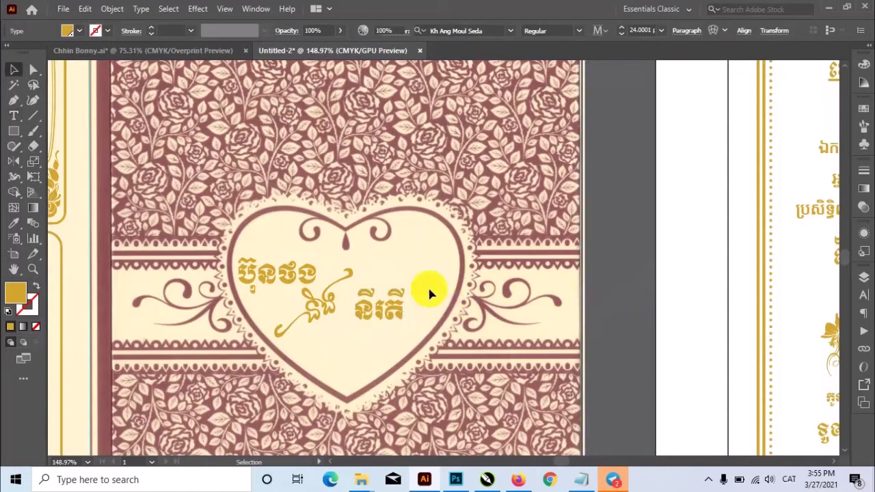
pyautogui.moveTo(367, 309)
pyautogui.mouseDown()
pyautogui.moveTo(393, 311)
pyautogui.moveTo(406, 325)
pyautogui.mouseUp()
pyautogui.click(593, 309)
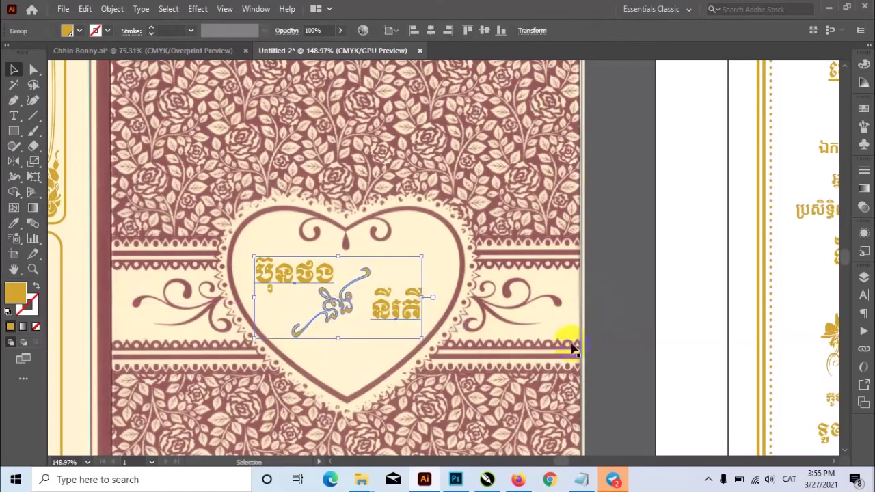
pyautogui.click(234, 387)
pyautogui.hotkey('ctrl', '1')
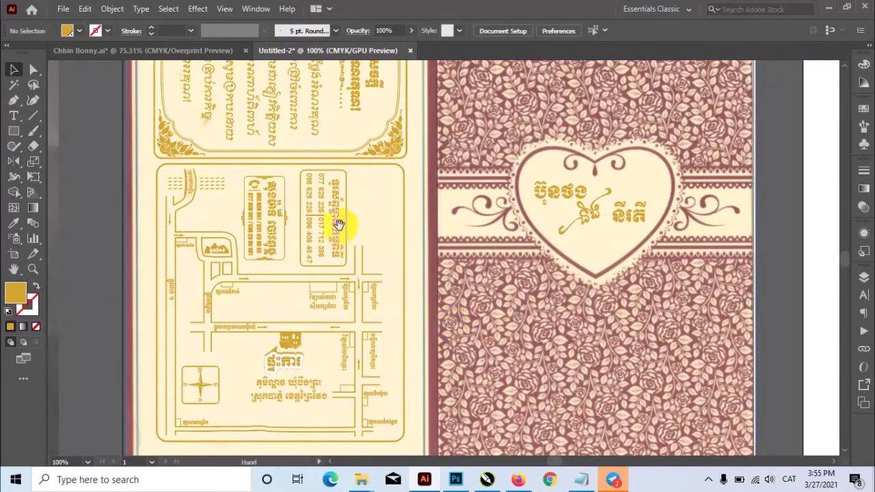
pyautogui.moveTo(341, 226)
pyautogui.mouseDown()
pyautogui.moveTo(455, 322)
pyautogui.moveTo(471, 302)
pyautogui.mouseUp()
pyautogui.hotkey('ctrl', '-')
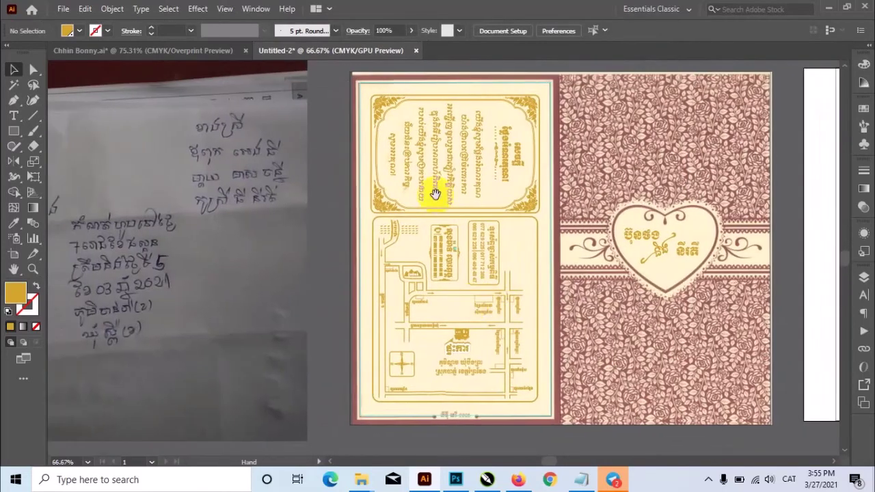
pyautogui.moveTo(402, 306); pyautogui.dragTo(535, 306)
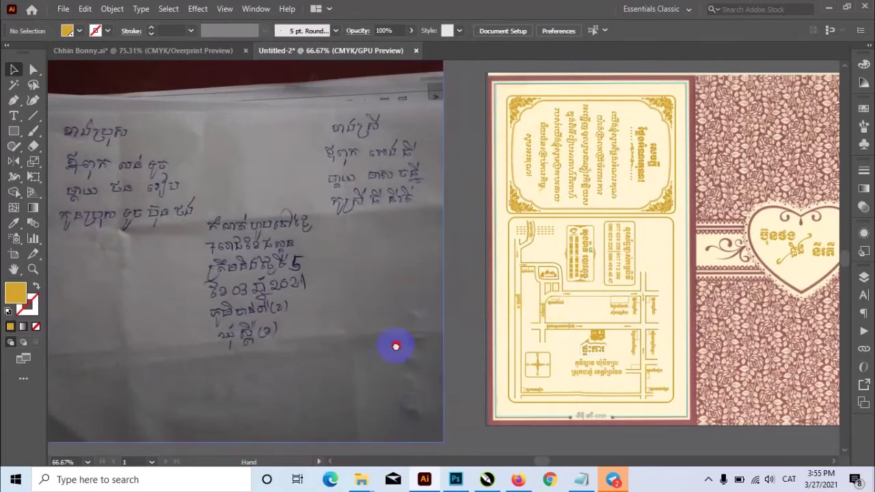
pyautogui.moveTo(397, 348); pyautogui.dragTo(470, 360)
pyautogui.scroll(-2, 426, 316)
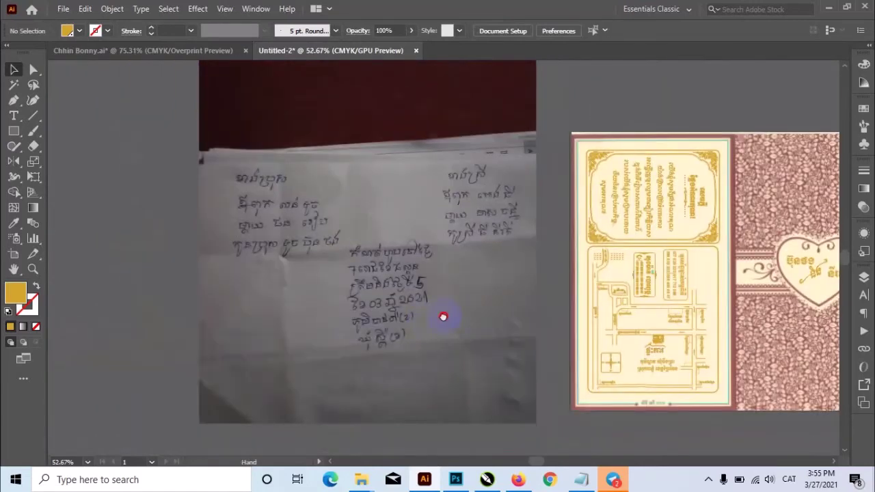
pyautogui.hscroll(2, 444, 316)
pyautogui.scroll(-2, 482, 321)
pyautogui.hscroll(3, 437, 328)
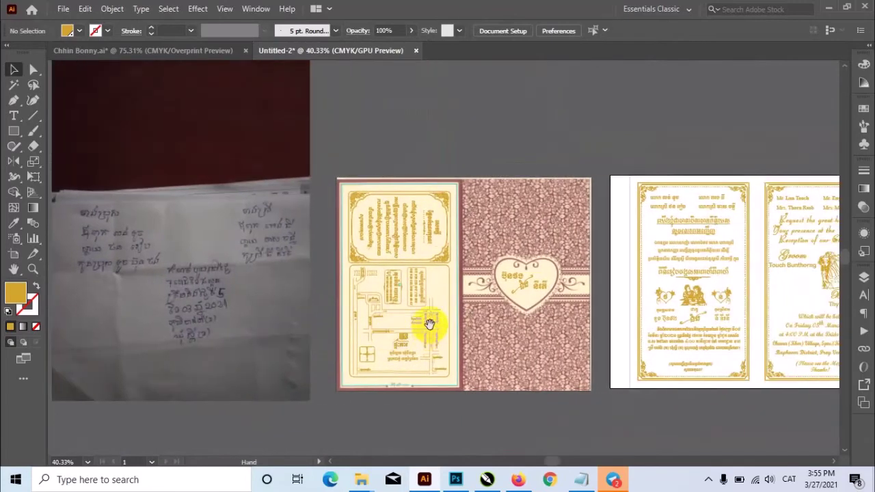
pyautogui.scroll(-1, 478, 250)
pyautogui.hscroll(1, 499, 249)
pyautogui.hscroll(2, 560, 243)
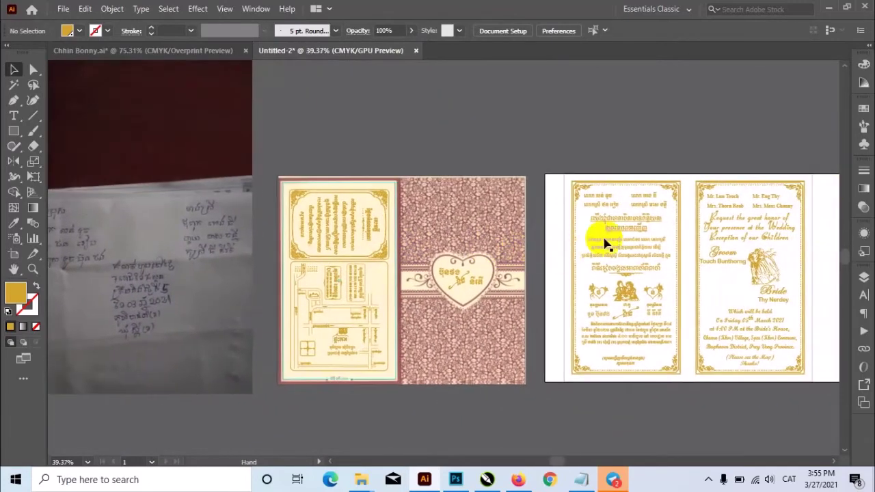
pyautogui.click(864, 277)
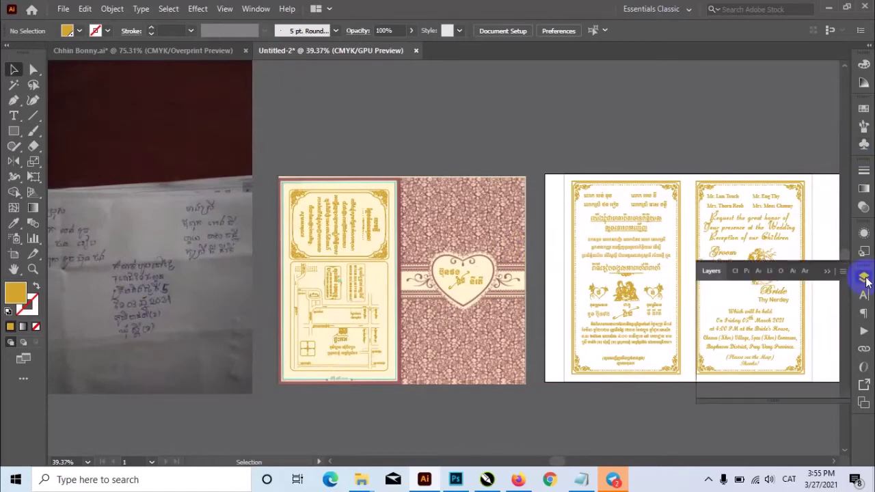
pyautogui.click(827, 271)
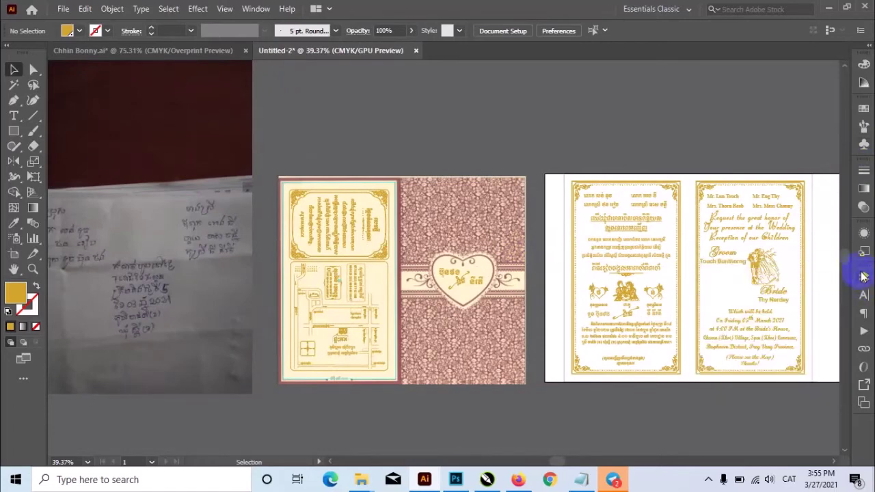
pyautogui.click(249, 10)
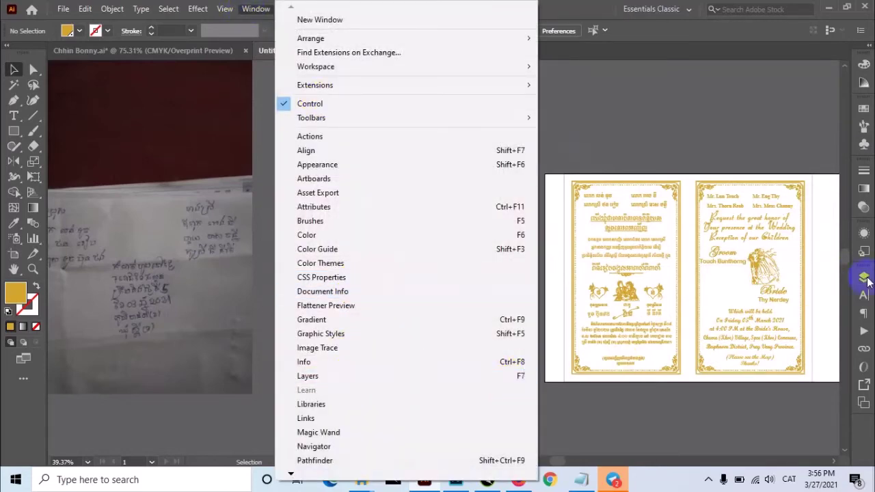
pyautogui.click(701, 134)
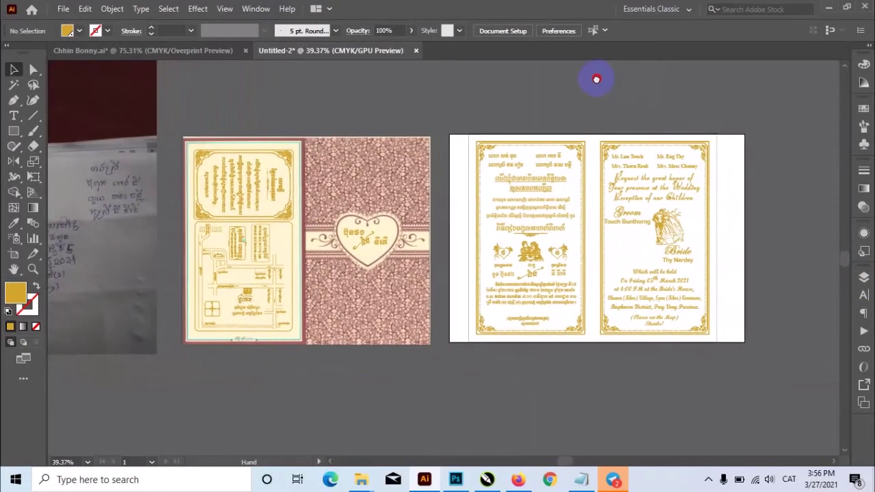
pyautogui.moveTo(642, 89); pyautogui.dragTo(524, 106)
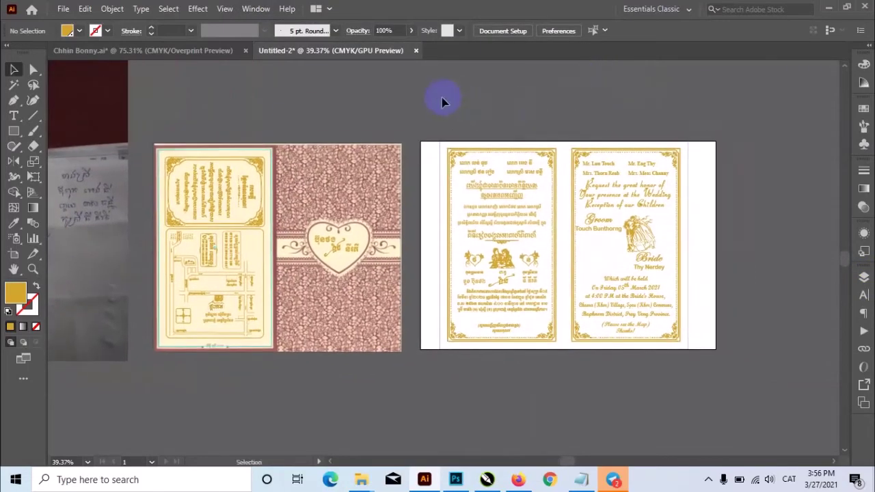
# Step: Marquee-select all the inside-pages objects
pyautogui.click(713, 332)
pyautogui.moveTo(478, 184)
pyautogui.mouseDown()
pyautogui.moveTo(613, 272)
pyautogui.moveTo(561, 237)
pyautogui.moveTo(540, 256)
pyautogui.mouseUp()
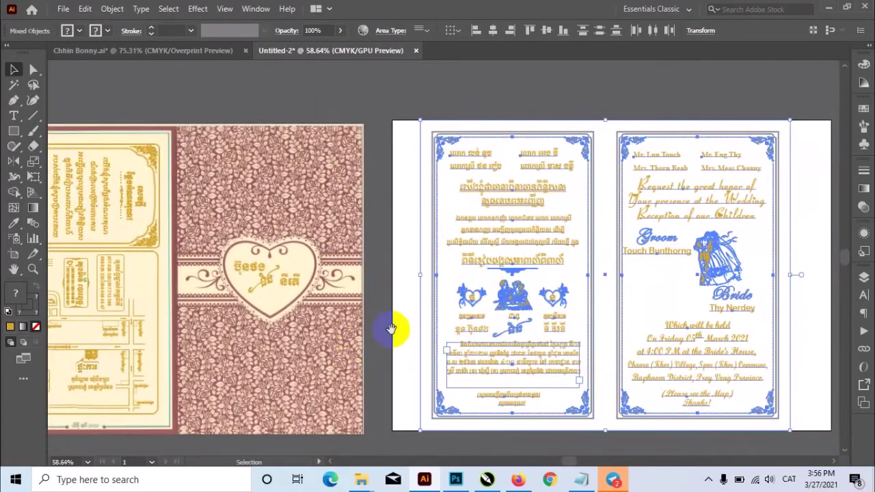
pyautogui.moveTo(390, 329); pyautogui.dragTo(430, 312)
pyautogui.click(418, 220)
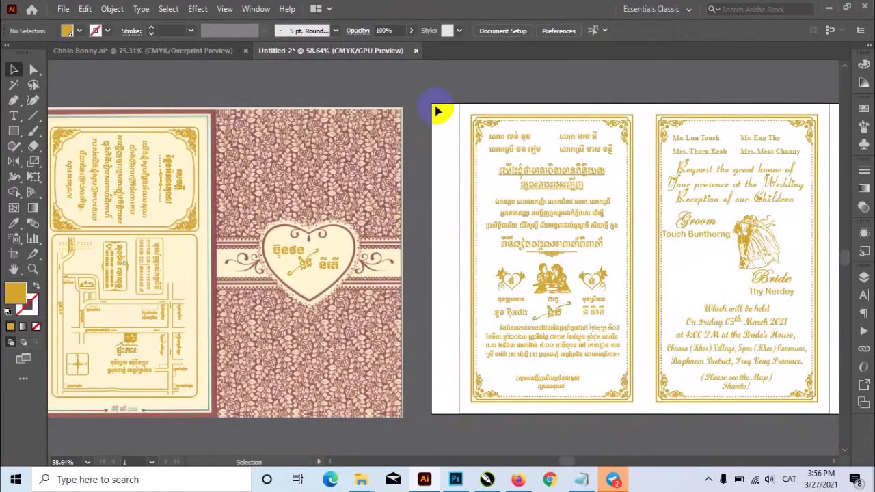
pyautogui.moveTo(437, 110)
pyautogui.mouseDown()
pyautogui.moveTo(827, 410)
pyautogui.moveTo(761, 396)
pyautogui.mouseUp()
# Step: Create Layer 2 in the Layers panel and move the cover artwork onto it
pyautogui.click(865, 277)
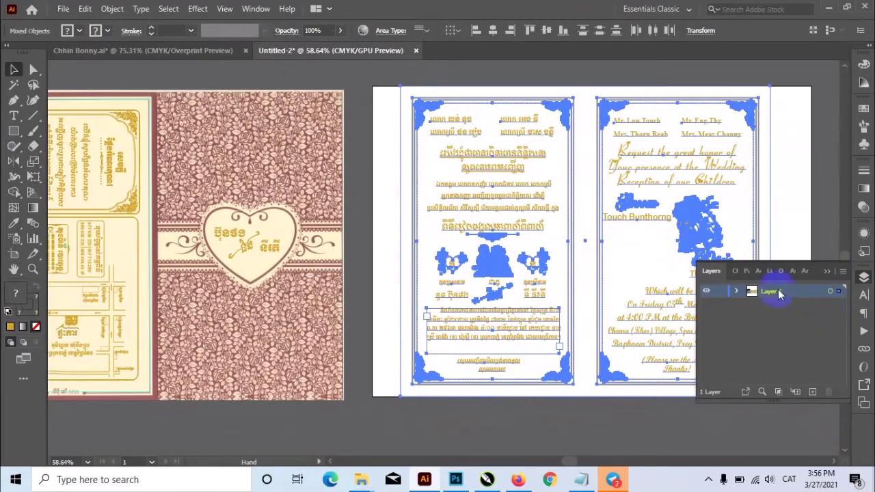
pyautogui.click(812, 393)
pyautogui.hscroll(-4, 496, 360)
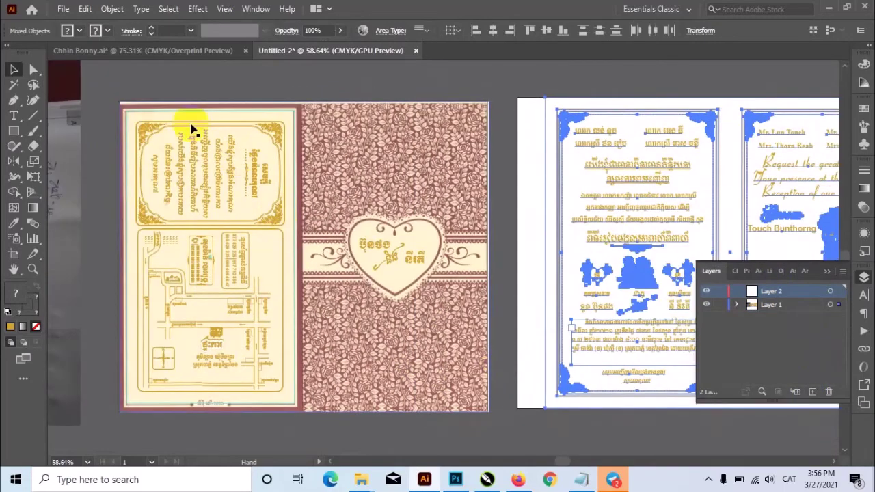
pyautogui.click(468, 409)
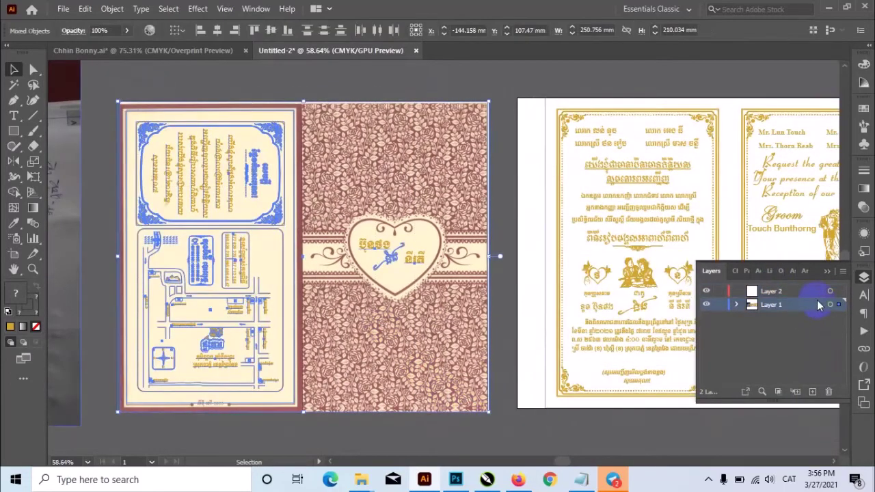
pyautogui.moveTo(832, 301); pyautogui.dragTo(838, 291)
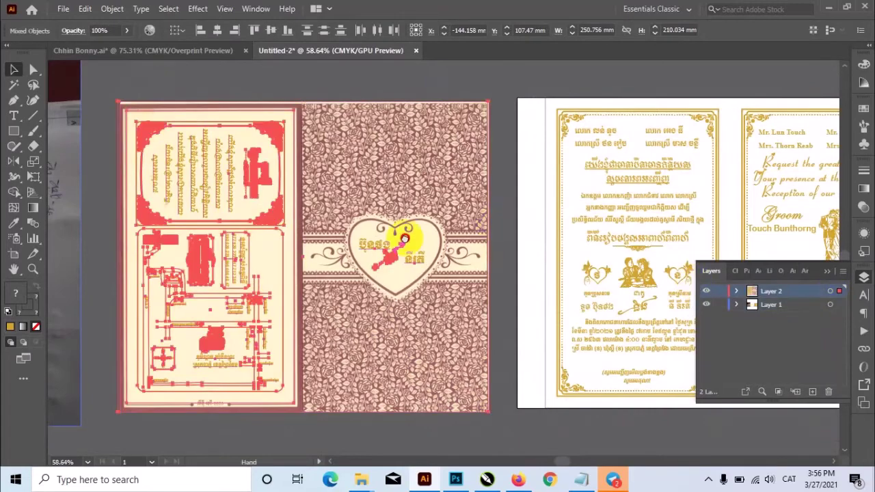
# Step: With Direct Selection, drag the cover artwork over the inside-pages artboard
pyautogui.moveTo(516, 226); pyautogui.dragTo(420, 224)
pyautogui.keyDown('alt'); pyautogui.click(404, 225); pyautogui.keyUp('alt')
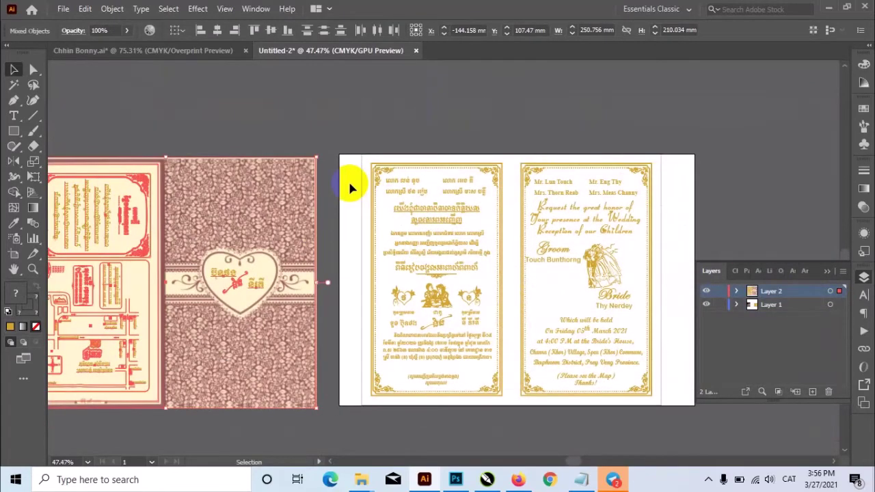
pyautogui.press('a')
pyautogui.moveTo(316, 157)
pyautogui.mouseDown()
pyautogui.moveTo(649, 165)
pyautogui.moveTo(660, 157)
pyautogui.mouseUp()
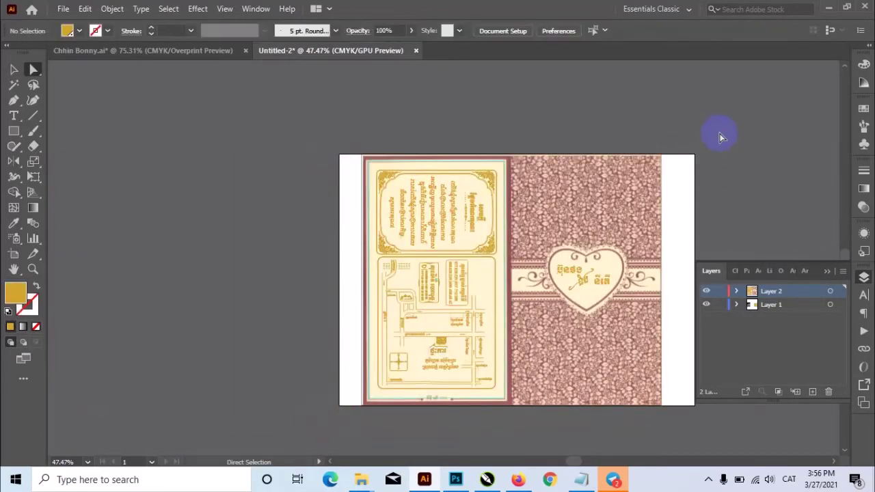
# Step: Inspect the card's top-left corner in outline and preview modes, selecting the frame path
pyautogui.scroll(-1, 464, 102)
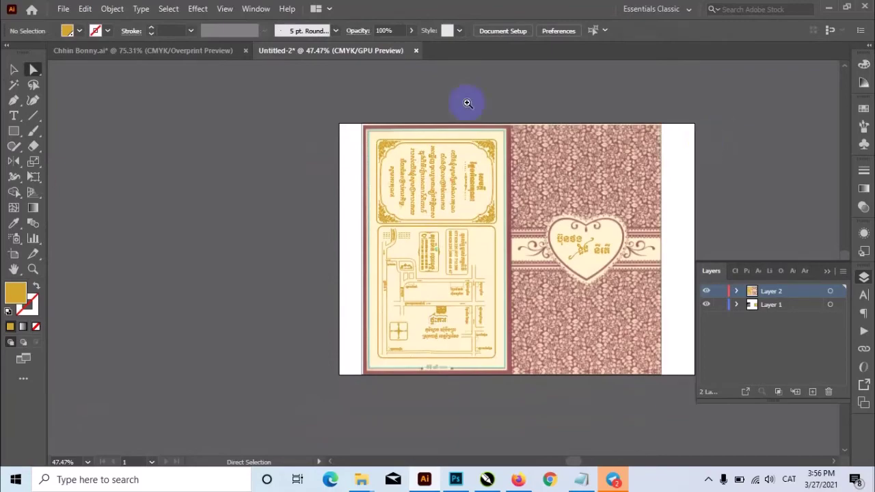
pyautogui.moveTo(442, 195)
pyautogui.mouseDown()
pyautogui.moveTo(603, 352)
pyautogui.moveTo(308, 224)
pyautogui.moveTo(462, 299)
pyautogui.moveTo(552, 362)
pyautogui.moveTo(687, 308)
pyautogui.mouseUp()
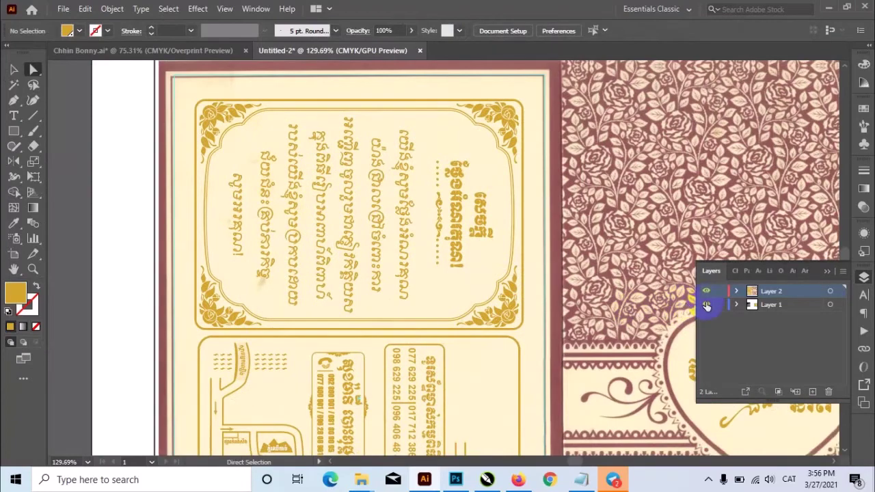
pyautogui.click(706, 305)
pyautogui.click(707, 305)
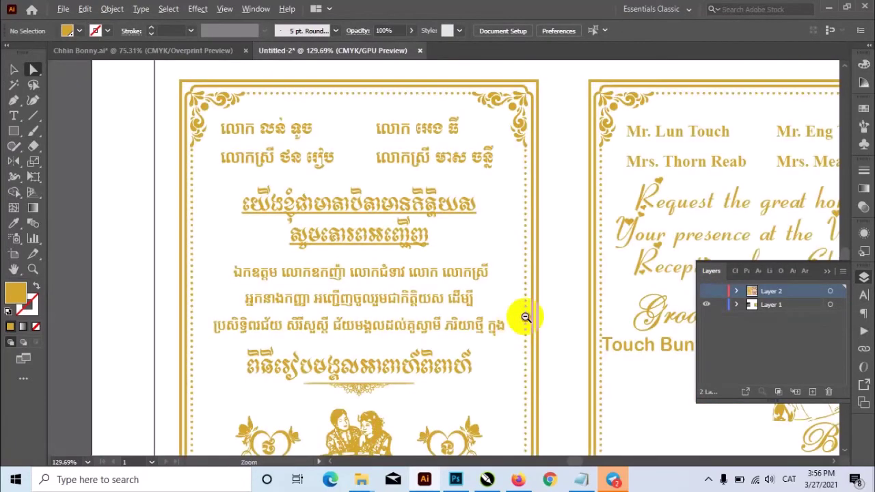
pyautogui.scroll(-2, 410, 300)
pyautogui.scroll(1, 526, 273)
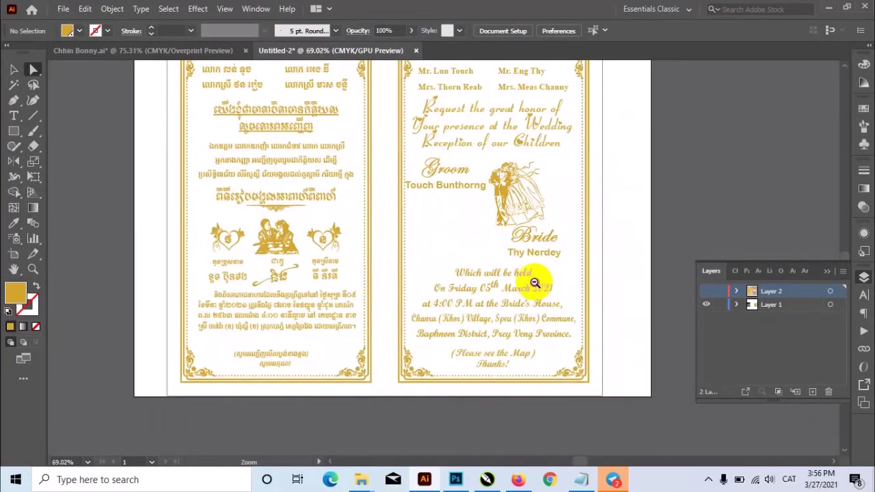
pyautogui.scroll(-2, 567, 283)
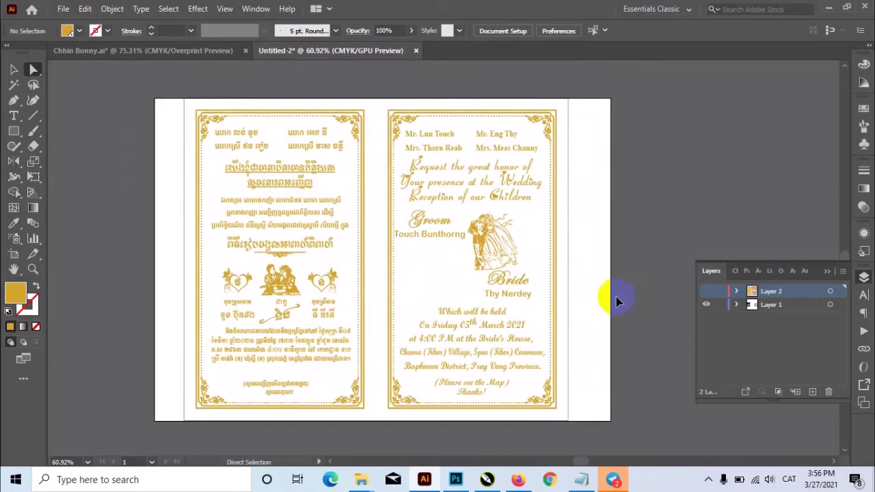
pyautogui.press('v')
pyautogui.click(574, 292)
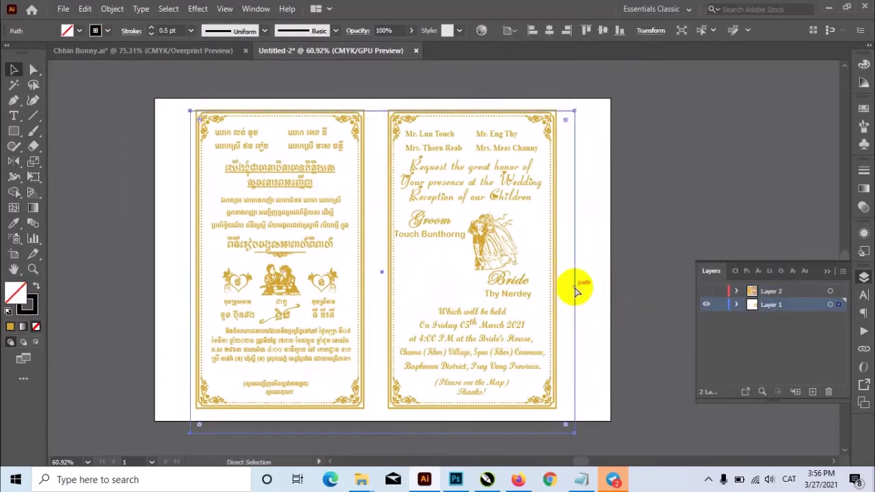
pyautogui.click(573, 286)
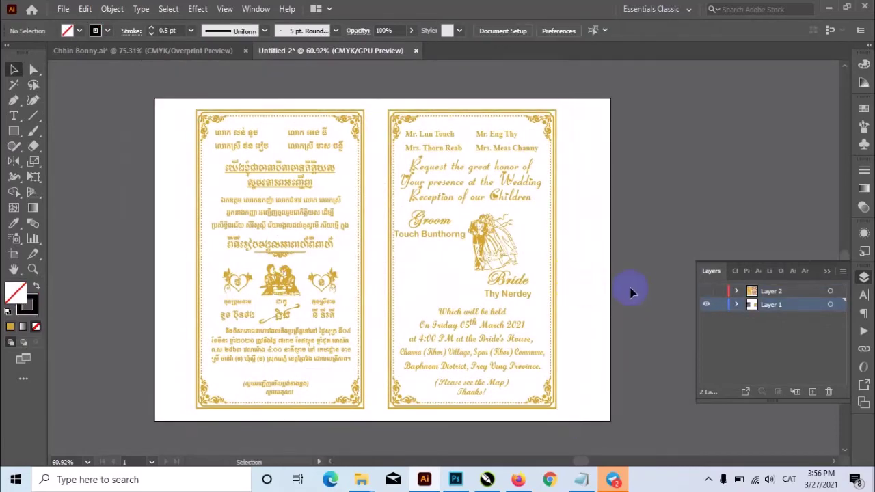
# Step: Hide Layer 1 and delete the rose-pattern background image from the Layer 2 cover
pyautogui.click(707, 306)
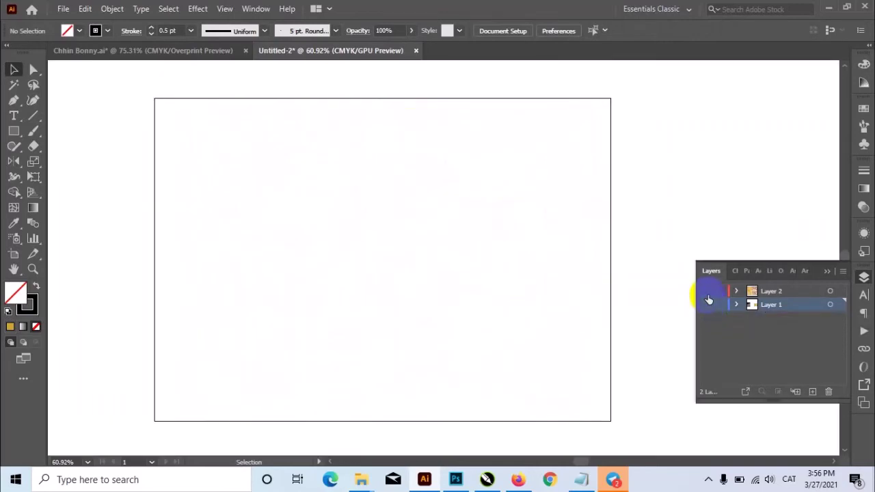
pyautogui.click(707, 293)
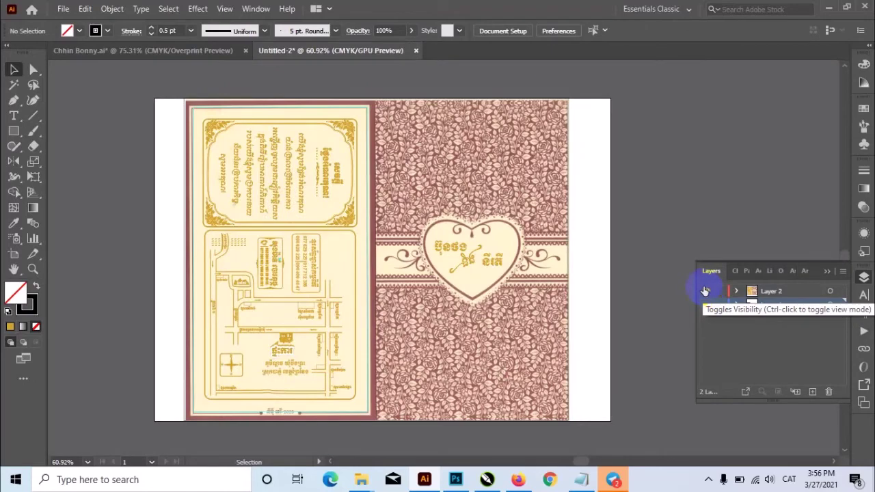
pyautogui.click(471, 355)
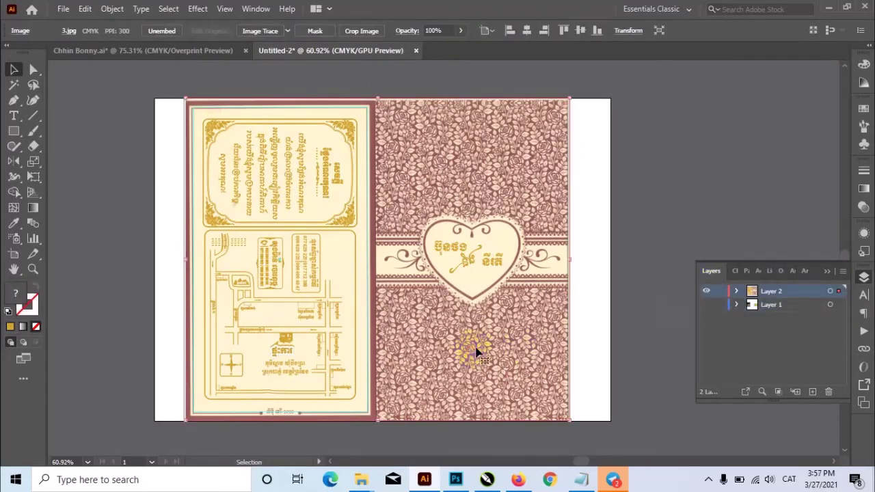
pyautogui.moveTo(533, 160); pyautogui.dragTo(506, 328)
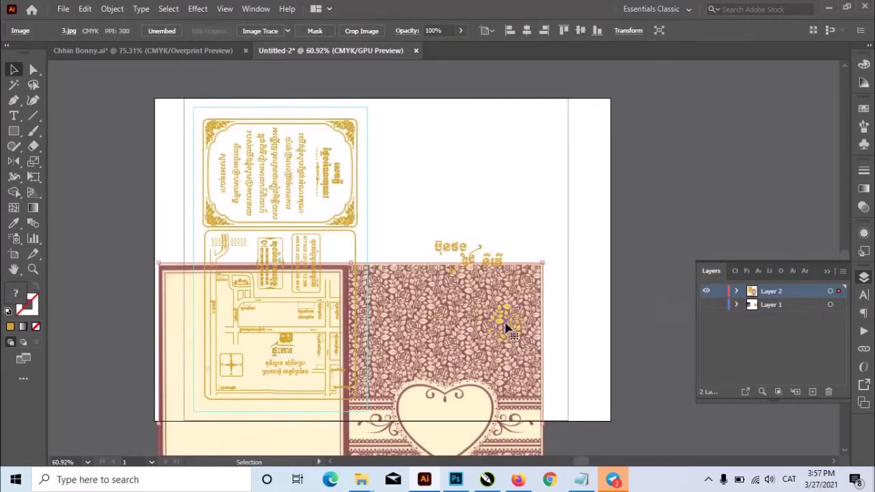
pyautogui.press('Delete')
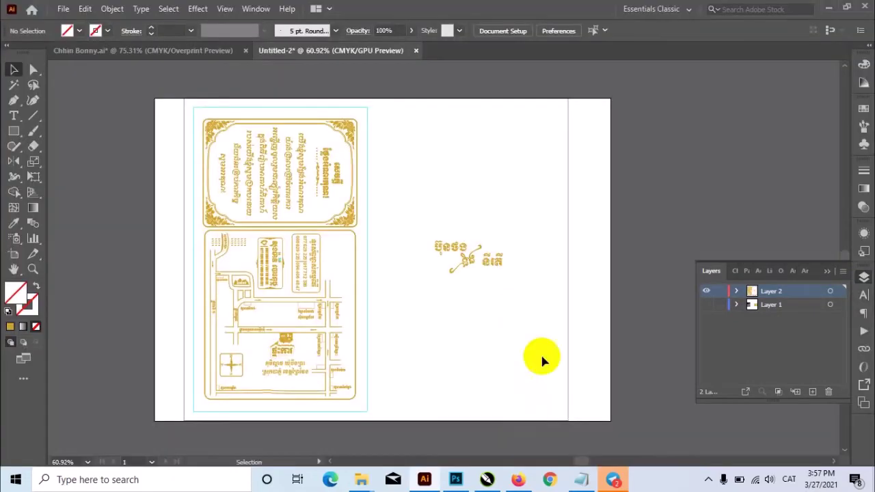
pyautogui.moveTo(544, 321); pyautogui.dragTo(602, 364)
pyautogui.click(603, 363)
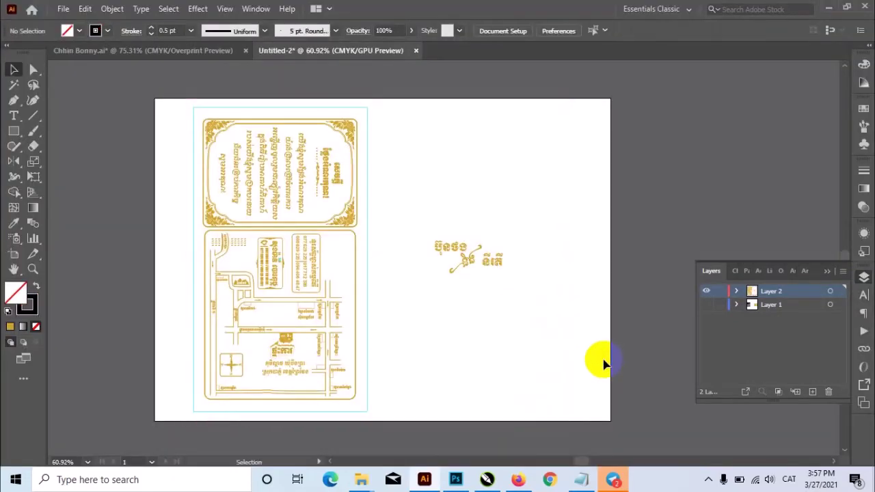
# Step: Check the layers by toggling their visibility and outline view, then recentre the artboard
pyautogui.click(707, 305)
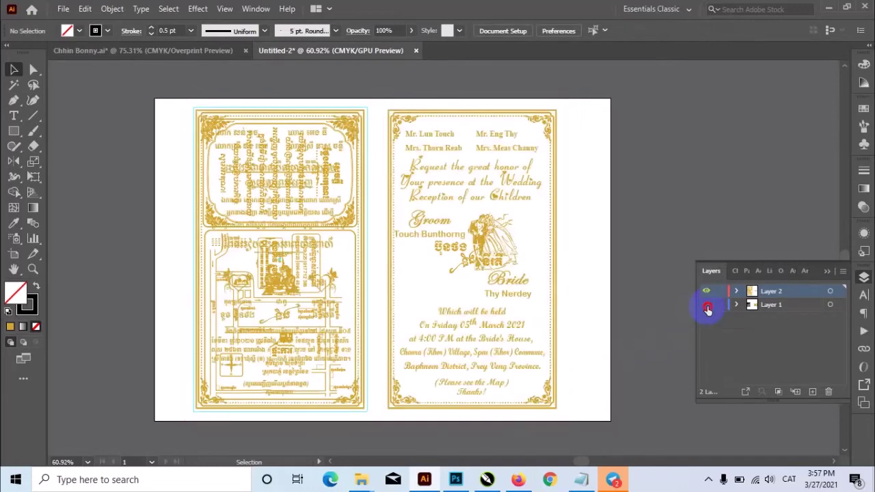
pyautogui.click(706, 305)
pyautogui.click(707, 292)
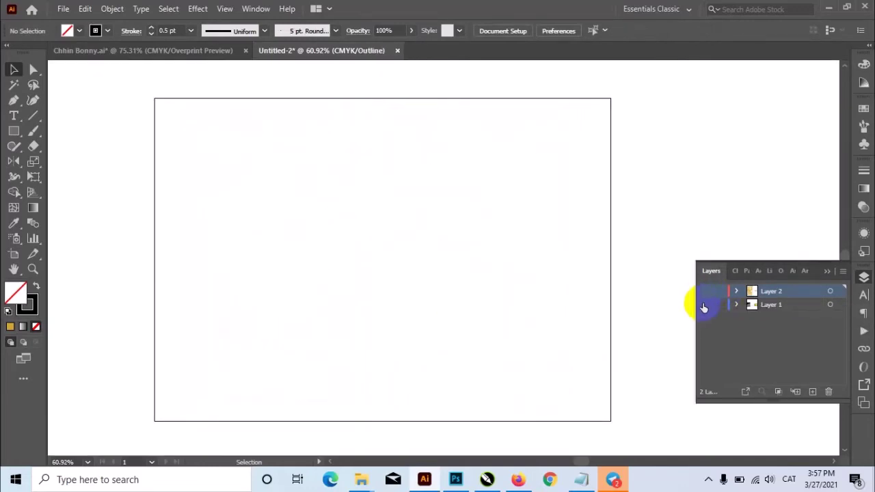
pyautogui.hotkey('ctrl', 'y')
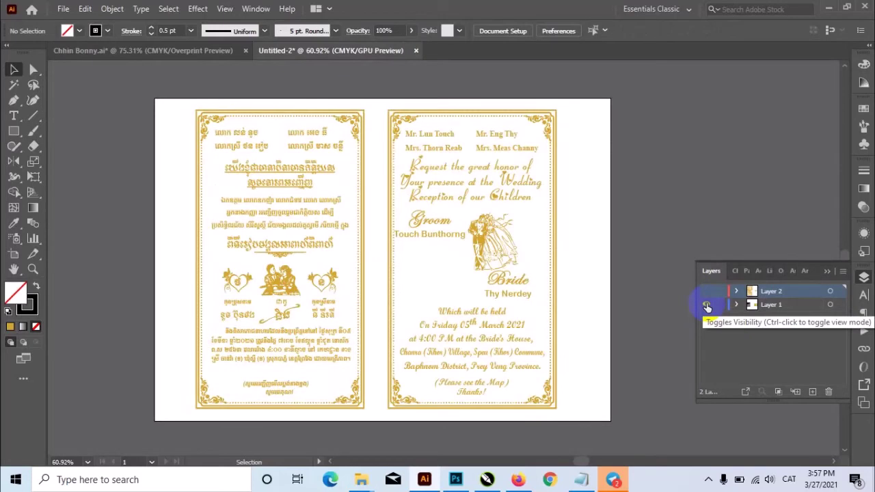
pyautogui.hotkey('ctrl', 'y')
pyautogui.click(706, 292)
pyautogui.hotkey('ctrl', 'y')
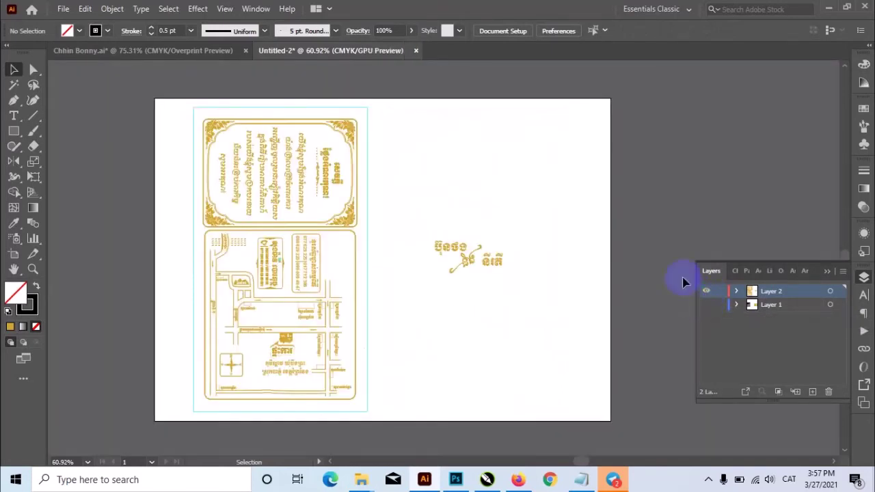
pyautogui.keyDown('ctrl'); pyautogui.keyDown('alt'); pyautogui.click(362, 332); pyautogui.keyUp('alt'); pyautogui.keyUp('ctrl')
pyautogui.moveTo(421, 336); pyautogui.dragTo(356, 379)
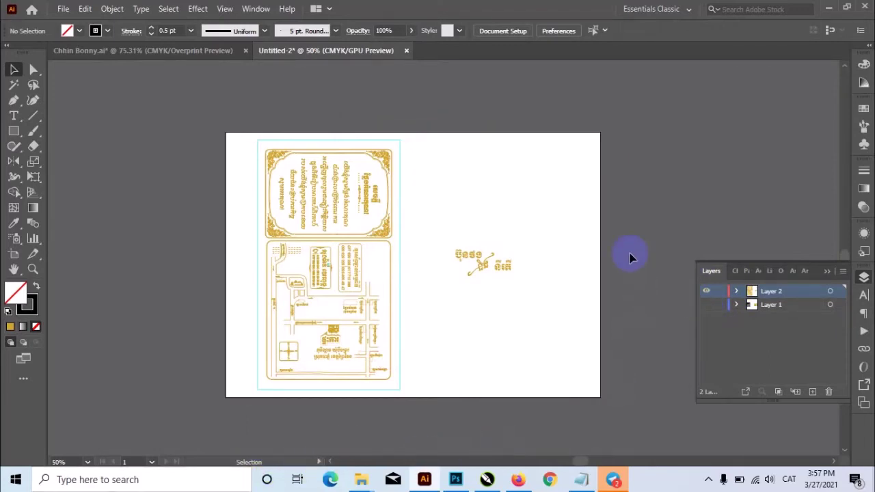
# Step: Compare the layers again, leaving Layer 1 hidden and Layer 2 visible in full-colour preview
pyautogui.click(706, 305)
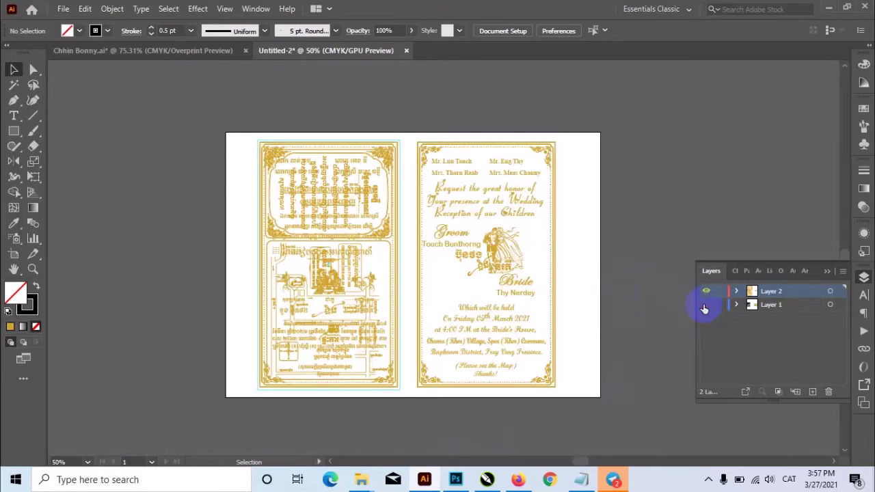
pyautogui.click(705, 305)
pyautogui.click(704, 292)
pyautogui.hotkey('ctrl', 'y')
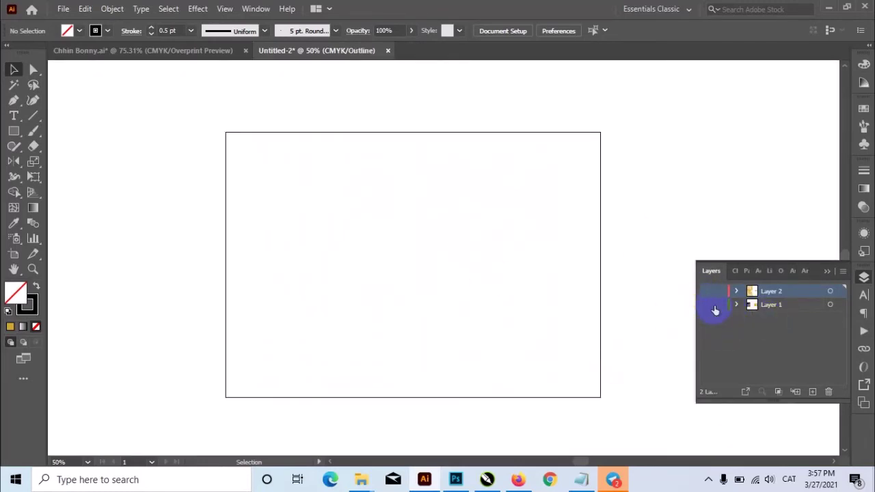
pyautogui.click(706, 305)
pyautogui.hotkey('ctrl', 'y')
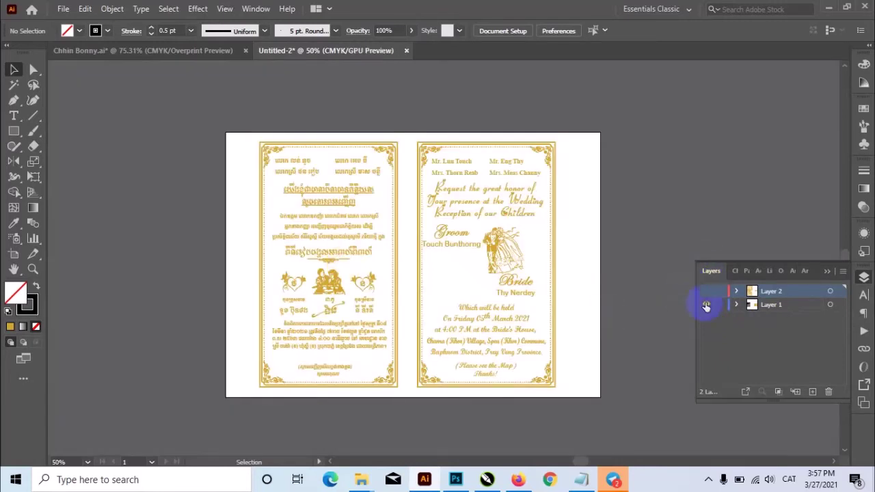
pyautogui.click(705, 304)
pyautogui.click(706, 291)
pyautogui.hotkey('ctrl', 'y')
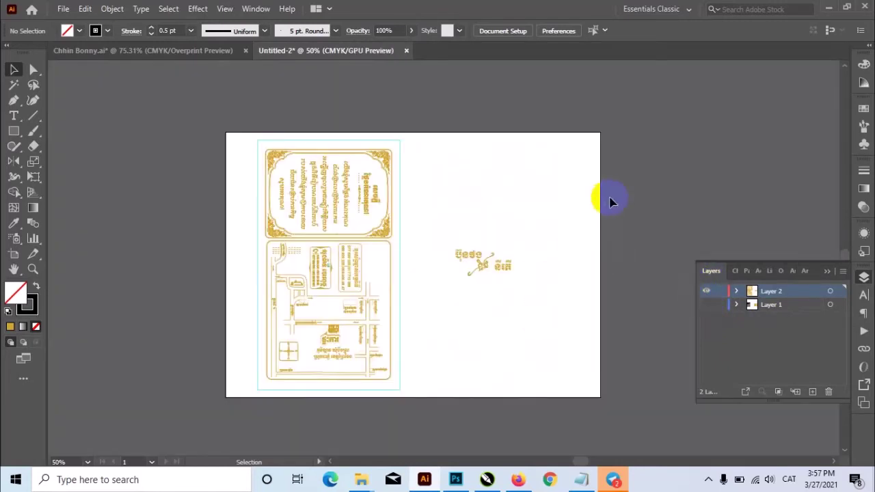
# Step: In the other invitation document, move the names text into the heart and enter its group
pyautogui.click(211, 55)
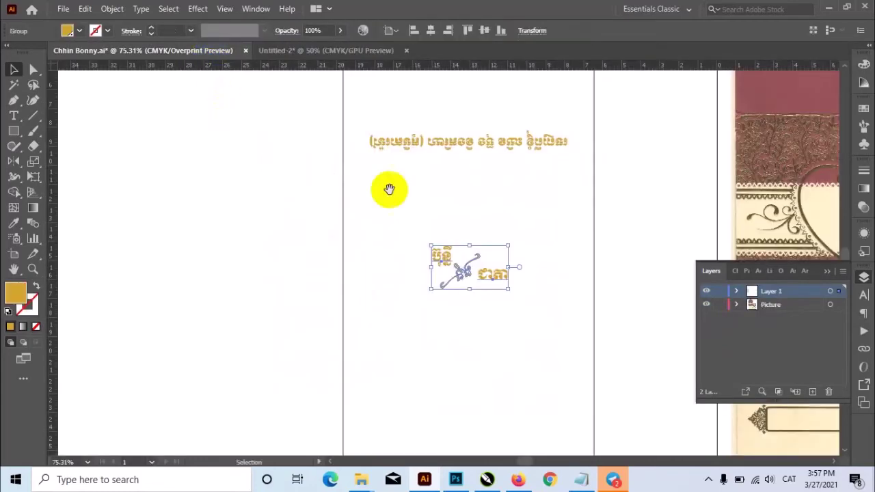
pyautogui.scroll(-3, 376, 253)
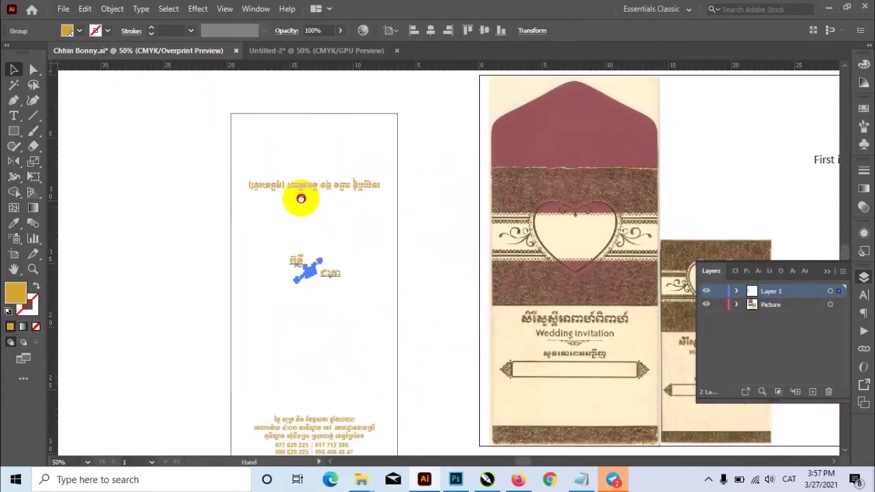
pyautogui.moveTo(301, 199); pyautogui.dragTo(234, 185)
pyautogui.click(322, 209)
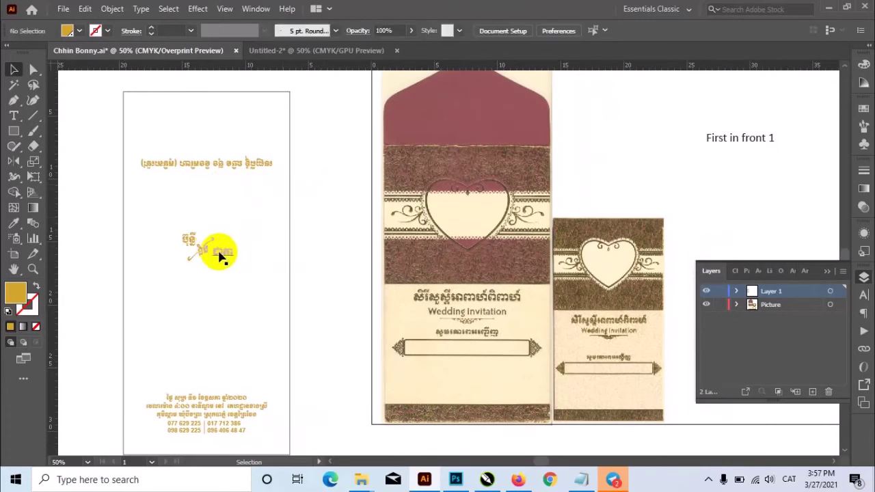
pyautogui.moveTo(218, 255); pyautogui.dragTo(478, 224)
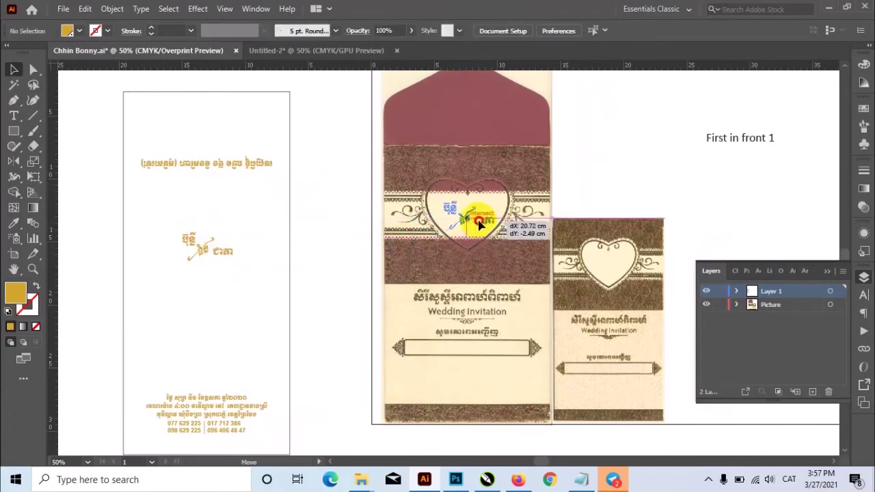
pyautogui.doubleClick(454, 211)
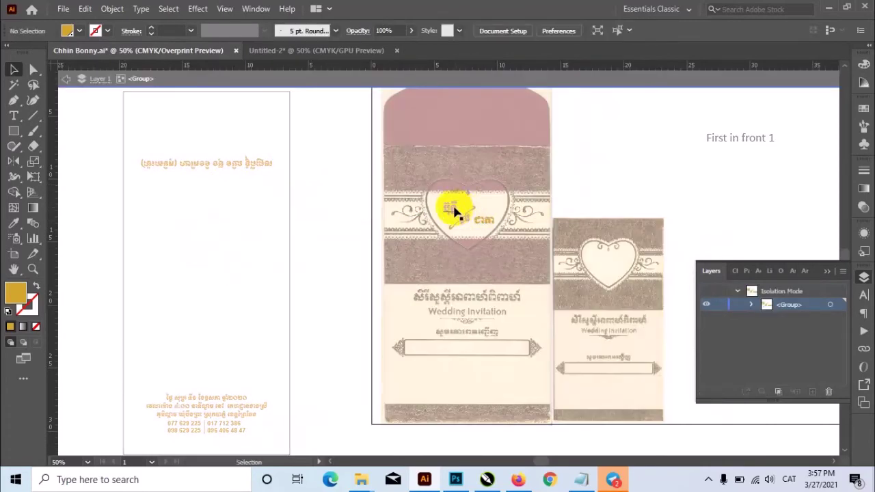
pyautogui.scroll(5, 482, 229)
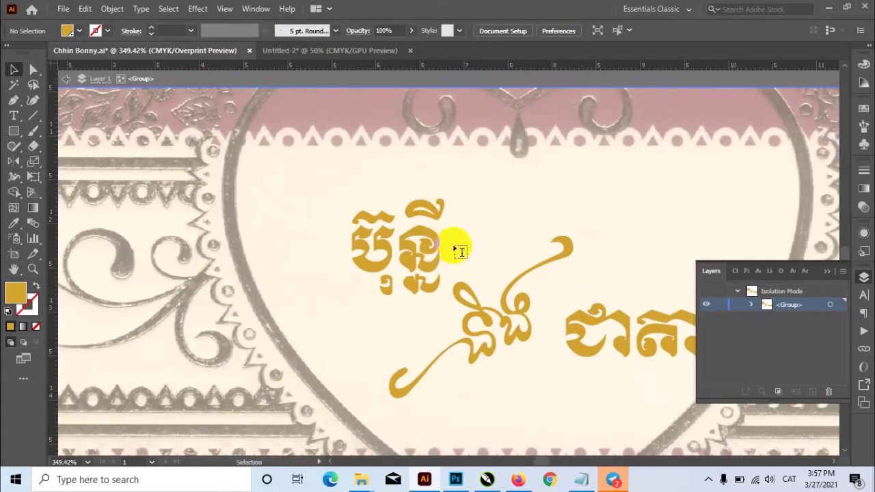
# Step: Retype the first and second Khmer names with the new couple's names
pyautogui.doubleClick(437, 250)
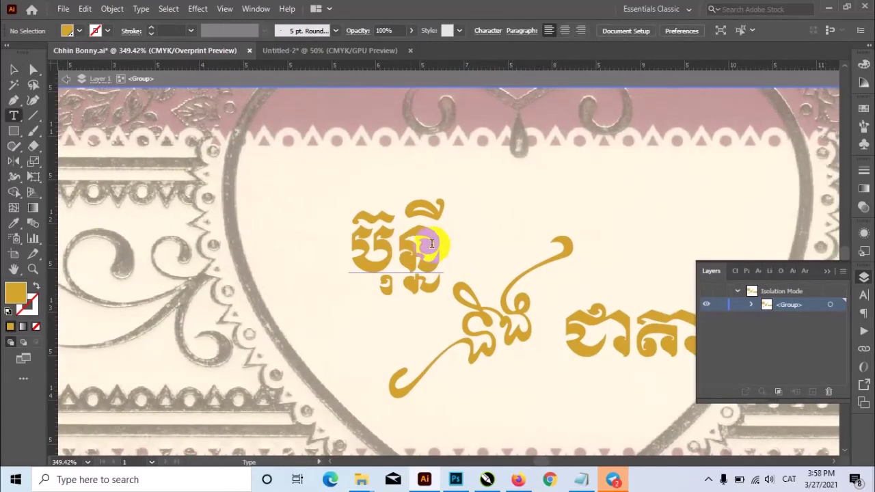
pyautogui.click(438, 244)
pyautogui.press('BackSpace')
pyautogui.press('BackSpace')
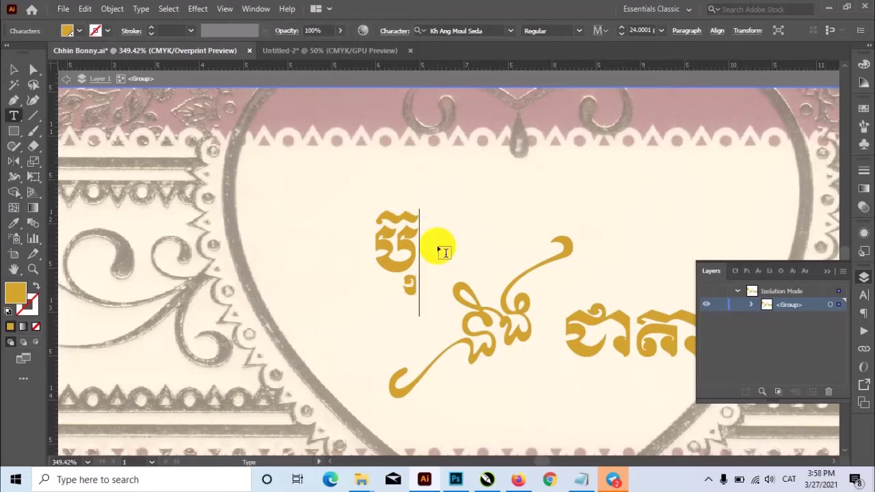
pyautogui.write('នថ៌ល')
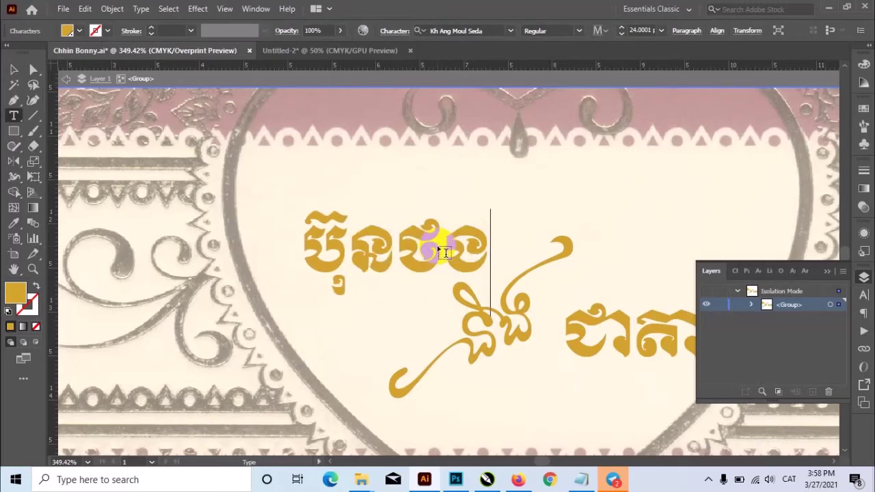
pyautogui.scroll(-2, 552, 278)
pyautogui.scroll(-1, 574, 266)
pyautogui.moveTo(576, 264); pyautogui.dragTo(703, 250)
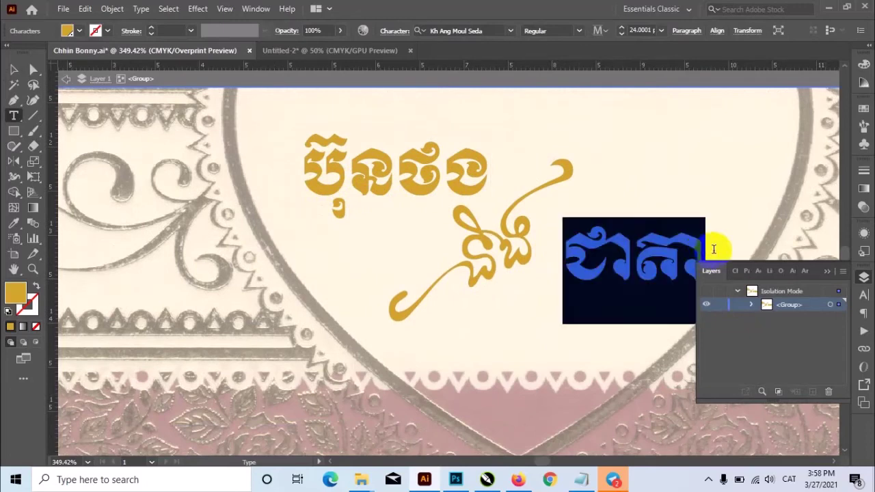
pyautogui.write('នីរតី')
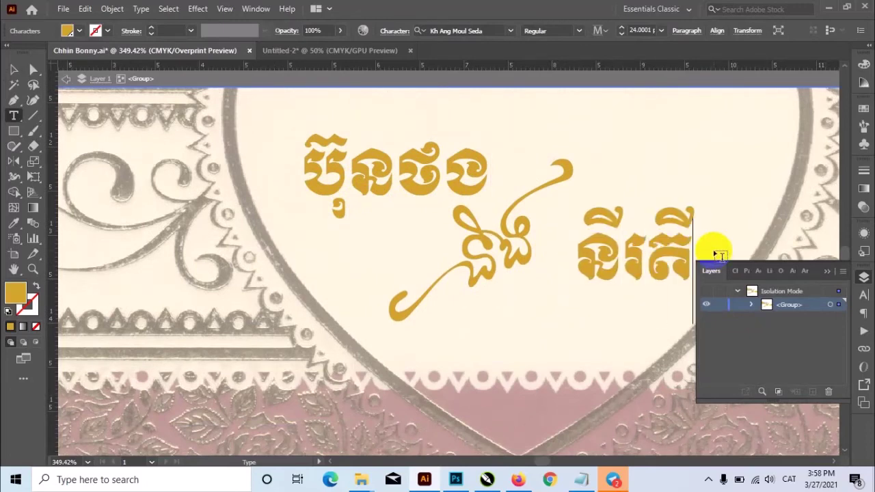
pyautogui.press('Escape')
# Step: Exit the heart group's isolation mode and zoom out to see both cards
pyautogui.scroll(-3, 553, 254)
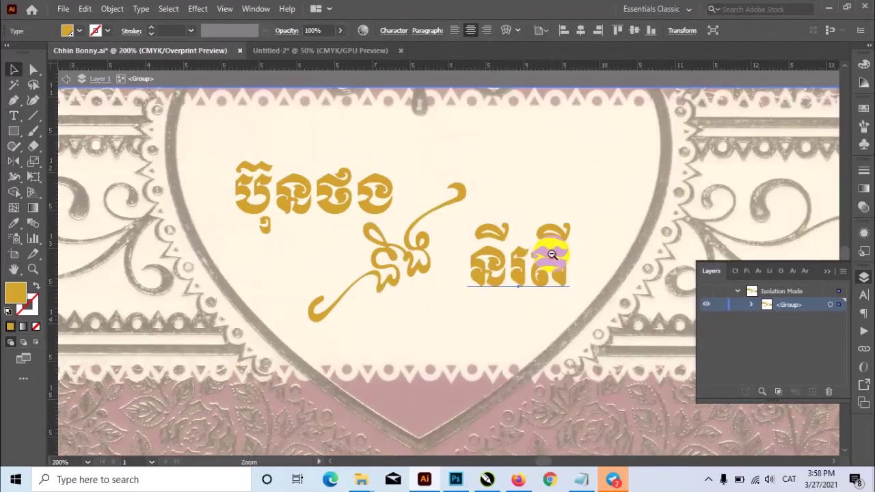
pyautogui.doubleClick(674, 190)
pyautogui.moveTo(635, 201)
pyautogui.mouseDown()
pyautogui.moveTo(519, 193)
pyautogui.moveTo(446, 251)
pyautogui.mouseUp()
pyautogui.keyDown('alt'); pyautogui.click(445, 251); pyautogui.keyUp('alt')
pyautogui.scroll(-3, 472, 246)
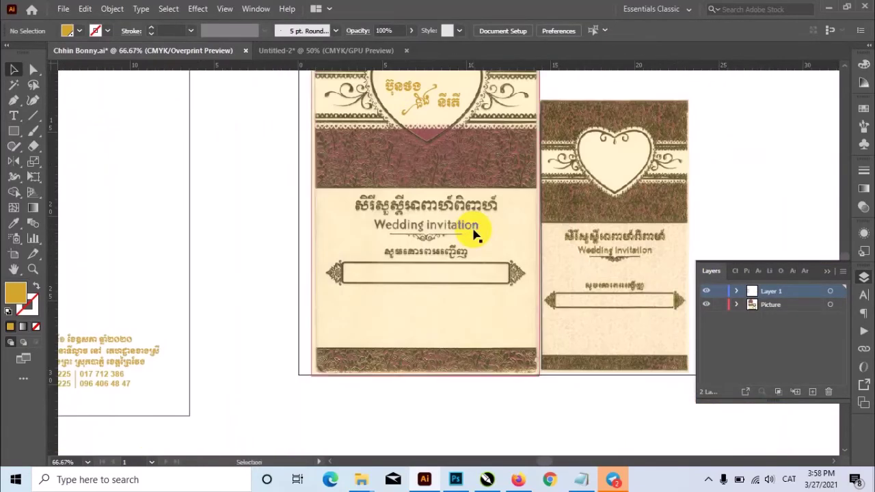
pyautogui.click(286, 52)
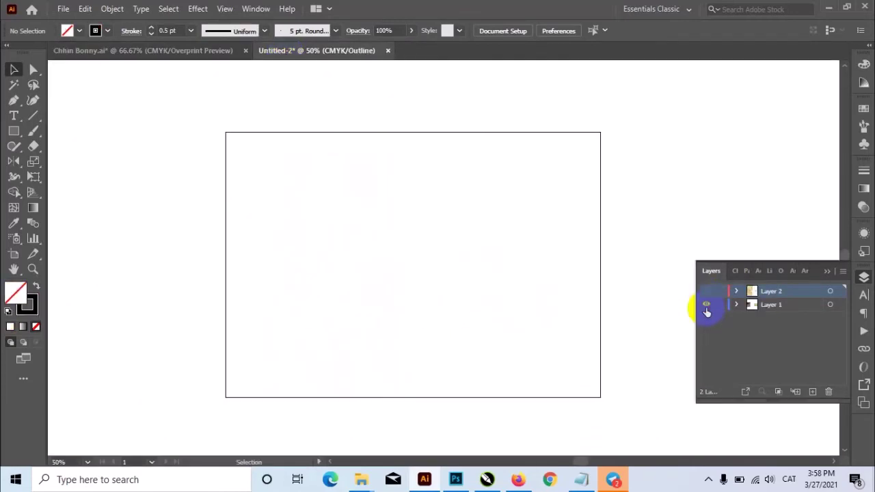
pyautogui.click(706, 304)
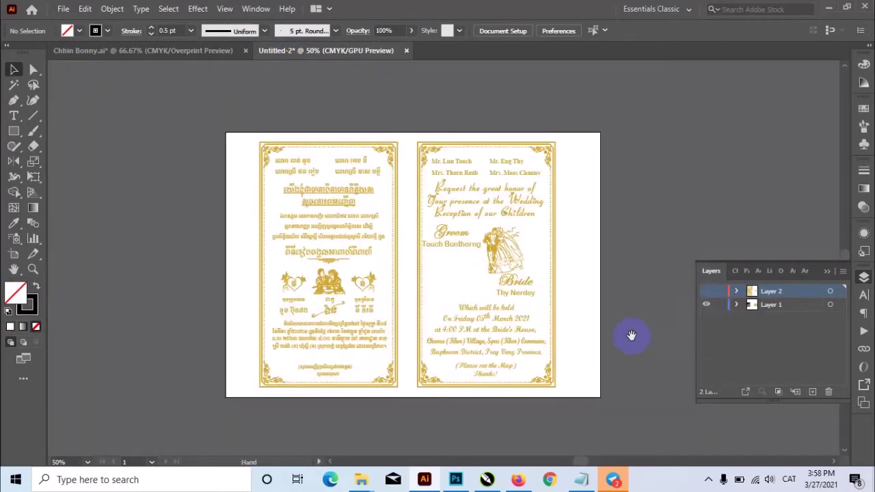
pyautogui.scroll(-2, 410, 240)
pyautogui.moveTo(481, 307); pyautogui.dragTo(497, 291)
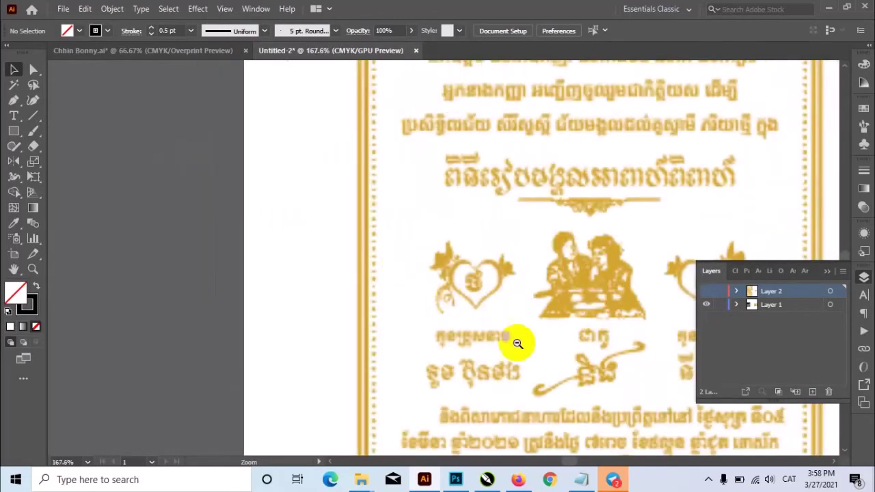
pyautogui.moveTo(517, 344)
pyautogui.mouseDown()
pyautogui.moveTo(449, 254)
pyautogui.moveTo(490, 252)
pyautogui.mouseUp()
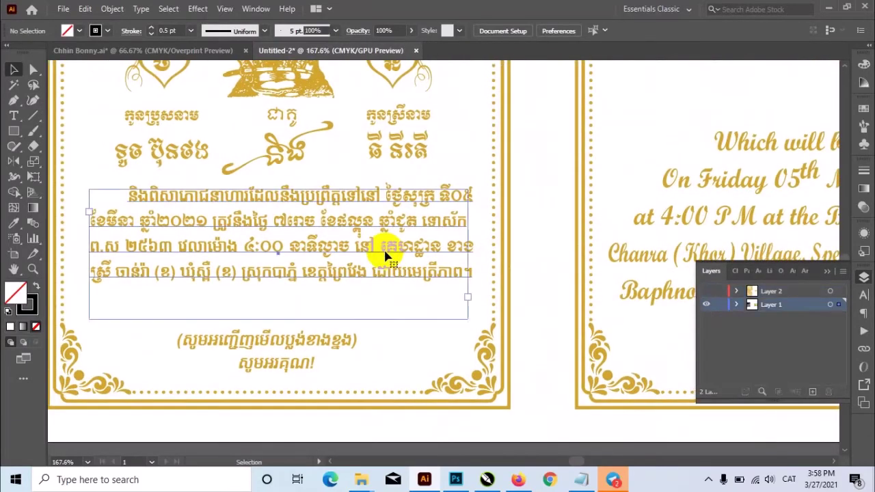
pyautogui.click(386, 257)
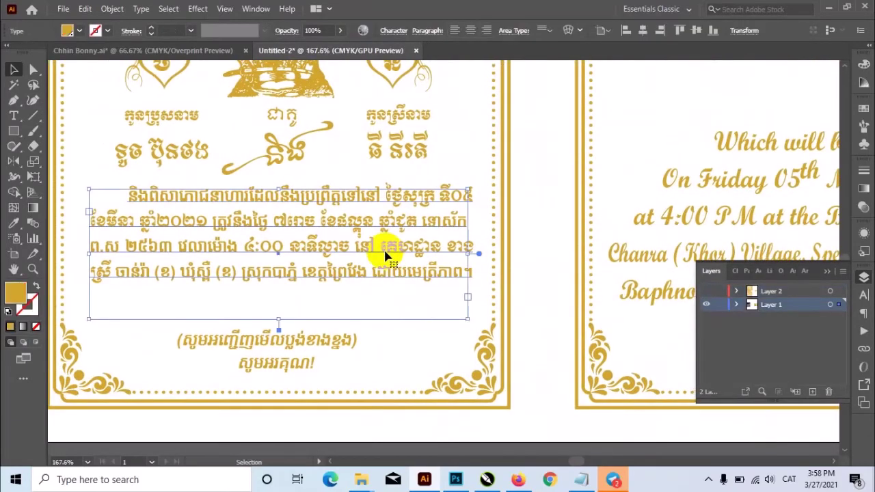
pyautogui.click(183, 52)
pyautogui.hotkey('ctrl', 'v')
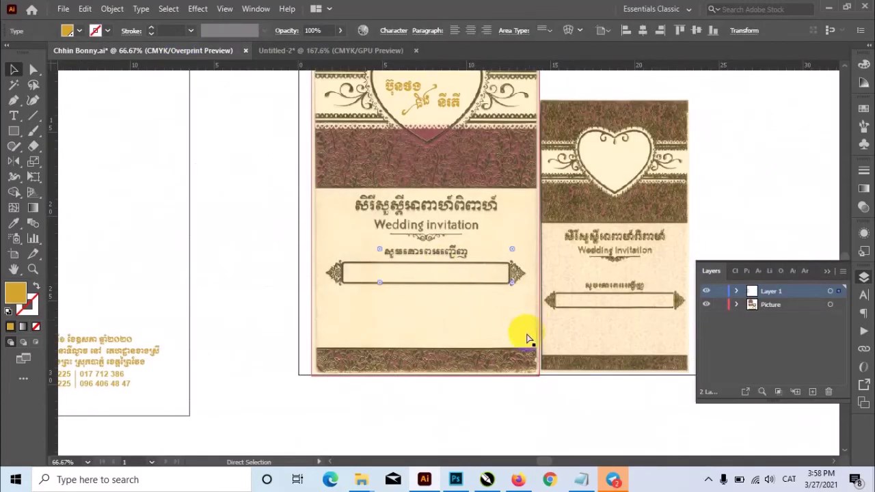
# Step: Move the long Khmer paragraph below the card and place the date and phone text onto it
pyautogui.moveTo(457, 347)
pyautogui.mouseDown()
pyautogui.moveTo(557, 280)
pyautogui.moveTo(482, 303)
pyautogui.moveTo(553, 218)
pyautogui.moveTo(517, 256)
pyautogui.mouseUp()
pyautogui.click(547, 374)
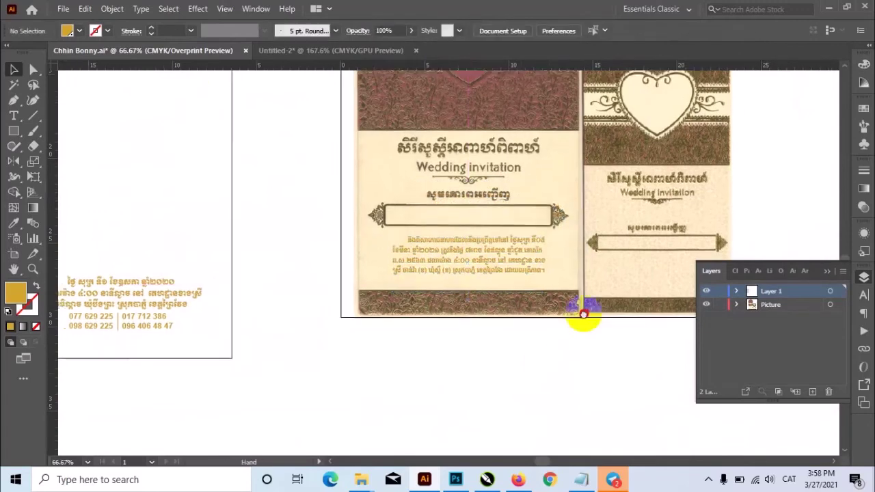
pyautogui.moveTo(548, 374); pyautogui.dragTo(592, 302)
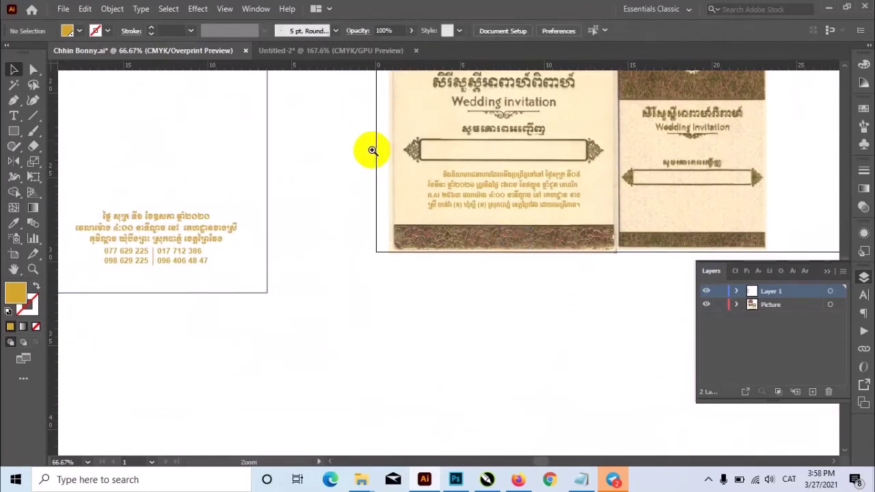
pyautogui.click(521, 251)
pyautogui.moveTo(521, 252); pyautogui.dragTo(425, 394)
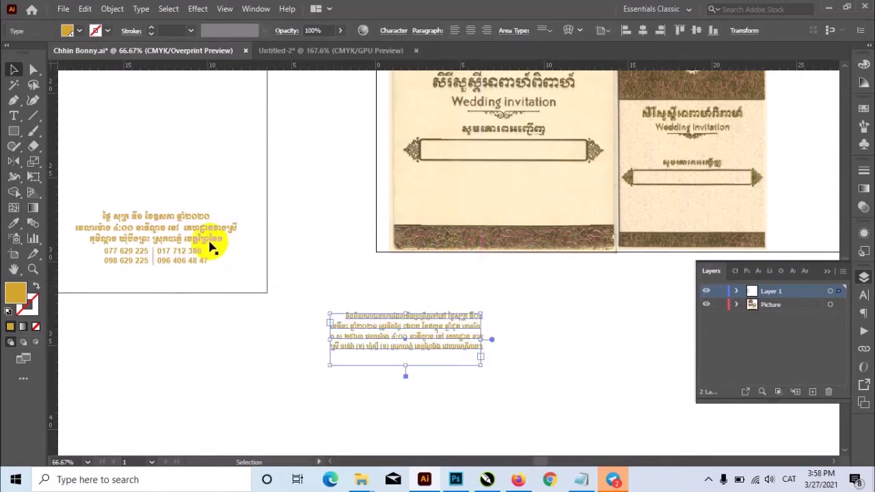
pyautogui.moveTo(162, 263)
pyautogui.mouseDown()
pyautogui.moveTo(495, 234)
pyautogui.moveTo(240, 260)
pyautogui.mouseUp()
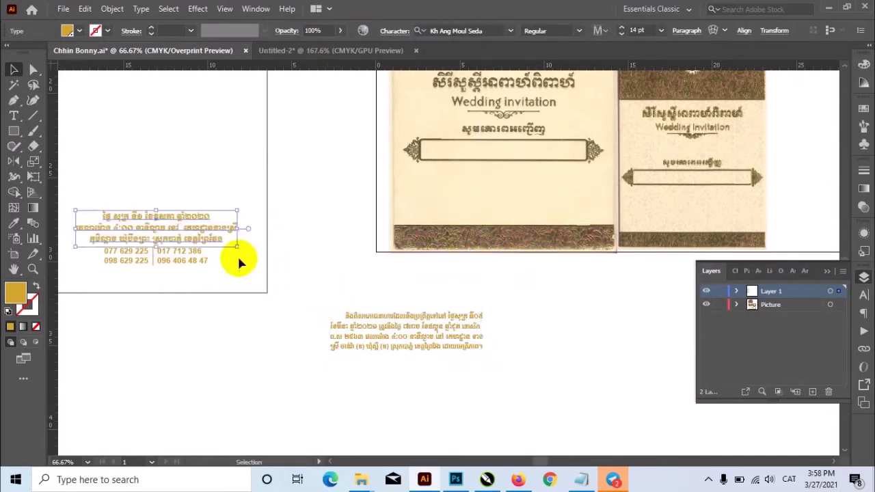
pyautogui.moveTo(245, 168)
pyautogui.mouseDown()
pyautogui.moveTo(173, 243)
pyautogui.moveTo(521, 212)
pyautogui.mouseUp()
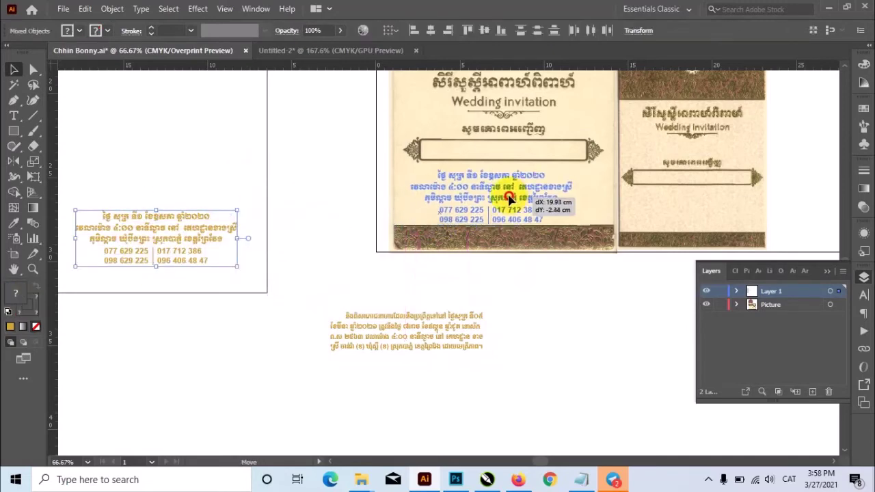
pyautogui.click(597, 323)
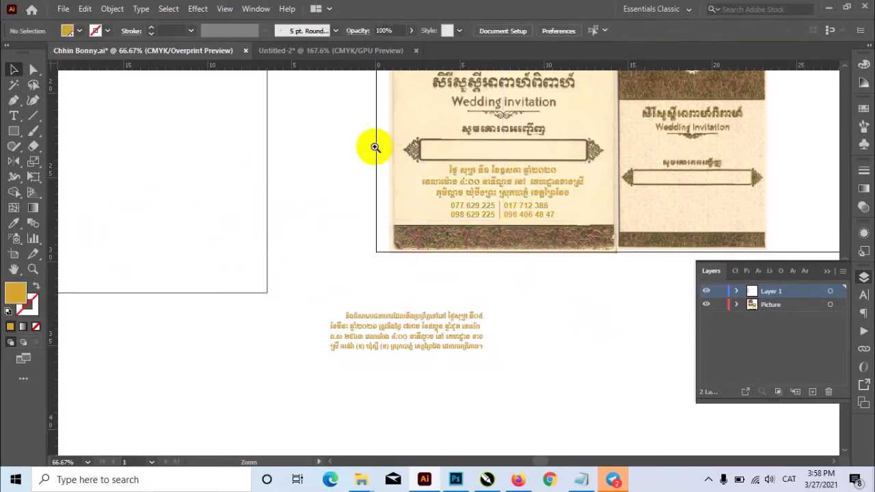
# Step: Centre the date, address and phone text horizontally on the card
pyautogui.moveTo(376, 146); pyautogui.dragTo(627, 316)
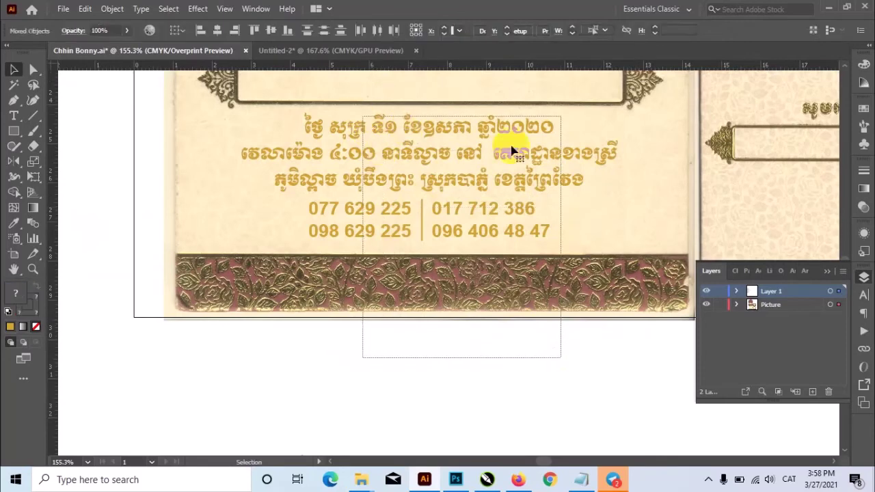
pyautogui.moveTo(504, 146); pyautogui.dragTo(635, 171)
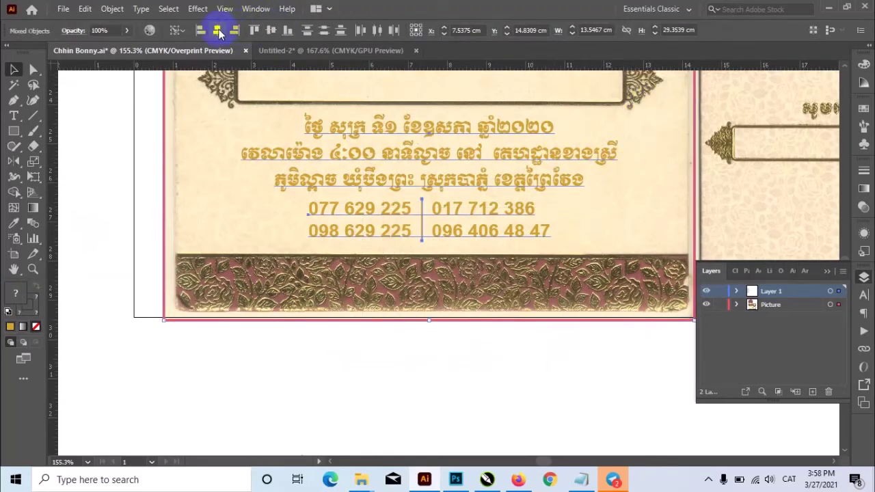
pyautogui.click(478, 385)
# Step: Change the day number after ទី in the Khmer date line to ០៨
pyautogui.moveTo(502, 227); pyautogui.dragTo(490, 294)
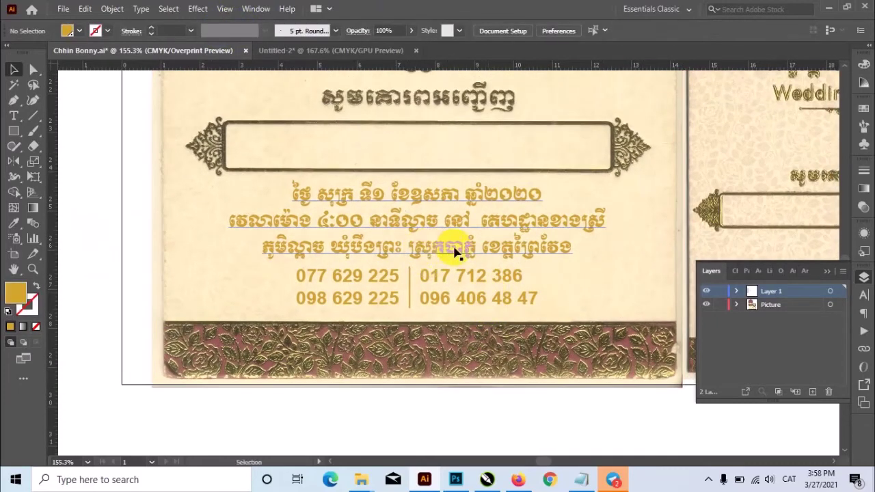
pyautogui.press('t')
pyautogui.doubleClick(375, 196)
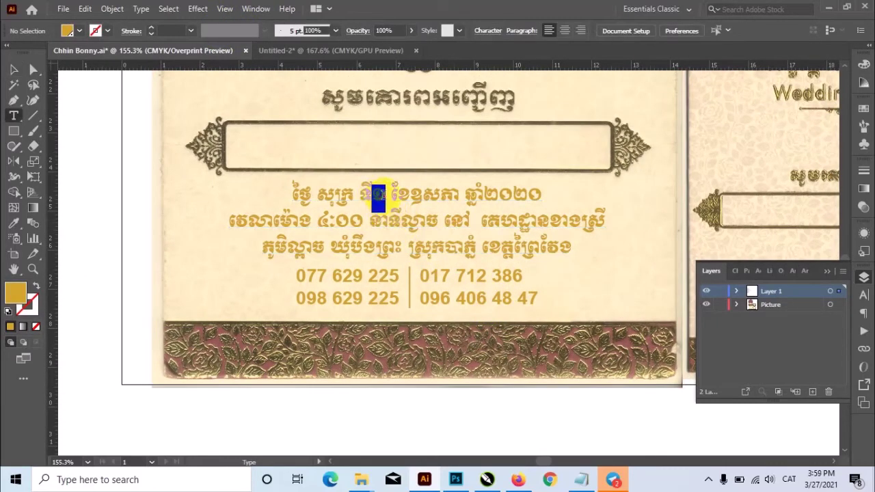
pyautogui.write('០៨')
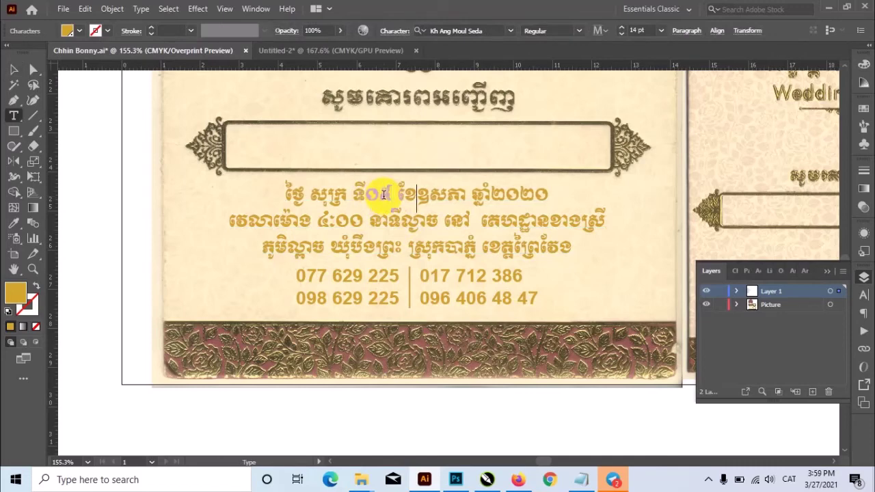
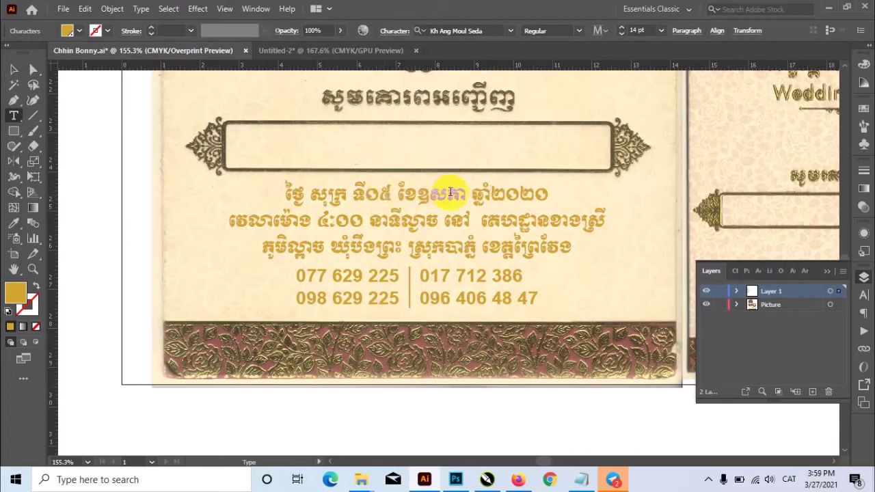
# Step: Change the date line's month to មីនា and its year to ២០២១
pyautogui.moveTo(467, 197); pyautogui.dragTo(424, 197)
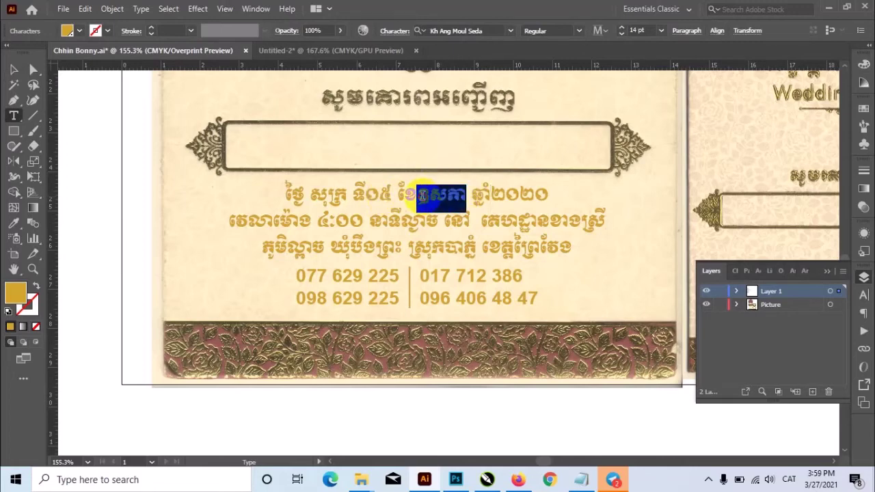
pyautogui.write('មីនា')
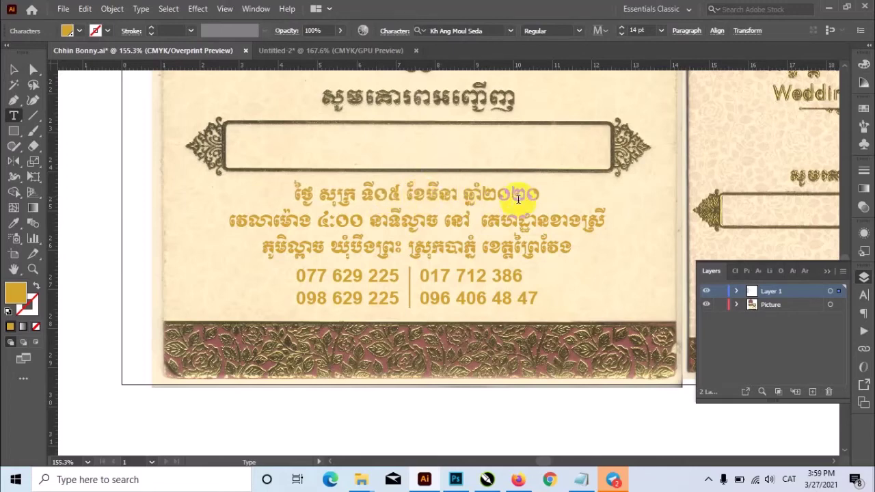
pyautogui.write('១')
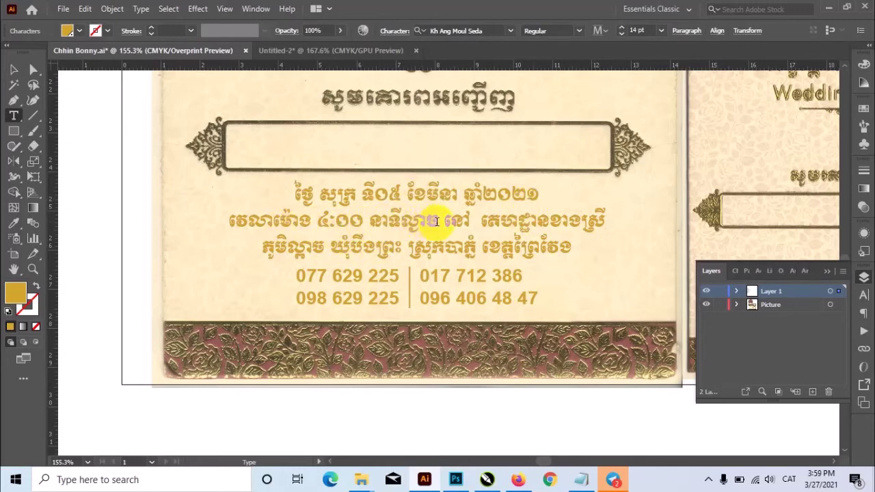
pyautogui.moveTo(436, 221); pyautogui.dragTo(402, 222)
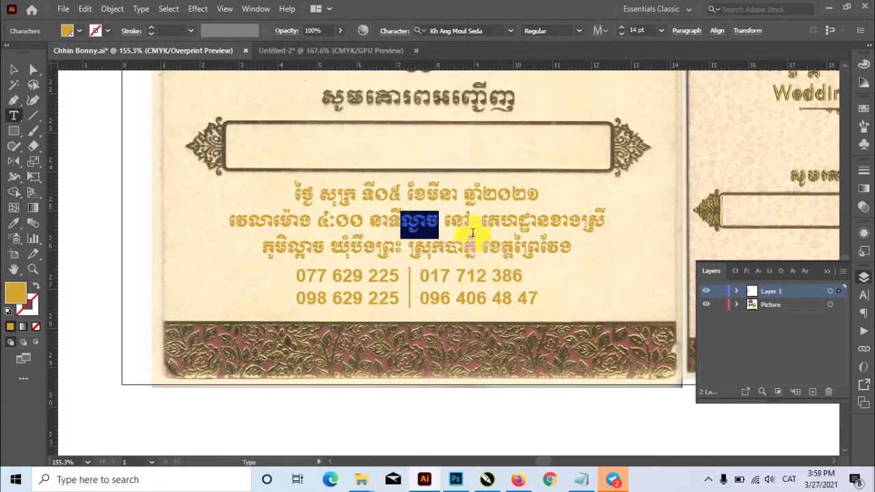
pyautogui.click(539, 225)
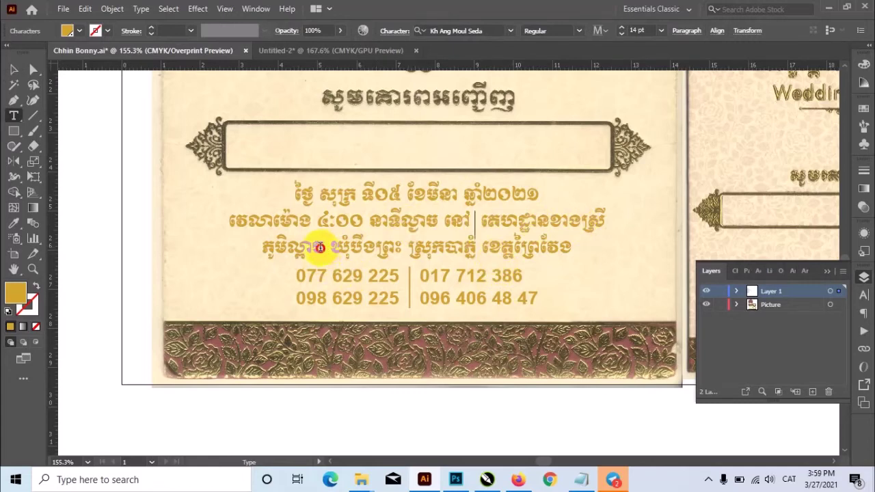
# Step: Replace the village and commune names in the address line, following each with (ខ)
pyautogui.moveTo(319, 248); pyautogui.dragTo(292, 250)
pyautogui.write('ទាន')
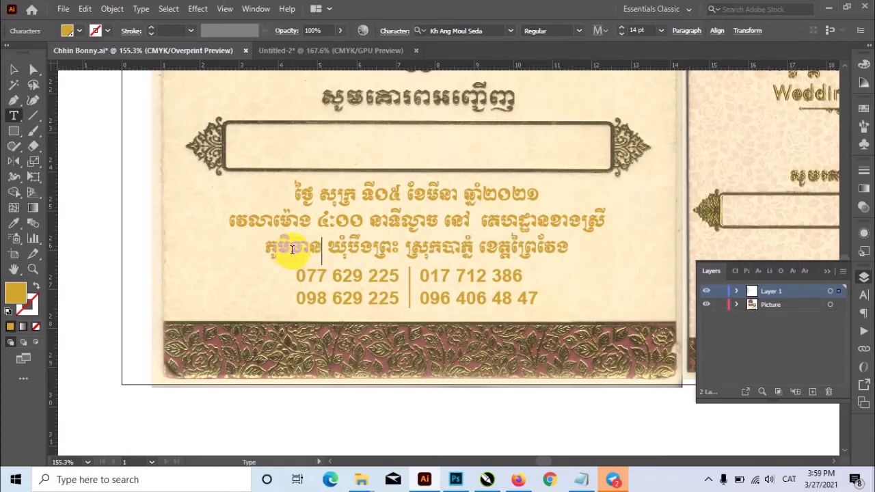
pyautogui.write(' ()')
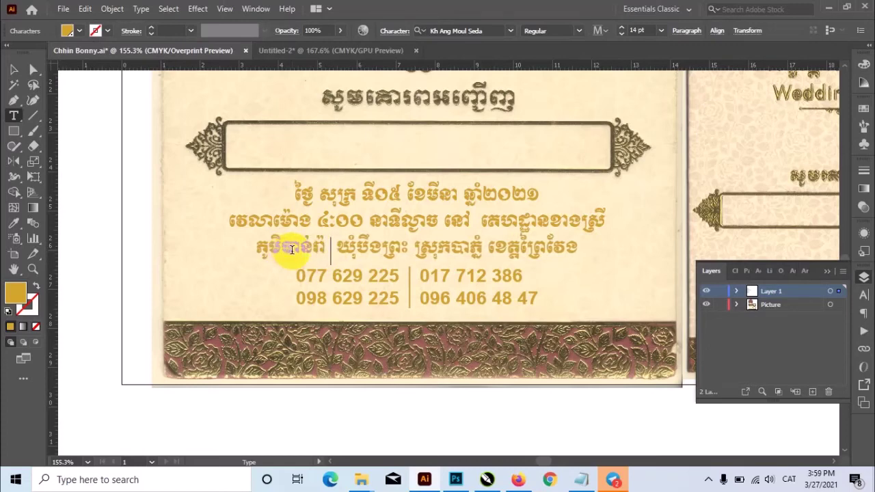
pyautogui.press('Left')
pyautogui.write('ខ')
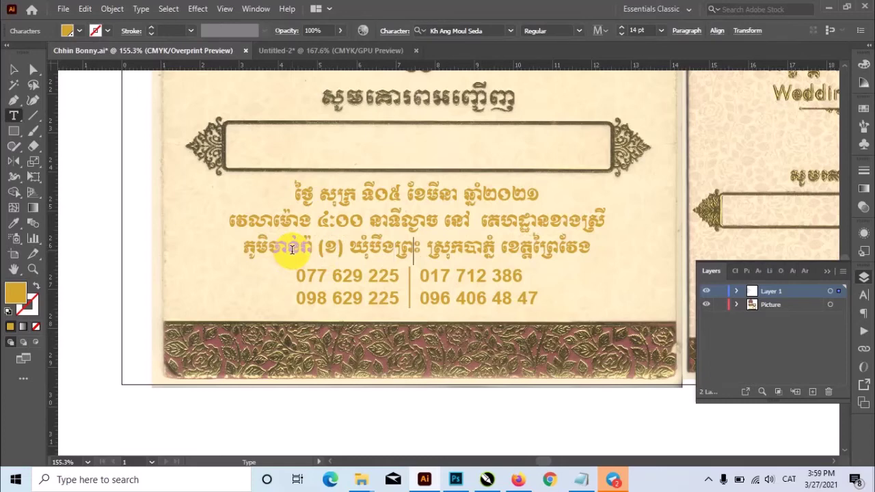
pyautogui.press('BackSpace')
pyautogui.press('BackSpace')
pyautogui.press('BackSpace')
pyautogui.press('BackSpace')
pyautogui.press('BackSpace')
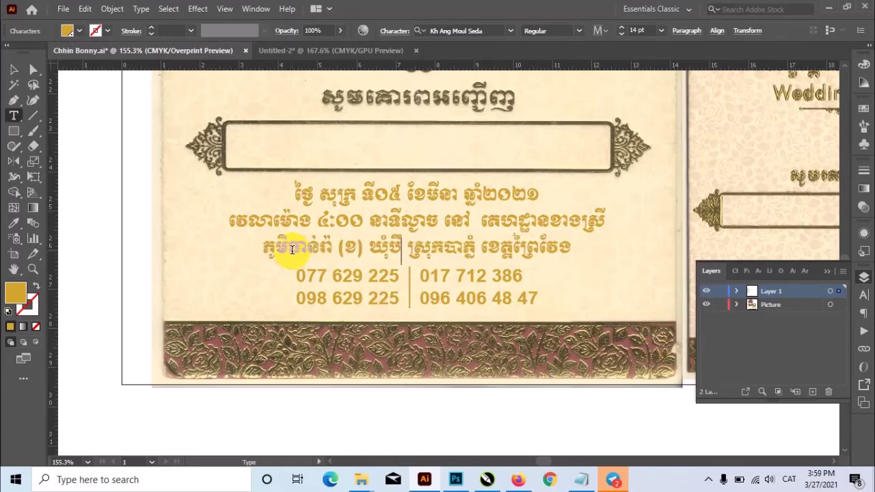
pyautogui.press('BackSpace')
pyautogui.press('BackSpace')
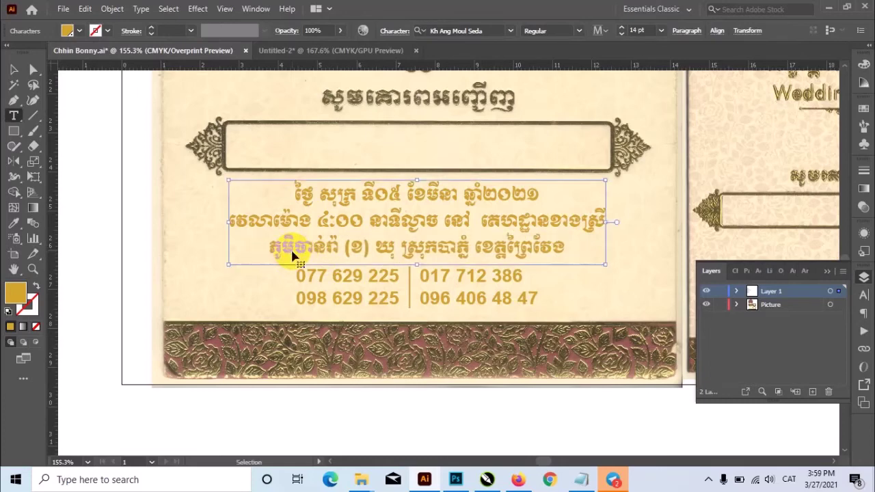
pyautogui.write('ំស្')
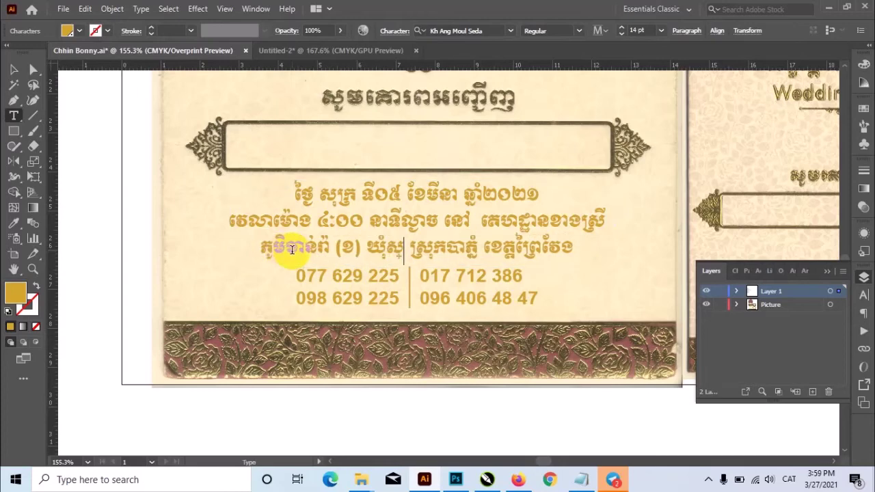
pyautogui.write(' ()')
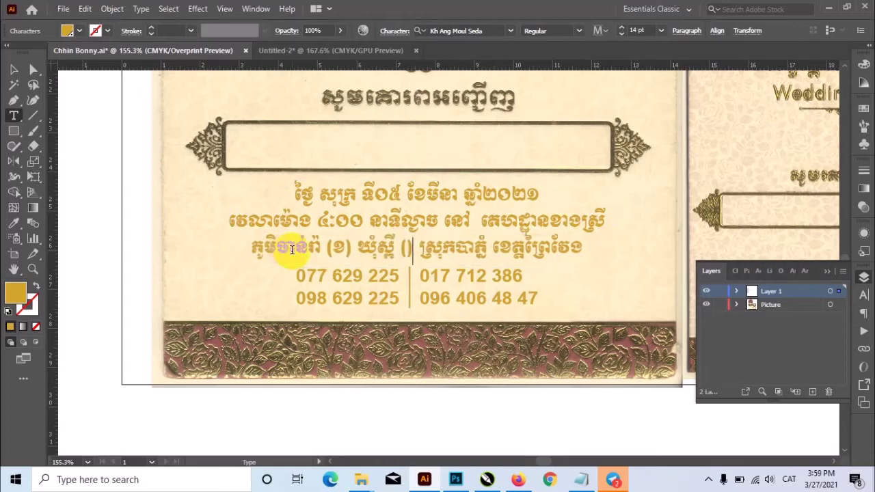
pyautogui.write('ខ')
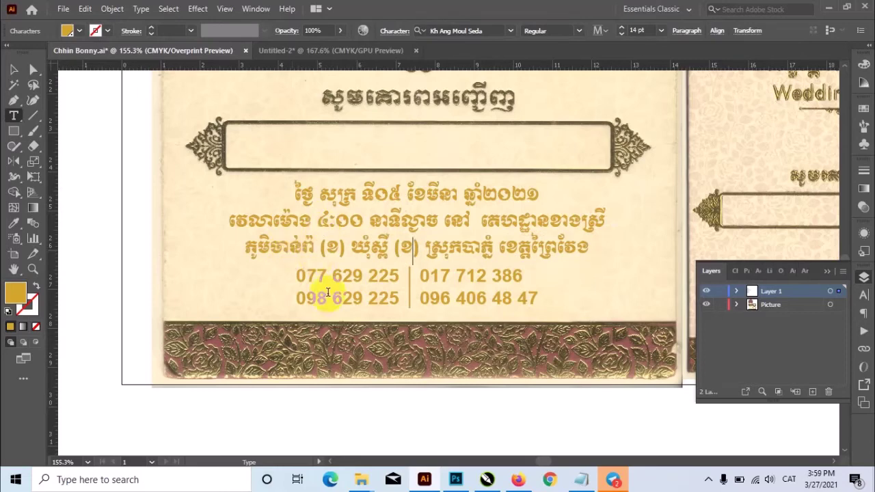
pyautogui.moveTo(301, 277); pyautogui.dragTo(463, 281)
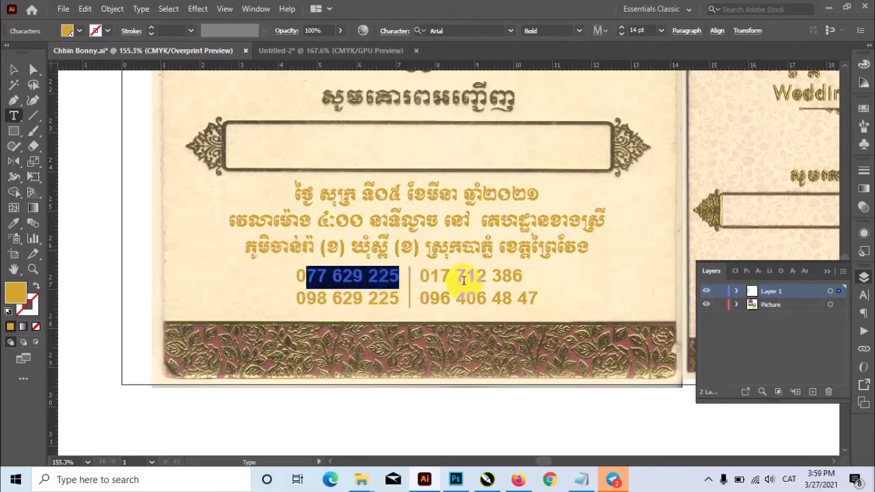
# Step: Alt-drag a copy of the date/address and phone-number text onto the right-hand card
pyautogui.press('Escape')
pyautogui.click(535, 404)
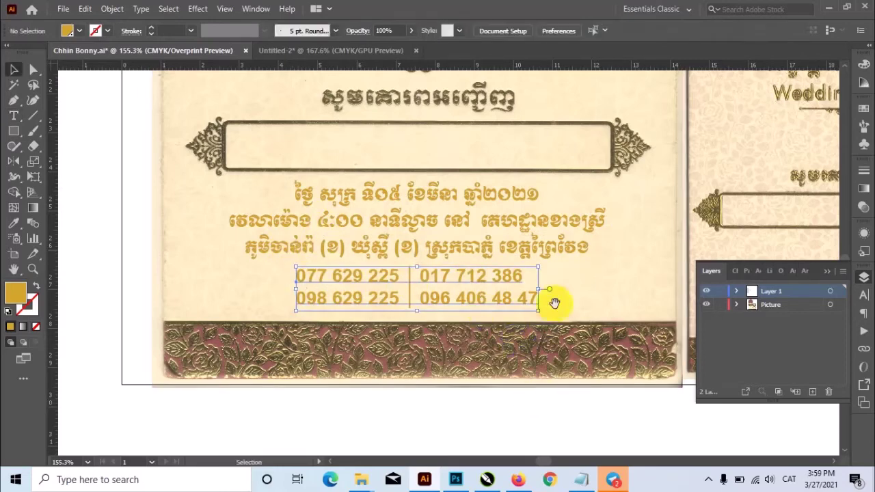
pyautogui.keyDown('alt'); pyautogui.click(421, 326); pyautogui.keyUp('alt')
pyautogui.keyDown('alt'); pyautogui.click(423, 322); pyautogui.keyUp('alt')
pyautogui.click(443, 294)
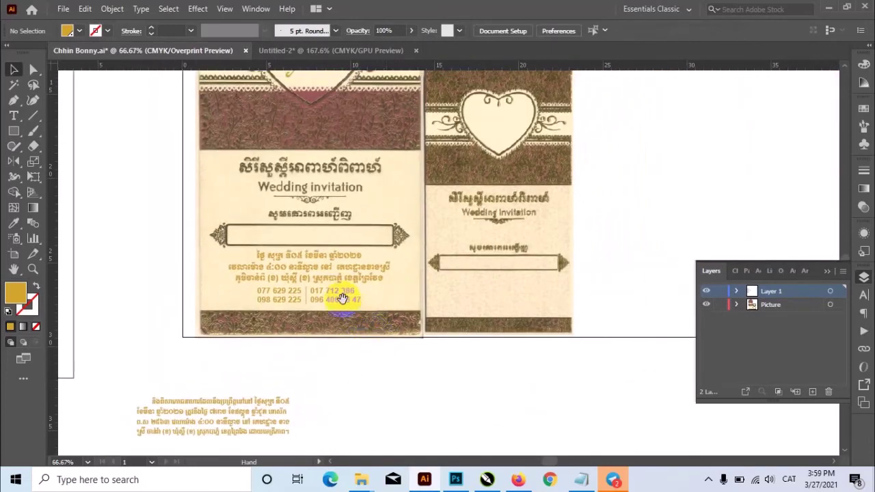
pyautogui.click(337, 283)
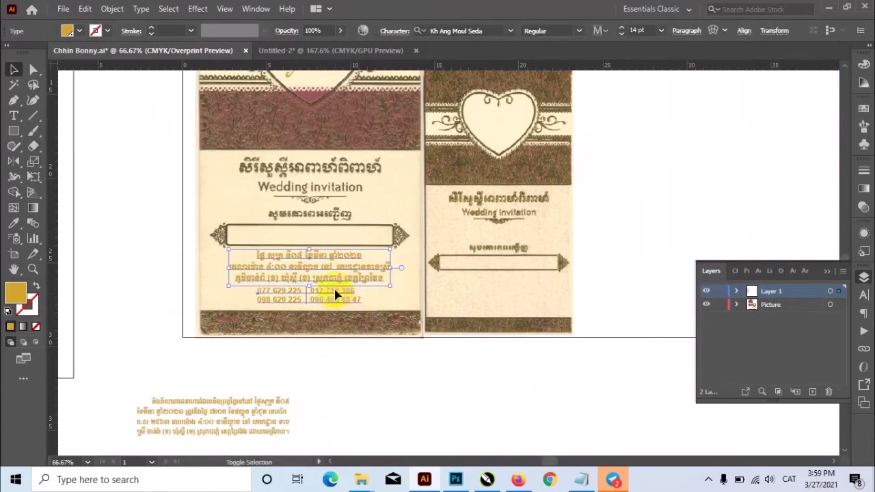
pyautogui.keyDown('shift'); pyautogui.click(335, 294); pyautogui.keyUp('shift')
pyautogui.moveTo(335, 294); pyautogui.dragTo(509, 301)
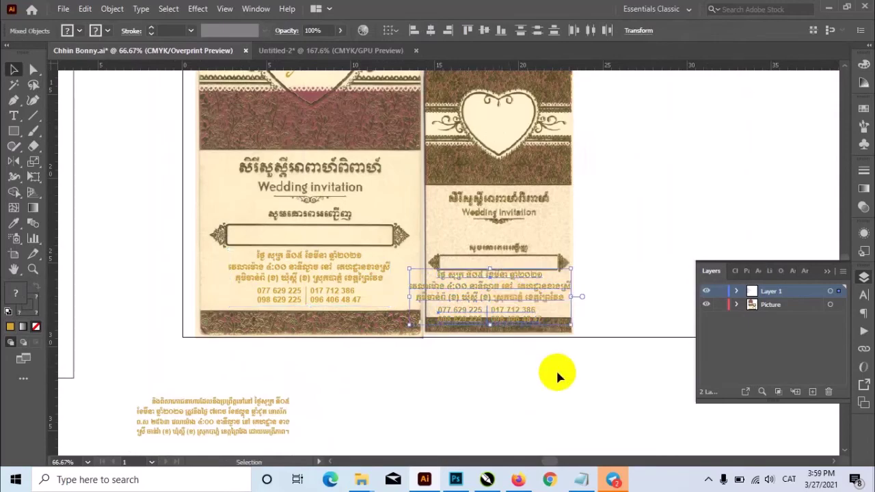
# Step: Scale the copied text down to fit the small card and centre it below the name box
pyautogui.click(556, 376)
pyautogui.moveTo(562, 367)
pyautogui.mouseDown()
pyautogui.moveTo(580, 374)
pyautogui.moveTo(365, 376)
pyautogui.mouseUp()
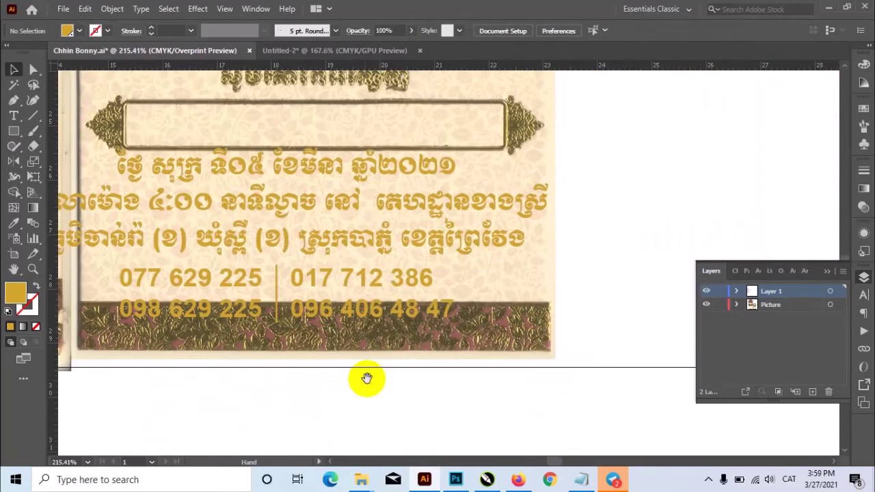
pyautogui.click(395, 287)
pyautogui.hotkey('ctrl', 'a')
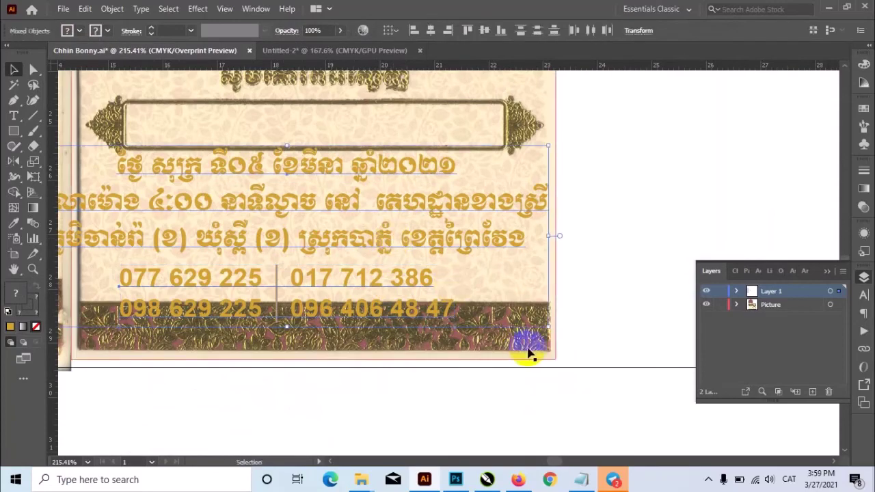
pyautogui.moveTo(523, 316)
pyautogui.mouseDown()
pyautogui.moveTo(445, 289)
pyautogui.moveTo(309, 214)
pyautogui.moveTo(289, 216)
pyautogui.mouseUp()
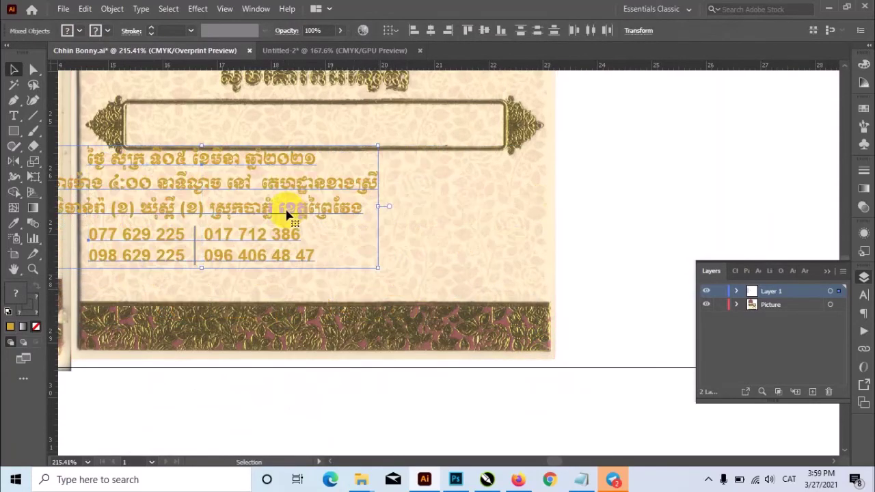
pyautogui.moveTo(368, 229); pyautogui.dragTo(476, 252)
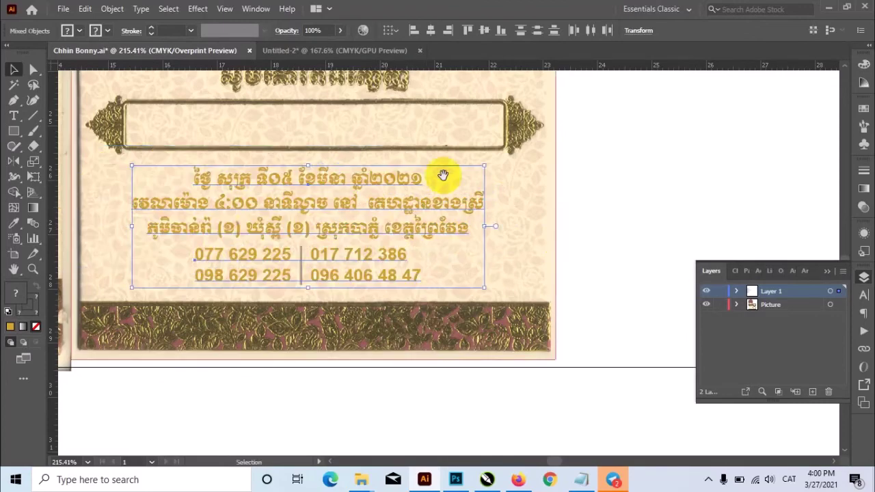
pyautogui.scroll(3, 394, 221)
pyautogui.hotkey('ctrl', '1')
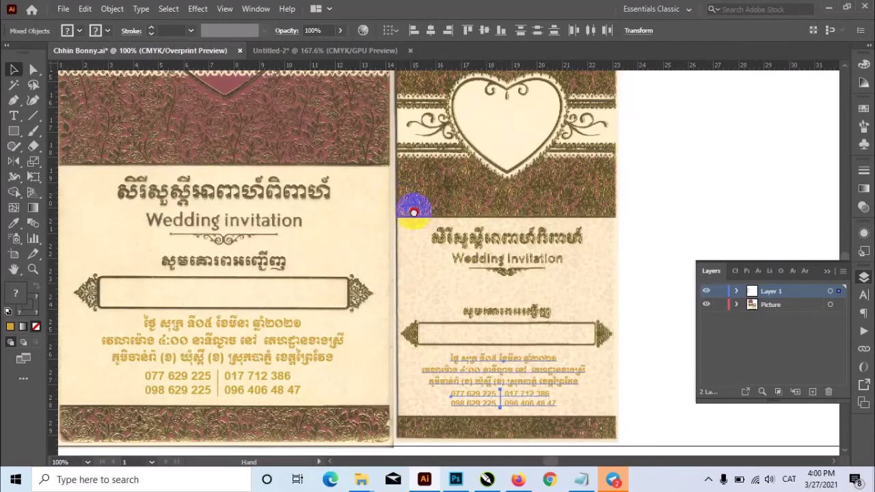
# Step: Move the couple's names into the small card's heart and zoom out to the whole artboard
pyautogui.moveTo(410, 205); pyautogui.dragTo(396, 297)
pyautogui.moveTo(308, 172)
pyautogui.mouseDown()
pyautogui.moveTo(550, 250)
pyautogui.moveTo(516, 234)
pyautogui.mouseUp()
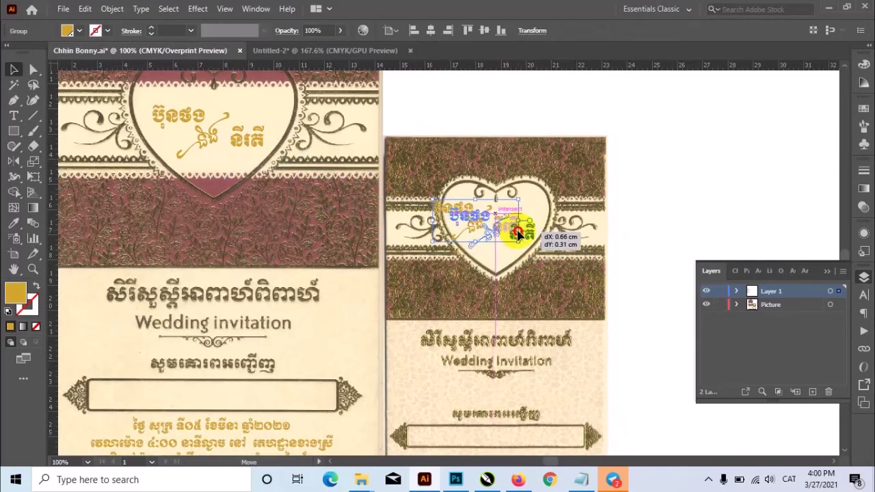
pyautogui.keyDown('ctrl'); pyautogui.keyDown('alt'); pyautogui.click(552, 312); pyautogui.keyUp('alt'); pyautogui.keyUp('ctrl')
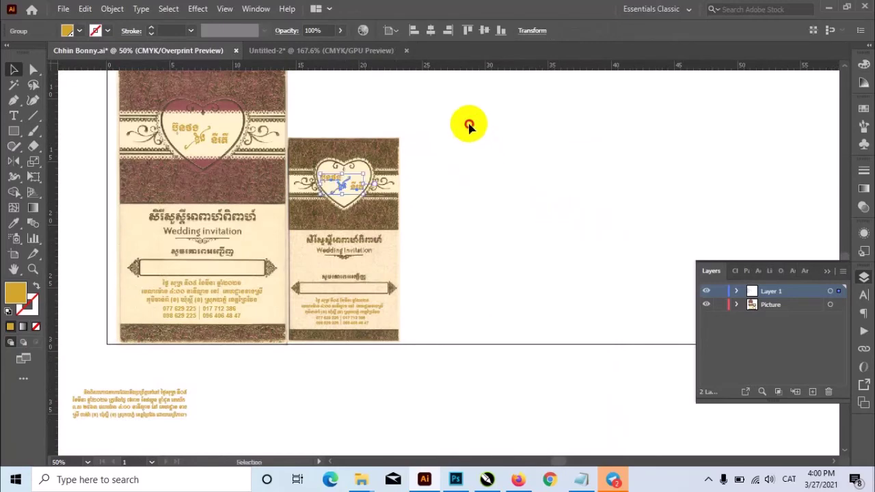
pyautogui.moveTo(469, 127); pyautogui.dragTo(324, 338)
pyautogui.click(367, 268)
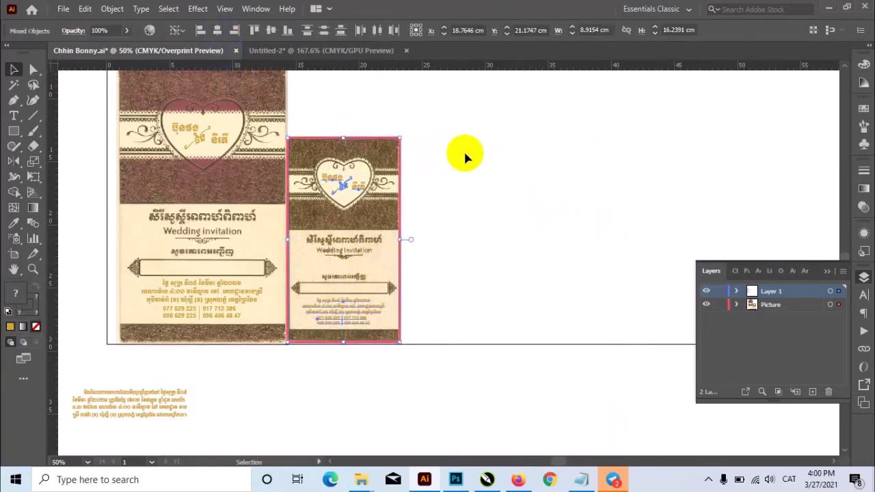
pyautogui.click(440, 171)
pyautogui.press('z')
pyautogui.keyDown('alt'); pyautogui.click(494, 254); pyautogui.keyUp('alt')
pyautogui.keyDown('alt'); pyautogui.click(508, 242); pyautogui.keyUp('alt')
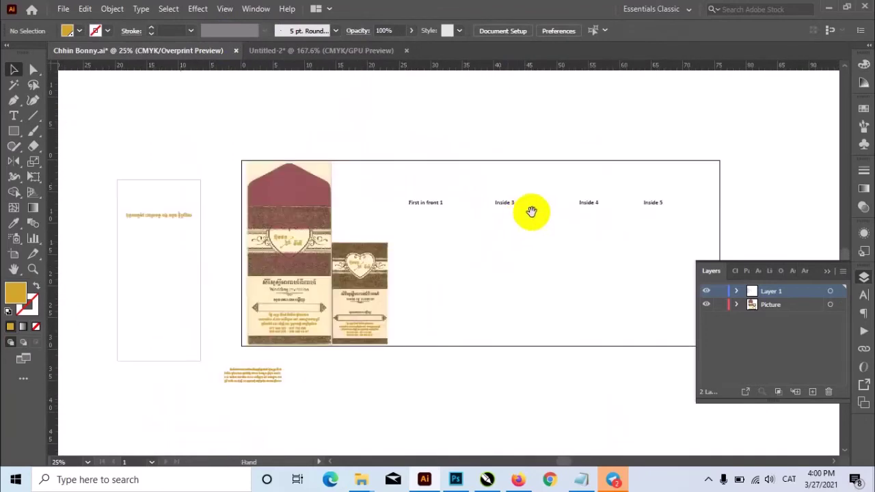
# Step: Delete the page-label text row and cut both wedding cards from the artboard
pyautogui.press('v')
pyautogui.moveTo(701, 163); pyautogui.dragTo(406, 224)
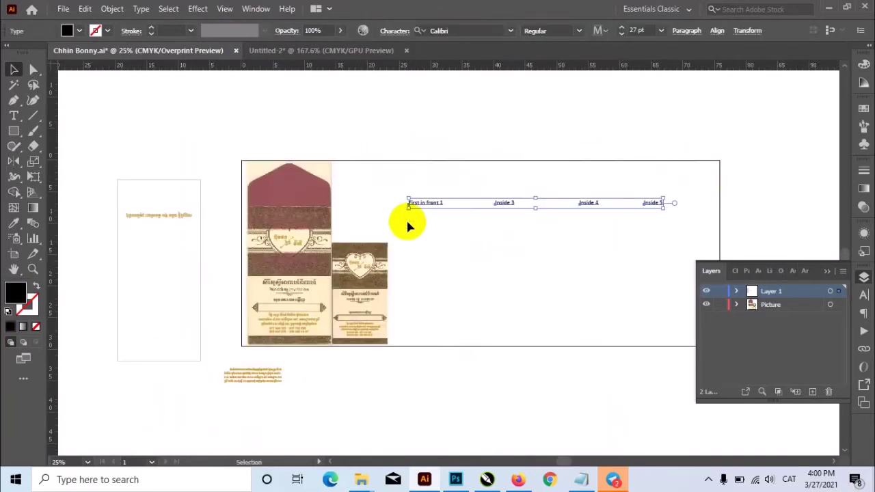
pyautogui.press('Delete')
pyautogui.moveTo(420, 124); pyautogui.dragTo(260, 346)
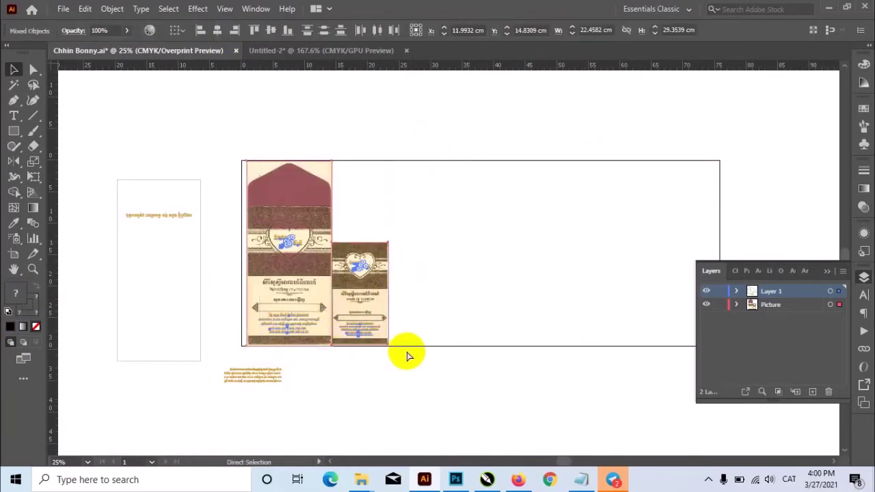
pyautogui.press('Delete')
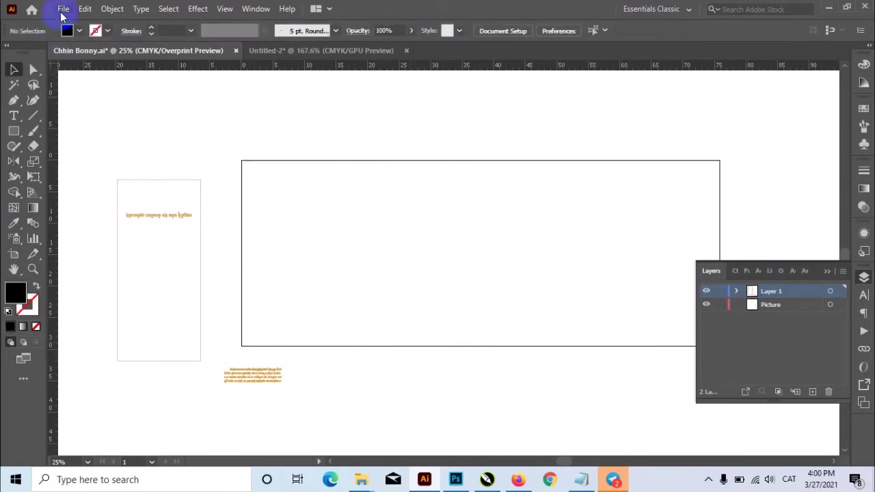
# Step: Create a new A4 document and paste the wedding cards into it
pyautogui.click(62, 9)
pyautogui.click(77, 20)
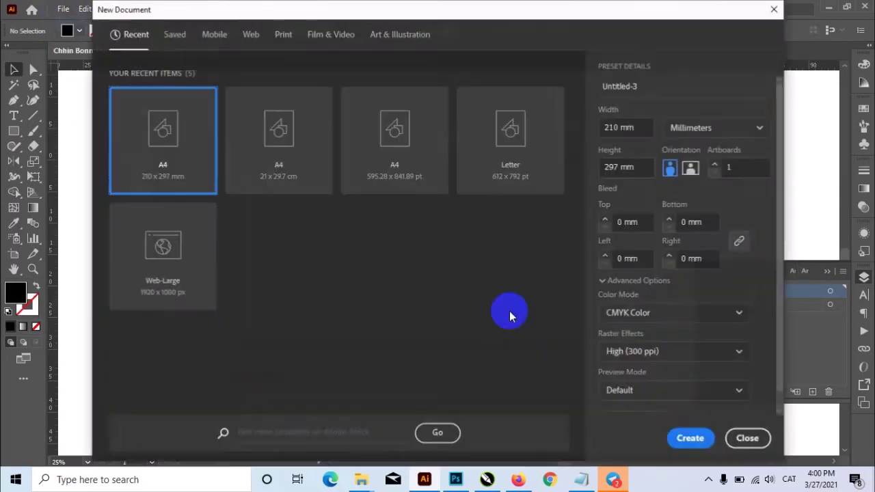
pyautogui.click(158, 149)
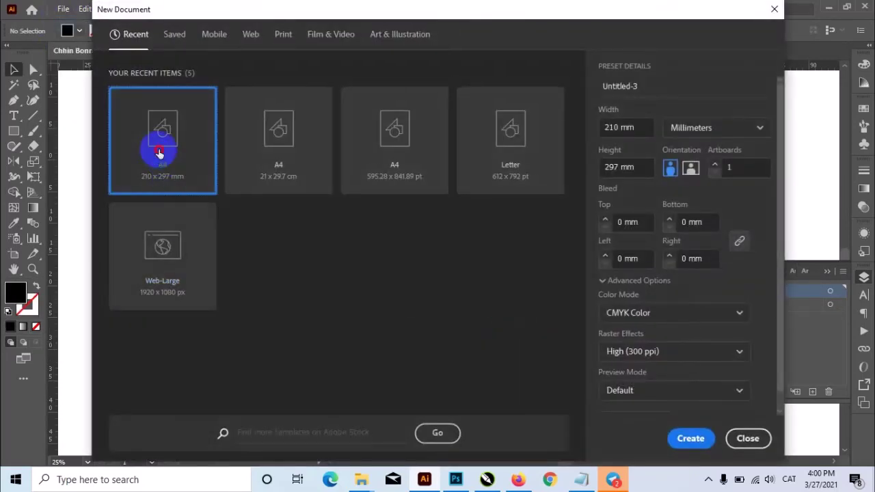
pyautogui.click(690, 441)
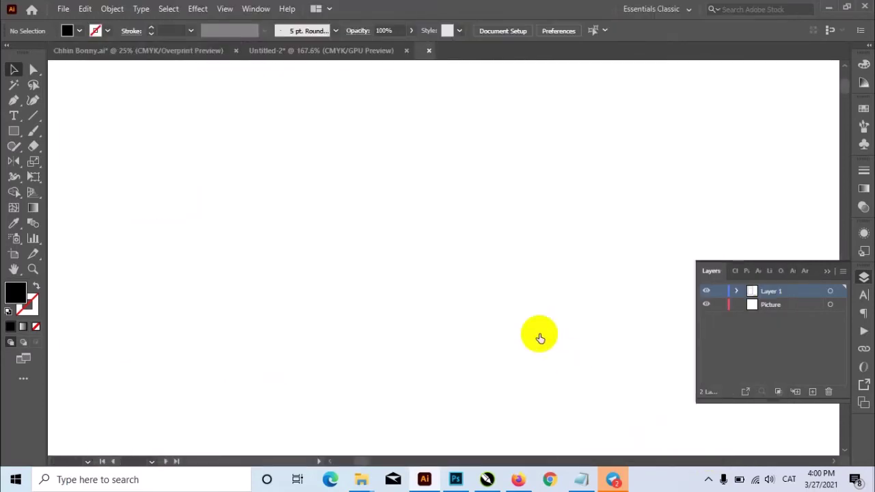
pyautogui.hotkey('ctrl', 'v')
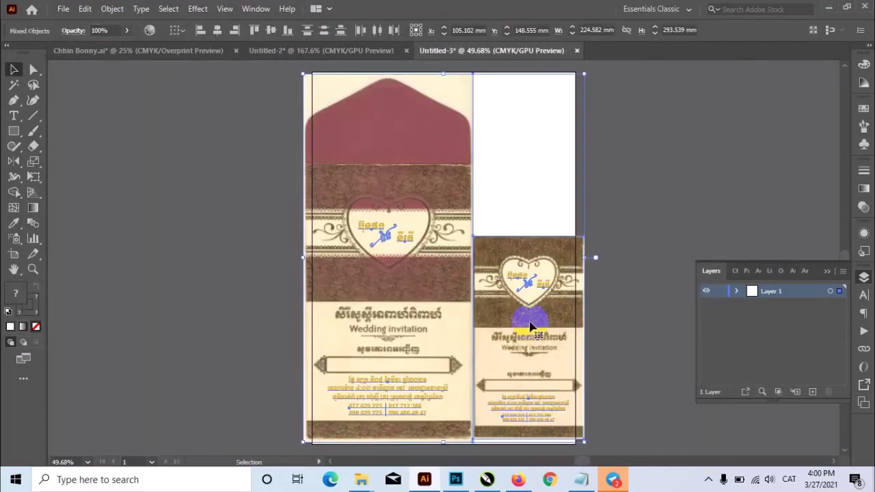
# Step: Move the pasted envelope and card off the artboard to its left
pyautogui.hotkey('ctrl', '-')
pyautogui.moveTo(434, 311)
pyautogui.mouseDown()
pyautogui.moveTo(475, 317)
pyautogui.moveTo(276, 271)
pyautogui.mouseUp()
pyautogui.click(246, 362)
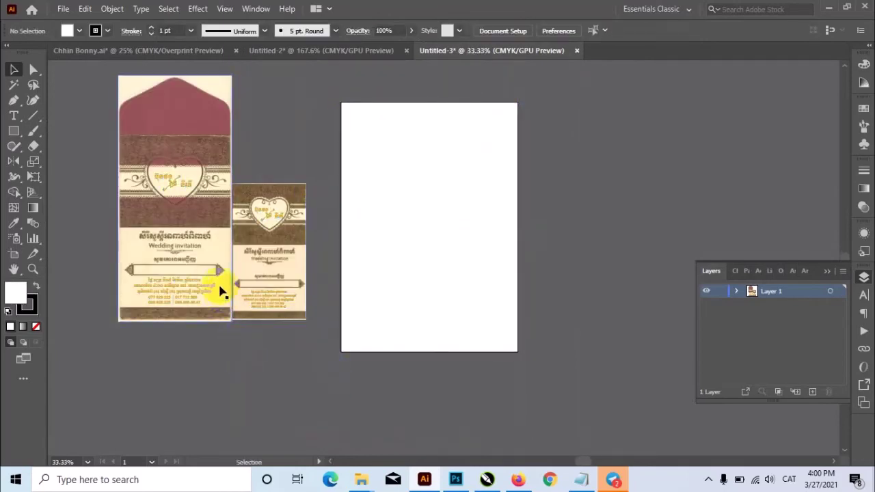
pyautogui.moveTo(220, 247); pyautogui.dragTo(457, 233)
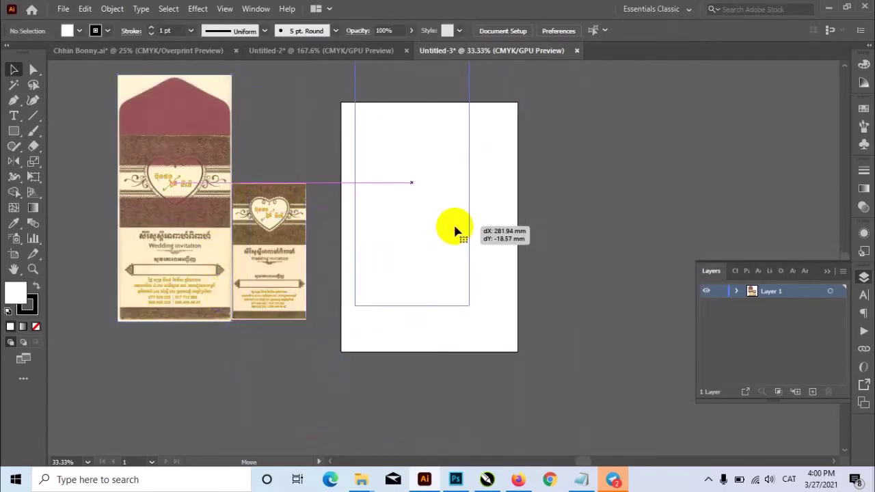
pyautogui.press('ctrl')
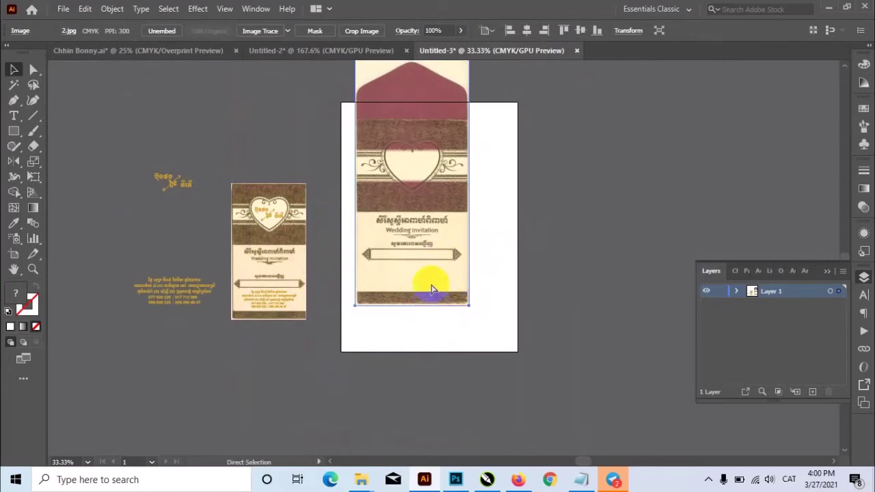
pyautogui.hotkey('ctrl', 'z')
pyautogui.click(422, 346)
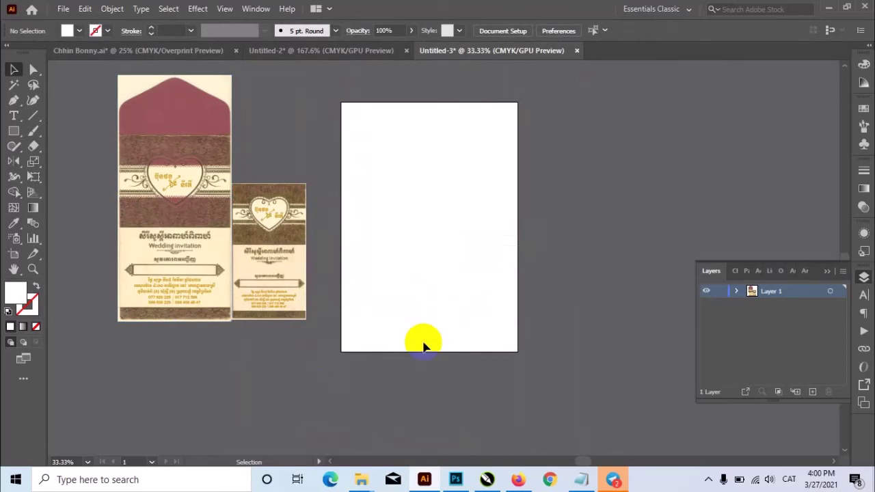
# Step: Zoom in on the pasted artwork and select the whole envelope
pyautogui.moveTo(136, 171); pyautogui.dragTo(192, 211)
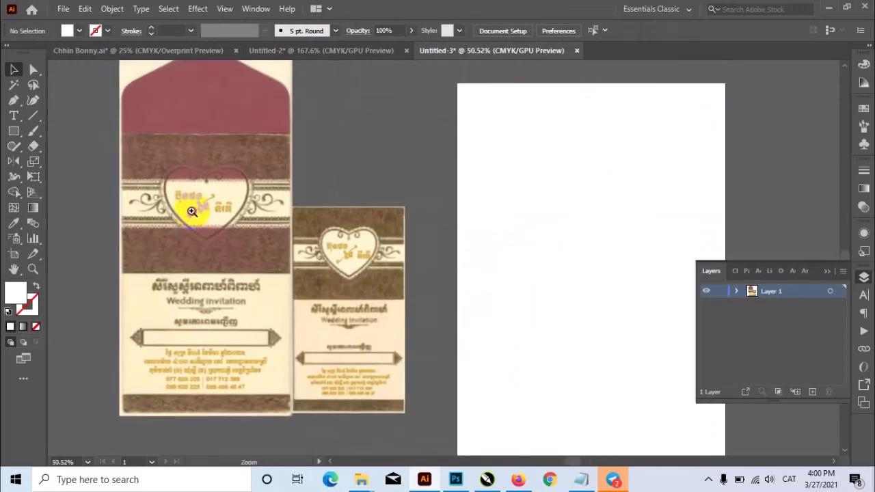
pyautogui.moveTo(360, 303); pyautogui.dragTo(406, 298)
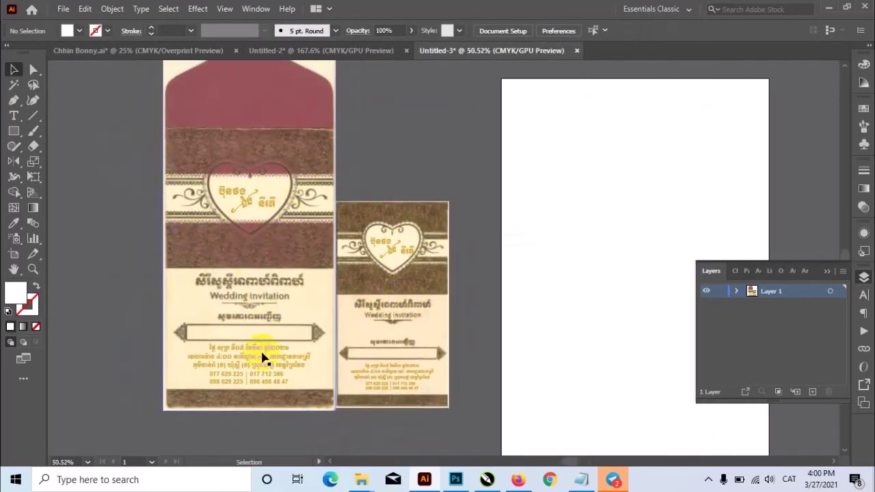
pyautogui.click(176, 263)
pyautogui.moveTo(117, 152); pyautogui.dragTo(321, 418)
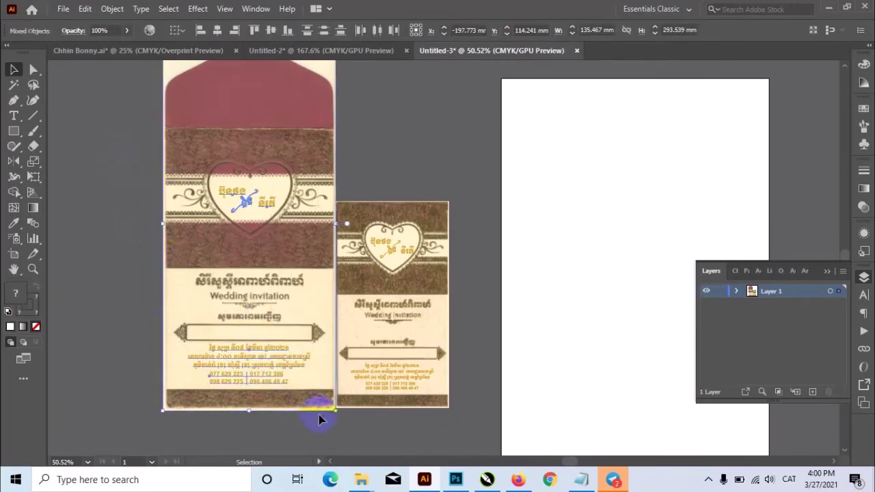
pyautogui.scroll(1, 315, 157)
pyautogui.scroll(1, 294, 150)
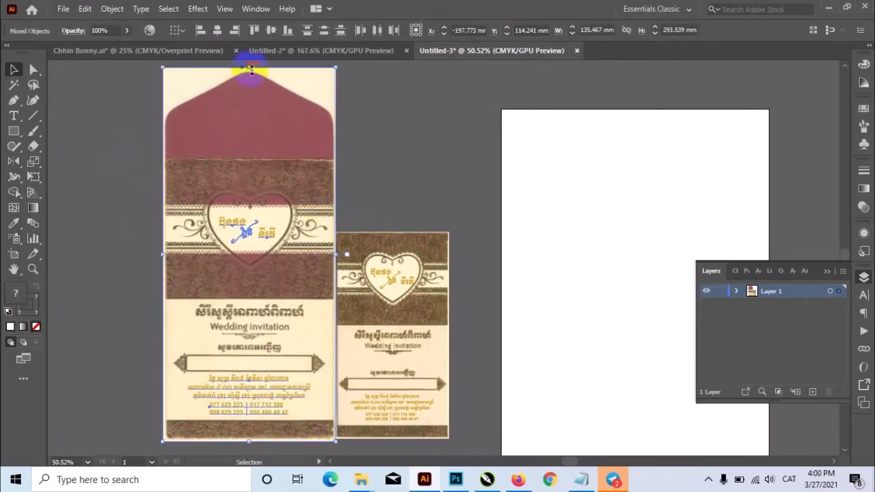
pyautogui.click(312, 429)
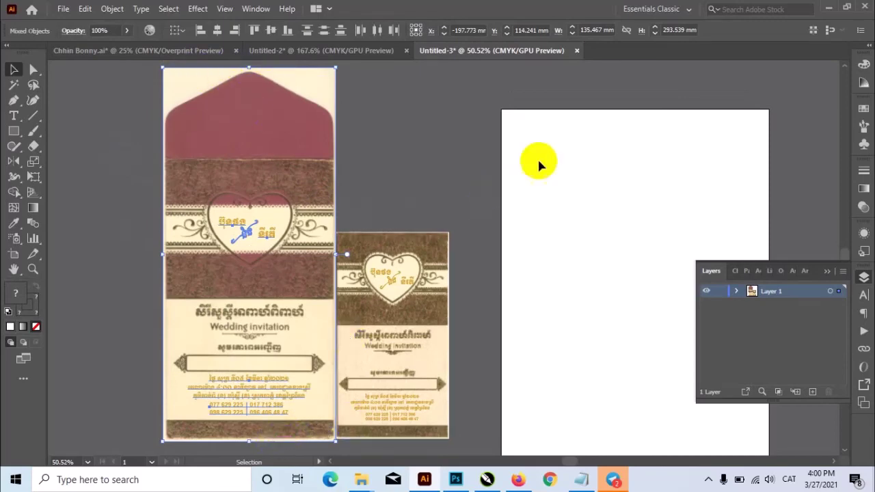
pyautogui.click(263, 289)
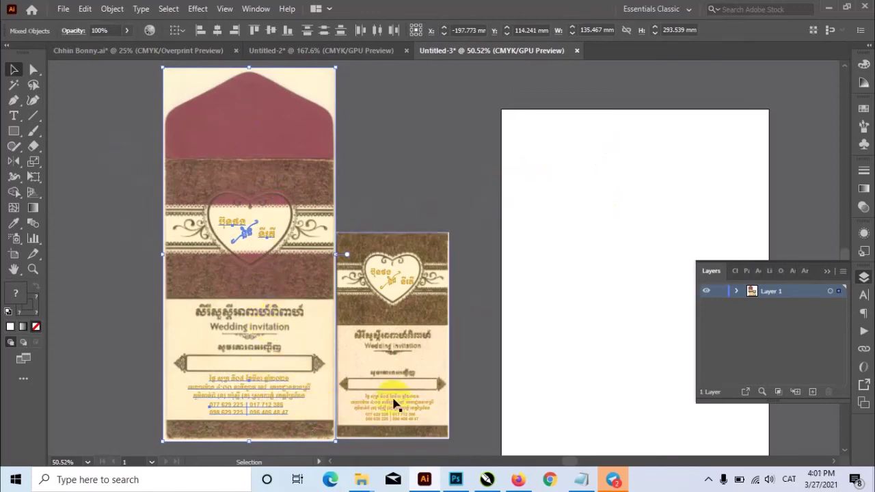
pyautogui.scroll(-1, 443, 350)
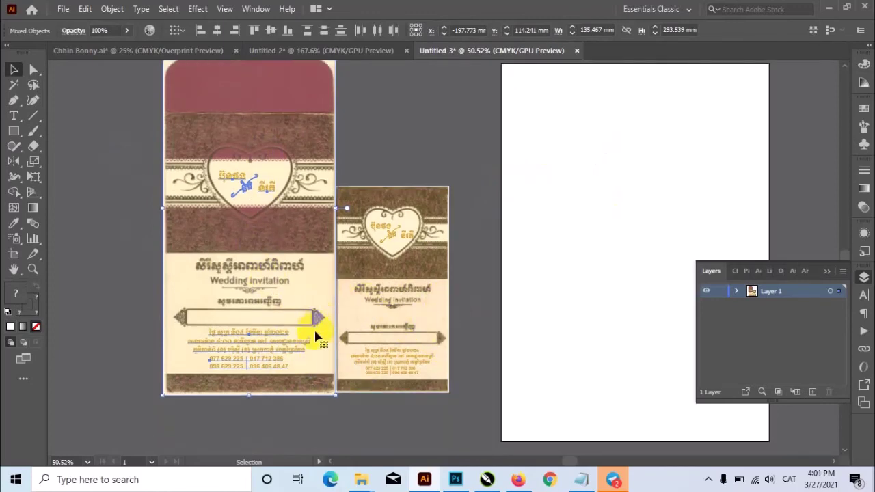
pyautogui.press('r')
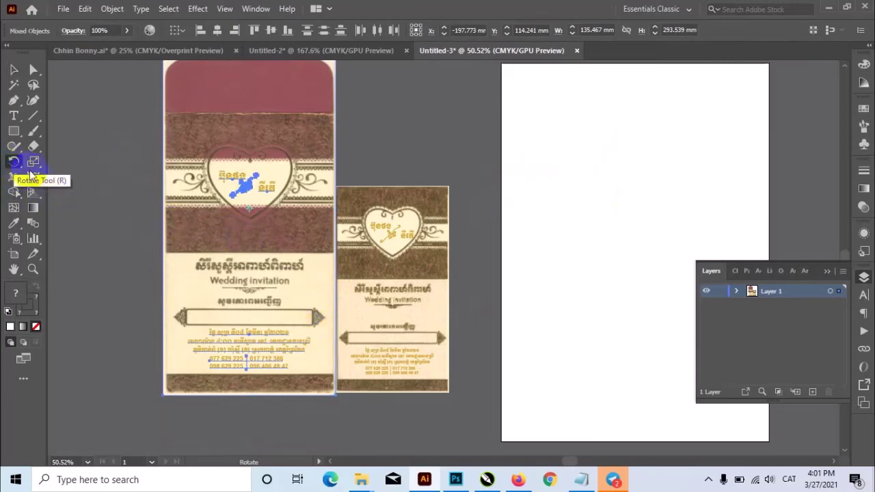
# Step: Rotate the envelope 180° using the Rotate dialog
pyautogui.doubleClick(14, 162)
pyautogui.write('180')
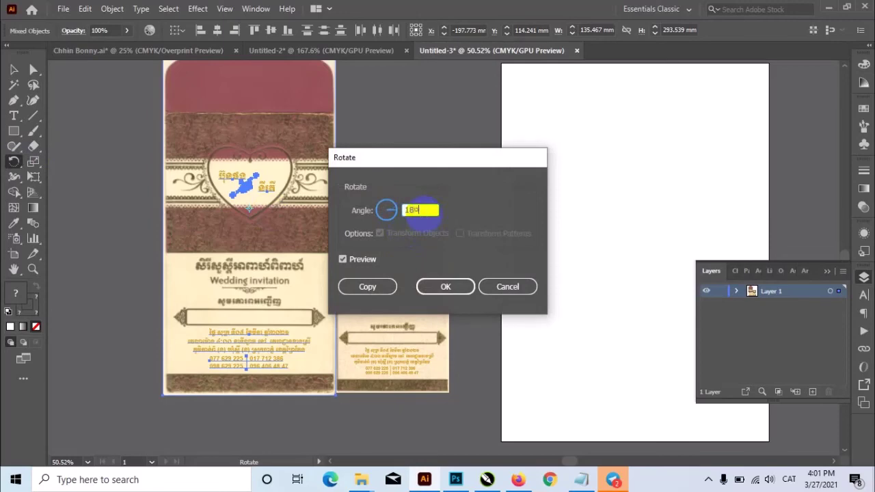
pyautogui.press('Return')
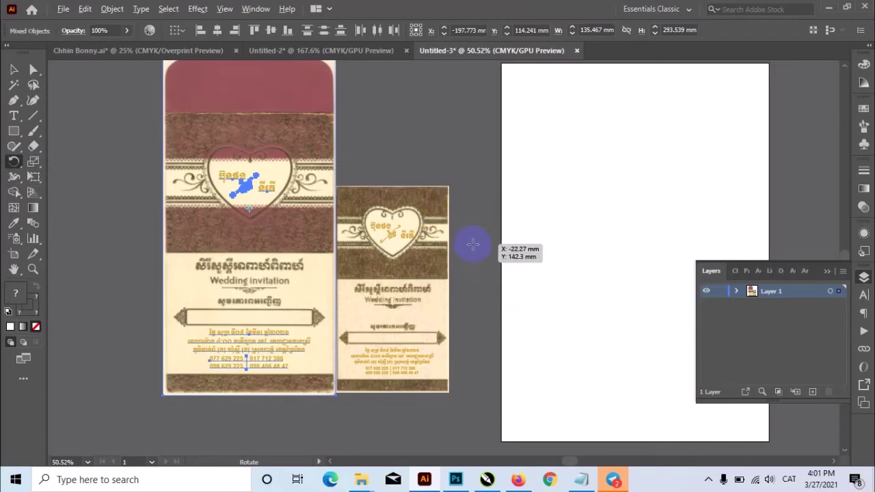
pyautogui.keyDown('alt'); pyautogui.click(473, 244); pyautogui.keyUp('alt')
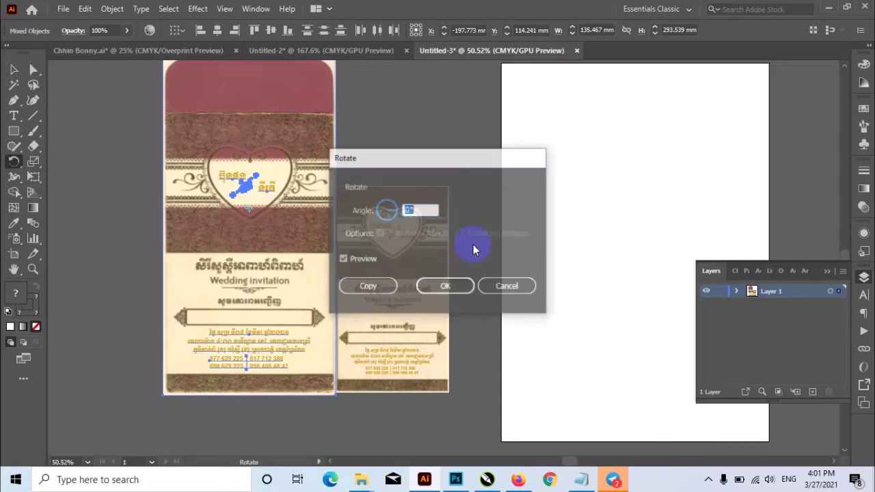
pyautogui.write('18')
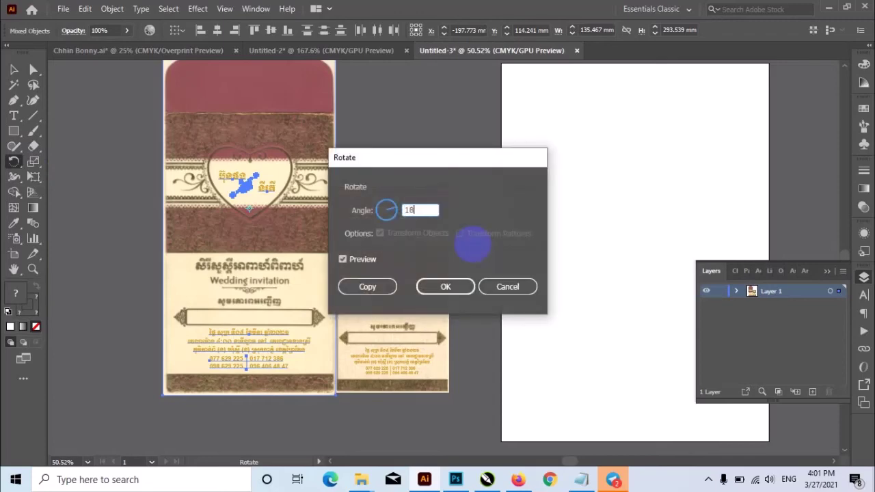
pyautogui.write('0')
pyautogui.press('Return')
# Step: Move the upside-down envelope onto the A4 artboard
pyautogui.press('v')
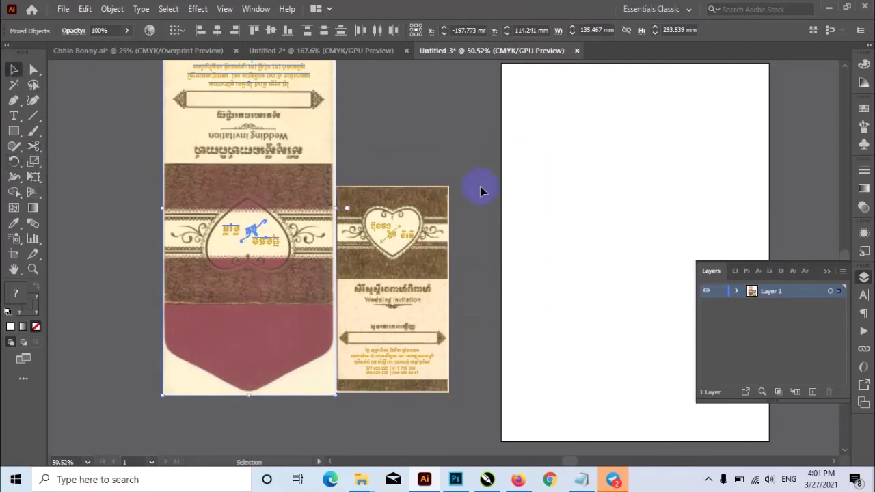
pyautogui.scroll(3, 437, 219)
pyautogui.hscroll(2, 394, 251)
pyautogui.moveTo(143, 198)
pyautogui.mouseDown()
pyautogui.moveTo(475, 280)
pyautogui.moveTo(504, 250)
pyautogui.moveTo(488, 244)
pyautogui.mouseUp()
pyautogui.moveTo(620, 253); pyautogui.dragTo(542, 198)
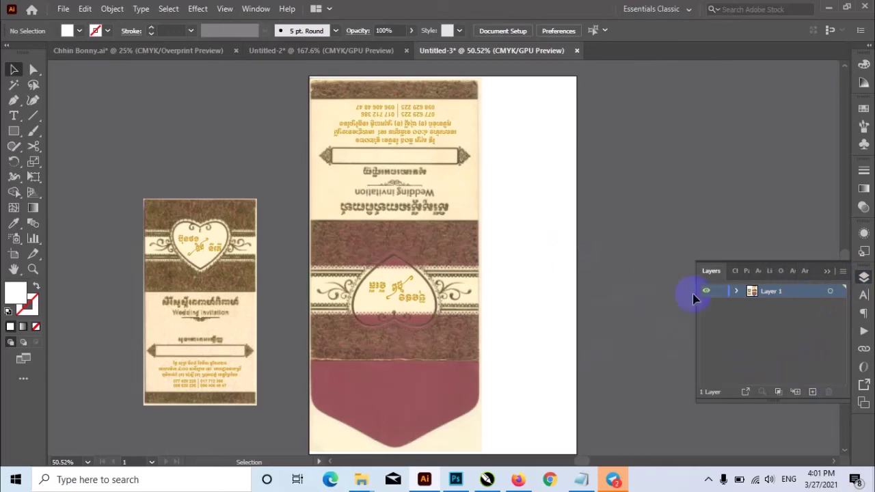
# Step: Add Layer 2 and move the insert card onto it
pyautogui.click(811, 392)
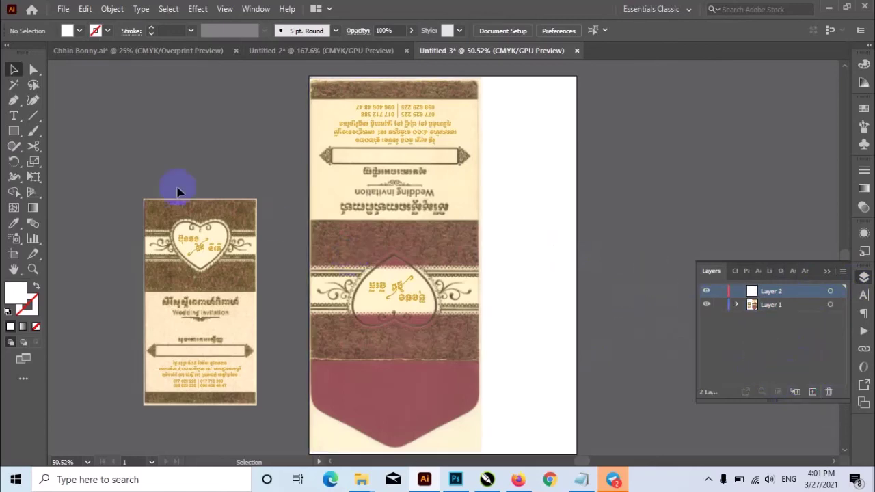
pyautogui.moveTo(176, 190); pyautogui.dragTo(254, 377)
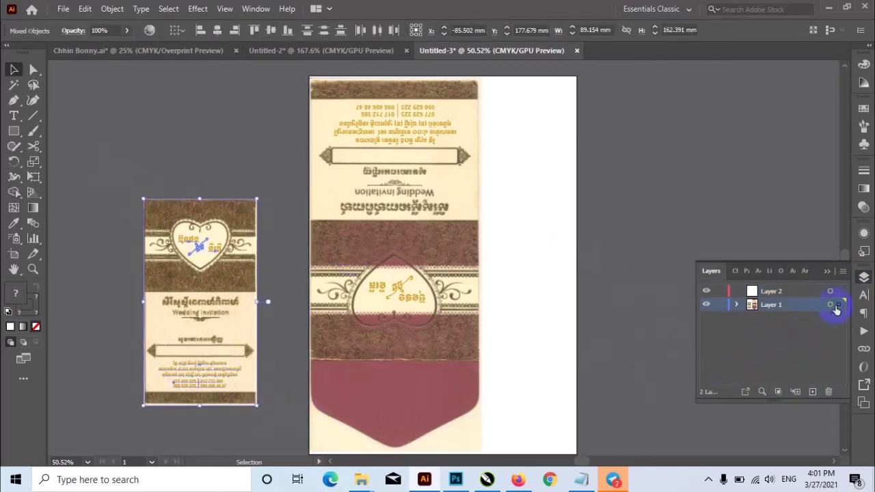
pyautogui.moveTo(838, 304); pyautogui.dragTo(838, 291)
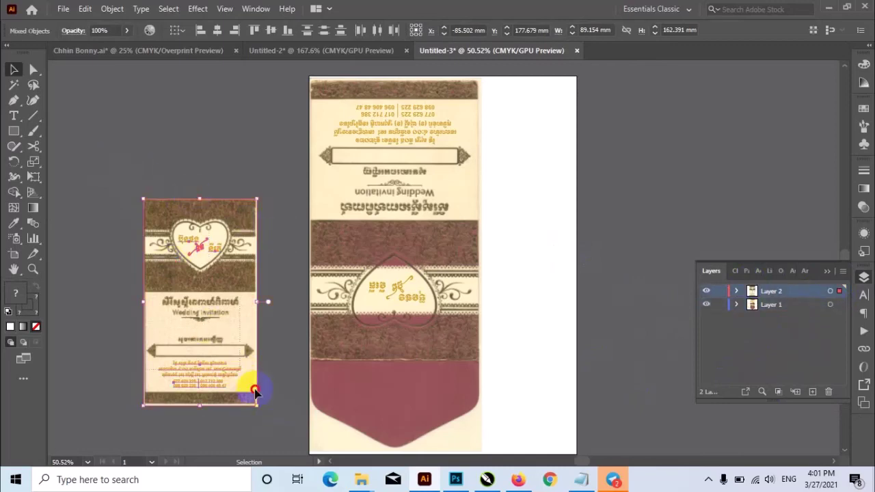
# Step: Rotate the insert card 180° and move it up beside the envelope
pyautogui.press('r')
pyautogui.press('Return')
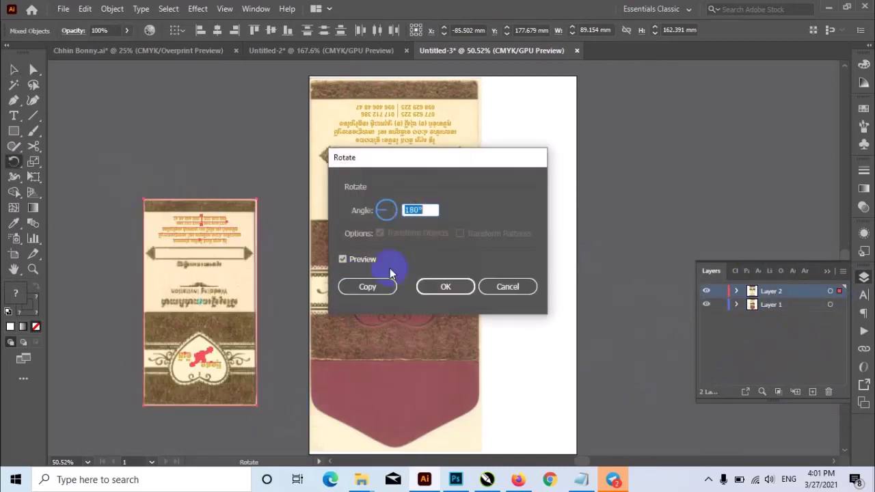
pyautogui.click(440, 286)
pyautogui.press('v')
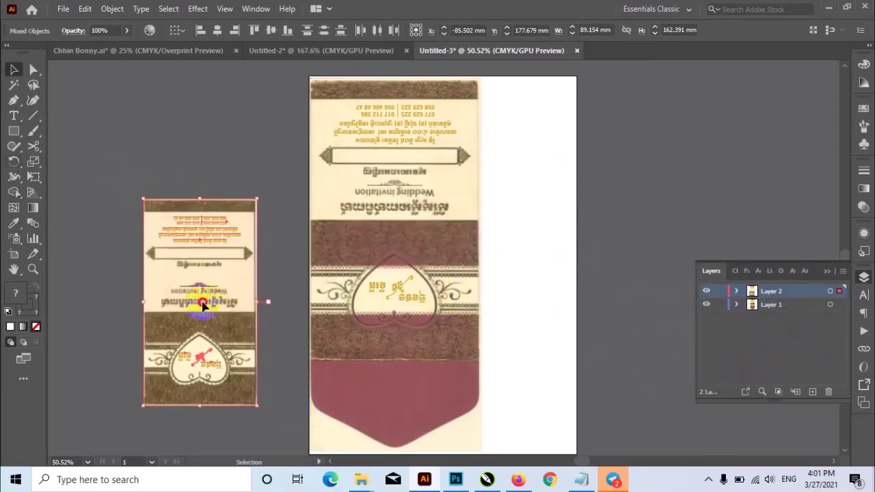
pyautogui.moveTo(203, 303); pyautogui.dragTo(257, 182)
pyautogui.moveTo(351, 154); pyautogui.dragTo(356, 237)
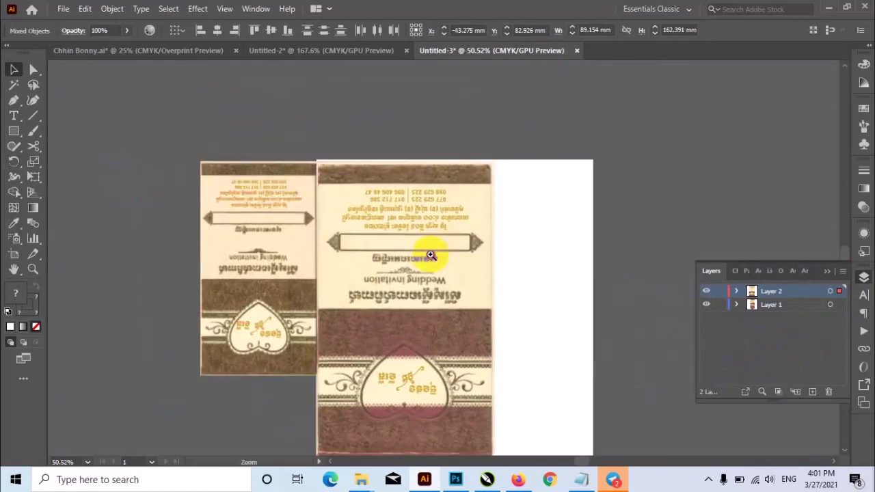
# Step: Align the insert card over the envelope and hide Layer 1
pyautogui.scroll(5, 277, 185)
pyautogui.moveTo(103, 128); pyautogui.dragTo(555, 186)
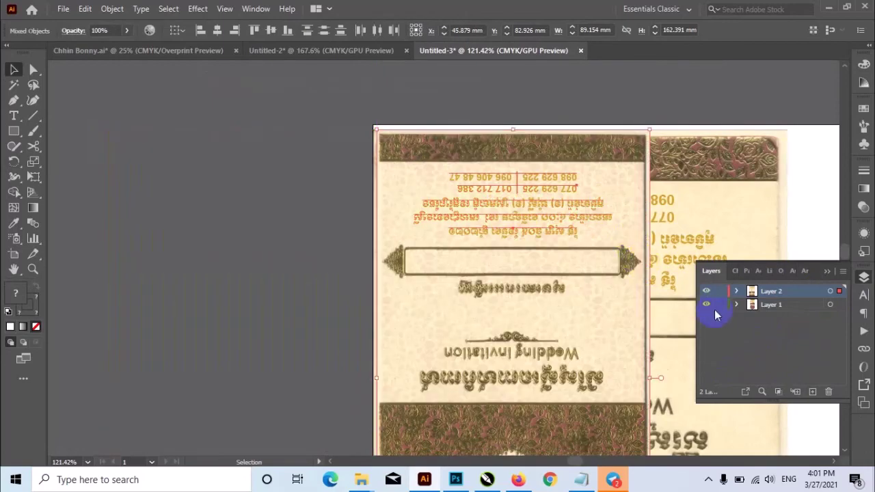
pyautogui.click(705, 305)
pyautogui.click(248, 216)
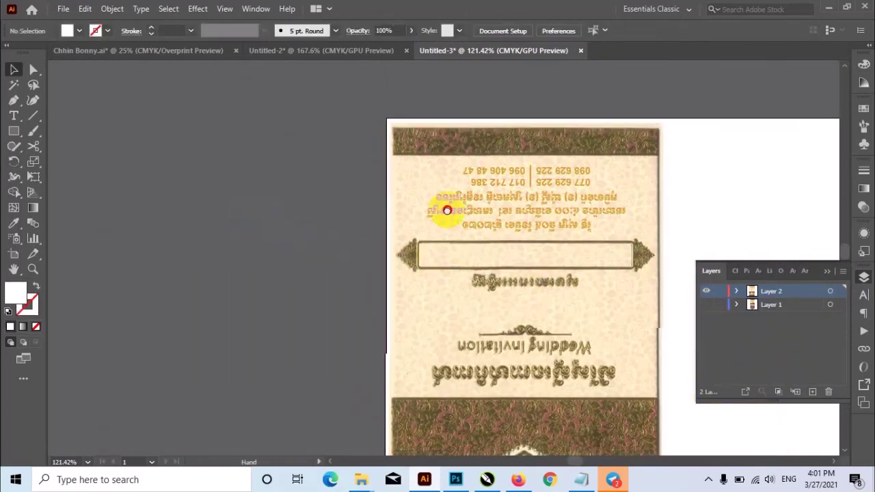
pyautogui.scroll(-2, 434, 205)
pyautogui.scroll(-1, 445, 250)
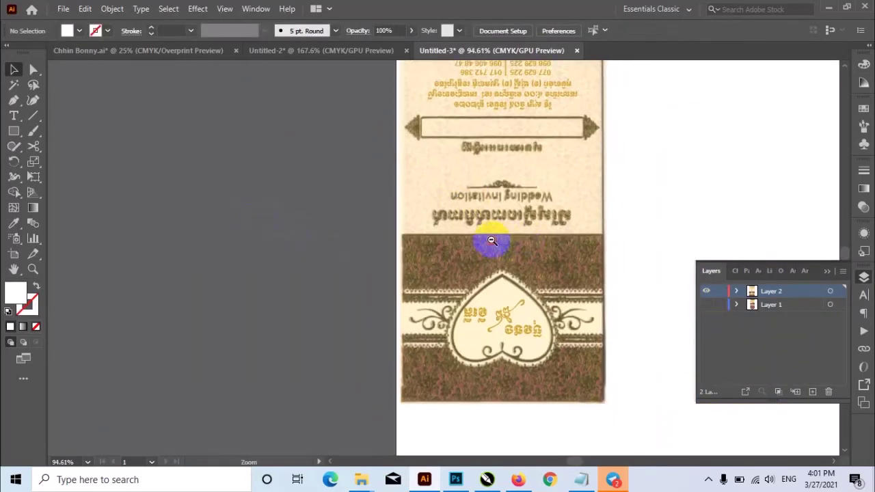
pyautogui.scroll(-1, 520, 232)
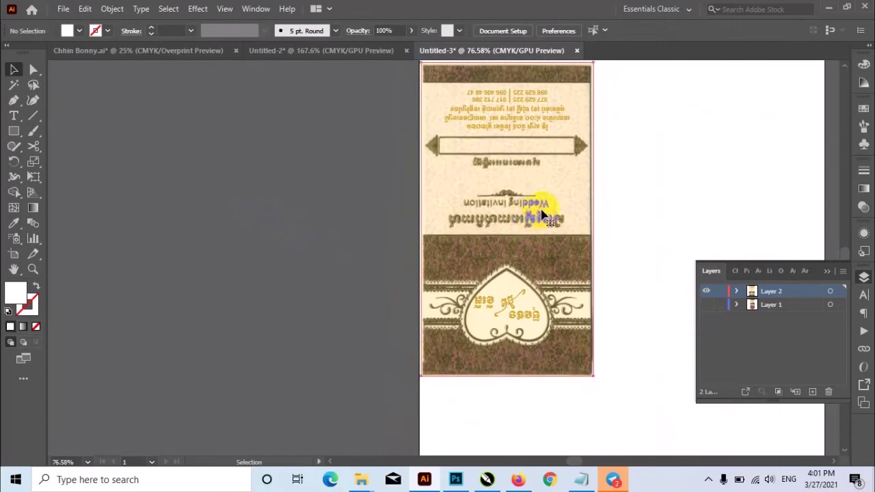
# Step: Nudge the names lower in the heart and move the card's background image 1.jpg off the artboard at left
pyautogui.click(543, 216)
pyautogui.press('Delete')
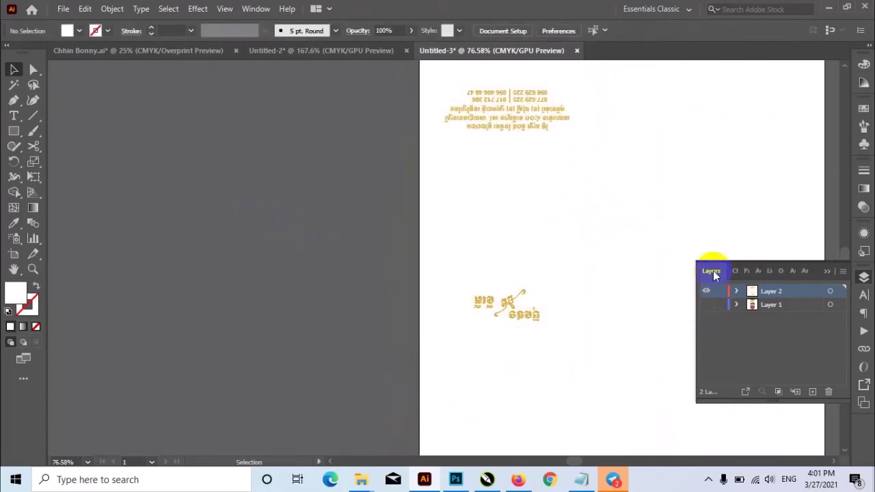
pyautogui.hotkey('ctrl', 'z')
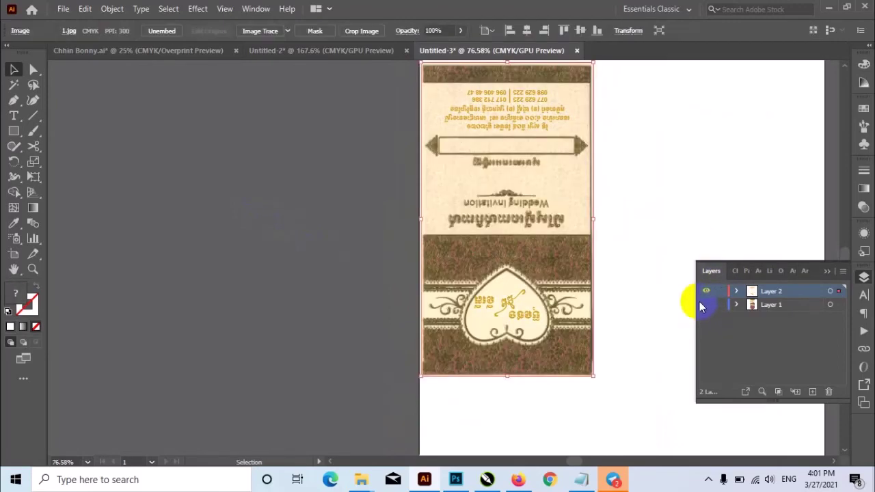
pyautogui.click(679, 233)
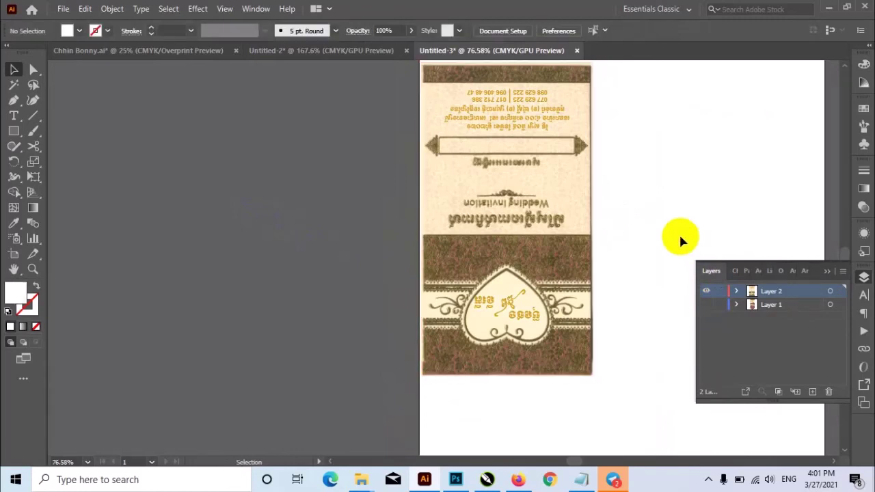
pyautogui.scroll(3, 524, 314)
pyautogui.moveTo(608, 387); pyautogui.dragTo(447, 294)
pyautogui.click(640, 210)
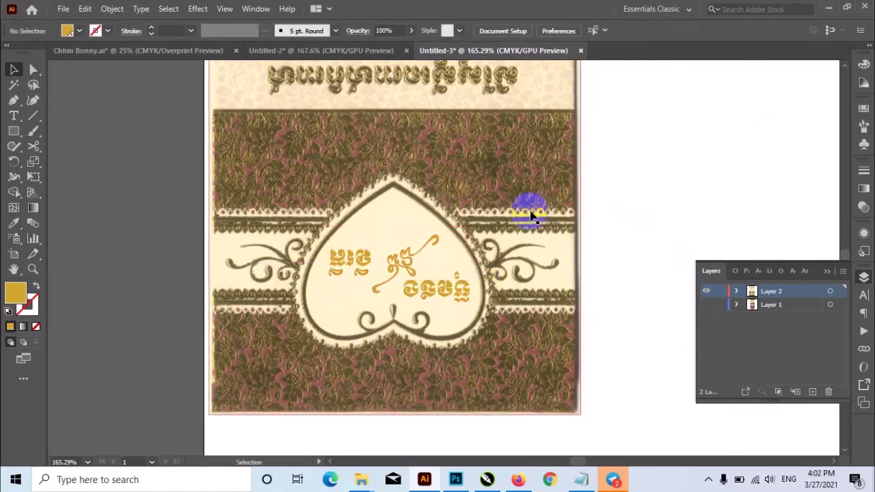
pyautogui.moveTo(523, 195); pyautogui.dragTo(123, 246)
pyautogui.press('z')
pyautogui.moveTo(381, 205); pyautogui.dragTo(228, 221)
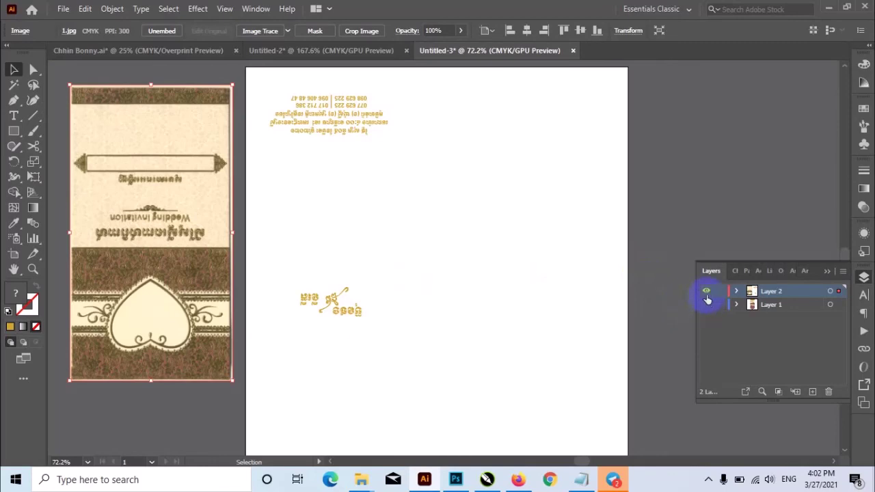
# Step: Move the envelope's background image far left off the artboard
pyautogui.click(707, 293)
pyautogui.keyDown('ctrl'); pyautogui.click(707, 304); pyautogui.keyUp('ctrl')
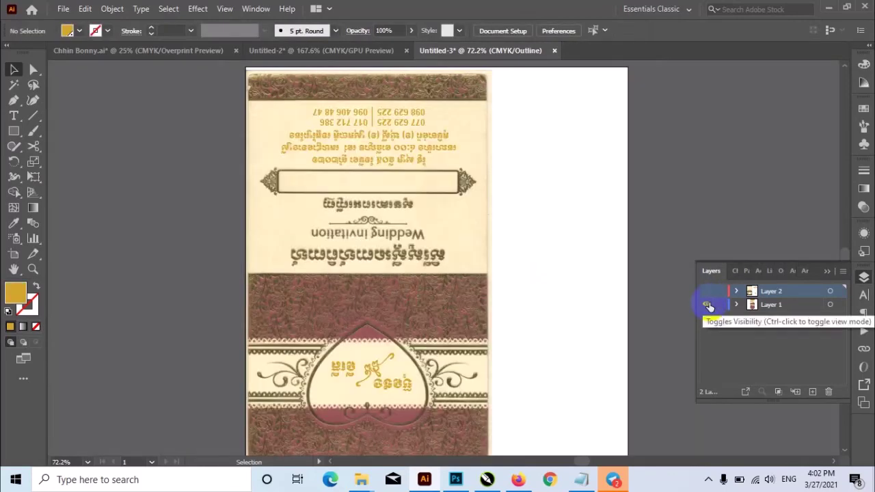
pyautogui.moveTo(474, 273); pyautogui.dragTo(268, 256)
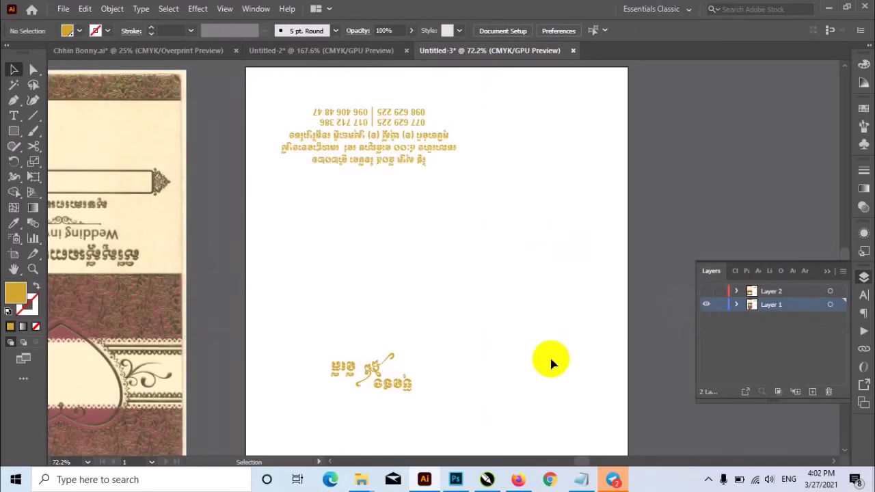
pyautogui.scroll(-1, 540, 308)
# Step: Toggle the Layer 1 and Layer 2 visibility to compare them, leaving Layer 2 hidden
pyautogui.click(704, 292)
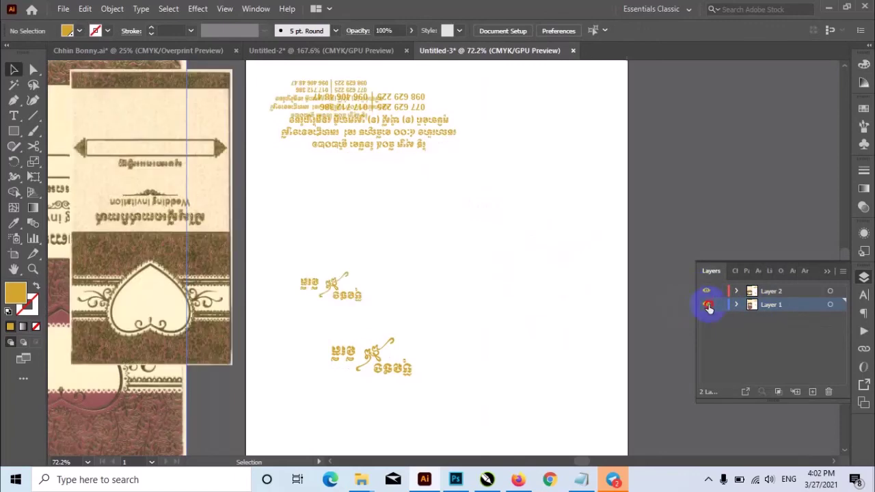
pyautogui.keyDown('ctrl'); pyautogui.click(705, 292); pyautogui.keyUp('ctrl')
pyautogui.keyDown('ctrl'); pyautogui.click(705, 292); pyautogui.keyUp('ctrl')
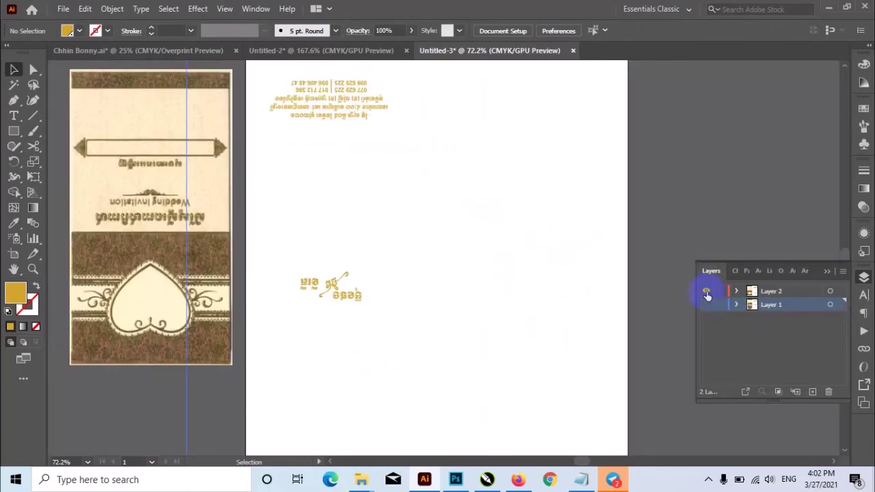
pyautogui.click(706, 292)
pyautogui.click(706, 305)
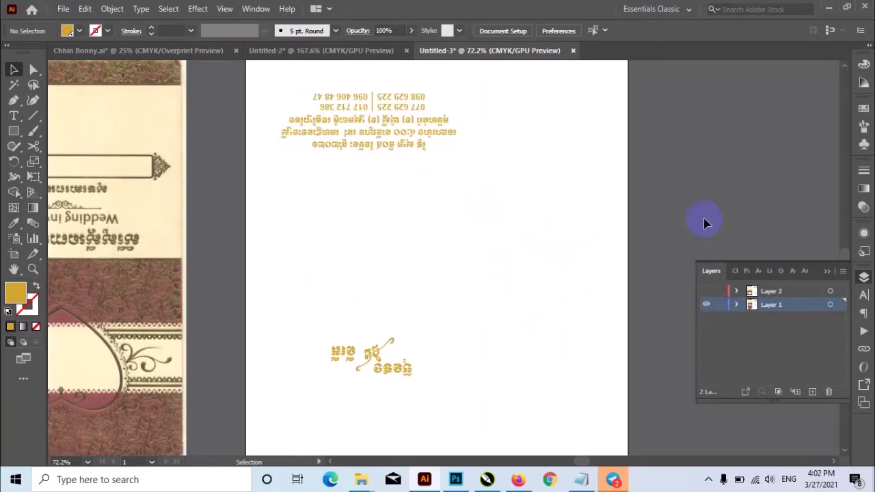
pyautogui.click(706, 290)
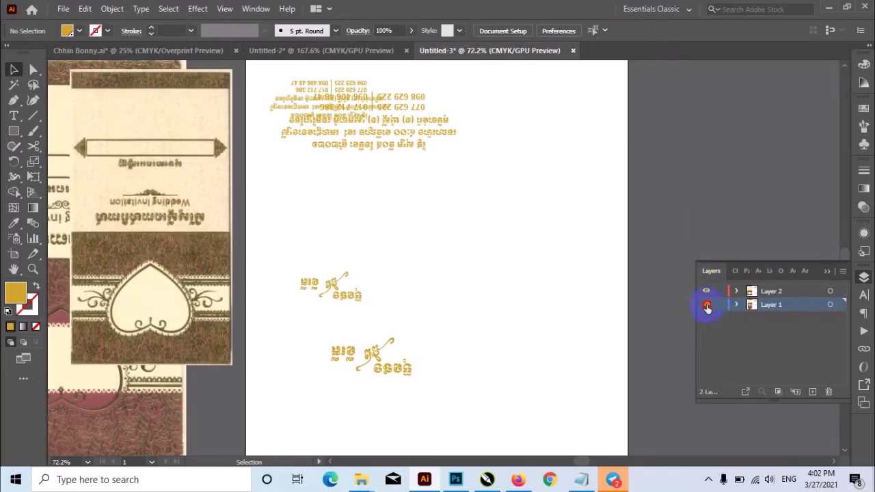
pyautogui.click(706, 305)
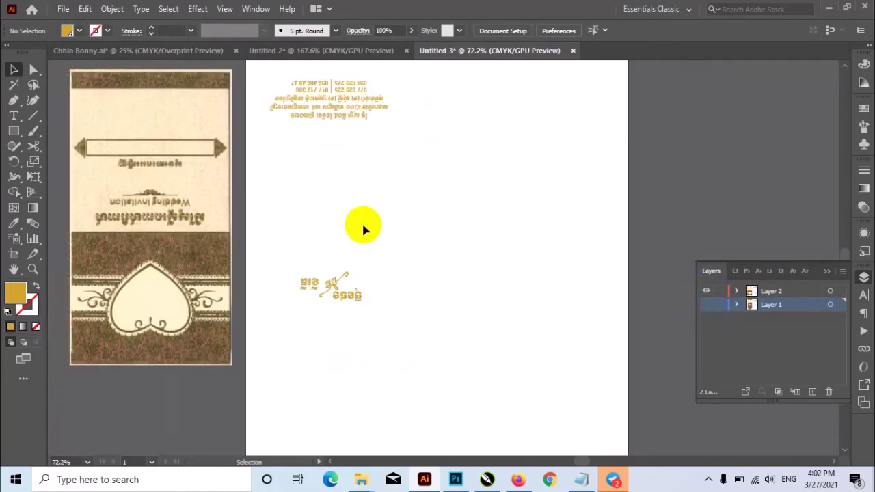
pyautogui.click(706, 305)
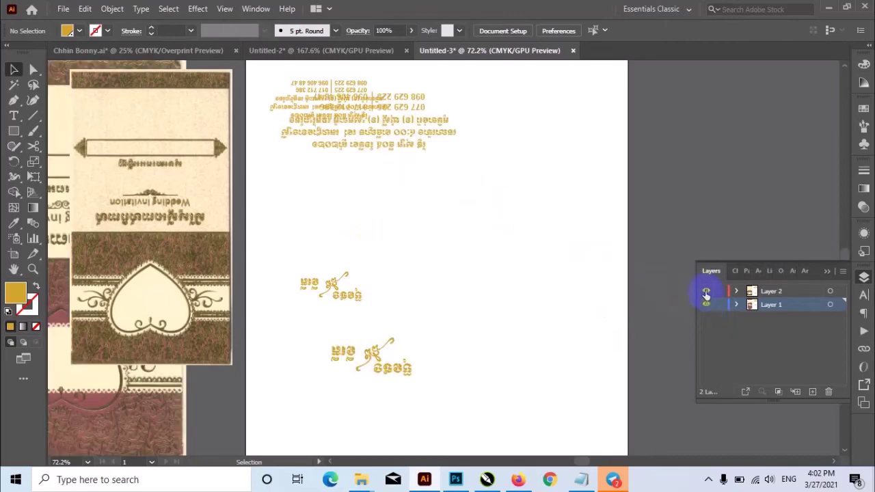
pyautogui.click(706, 291)
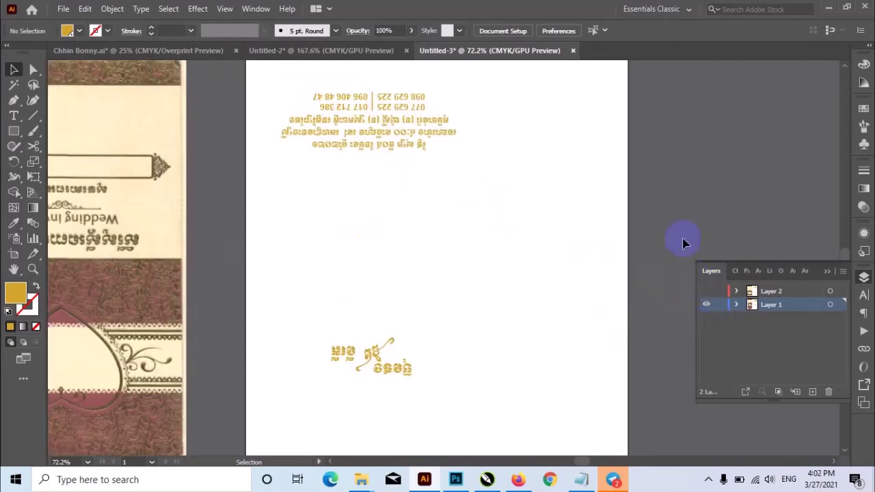
# Step: Zoom out to view the whole page and stop the screen recording
pyautogui.keyDown('ctrl'); pyautogui.keyDown('alt'); pyautogui.click(445, 260); pyautogui.keyUp('alt'); pyautogui.keyUp('ctrl')
pyautogui.keyDown('ctrl'); pyautogui.keyDown('alt'); pyautogui.click(488, 260); pyautogui.keyUp('alt'); pyautogui.keyUp('ctrl')
pyautogui.keyDown('ctrl'); pyautogui.keyDown('alt'); pyautogui.click(493, 259); pyautogui.keyUp('alt'); pyautogui.keyUp('ctrl')
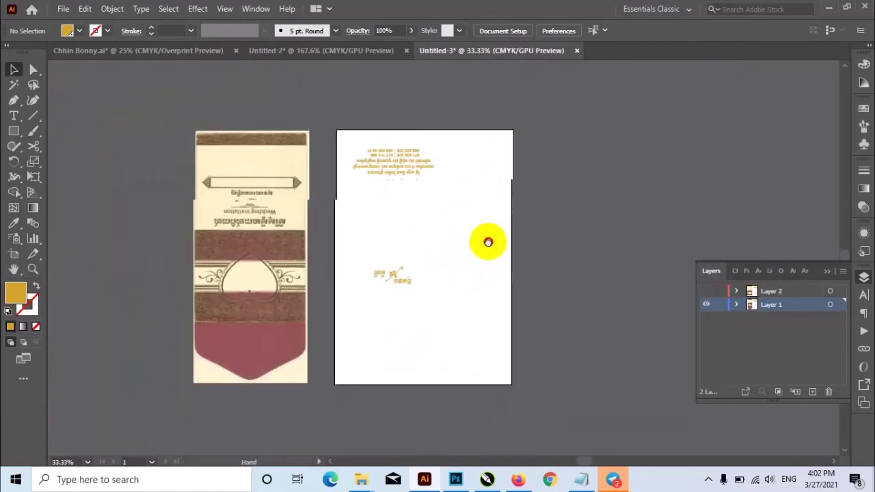
pyautogui.moveTo(484, 227); pyautogui.dragTo(514, 240)
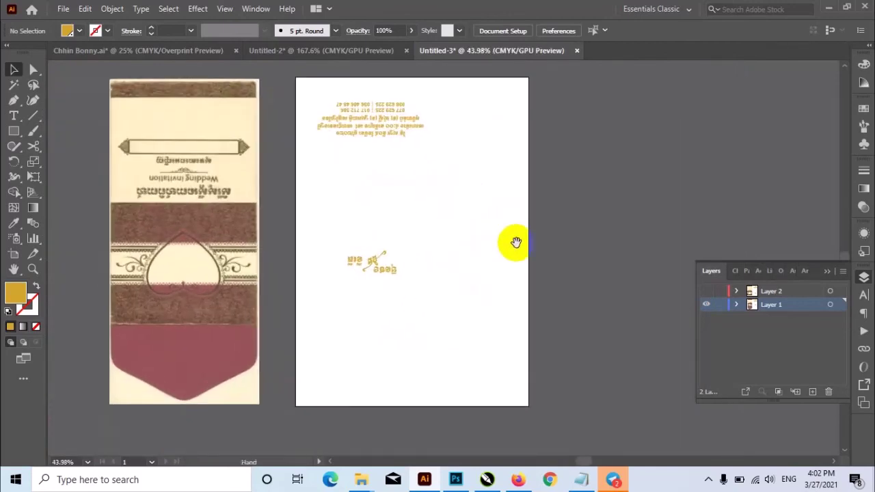
pyautogui.click(708, 480)
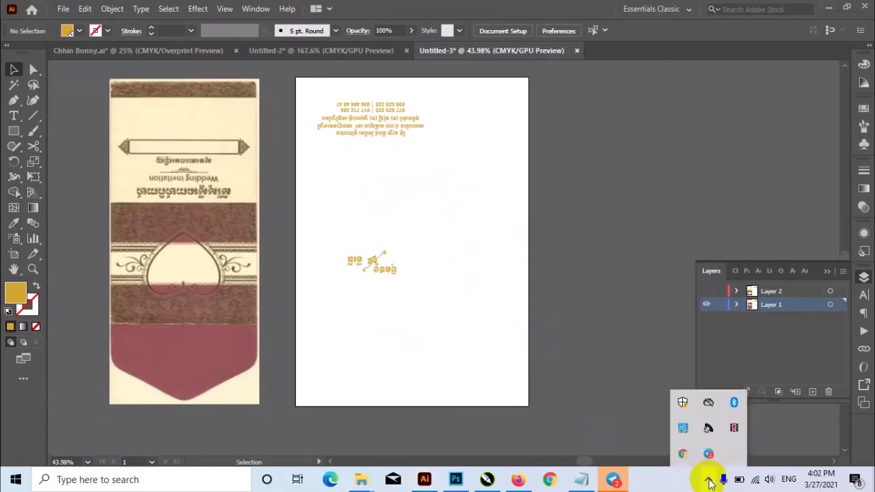
pyautogui.click(734, 429)
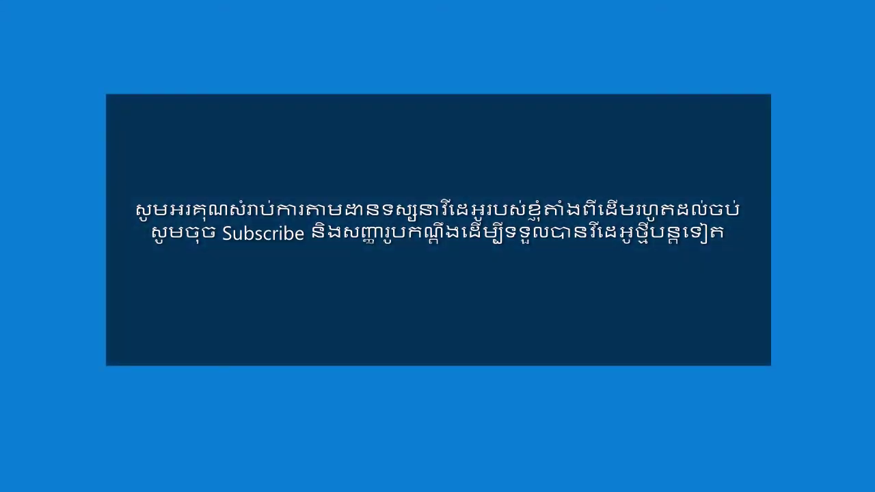